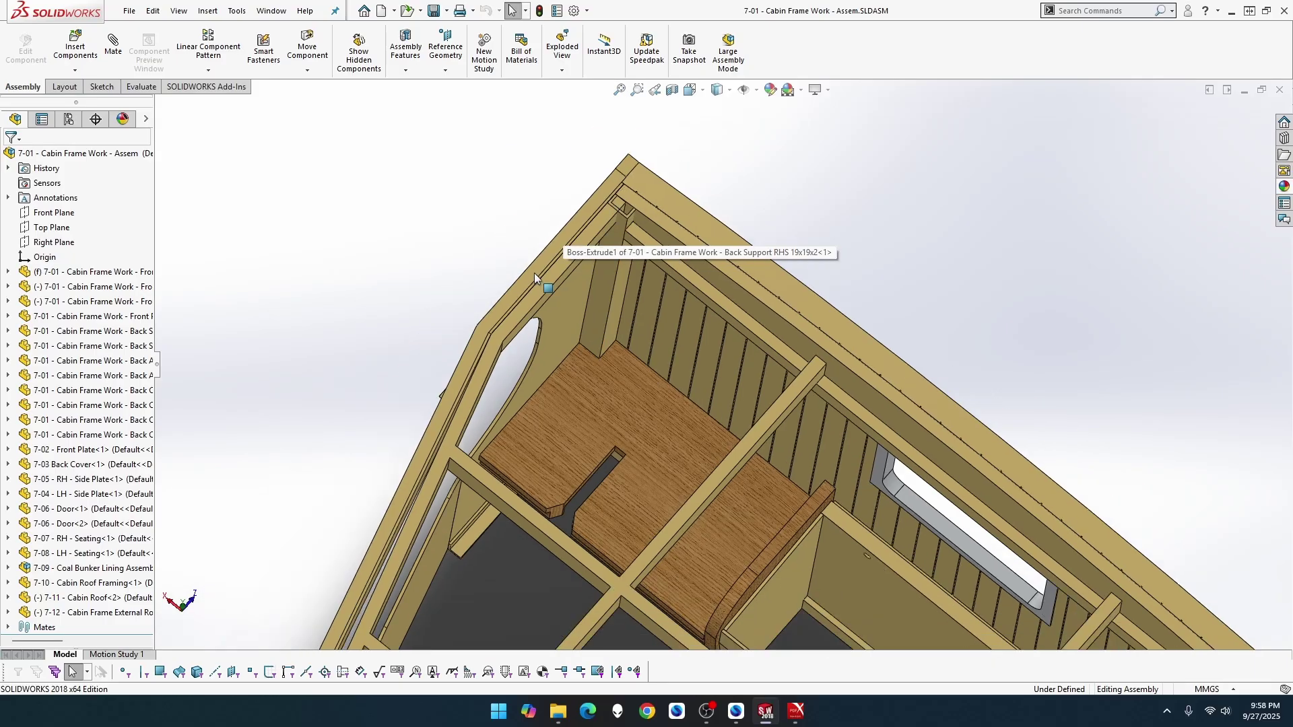
# Step: Measure between the back support tube's edge and the roof framing's rear edge at the cabin's back corner
pyautogui.scroll(-6, 487, 553)
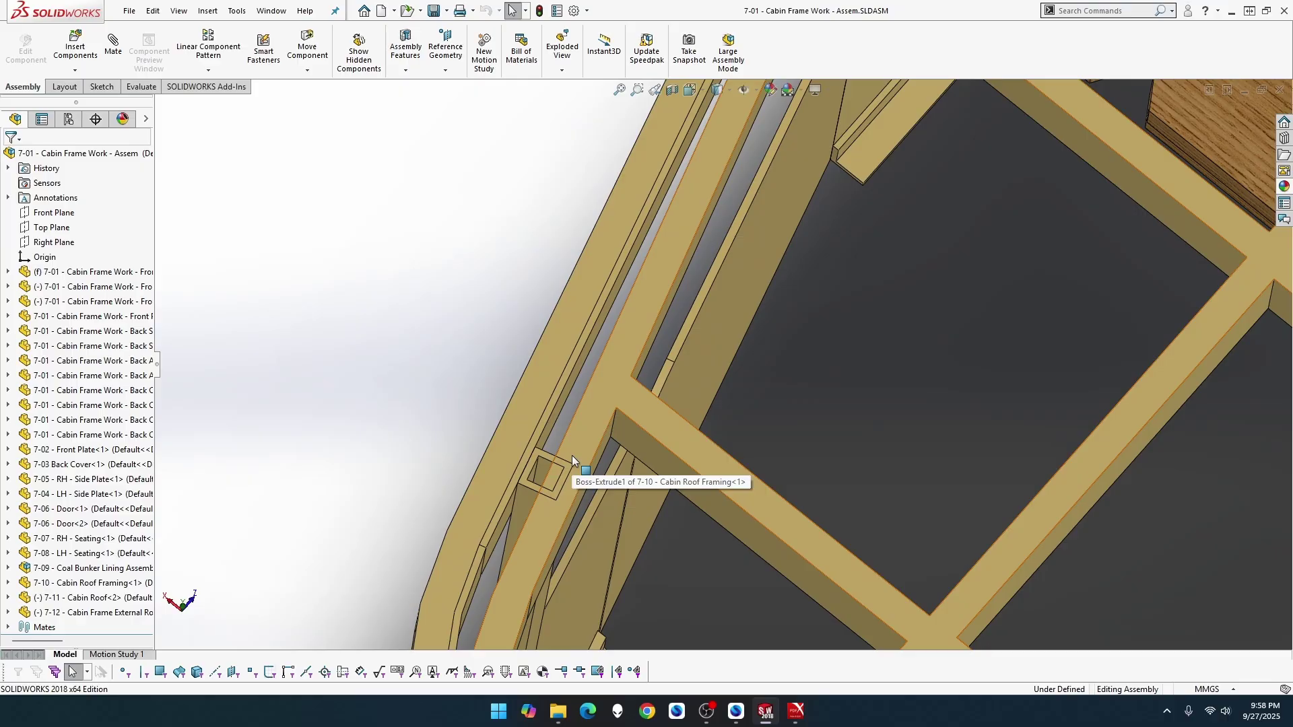
pyautogui.scroll(6, 572, 455)
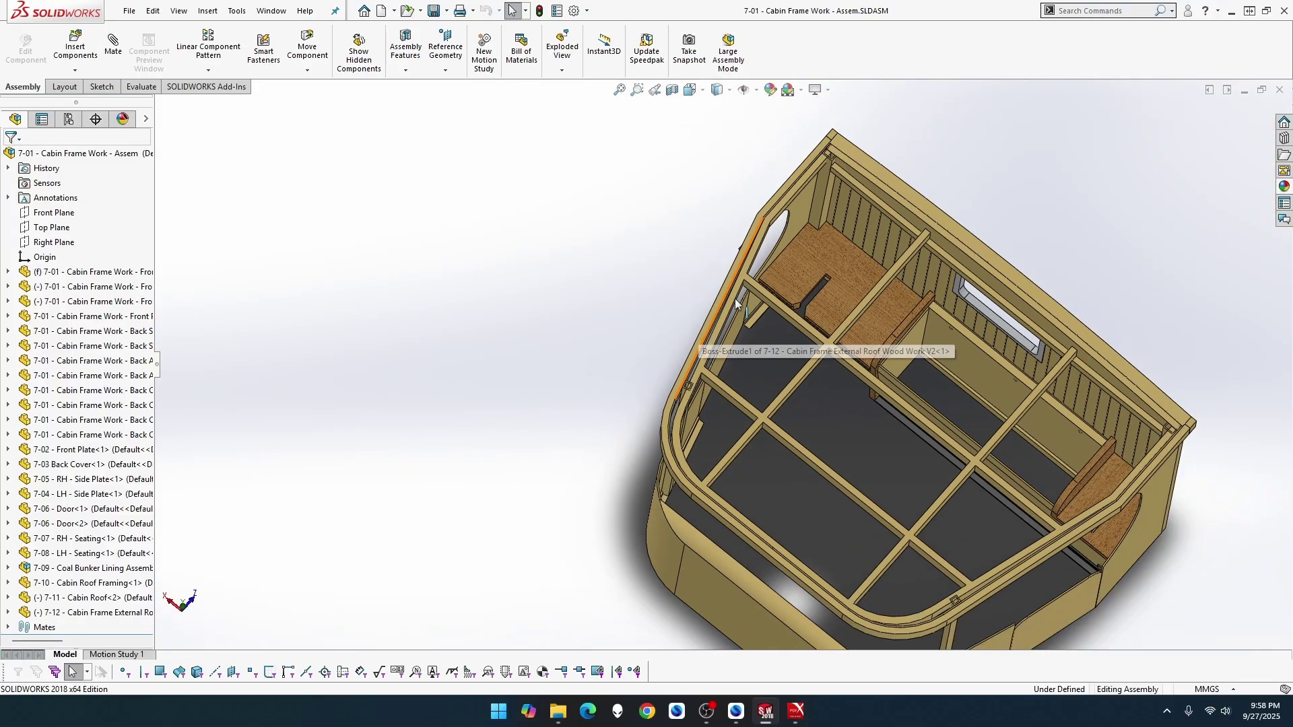
pyautogui.scroll(-5, 850, 167)
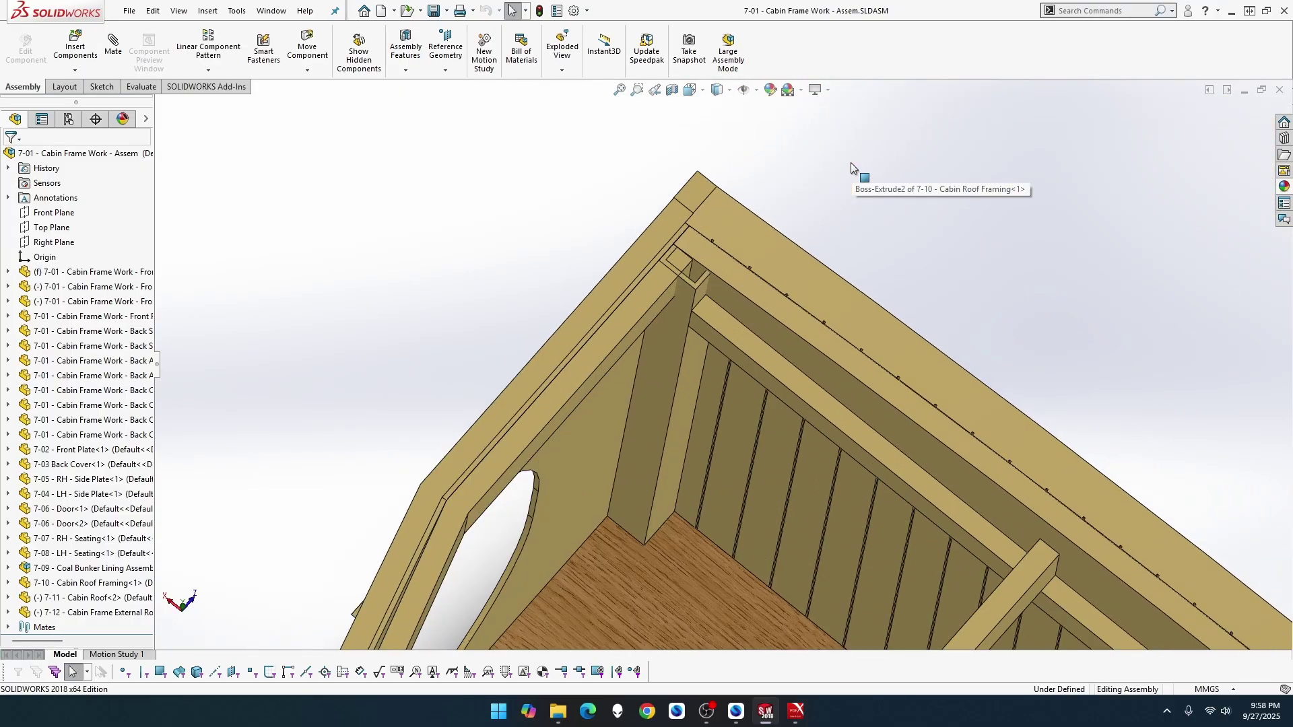
pyautogui.scroll(-2, 851, 168)
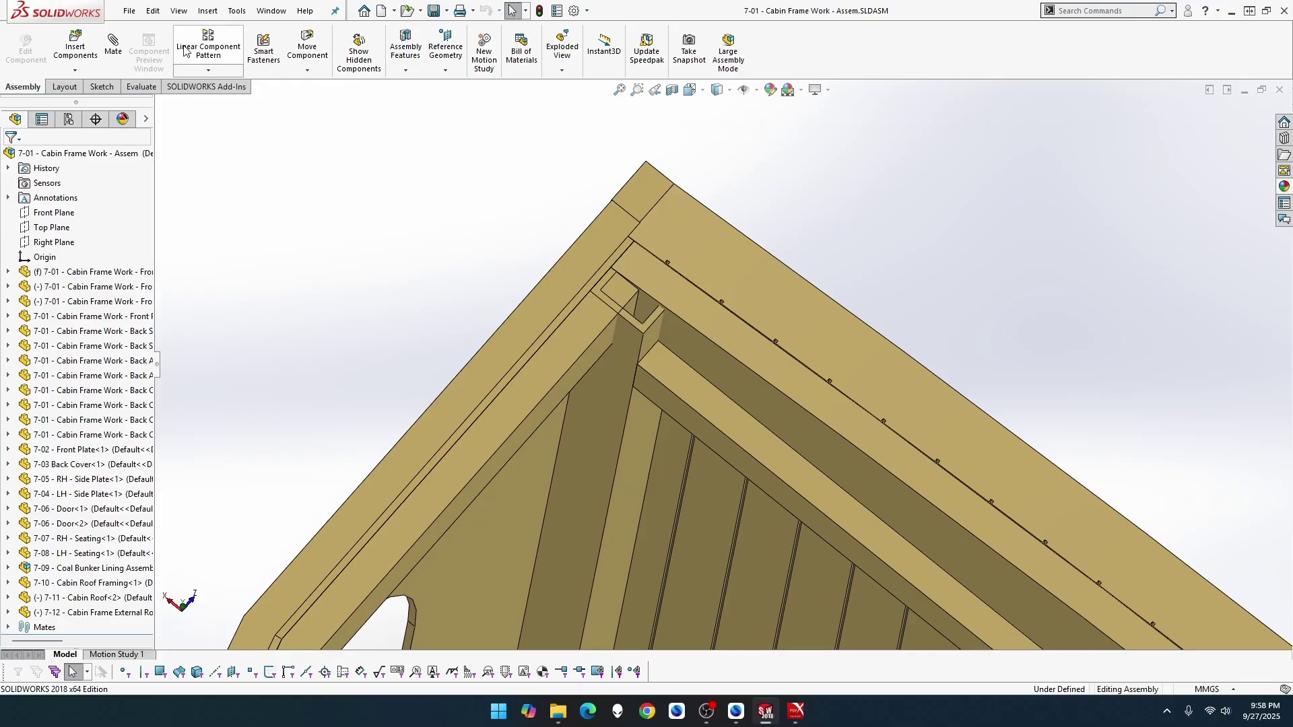
pyautogui.click(142, 86)
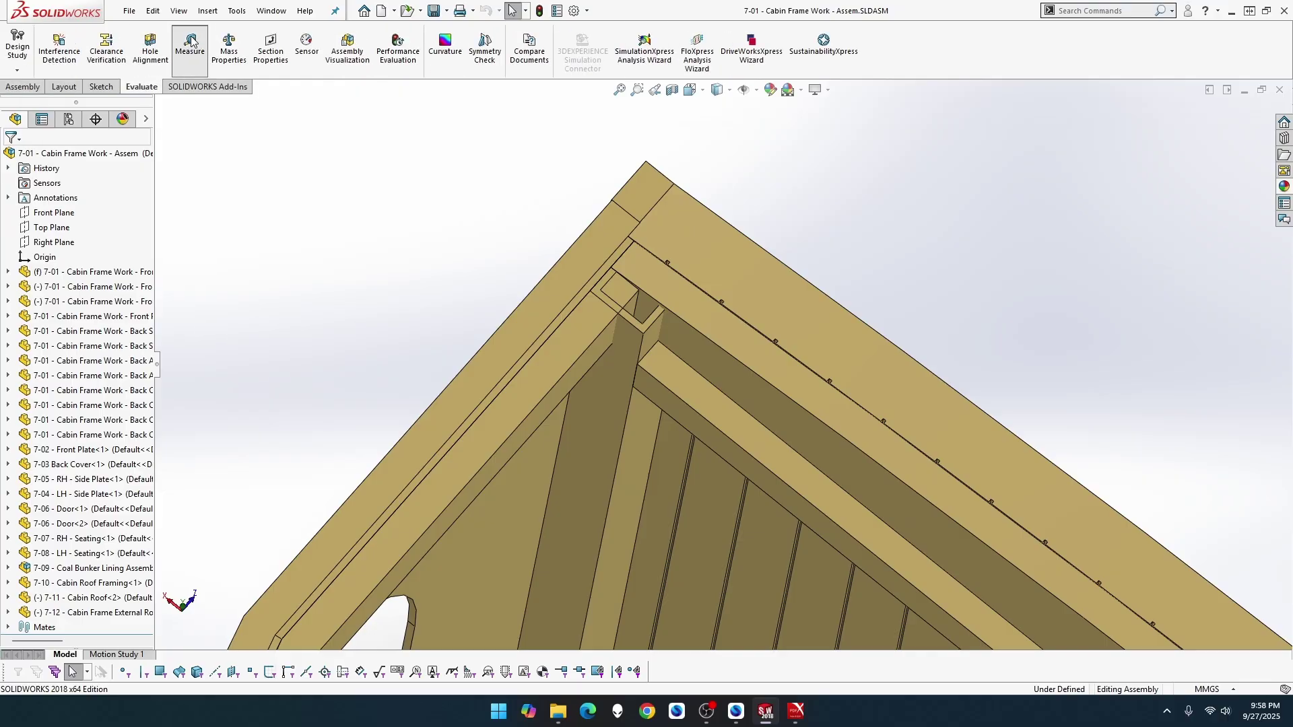
pyautogui.click(191, 44)
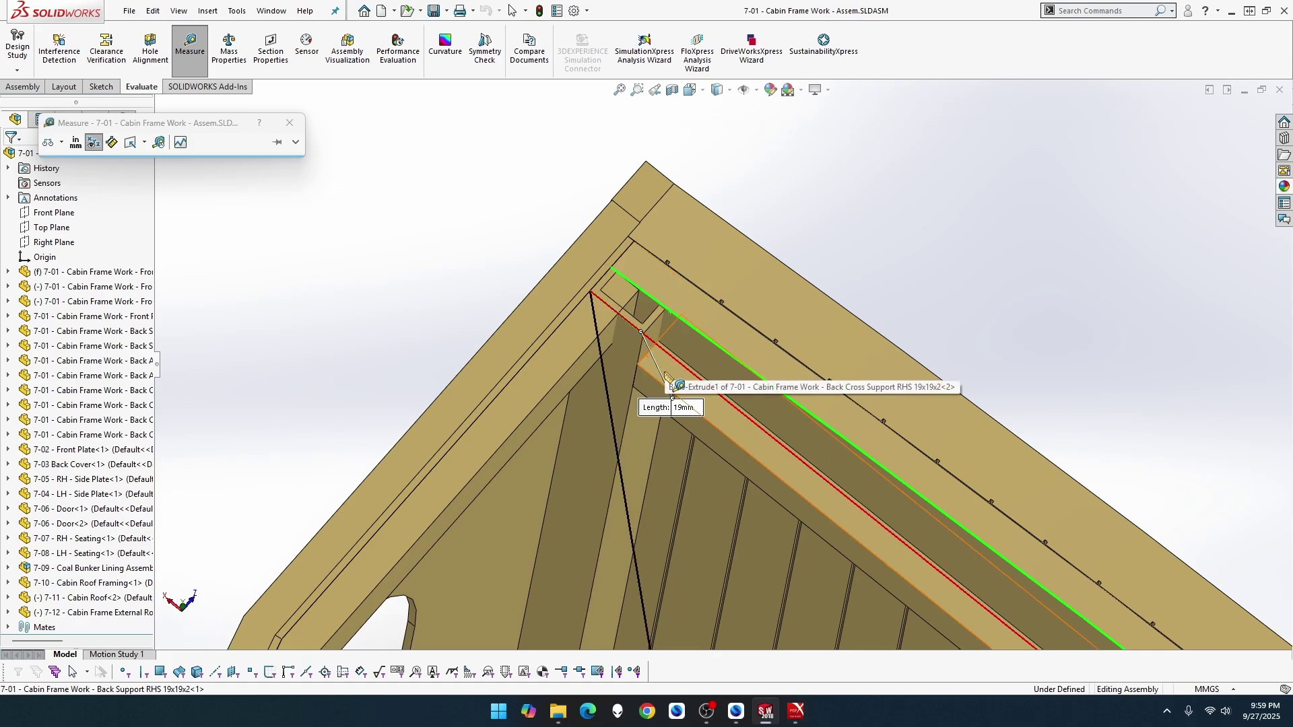
pyautogui.scroll(2, 667, 377)
pyautogui.scroll(5, 666, 376)
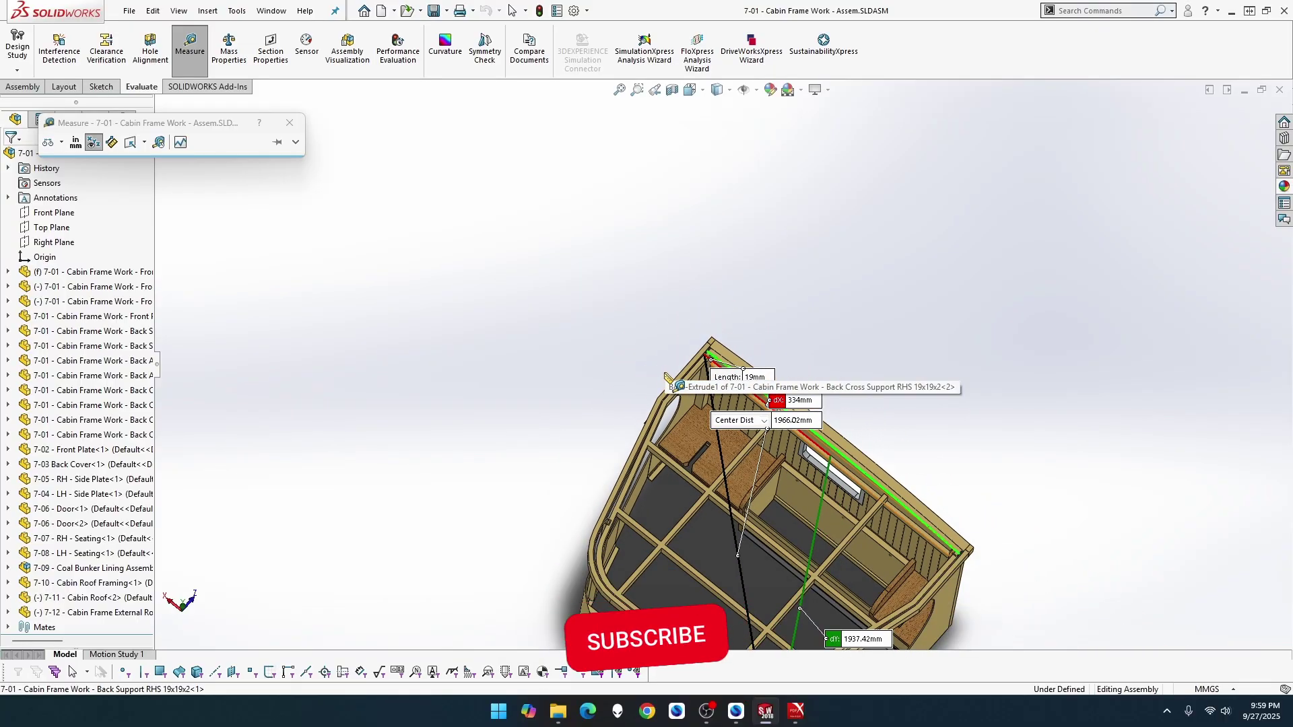
pyautogui.scroll(-3, 697, 396)
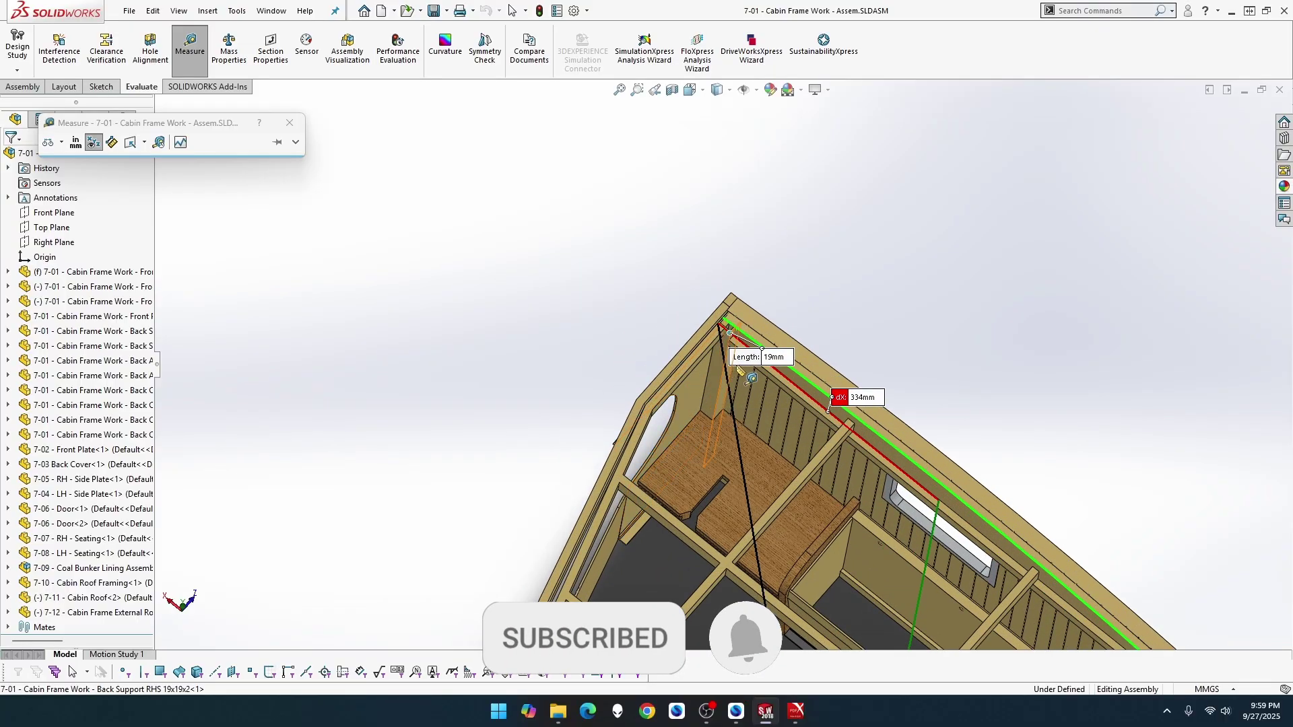
pyautogui.scroll(-5, 741, 365)
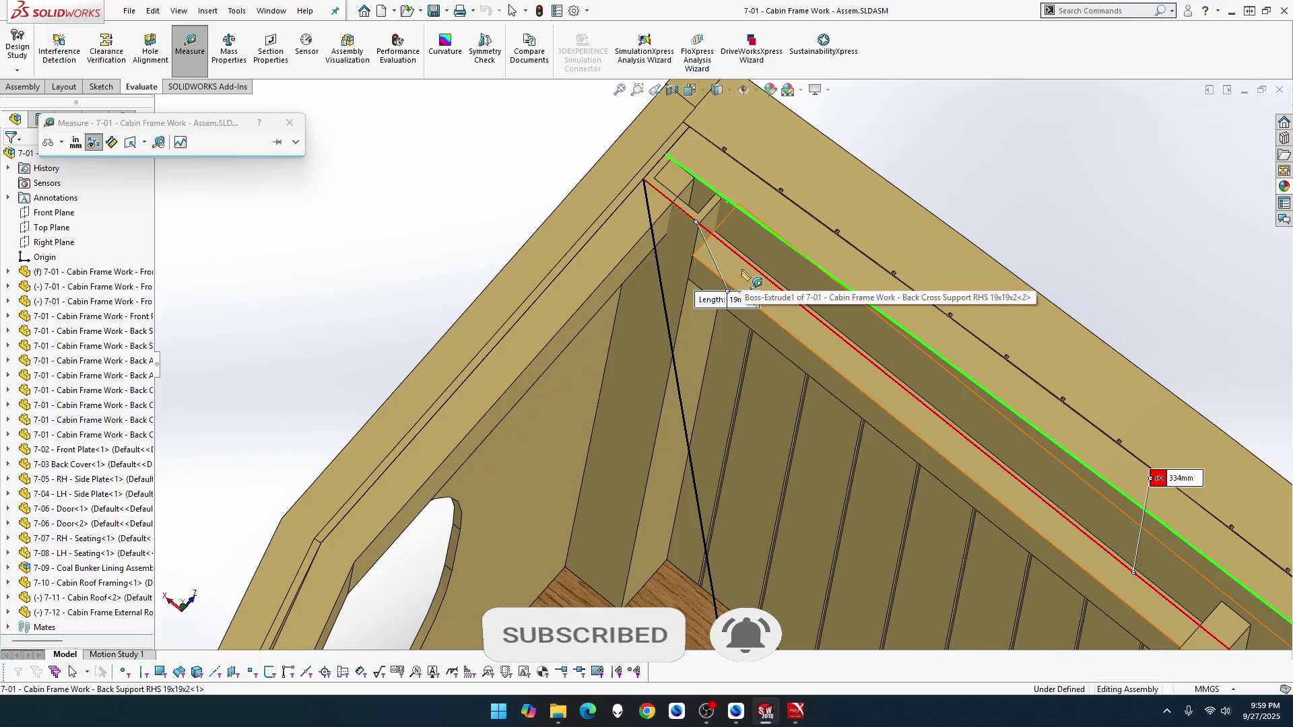
pyautogui.press('Escape')
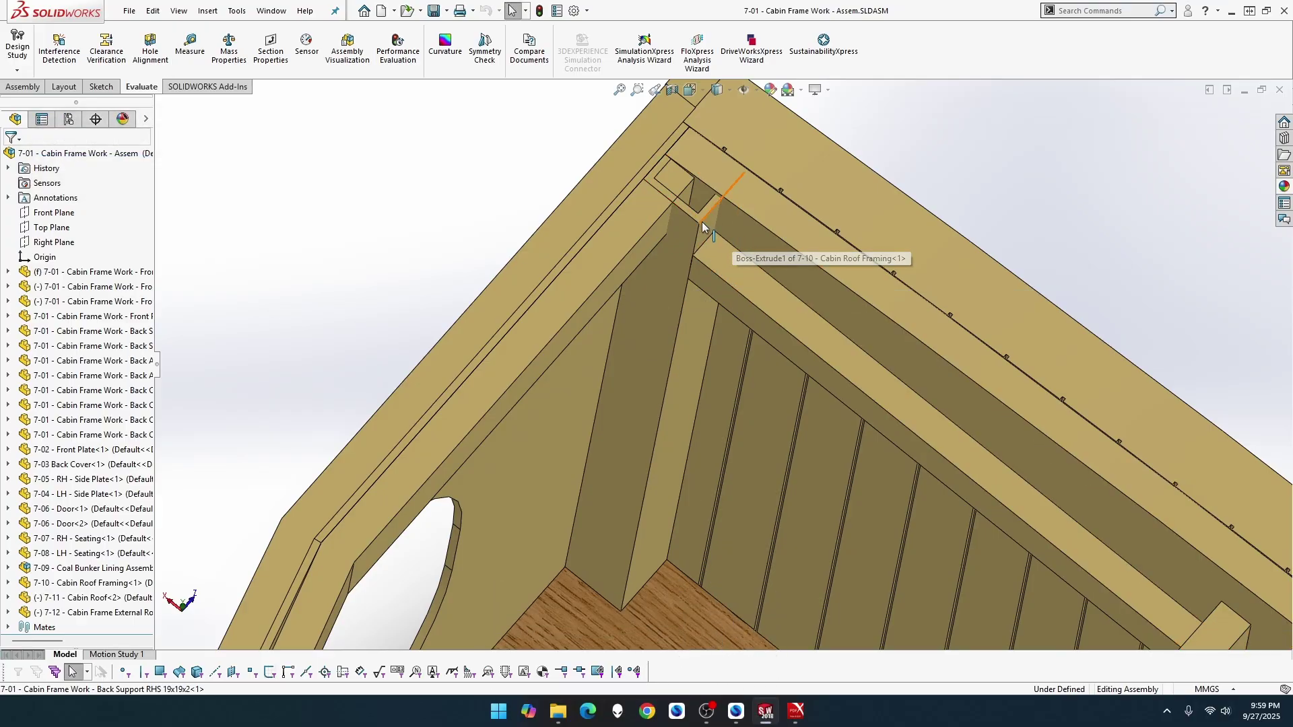
# Step: Measure from the back support tube's inner corner point to the inner curved edge of the roof framing's rear member
pyautogui.click(192, 50)
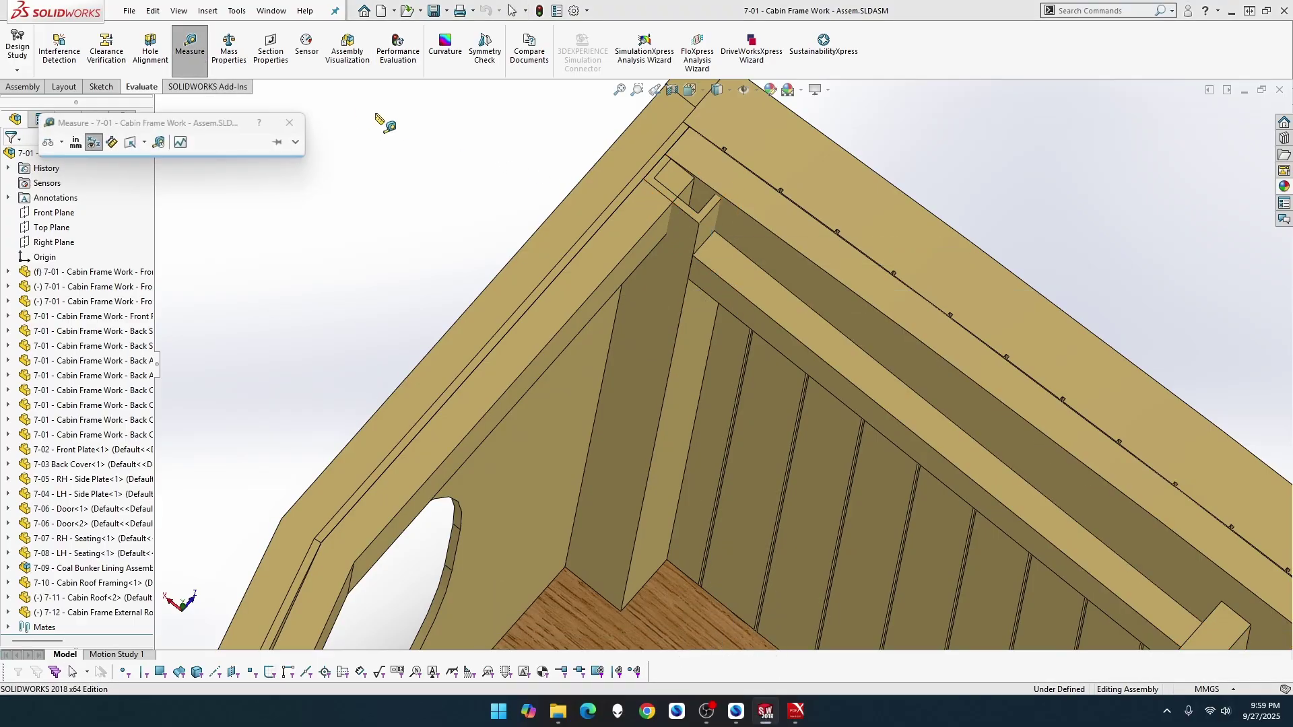
pyautogui.click(700, 224)
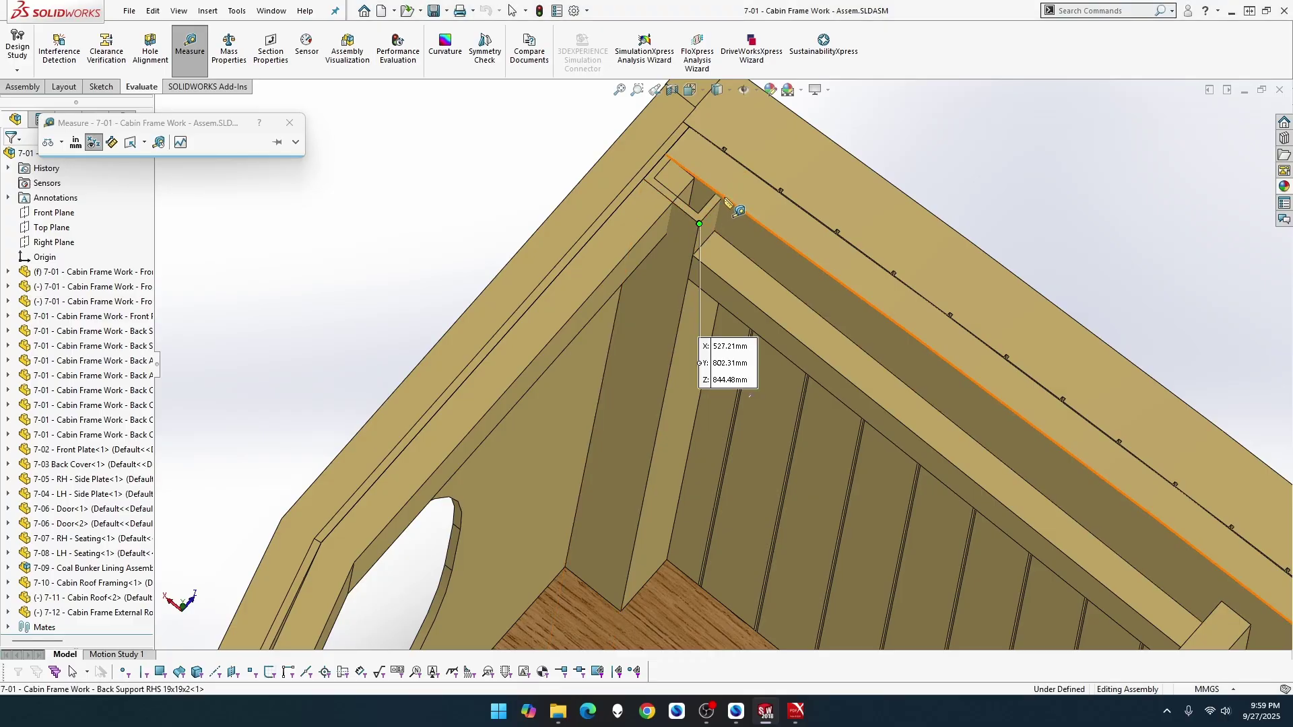
pyautogui.click(727, 201)
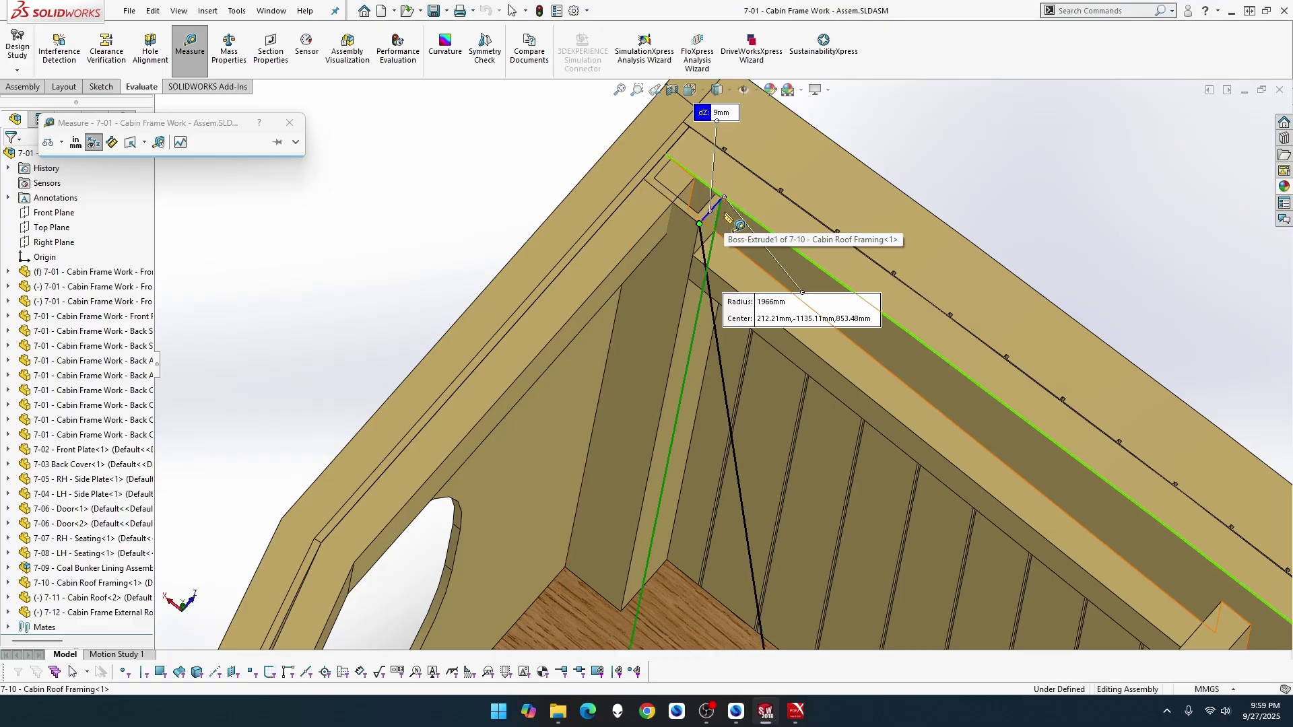
pyautogui.press('Escape')
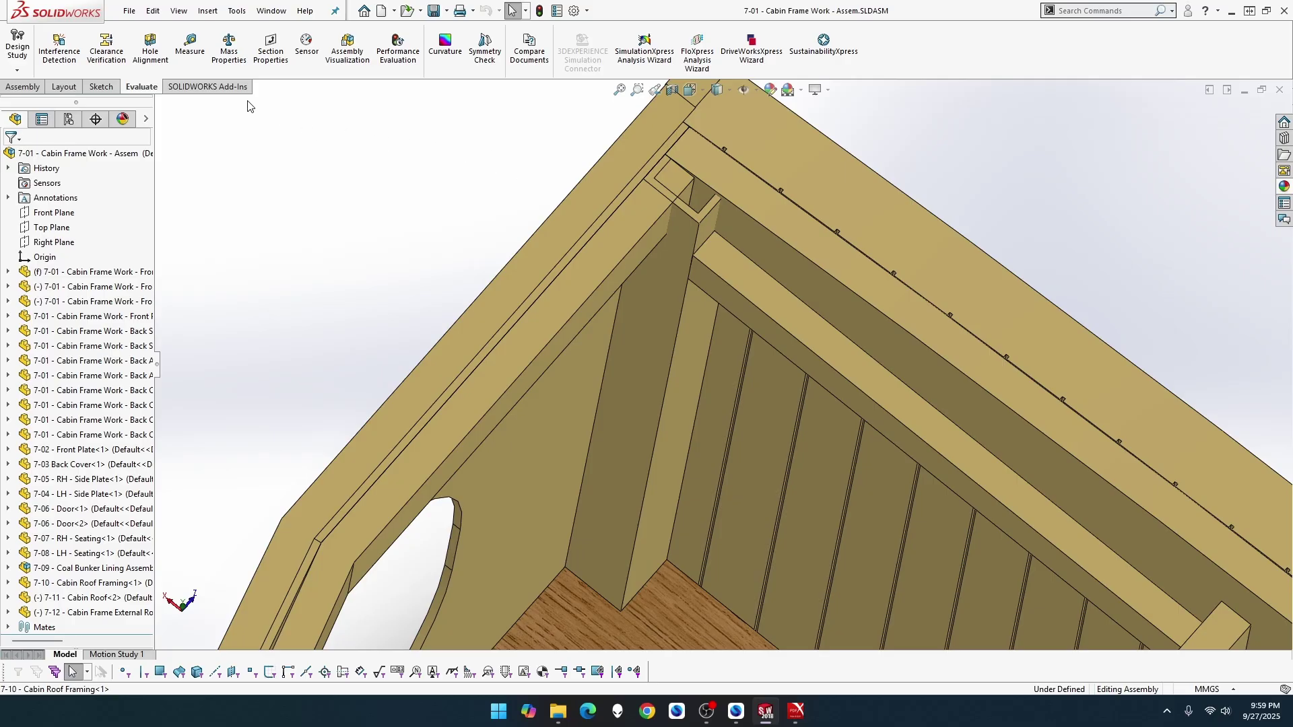
pyautogui.click(191, 53)
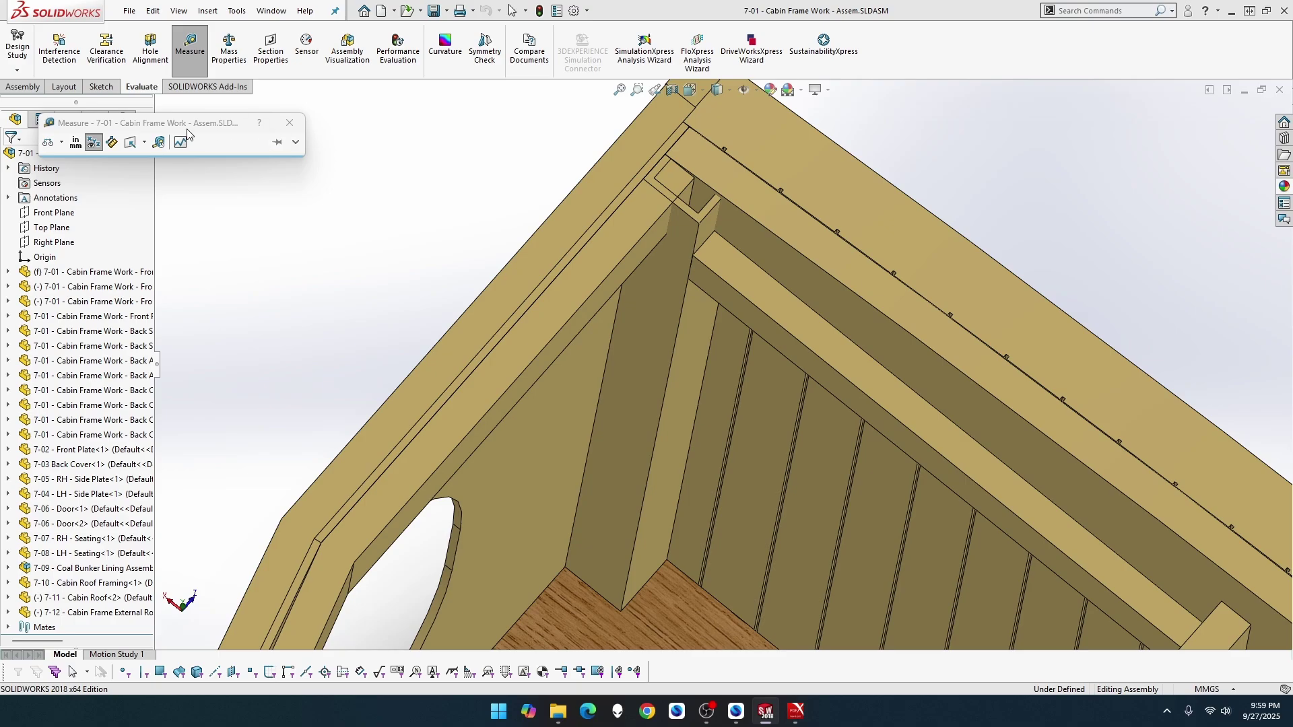
pyautogui.press('Escape')
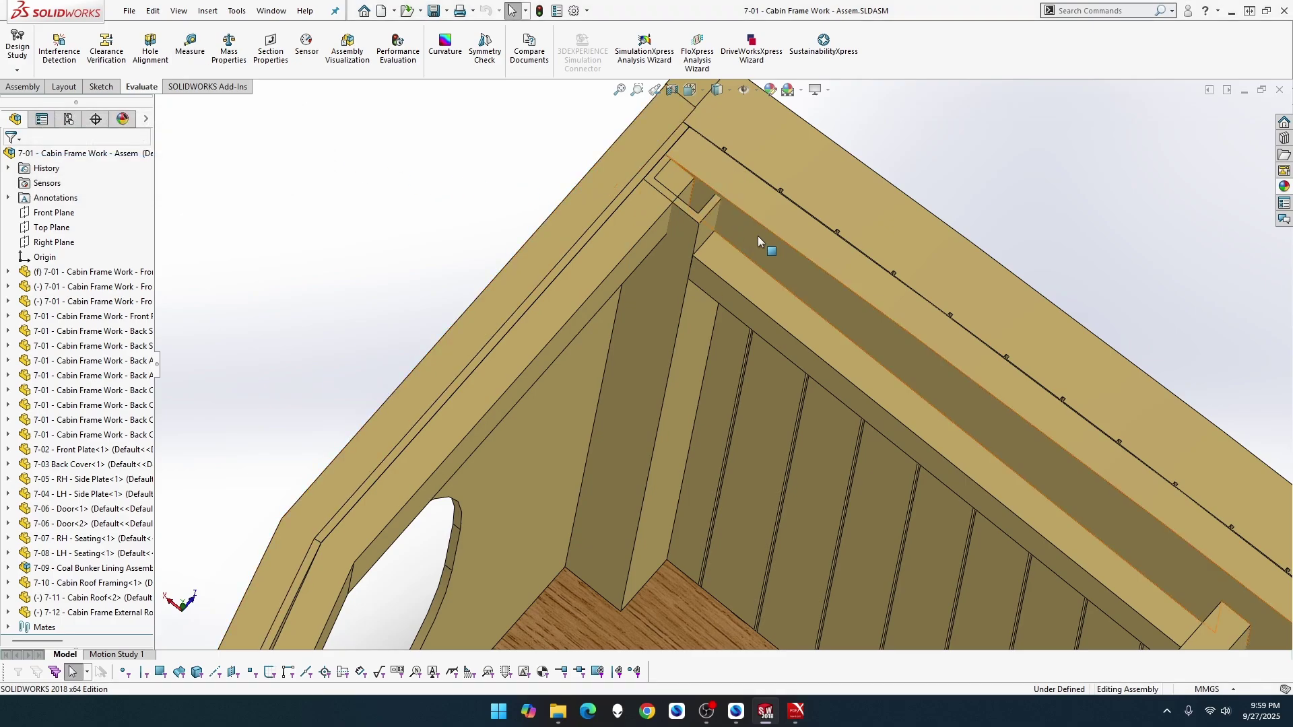
# Step: Open the 7-10 - Cabin Roof Framing part from the assembly in its own window
pyautogui.rightClick(767, 237)
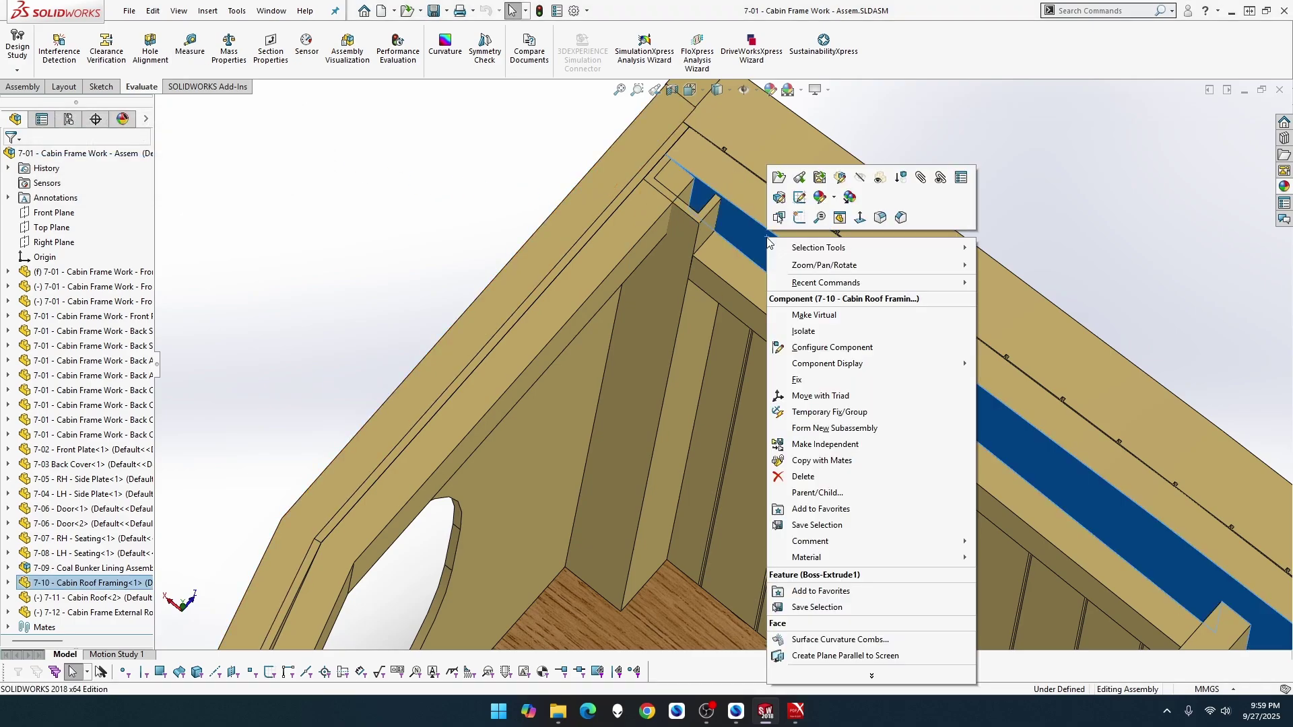
pyautogui.click(781, 178)
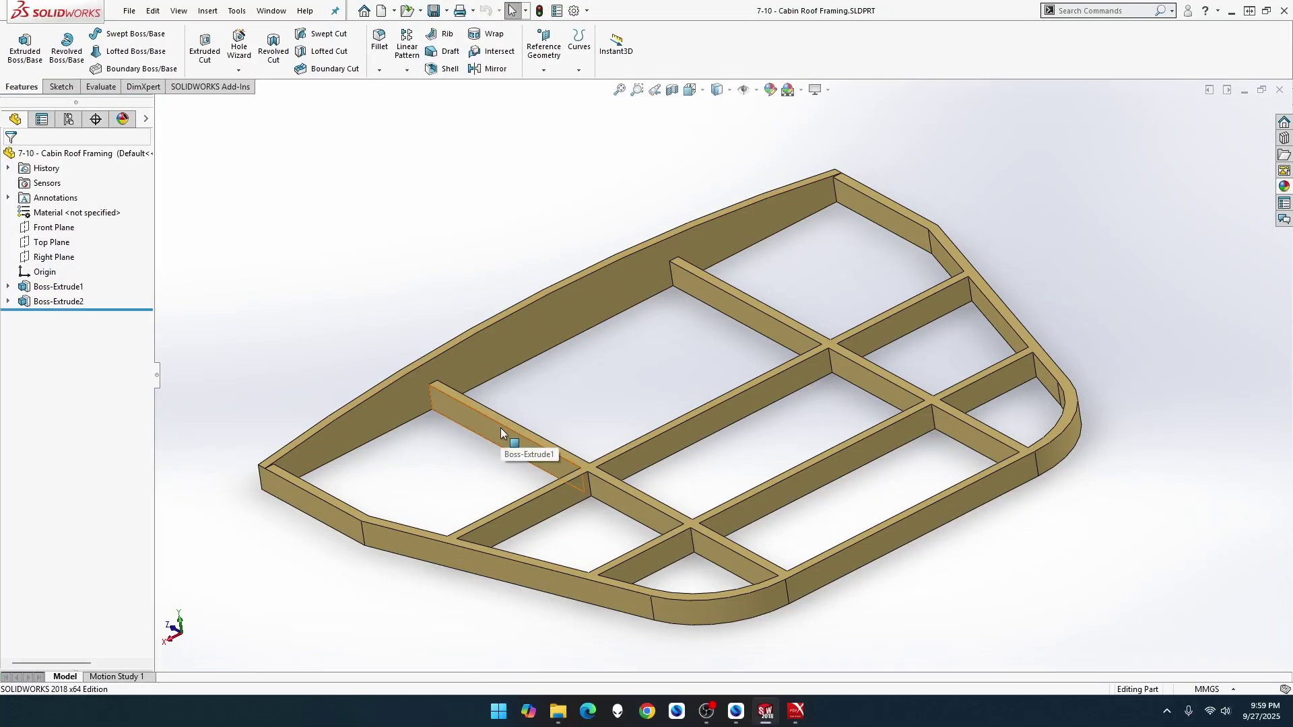
pyautogui.hotkey('alt', 'Tab')
pyautogui.hotkey('ctrl', 'Tab')
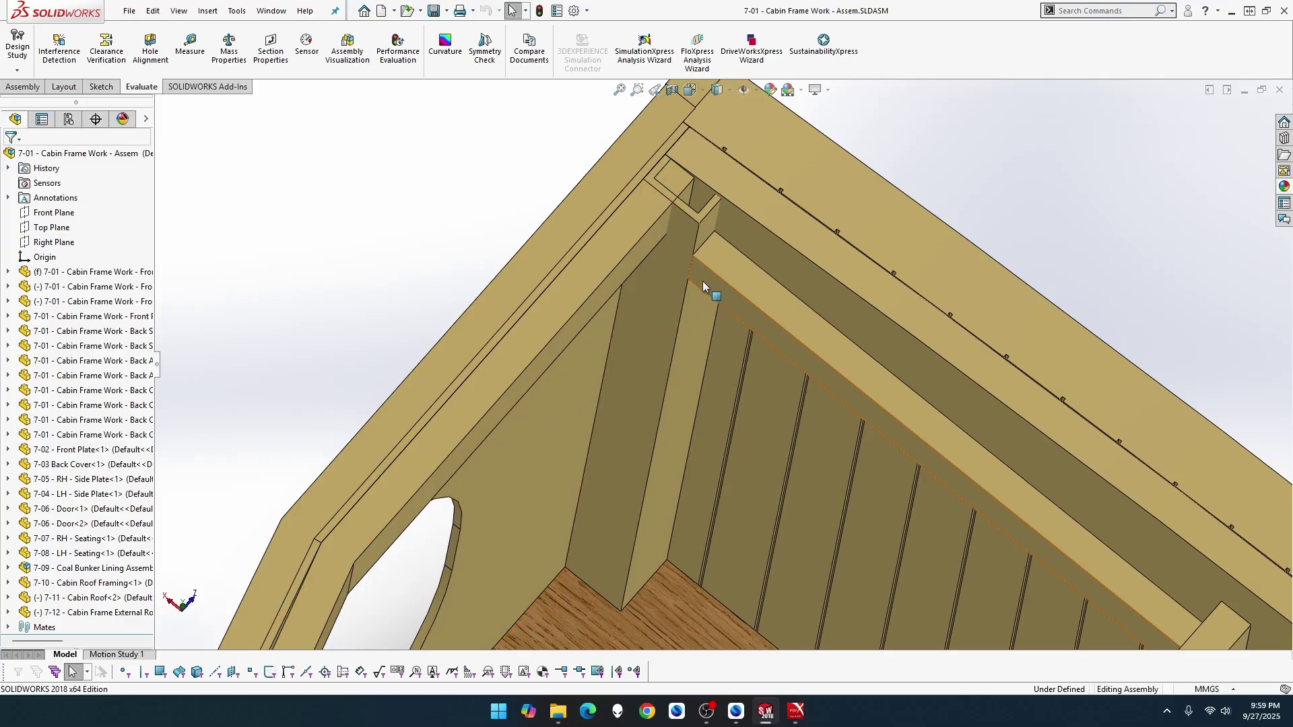
pyautogui.hotkey('ctrl', 'Tab')
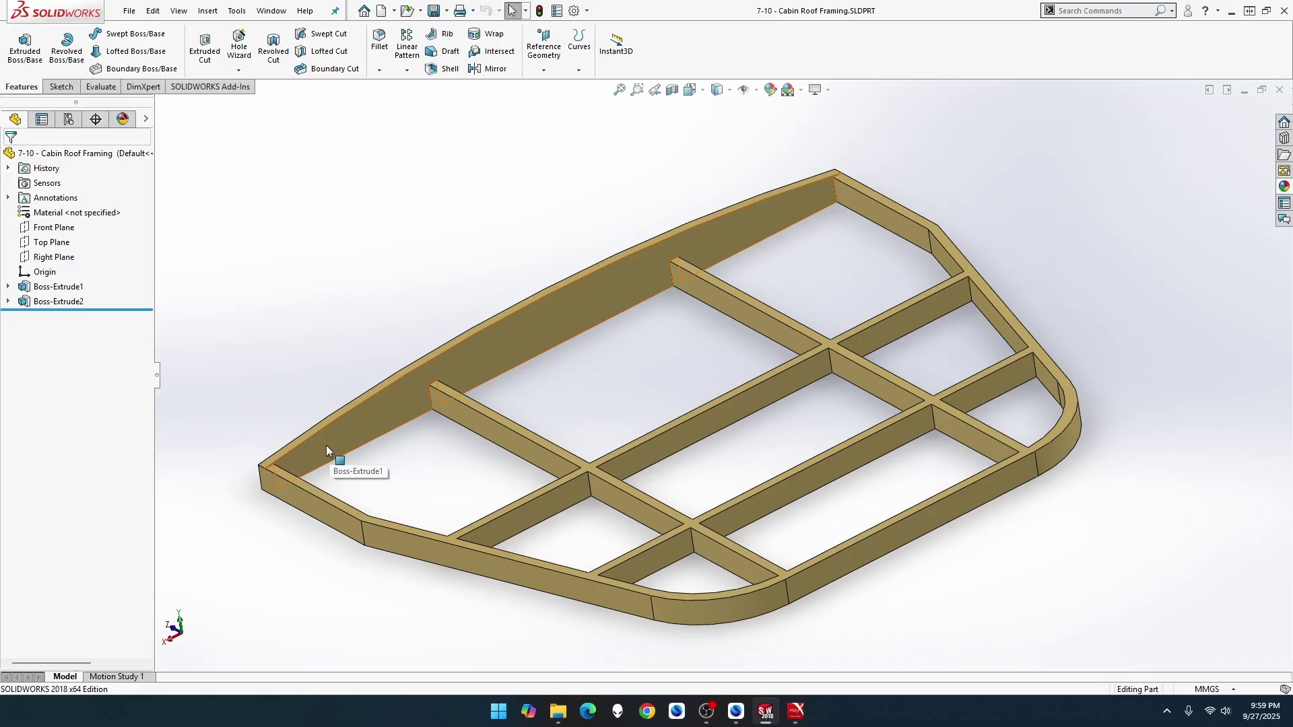
# Step: View the roof framing's rear corner from above and compare it with the back support corner in the assembly
pyautogui.rightClick(303, 484)
pyautogui.click(397, 404)
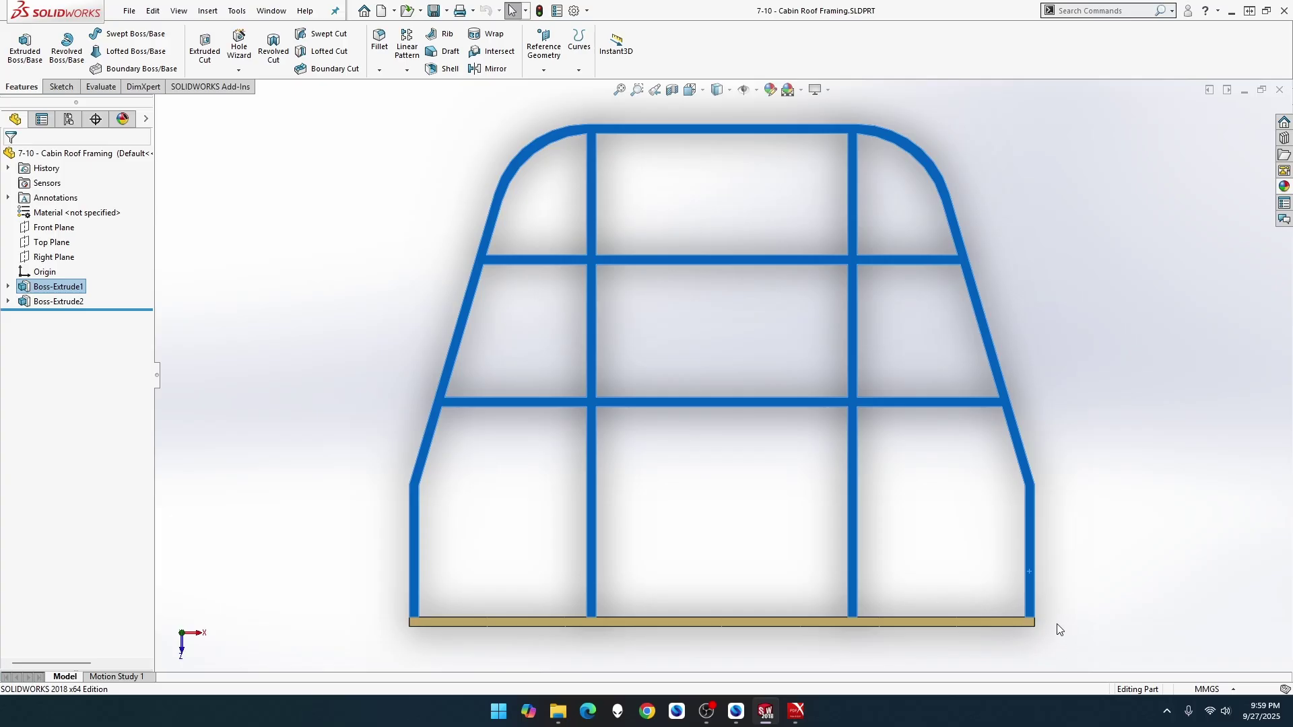
pyautogui.scroll(-5, 1058, 629)
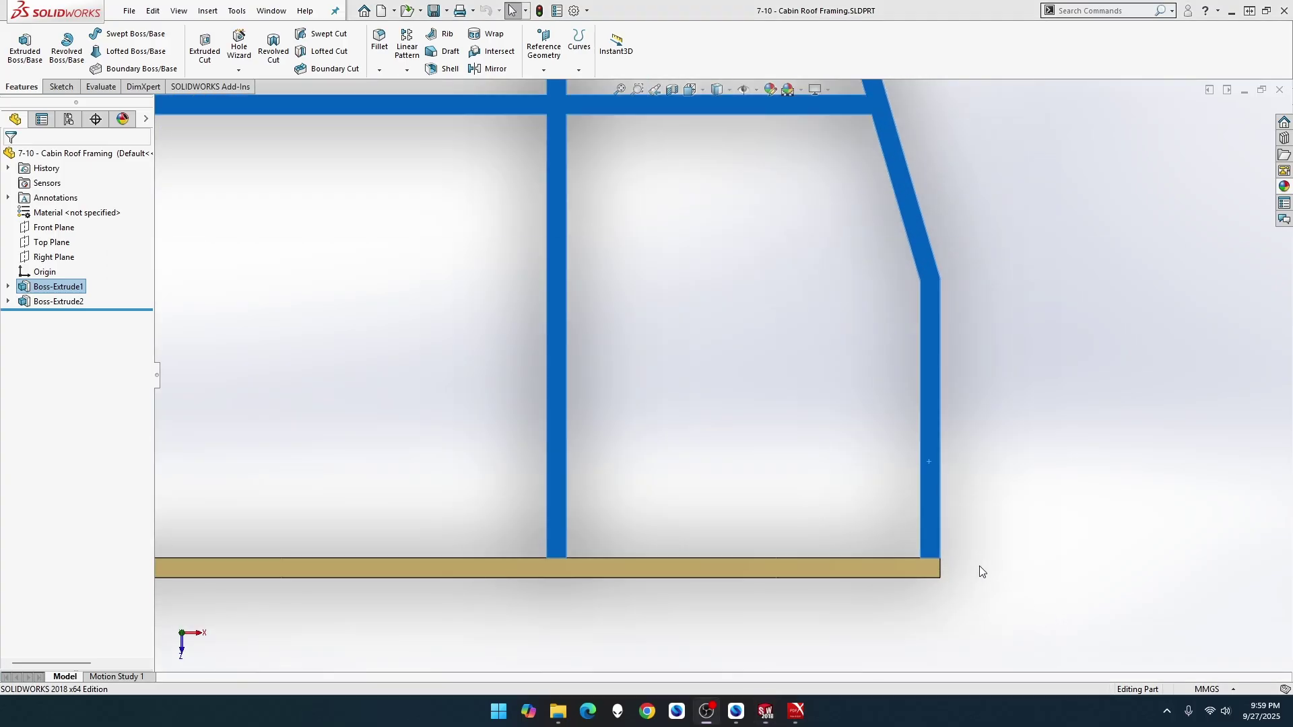
pyautogui.hotkey('alt', 'Tab')
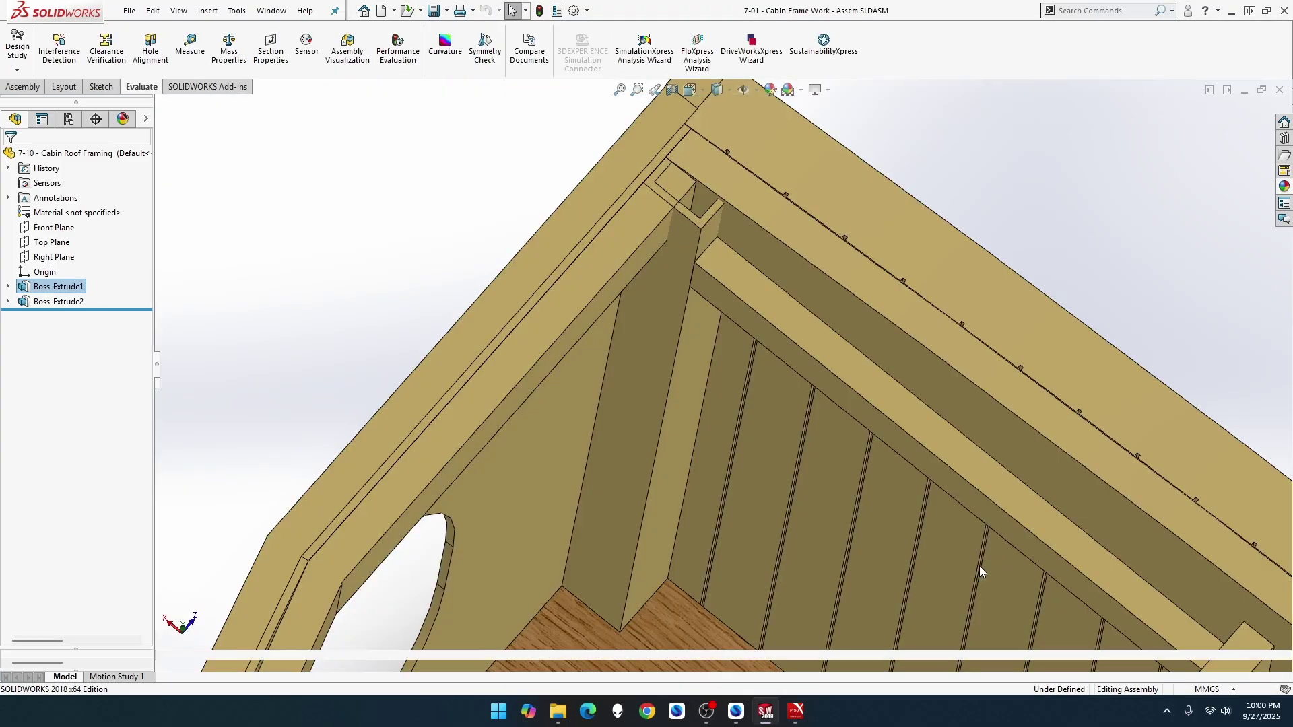
pyautogui.moveTo(793, 353); pyautogui.dragTo(796, 315, button='middle')
pyautogui.hotkey('ctrl', 'Tab')
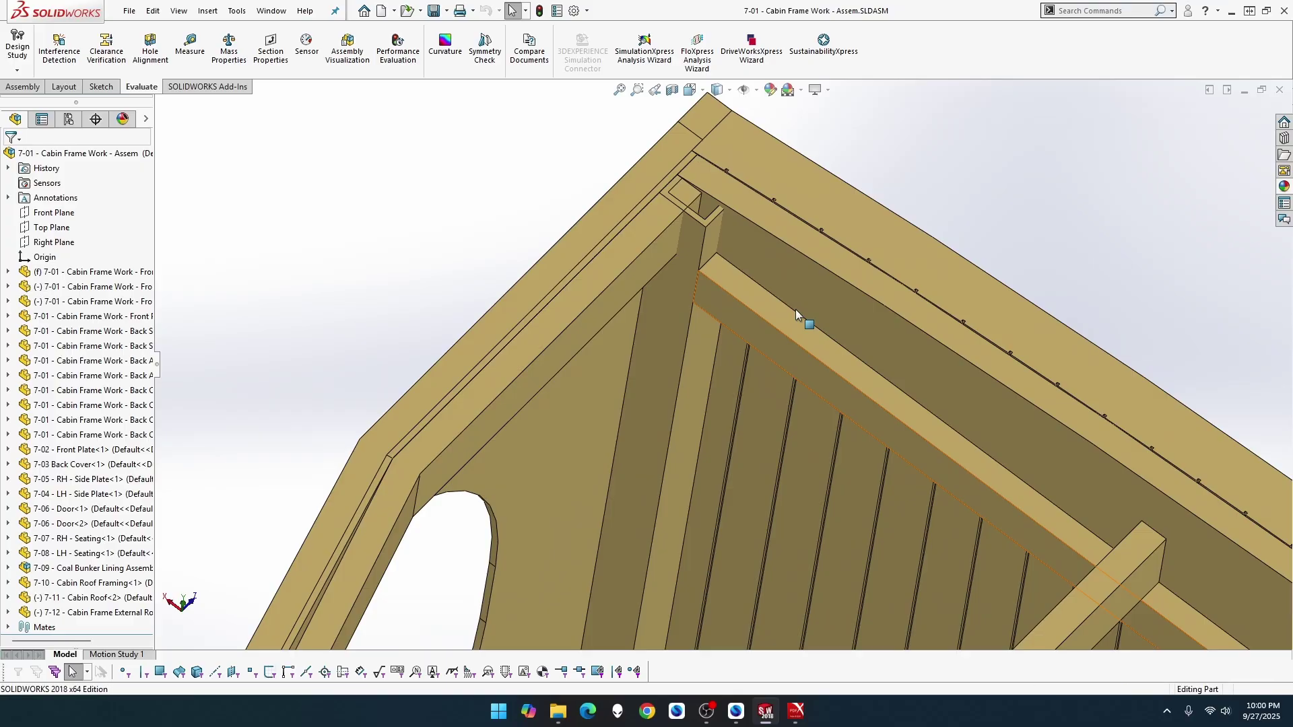
pyautogui.click(907, 503)
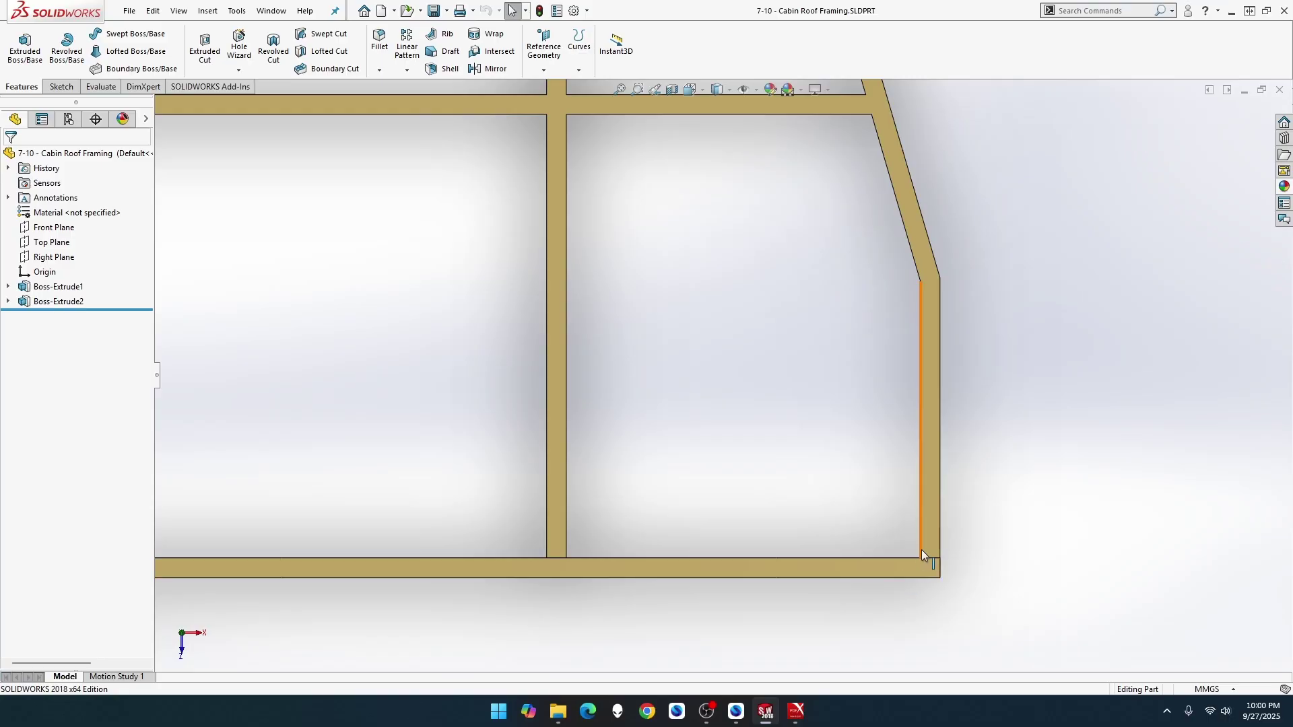
# Step: Sketch a corner rectangle about 42 by 42 mm on the Top Plane, starting at the roof framing's outer rear corner
pyautogui.rightClick(66, 243)
pyautogui.click(76, 220)
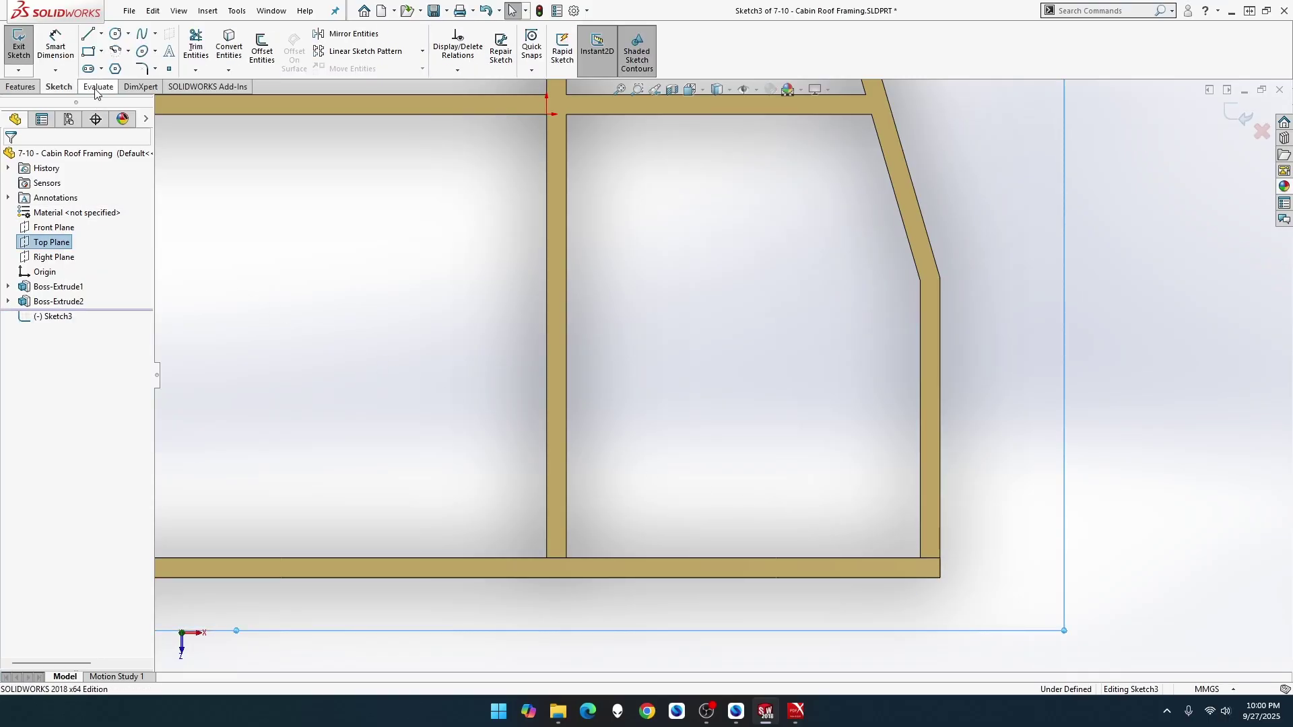
pyautogui.click(88, 51)
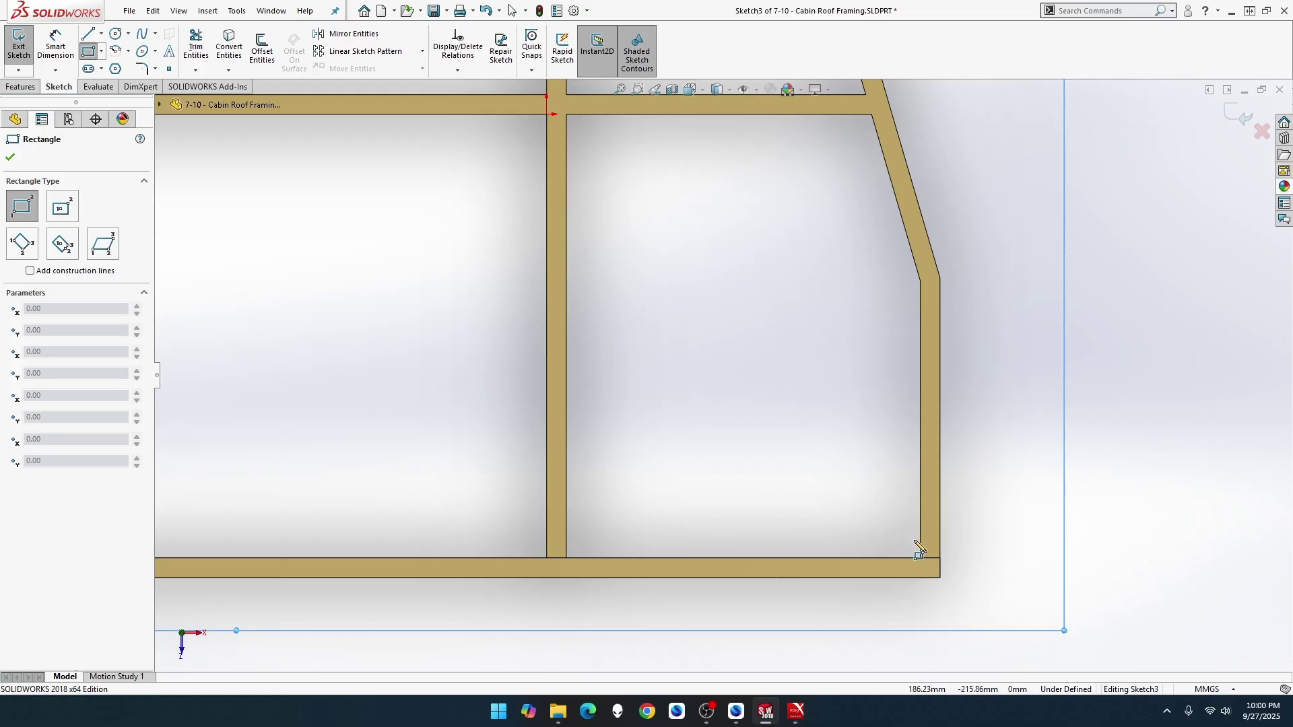
pyautogui.click(940, 577)
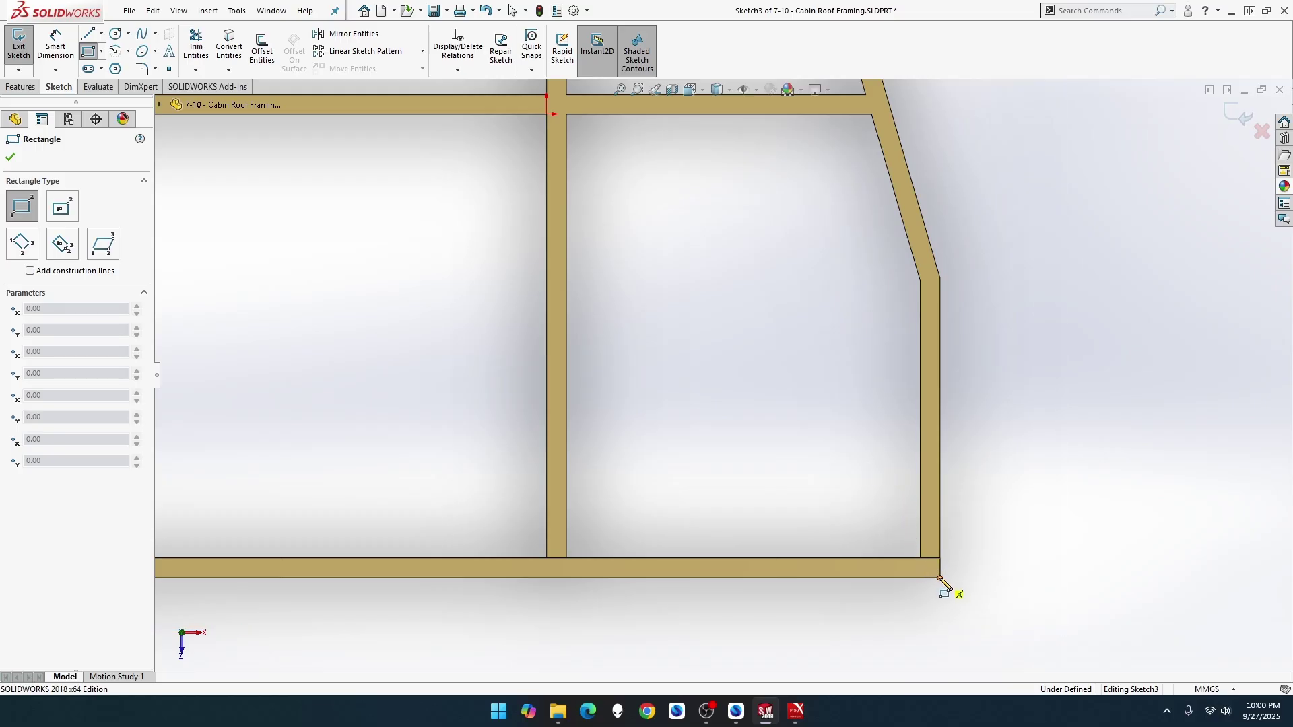
pyautogui.click(857, 494)
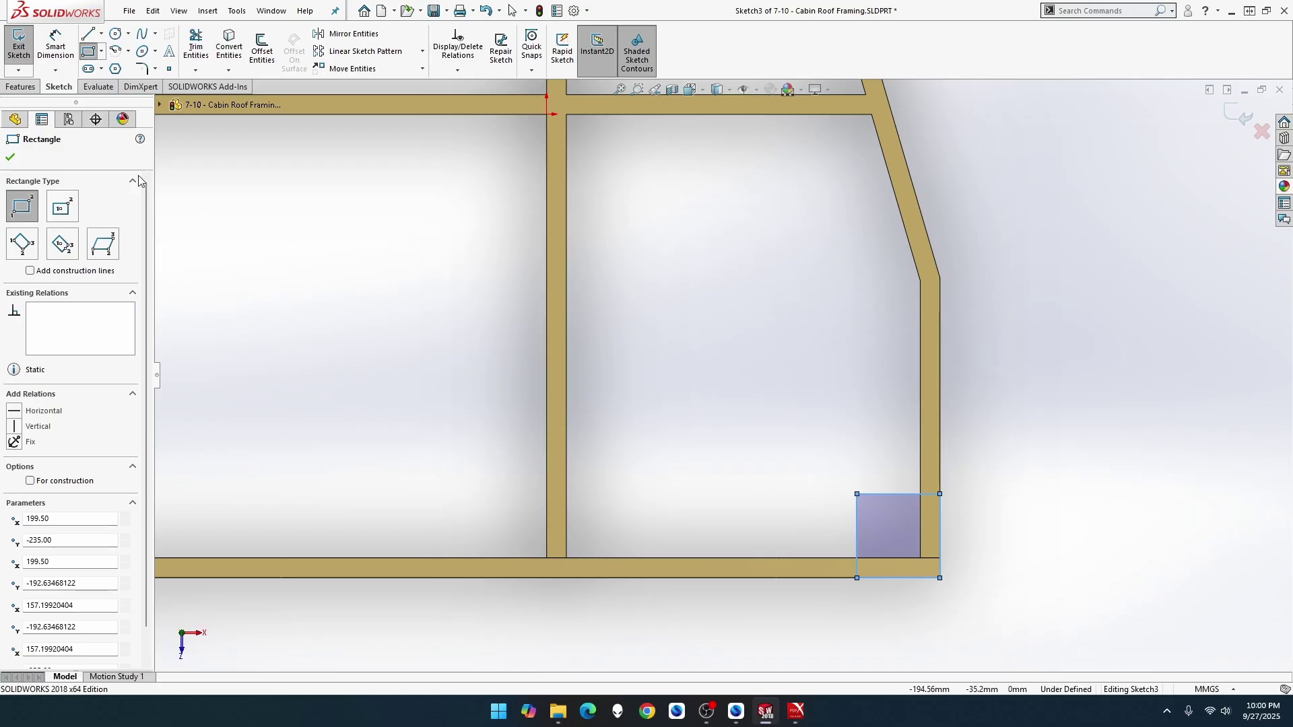
# Step: Dimension the rectangle's inner corner at 9 mm from the inner edge of the framing's rear member
pyautogui.click(56, 47)
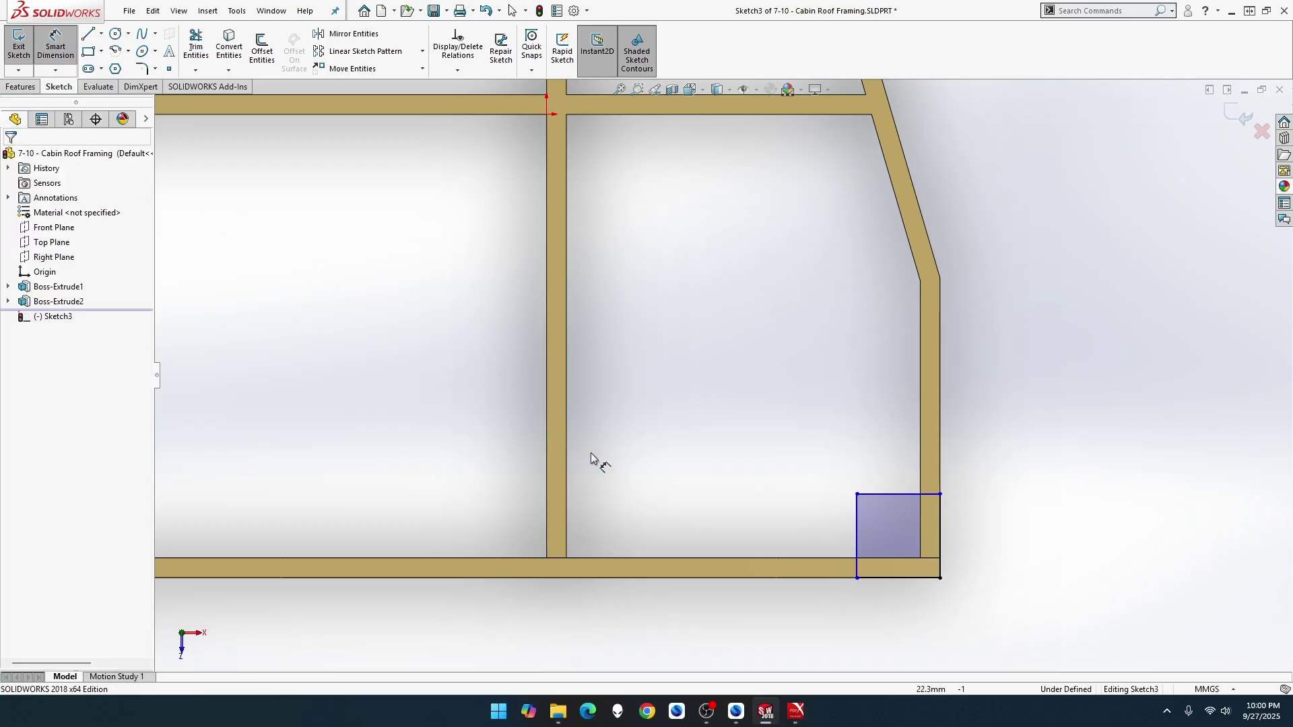
pyautogui.click(811, 559)
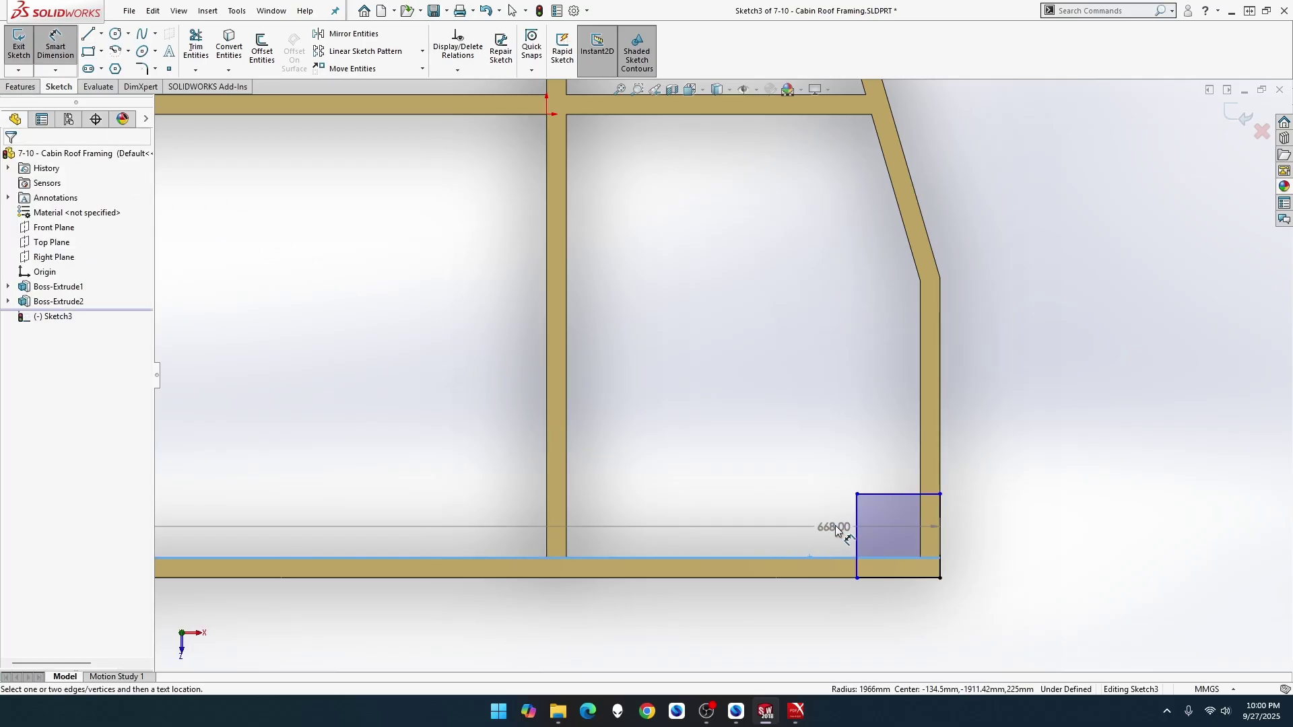
pyautogui.click(858, 495)
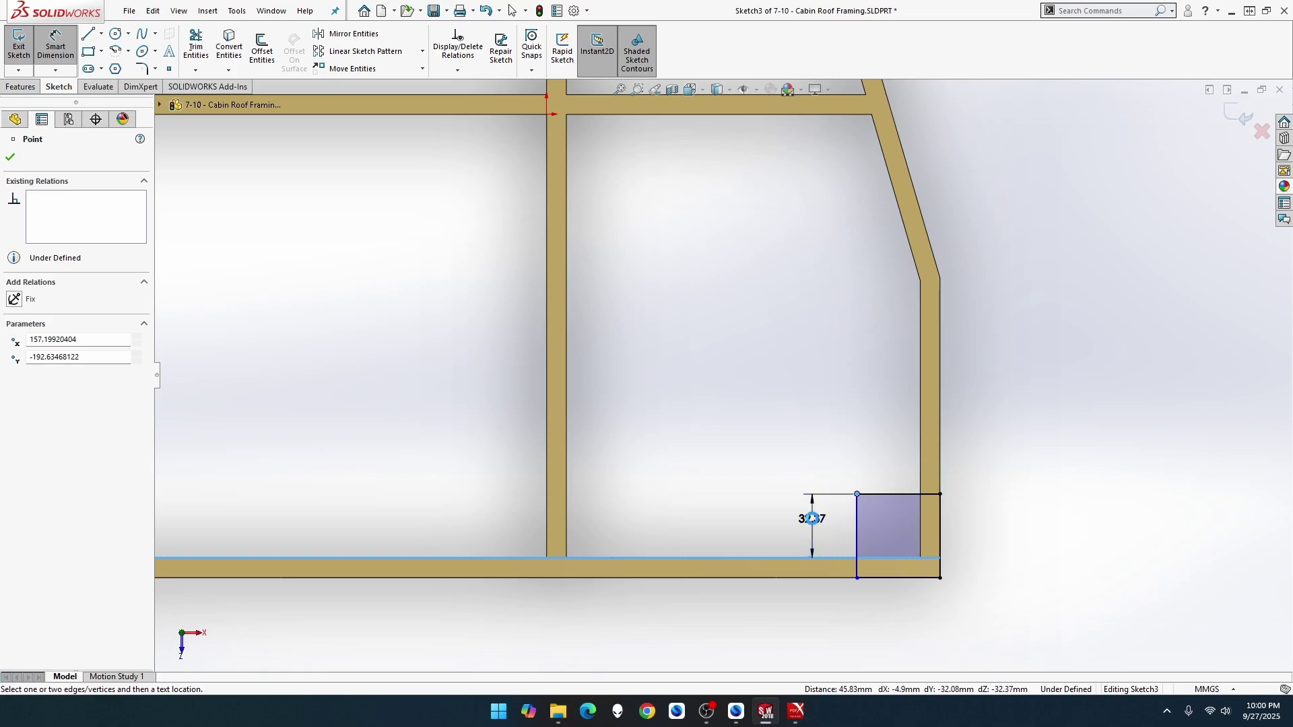
pyautogui.click(809, 524)
pyautogui.write('9')
pyautogui.press('Return')
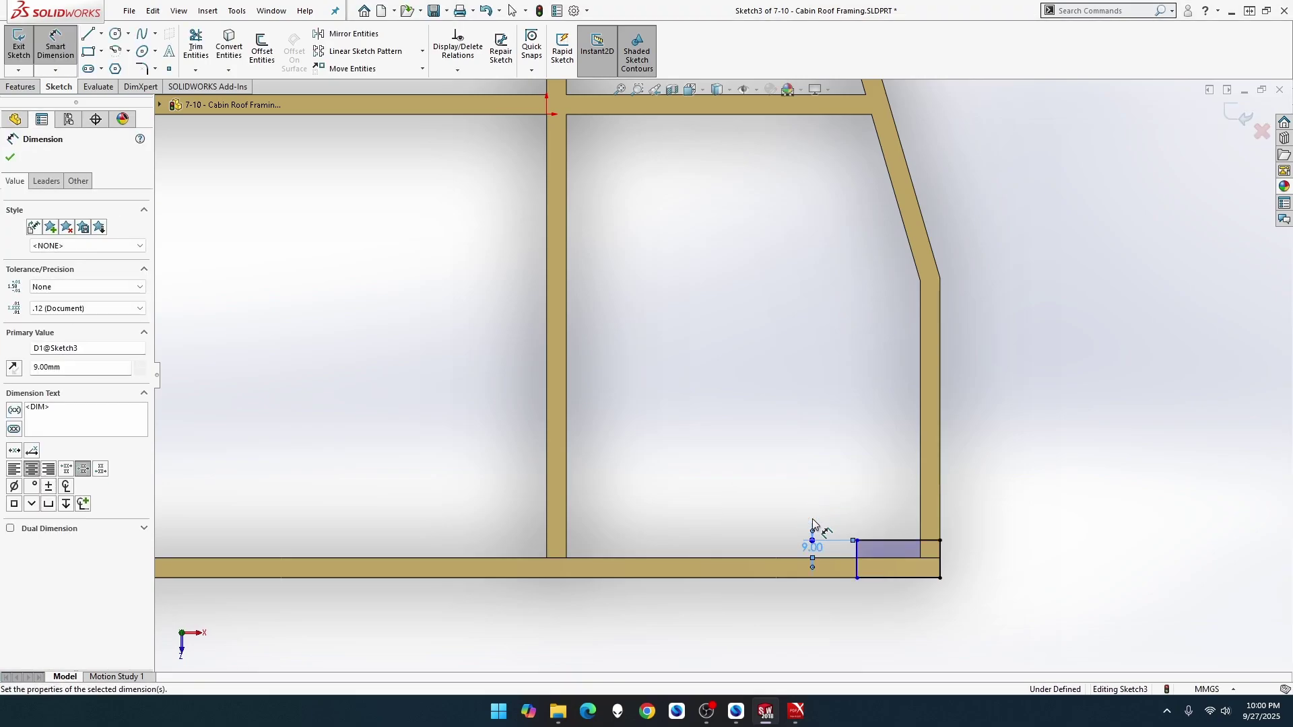
# Step: Measure the distance in the assembly from the roof framing's inner side edge to the back support tube's inner corner
pyautogui.hotkey('ctrl', 'Tab')
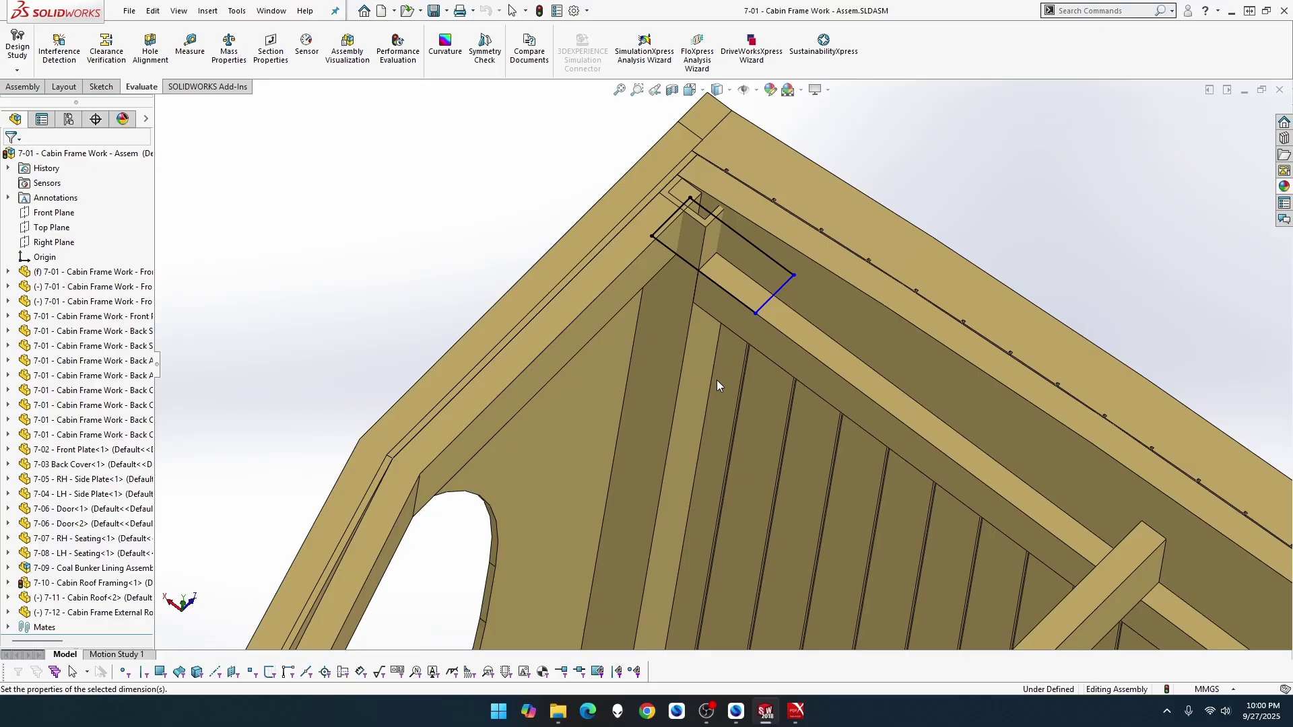
pyautogui.click(200, 63)
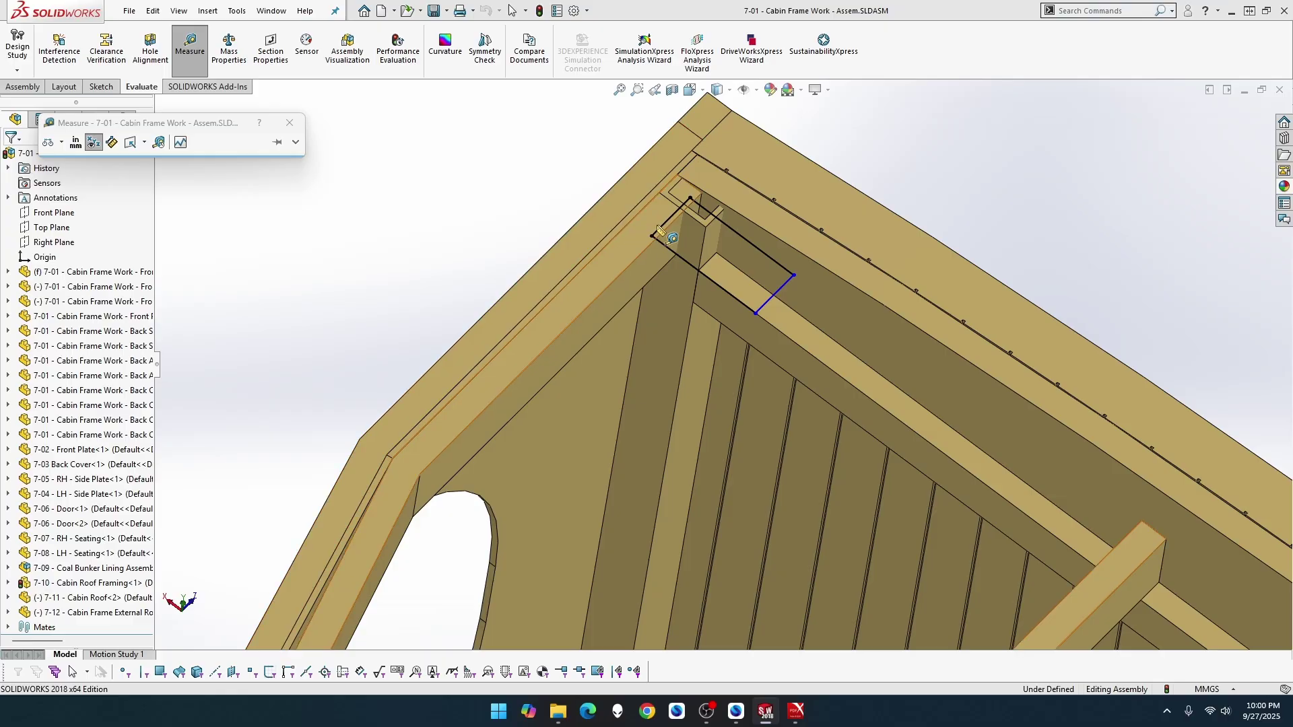
pyautogui.click(667, 229)
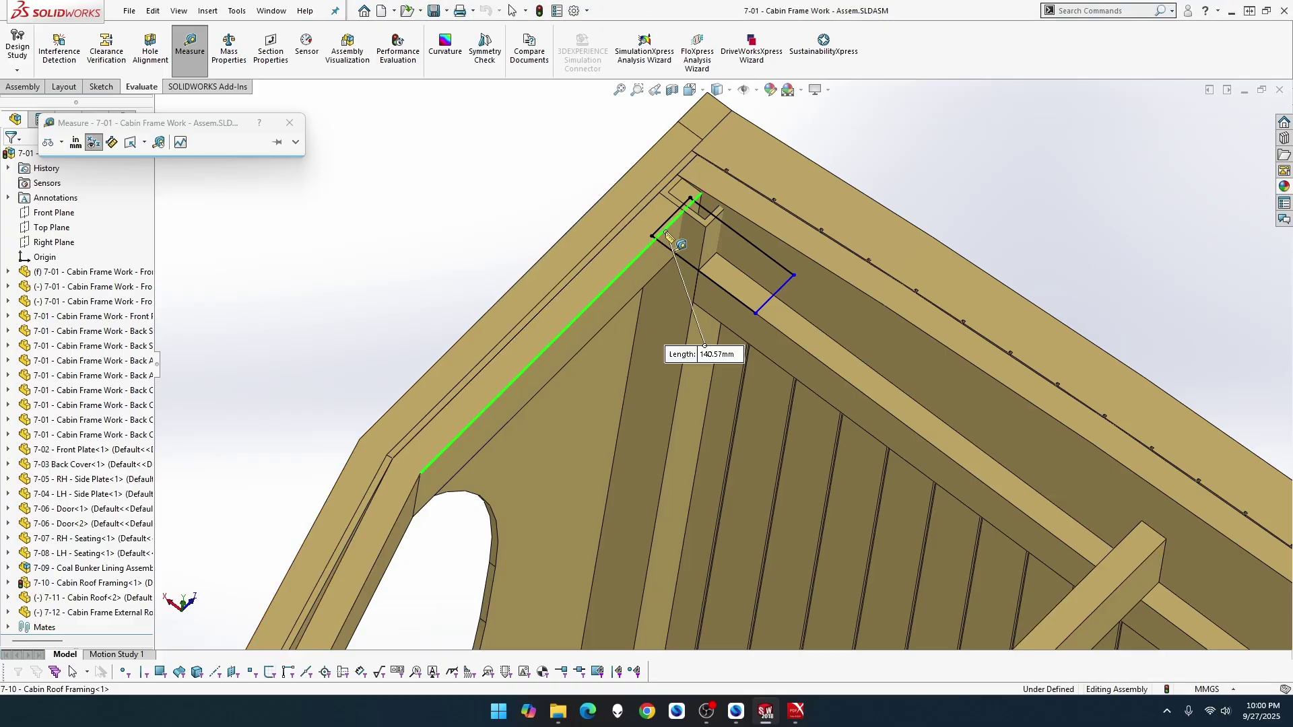
pyautogui.click(708, 231)
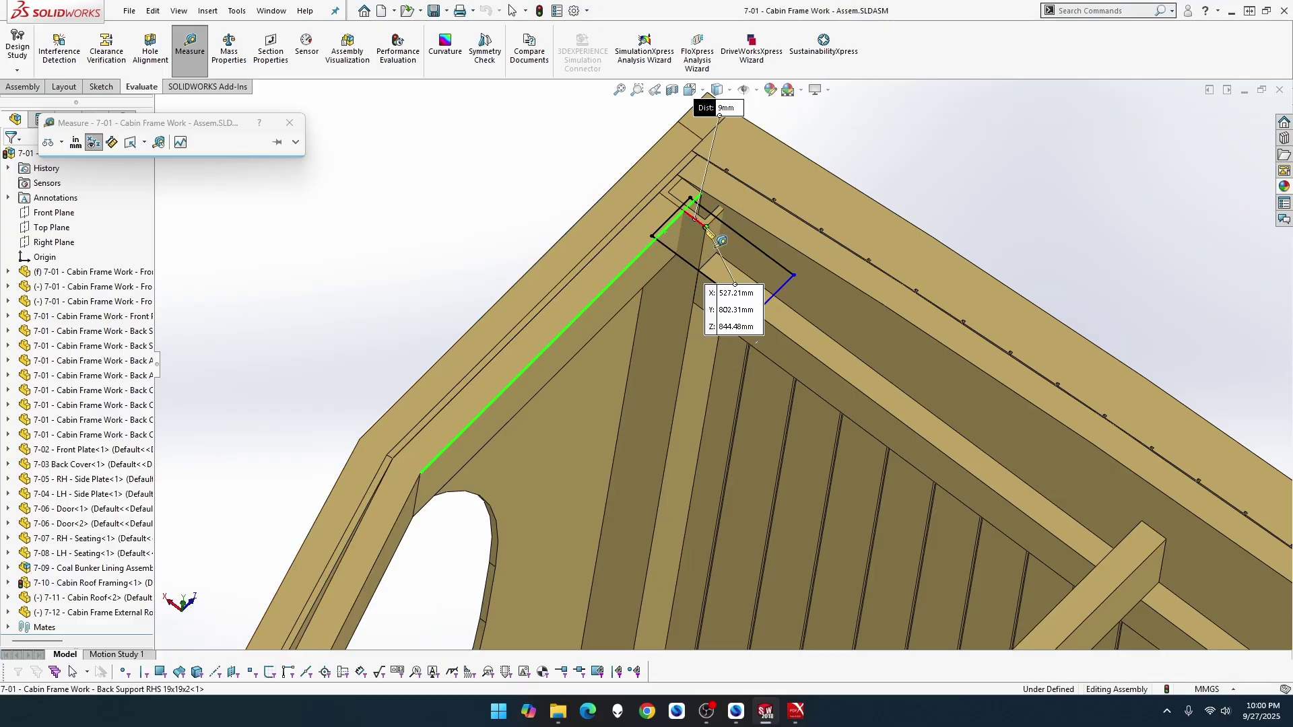
pyautogui.press('Escape')
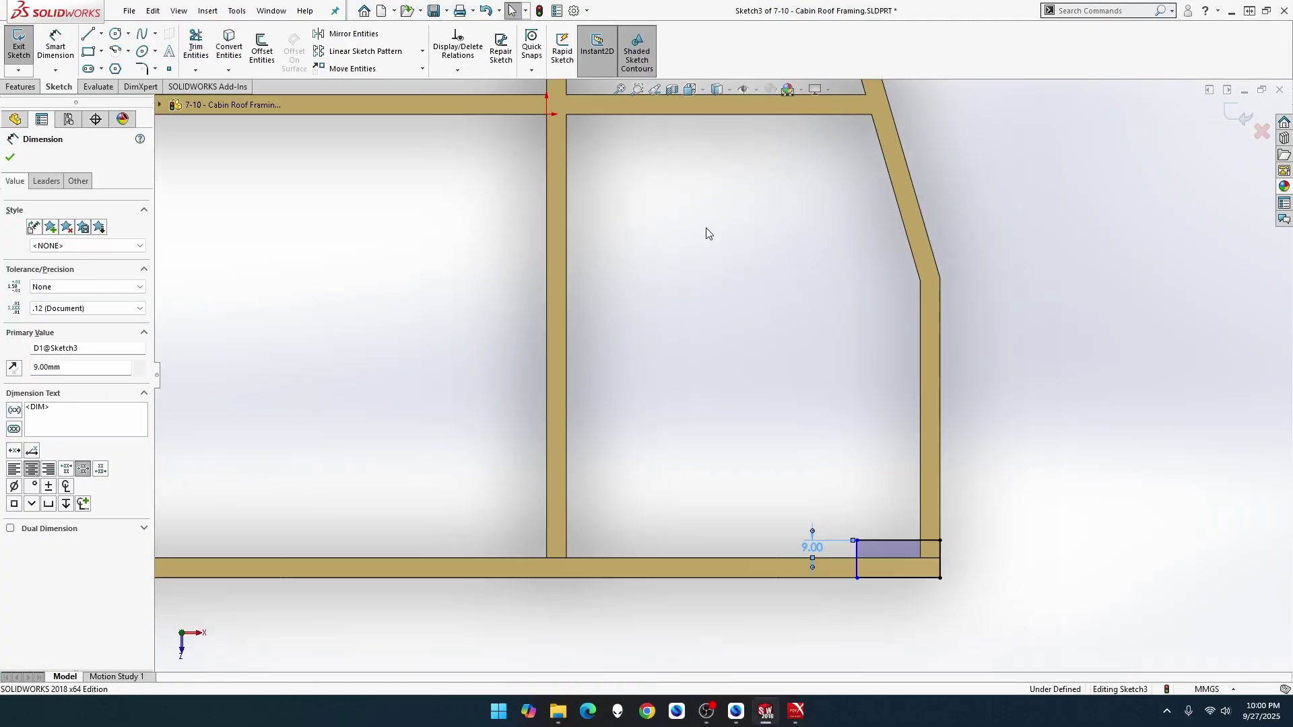
# Step: Dimension the notch rectangle's inner corner at 9 mm from the inner edge of the framing's side member
pyautogui.click(55, 46)
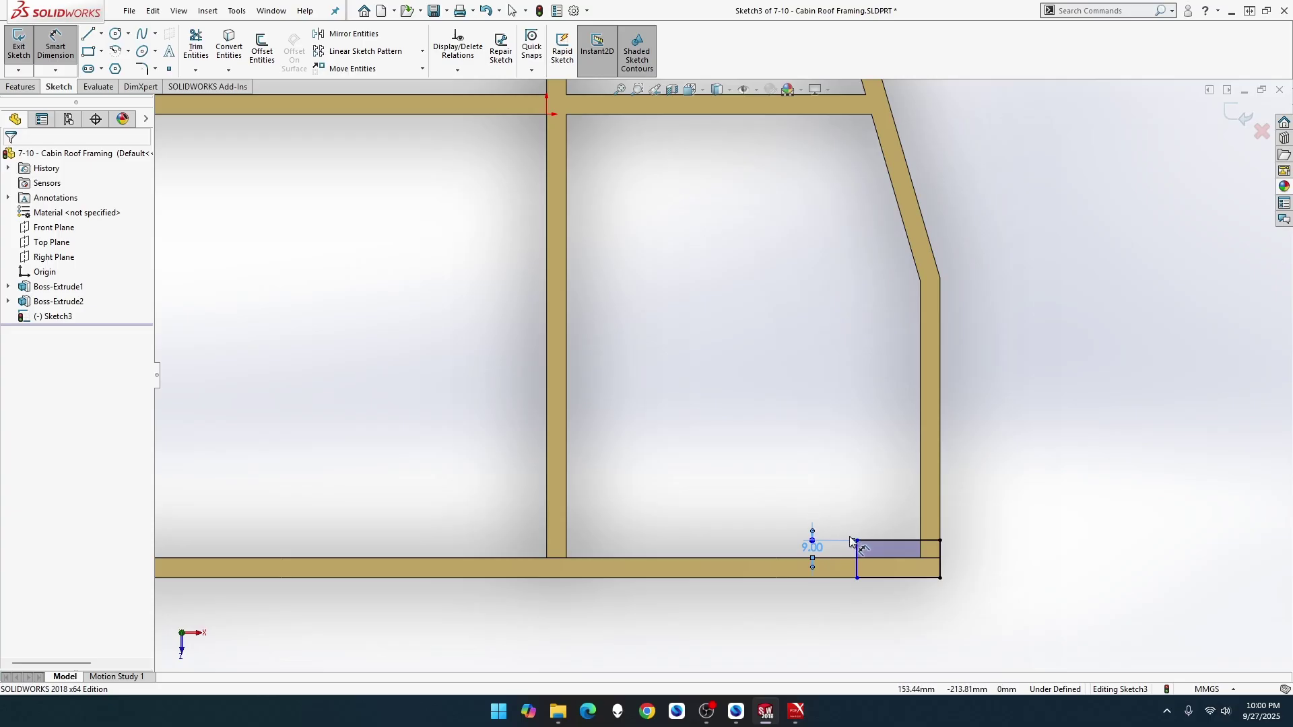
pyautogui.click(857, 541)
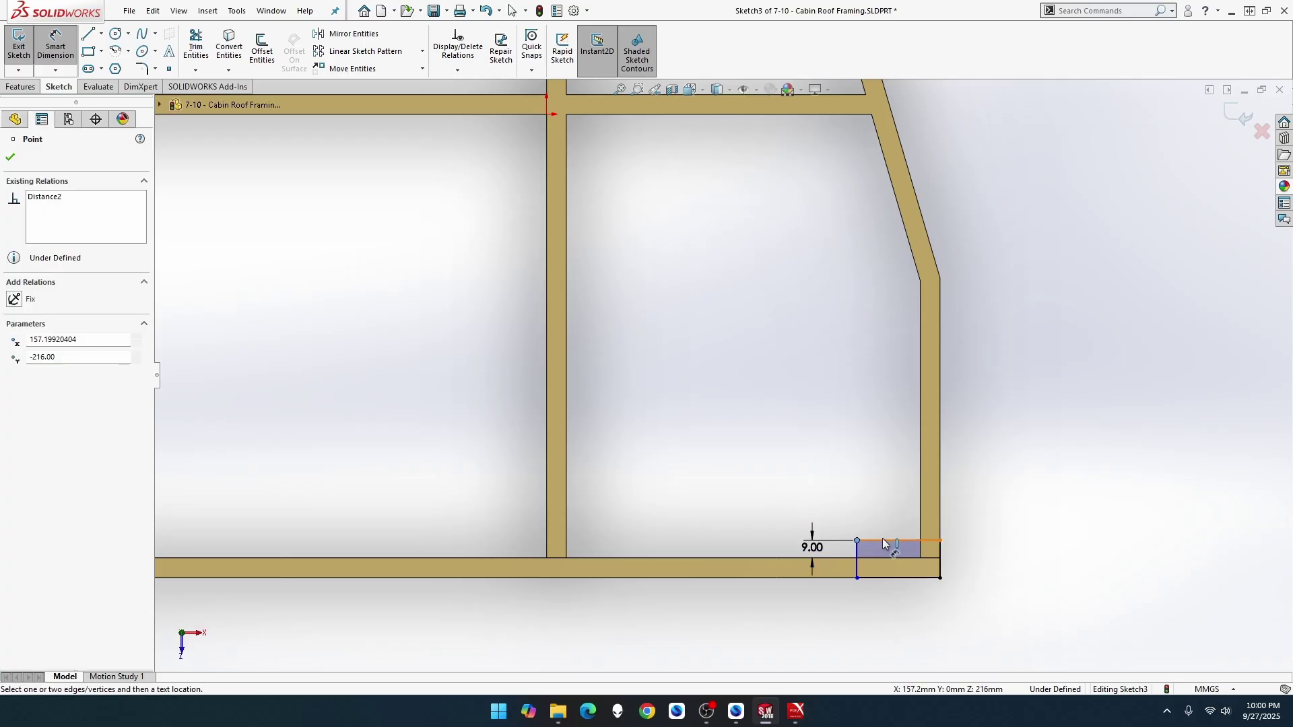
pyautogui.click(923, 542)
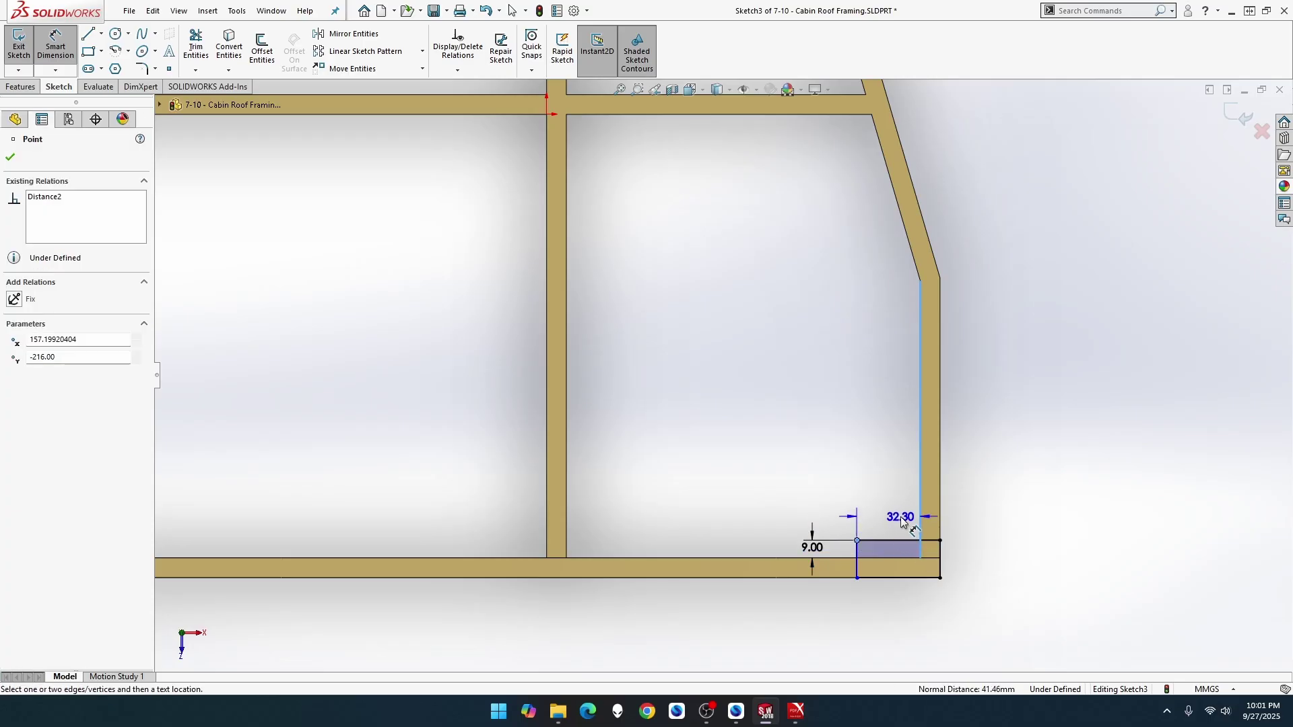
pyautogui.click(897, 515)
pyautogui.write('9.00mm')
pyautogui.press('Return')
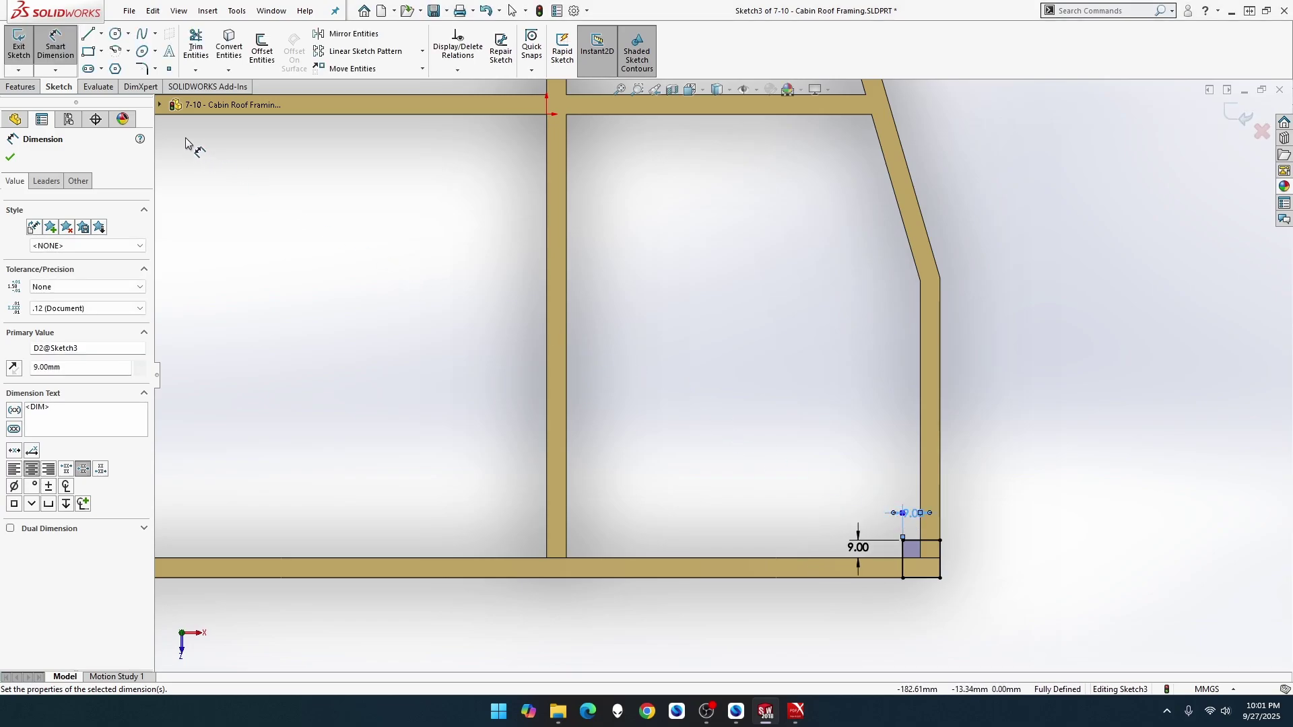
# Step: Cut-extrude the corner rectangle Through All in the reversed direction and check the notch around the back support tube in the assembly
pyautogui.click(27, 87)
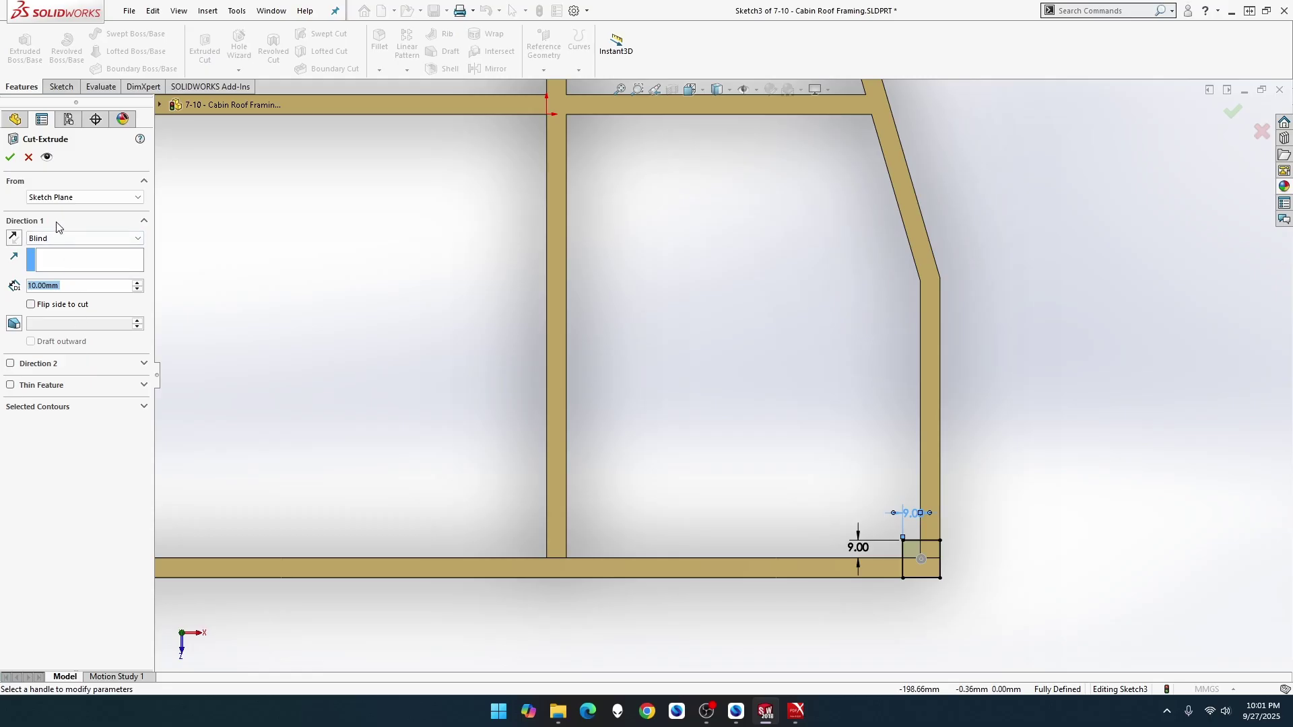
pyautogui.click(59, 239)
pyautogui.click(61, 257)
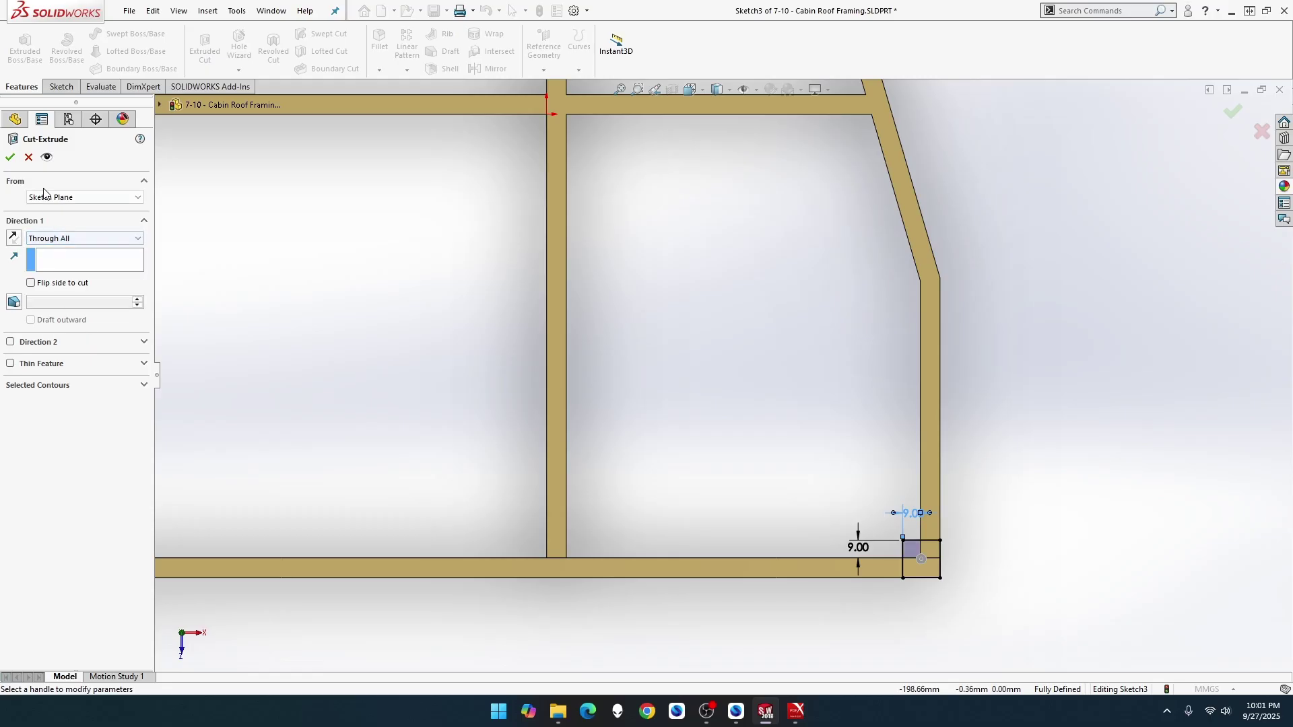
pyautogui.click(10, 157)
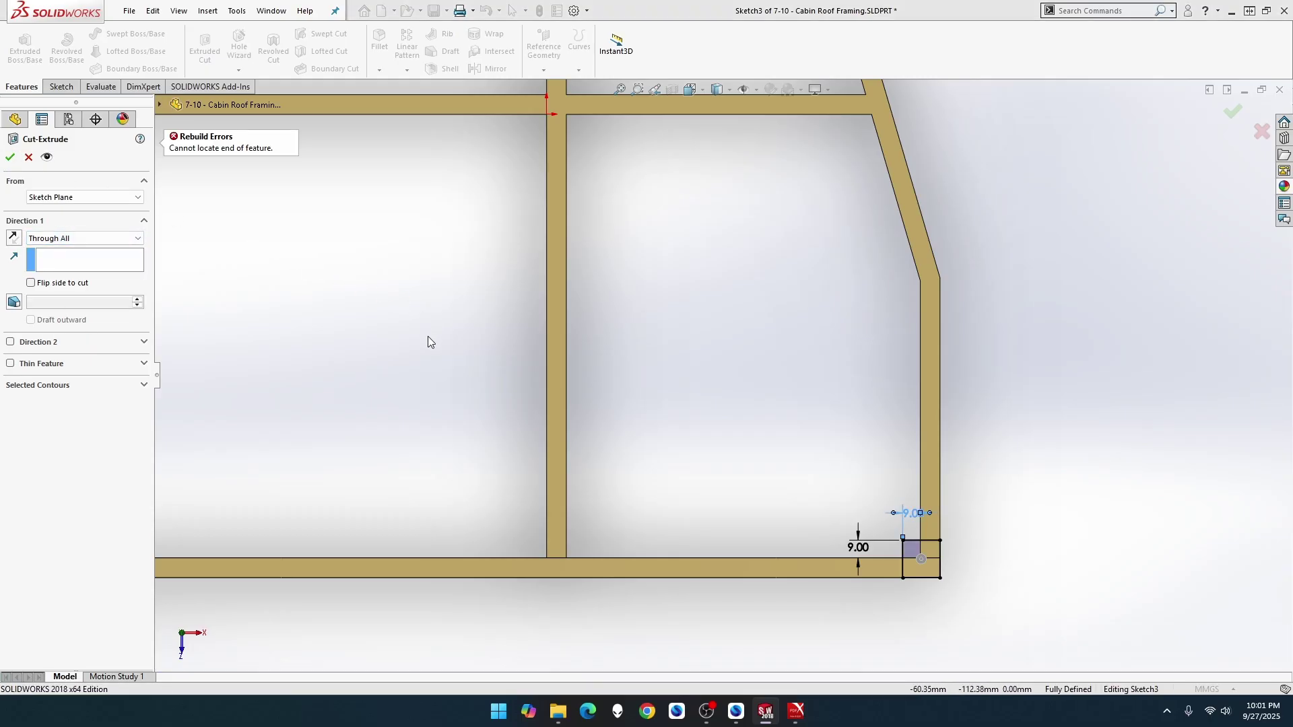
pyautogui.scroll(1, 427, 337)
pyautogui.moveTo(427, 337); pyautogui.dragTo(358, 334, button='middle')
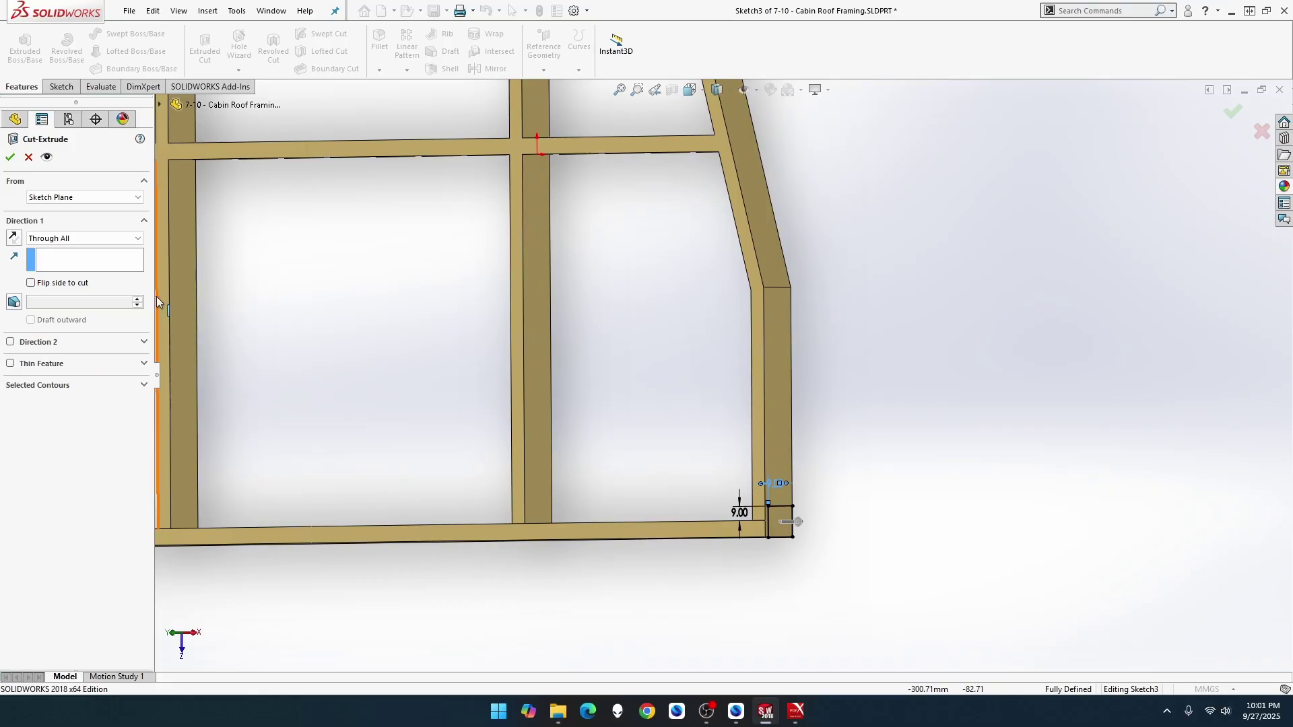
pyautogui.click(13, 238)
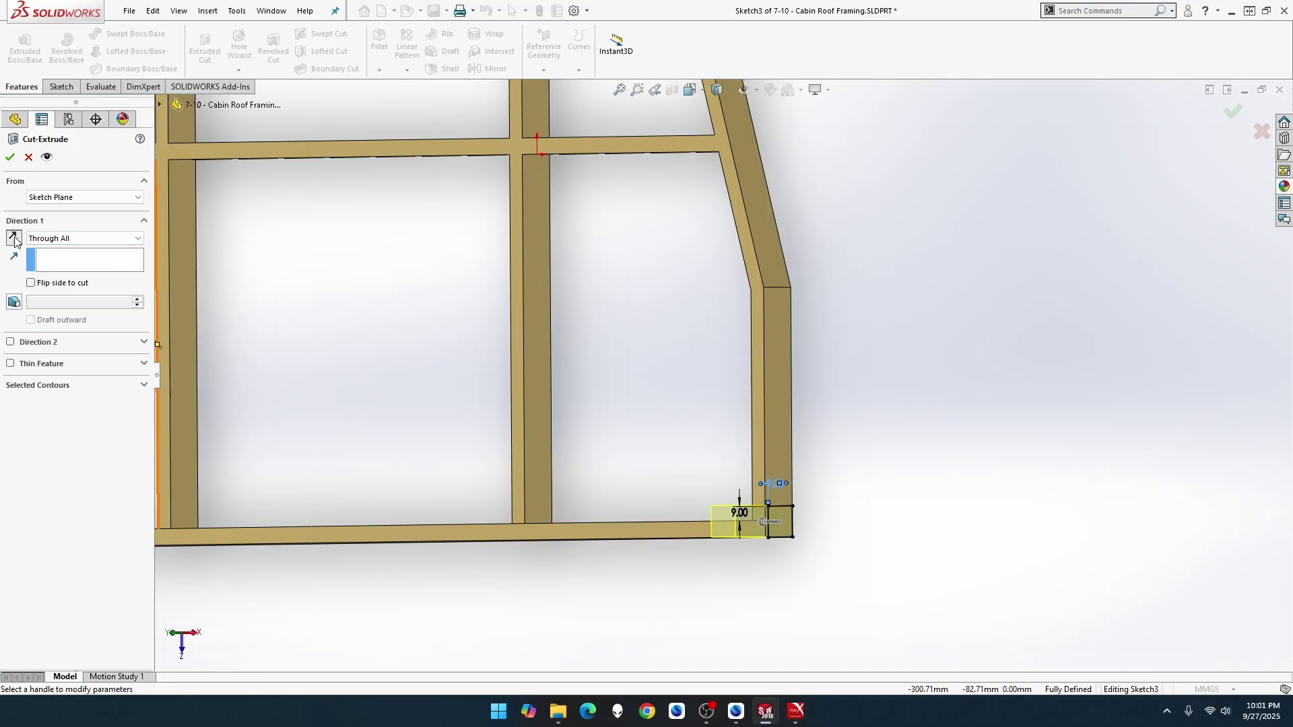
pyautogui.click(11, 159)
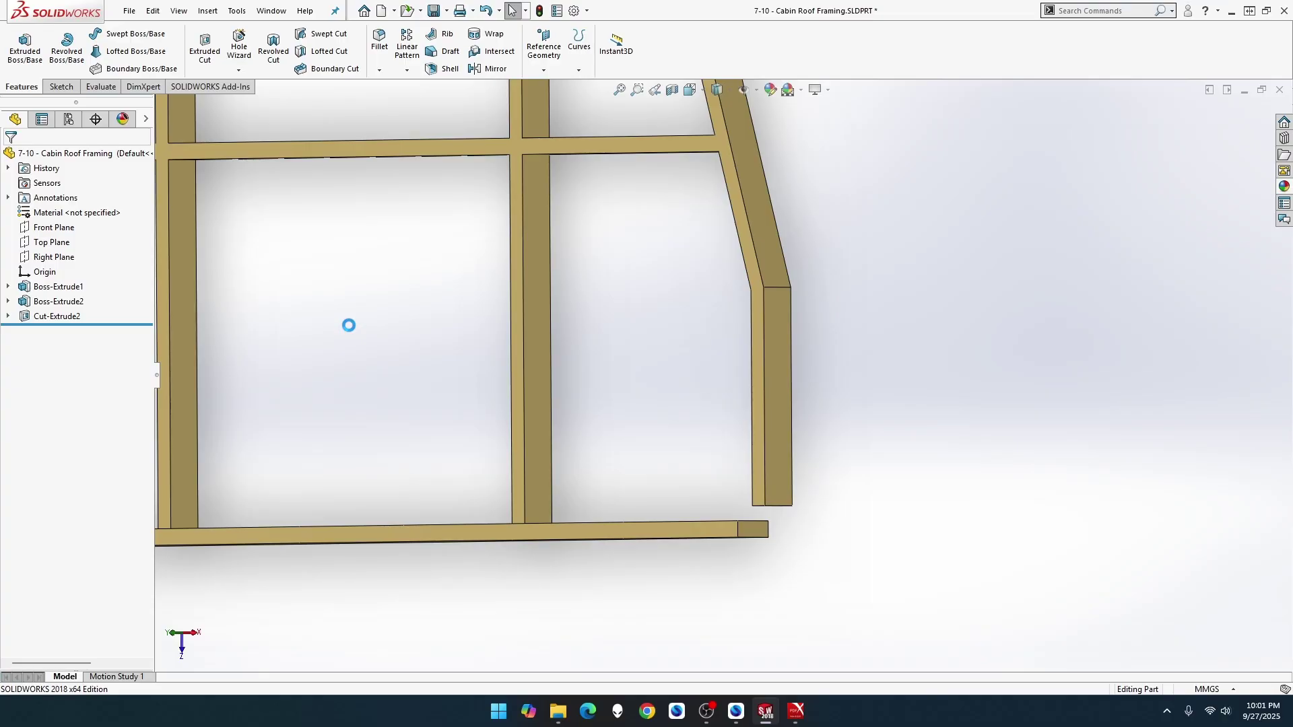
pyautogui.hotkey('ctrl', 'Tab')
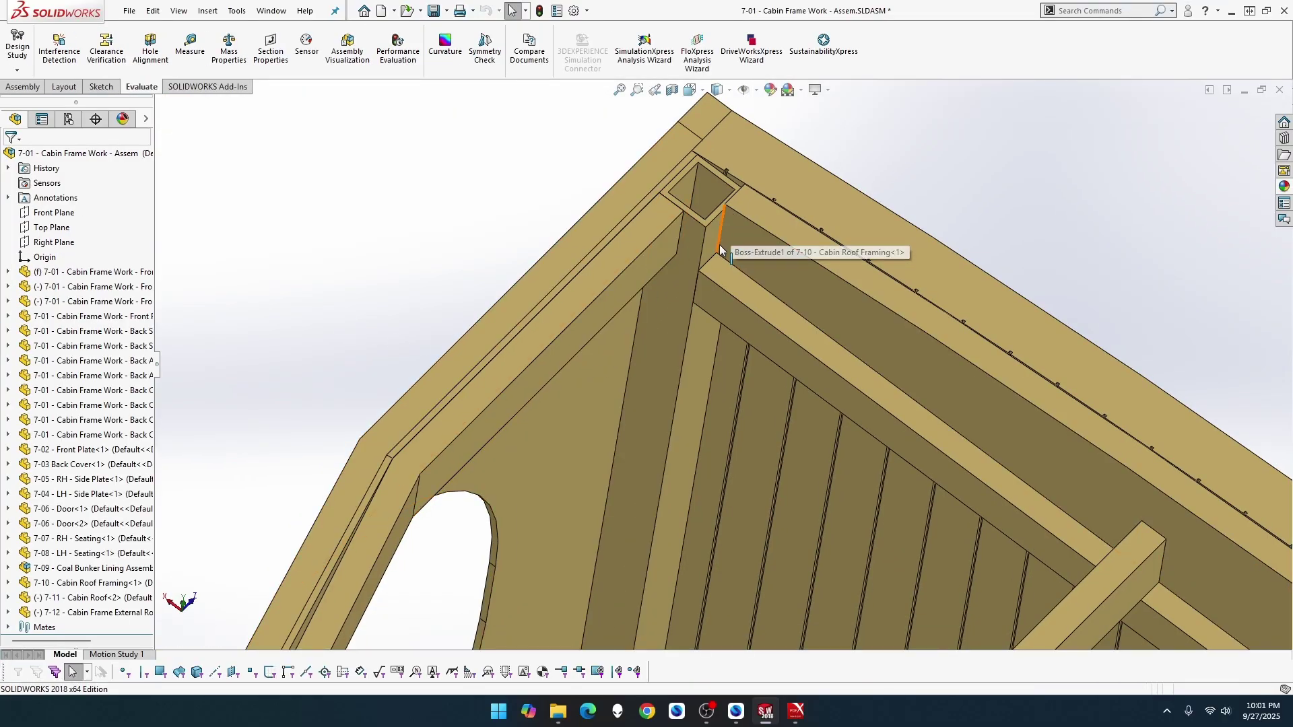
pyautogui.hotkey('ctrl', 'Tab')
# Step: Reopen the notch cut's sketch and draw a vertical centerline about 146.5 mm long from the midpoint of the rear member's outer edge
pyautogui.rightClick(759, 466)
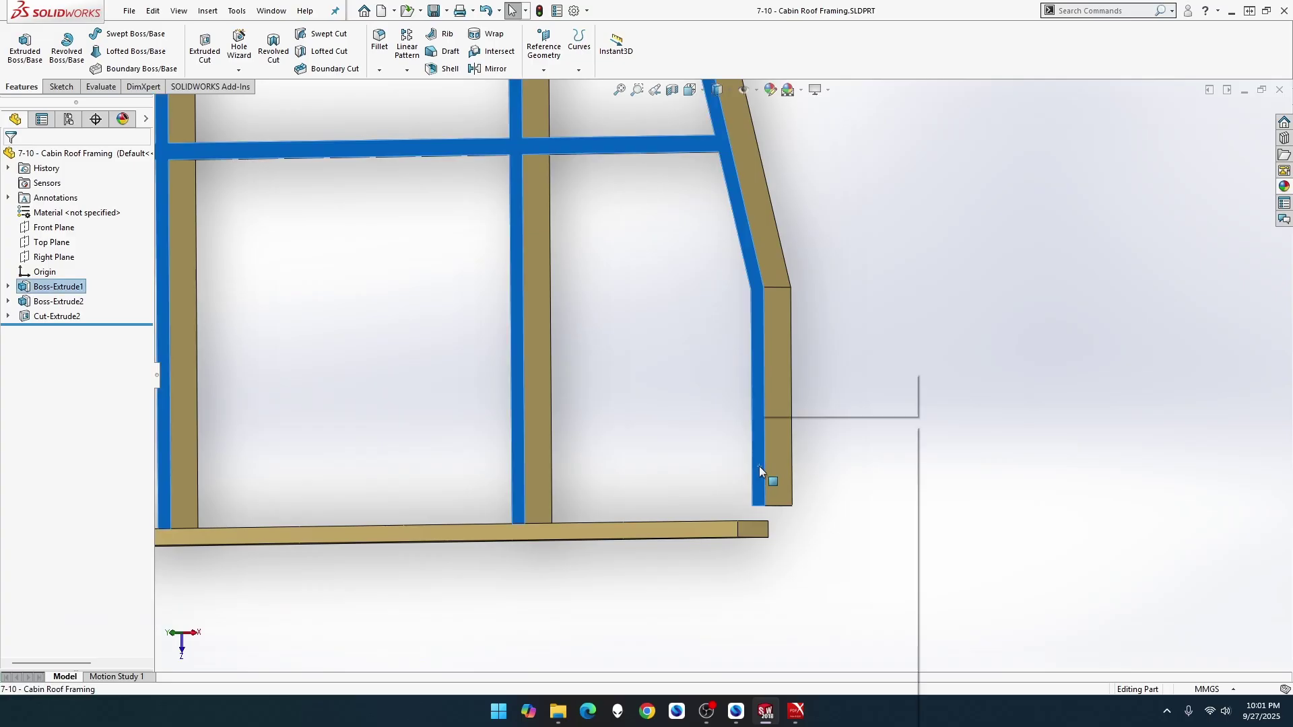
pyautogui.click(852, 404)
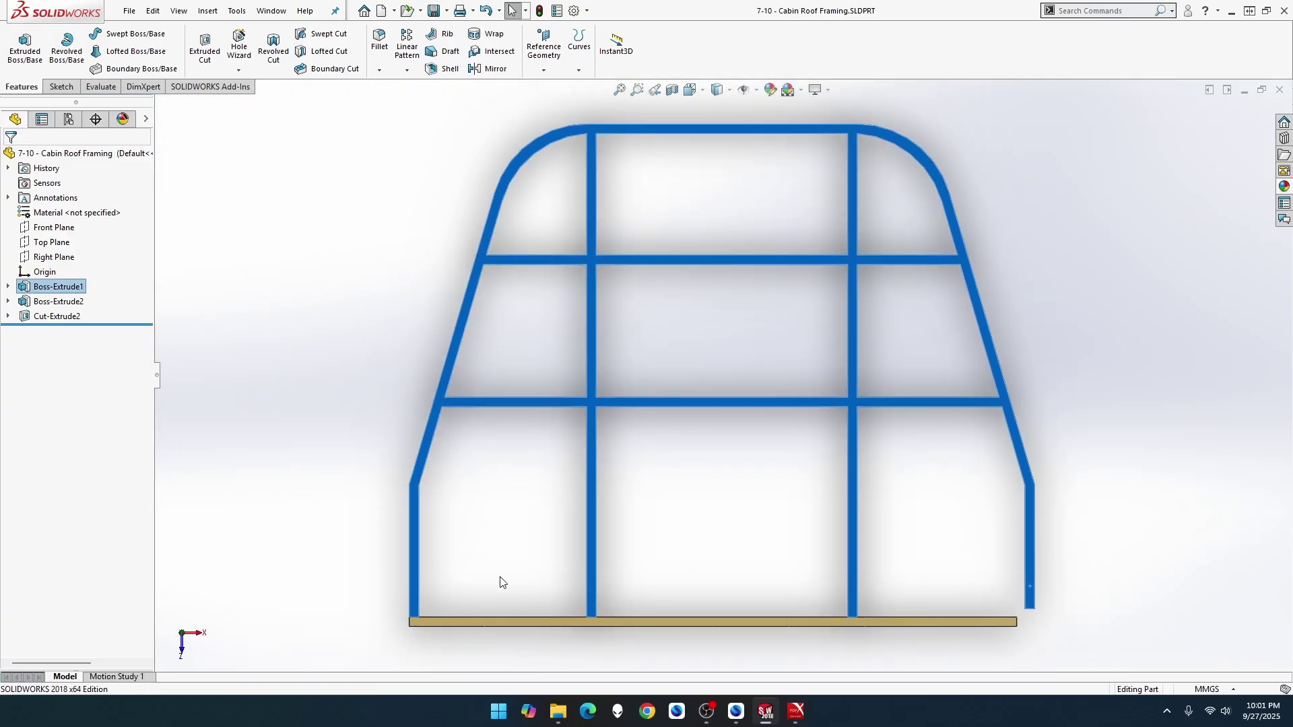
pyautogui.press('z')
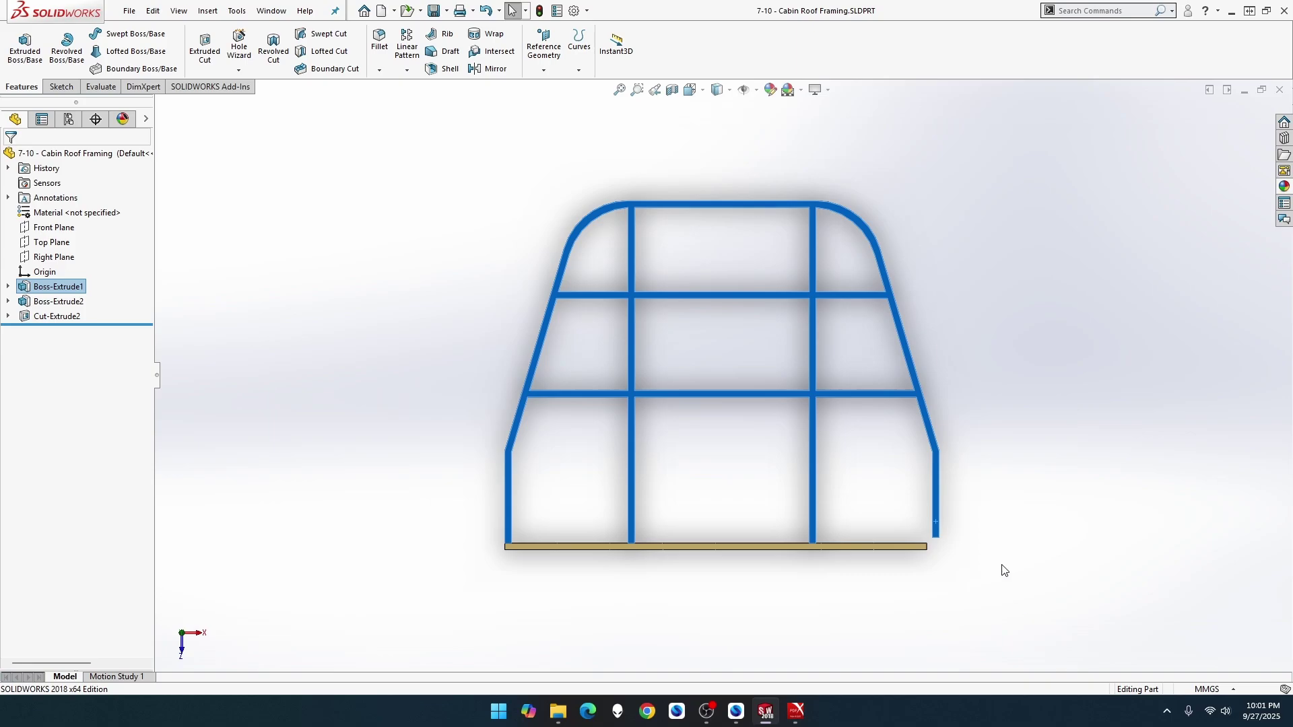
pyautogui.scroll(-3, 972, 534)
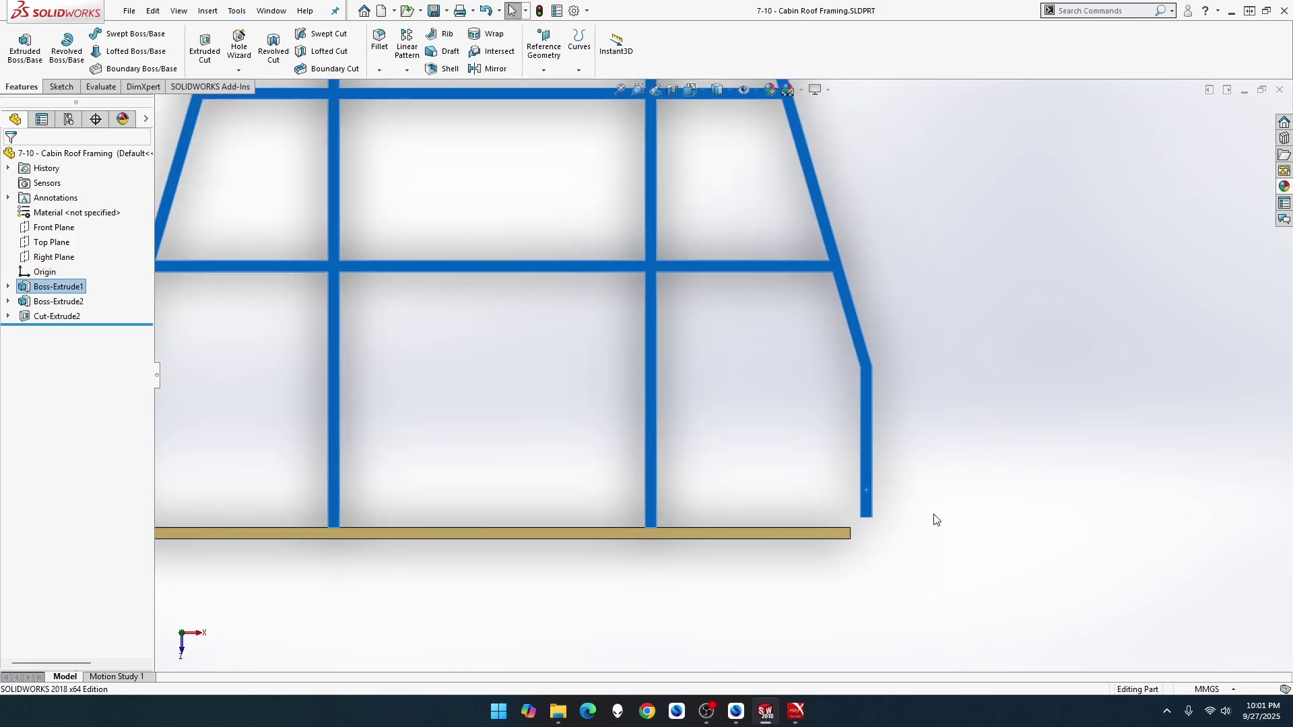
pyautogui.press('z')
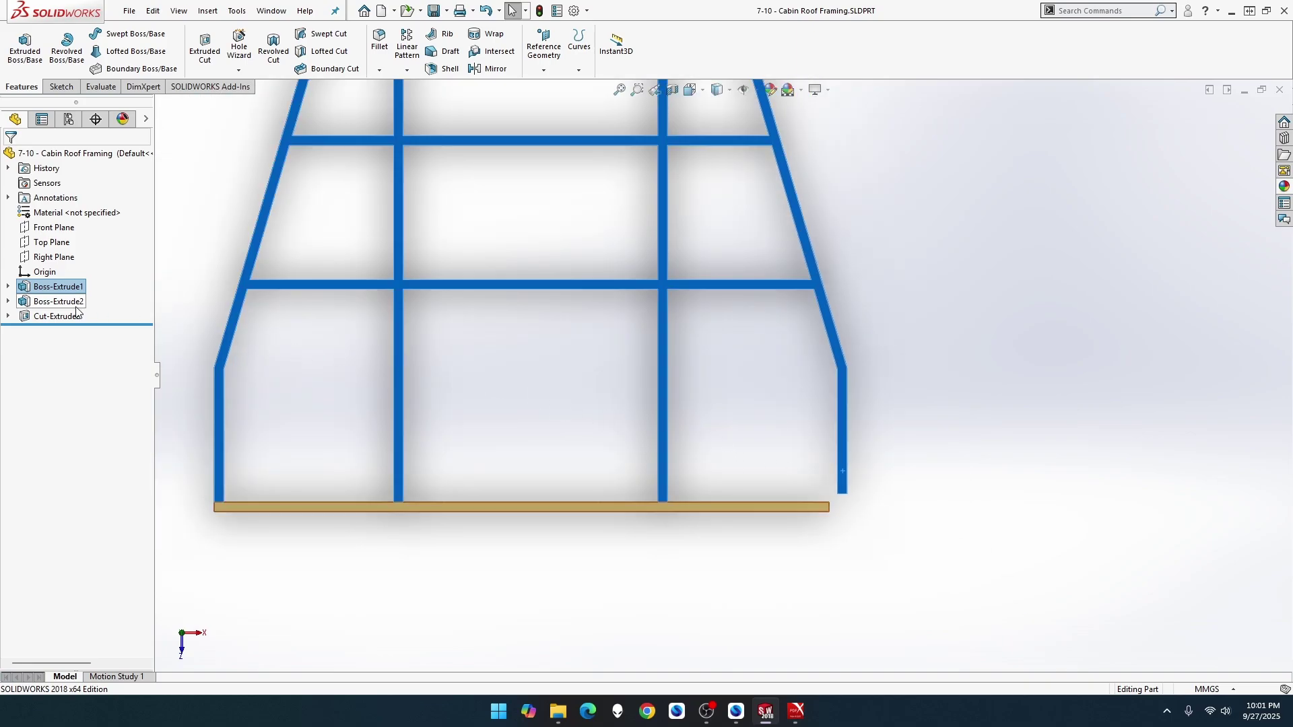
pyautogui.click(9, 316)
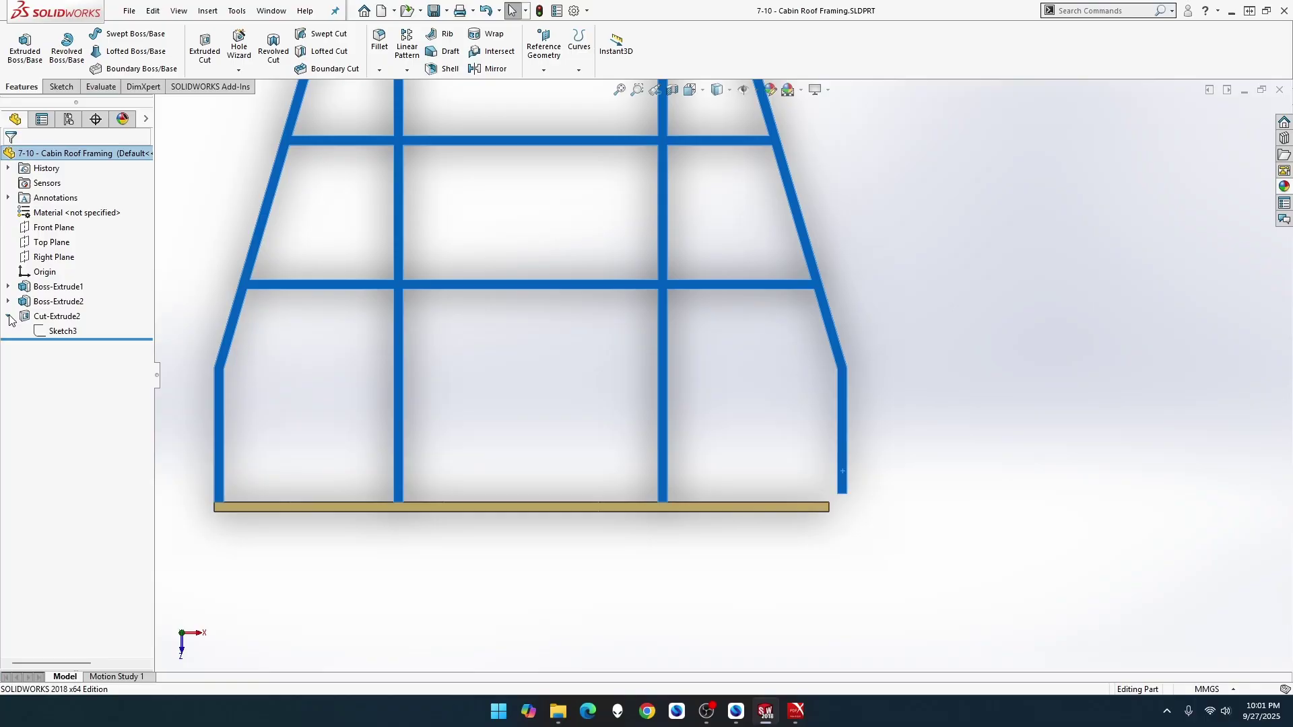
pyautogui.click(59, 332)
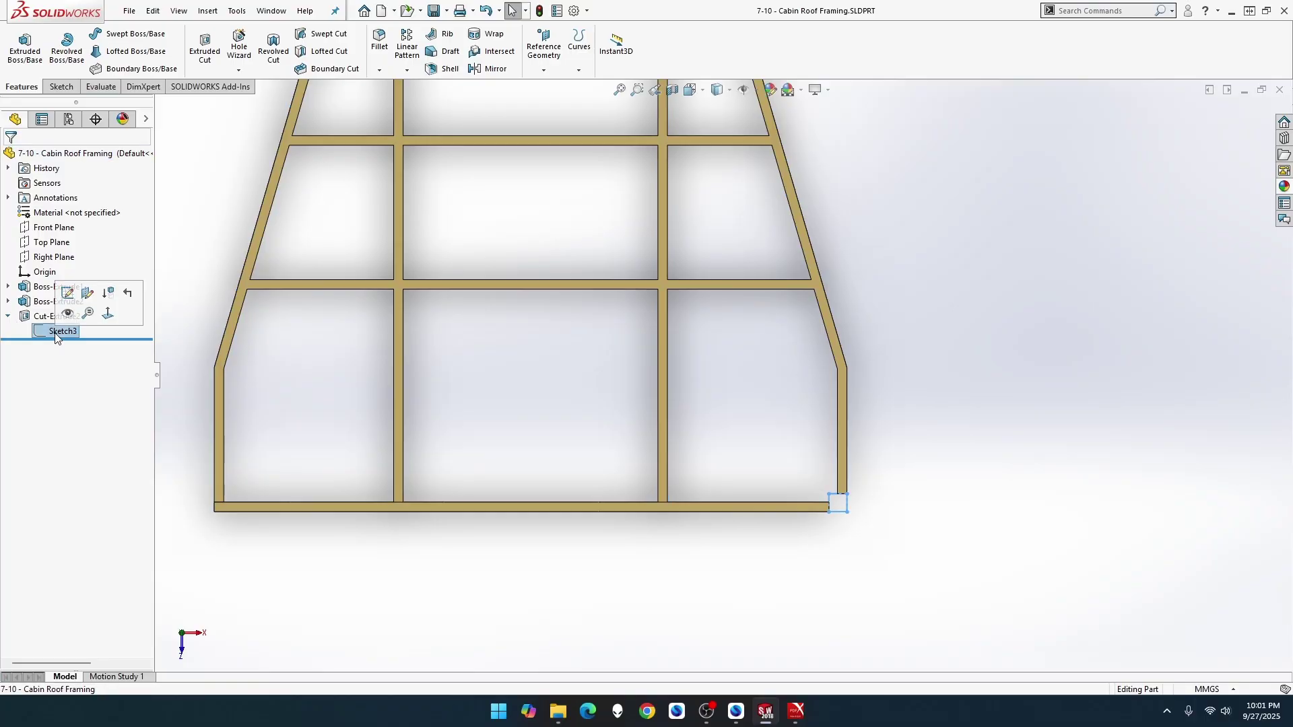
pyautogui.click(67, 295)
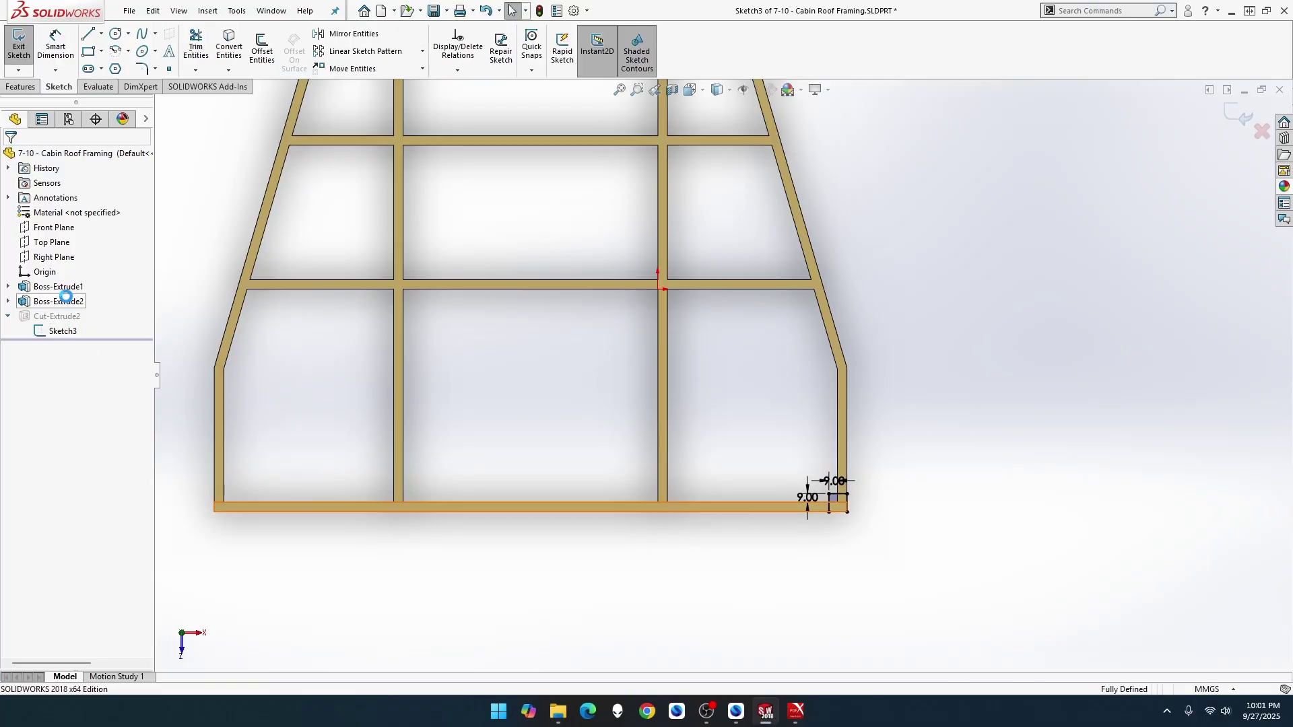
pyautogui.click(101, 34)
pyautogui.click(113, 61)
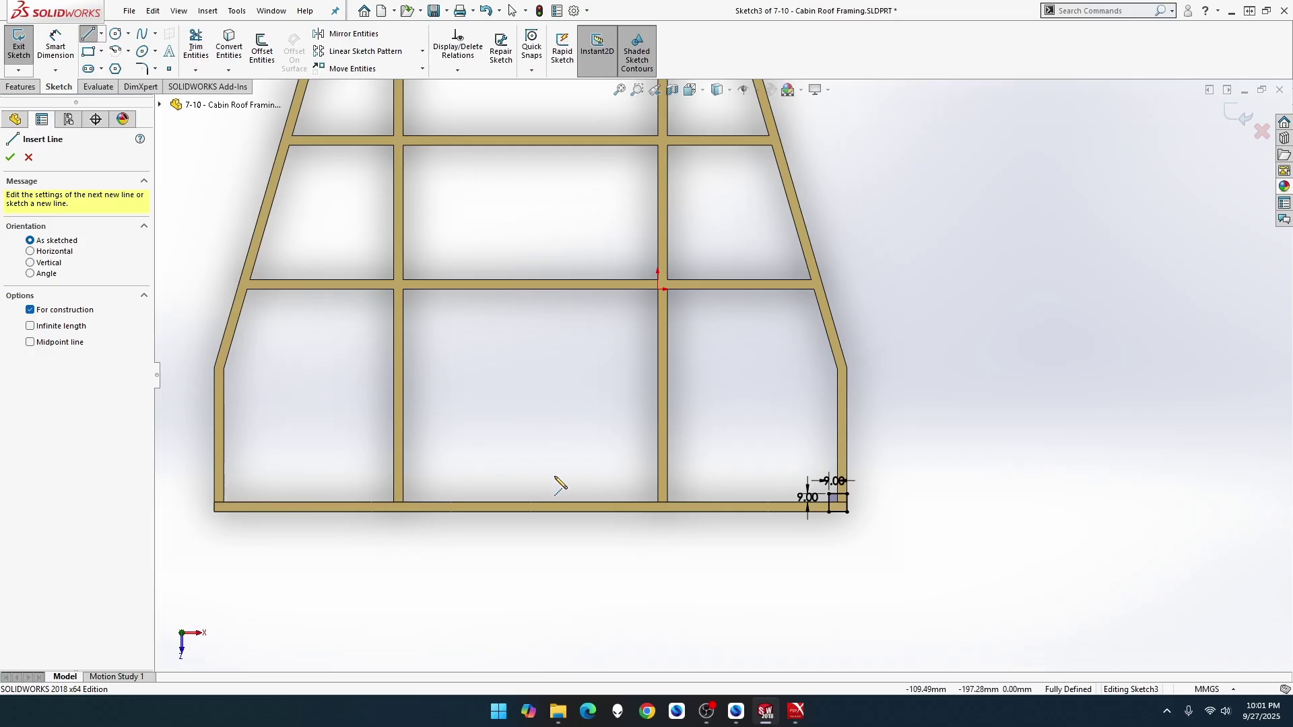
pyautogui.click(530, 510)
pyautogui.click(530, 373)
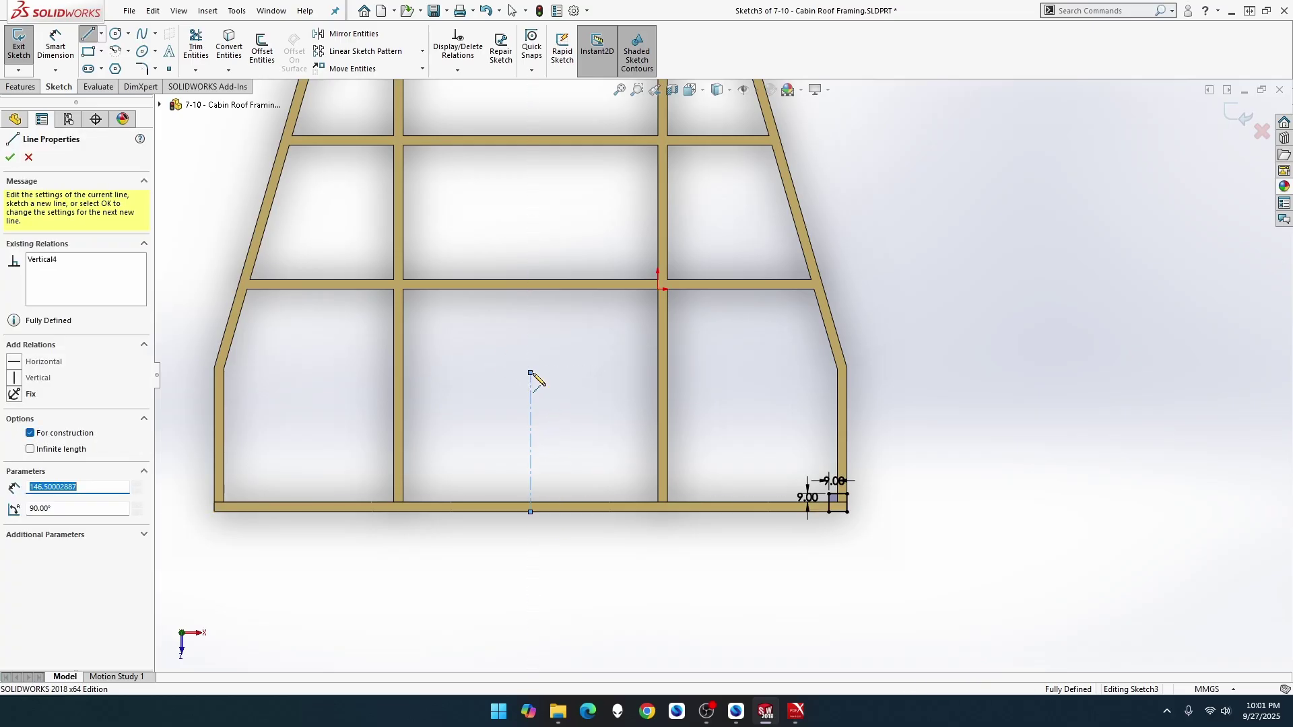
pyautogui.press('Escape')
# Step: Mirror only the rectangle's four lines about the centerline onto the opposite rear corner, and exit the sketch to update the cut
pyautogui.click(363, 35)
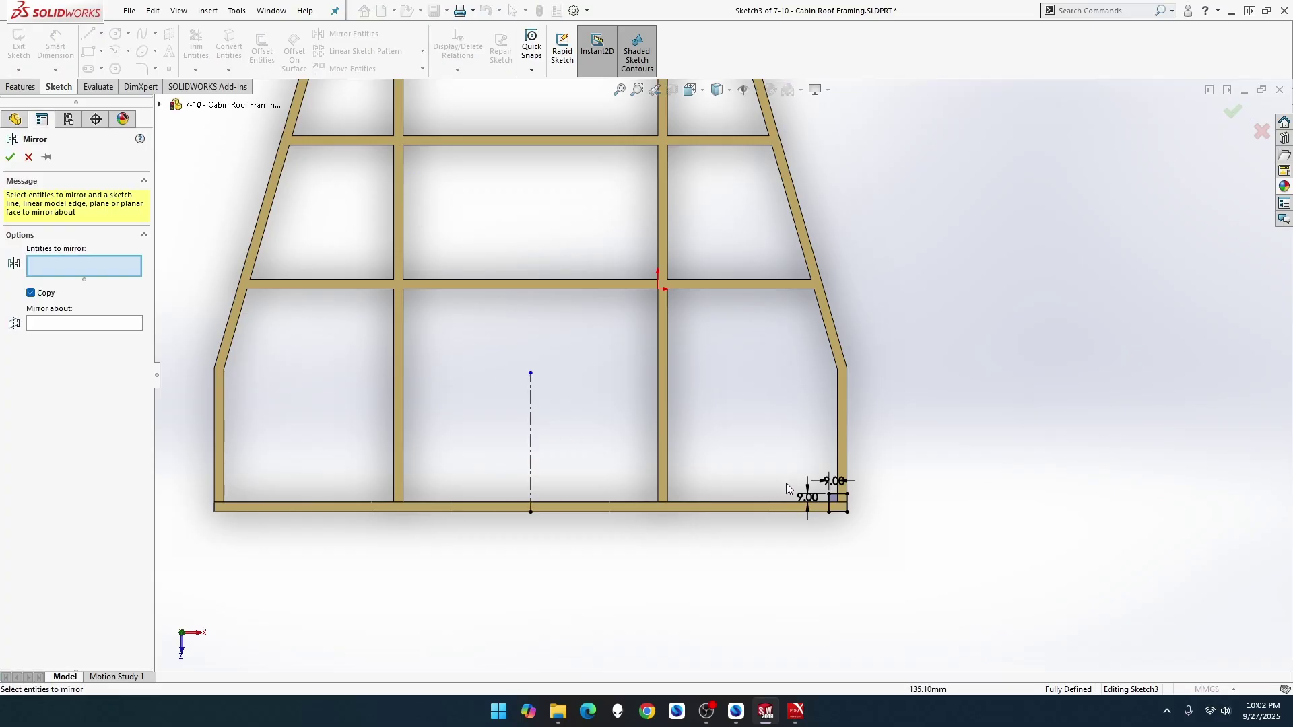
pyautogui.click(829, 495)
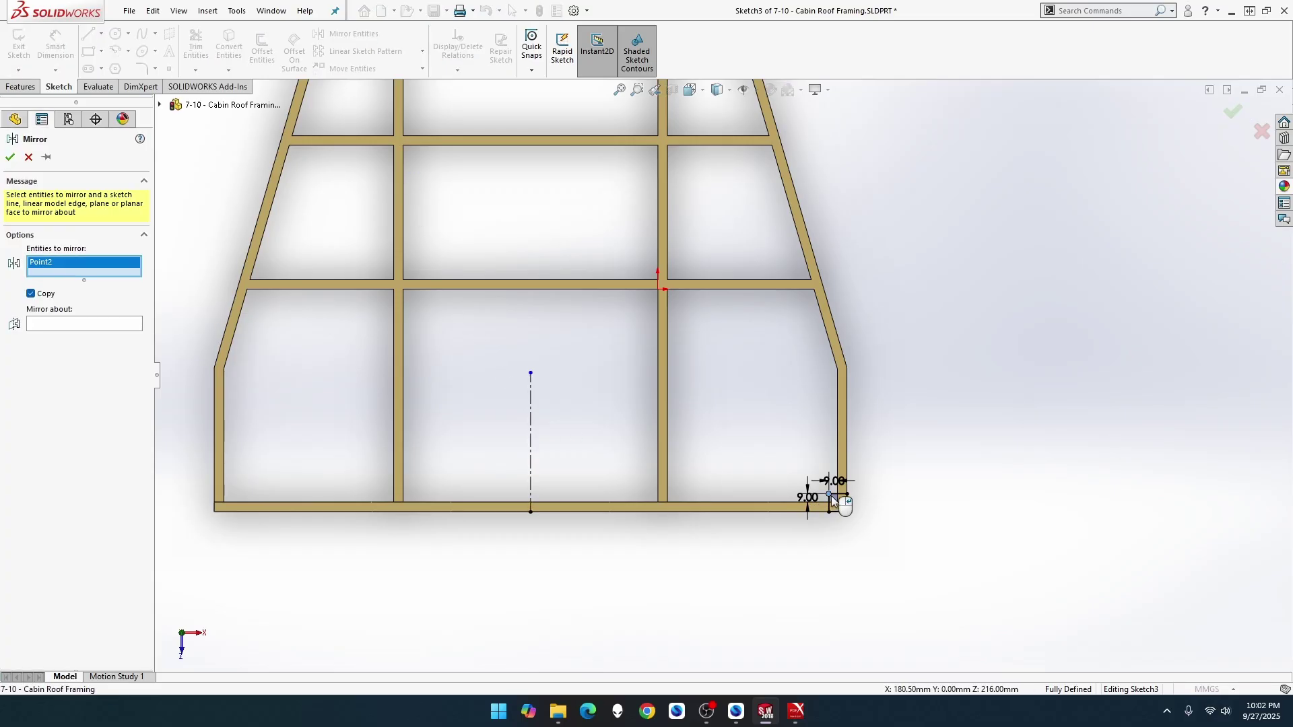
pyautogui.click(837, 496)
pyautogui.click(845, 511)
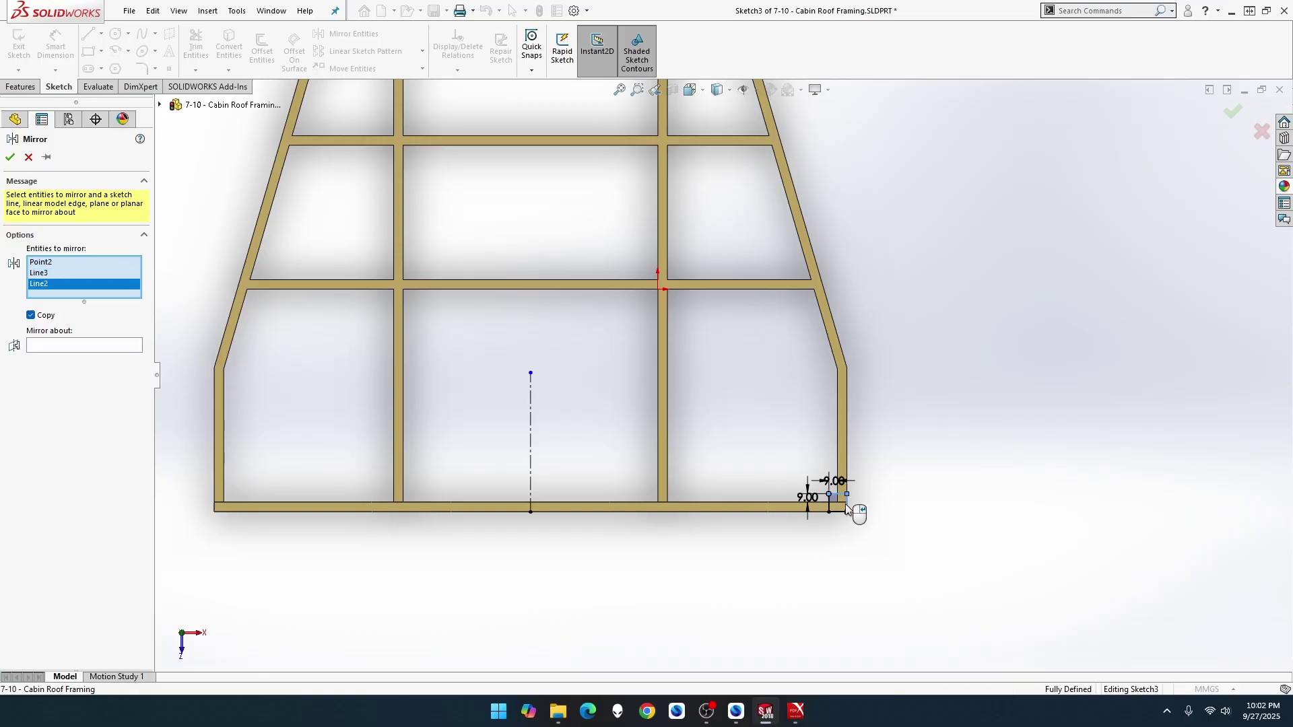
pyautogui.click(842, 512)
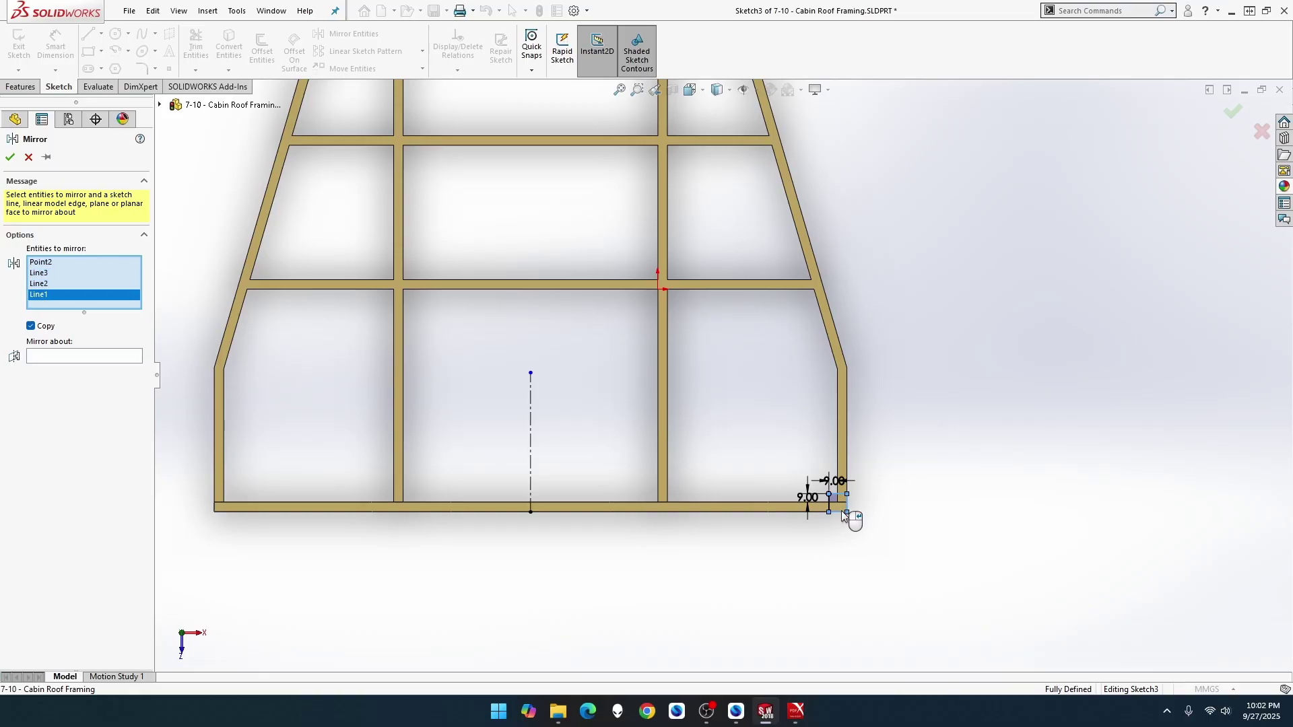
pyautogui.click(831, 507)
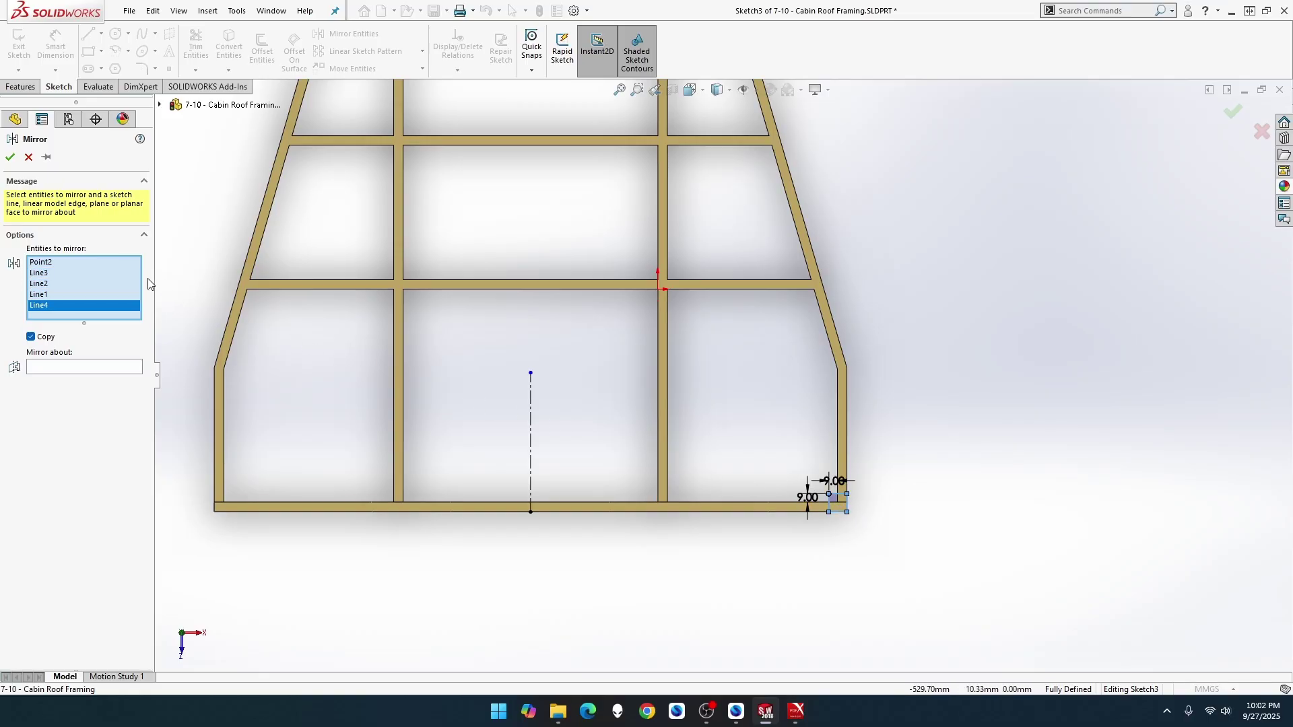
pyautogui.click(62, 259)
pyautogui.rightClick(62, 260)
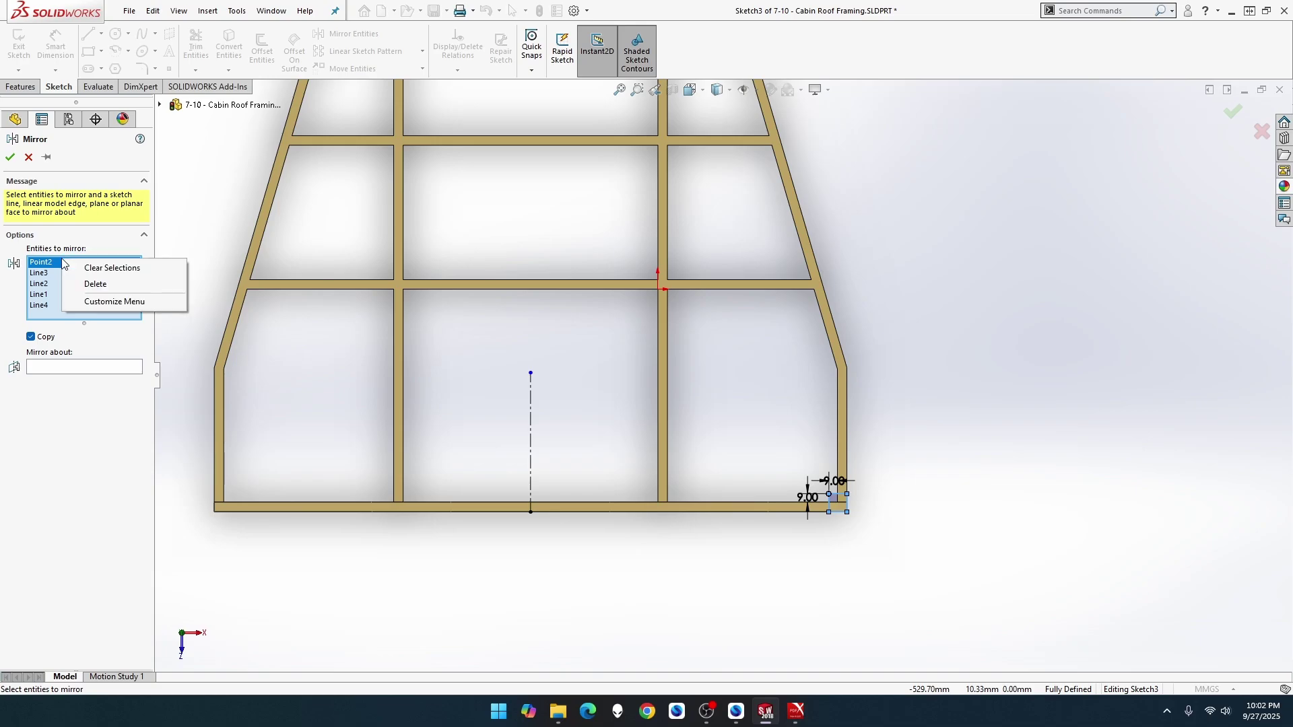
pyautogui.click(92, 285)
pyautogui.click(62, 355)
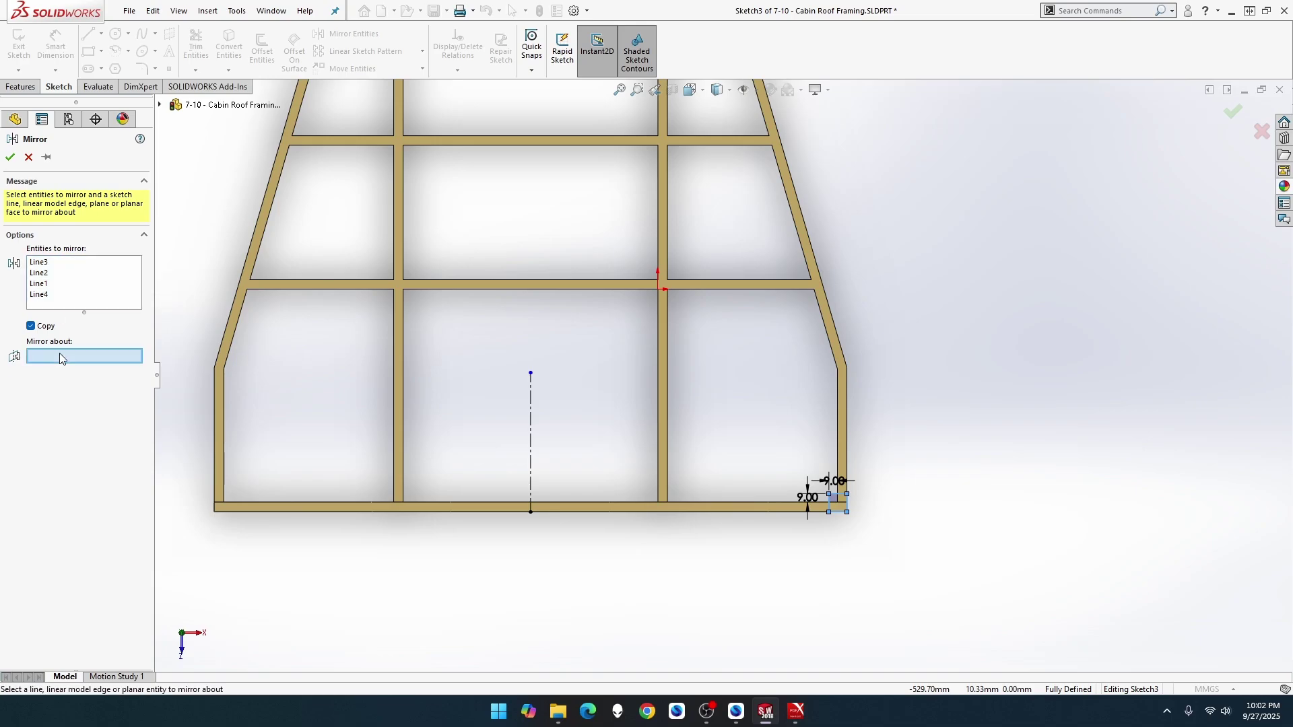
pyautogui.click(532, 462)
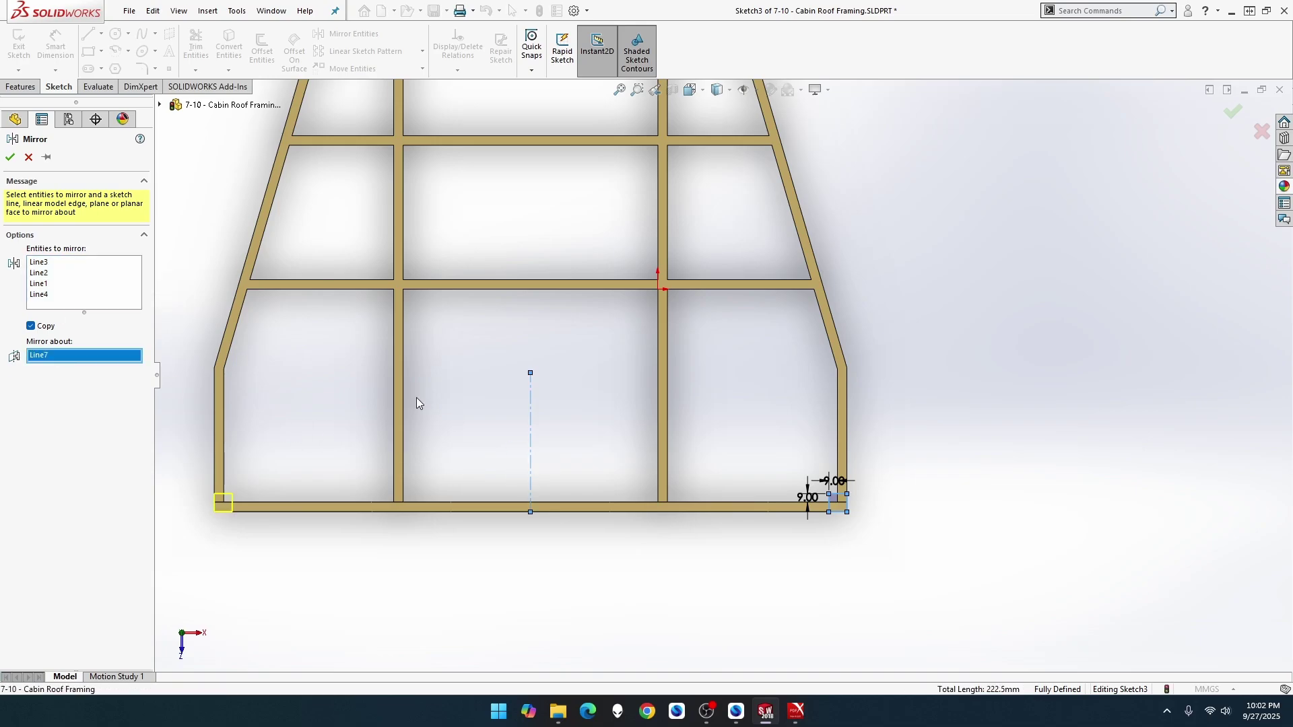
pyautogui.click(10, 158)
pyautogui.click(19, 46)
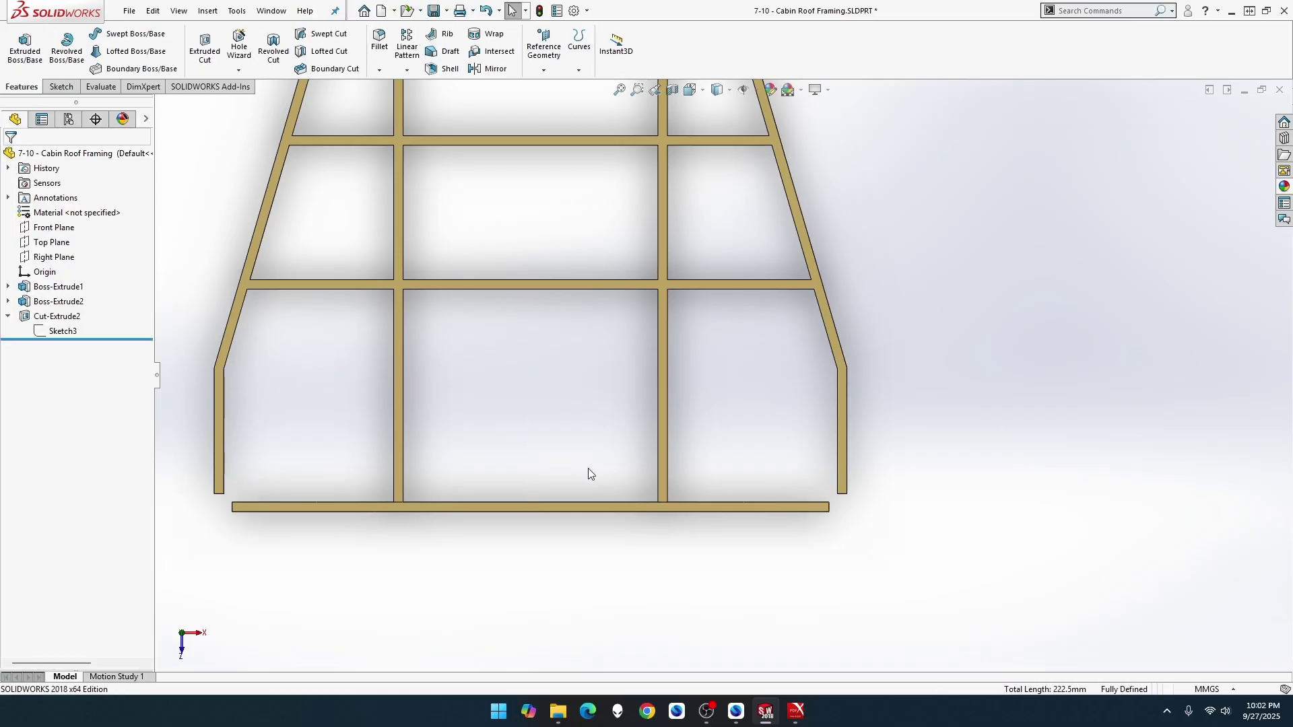
# Step: Sketch a closed L-shaped profile on the Top Plane bridging the gap between side and rear members at the right rear corner, making its slanted line vertical
pyautogui.scroll(-3, 850, 495)
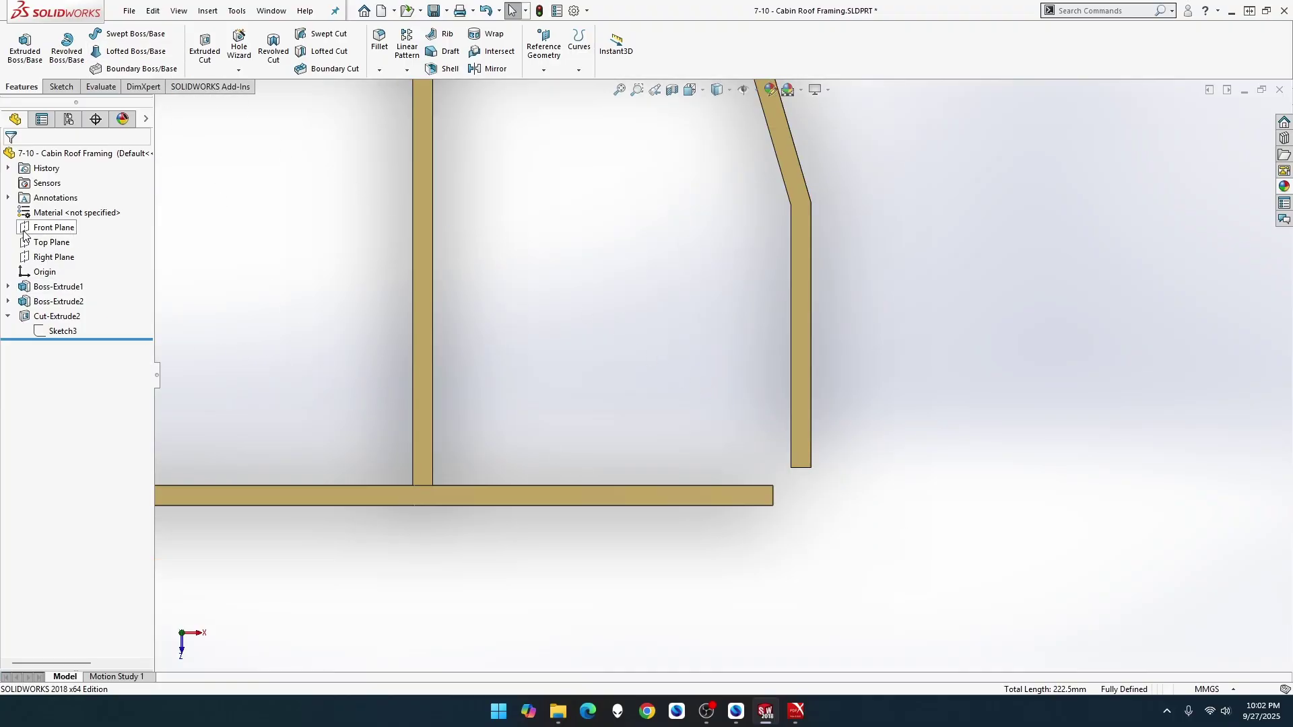
pyautogui.rightClick(51, 242)
pyautogui.click(54, 220)
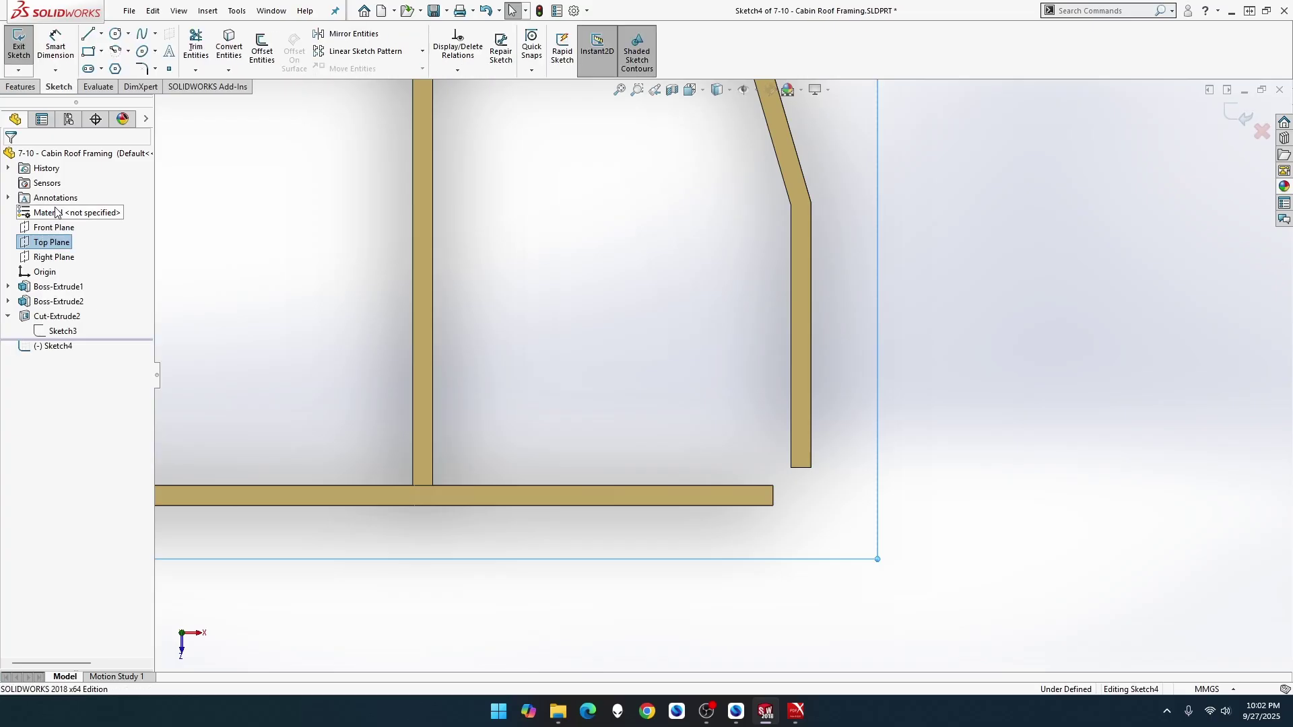
pyautogui.click(87, 34)
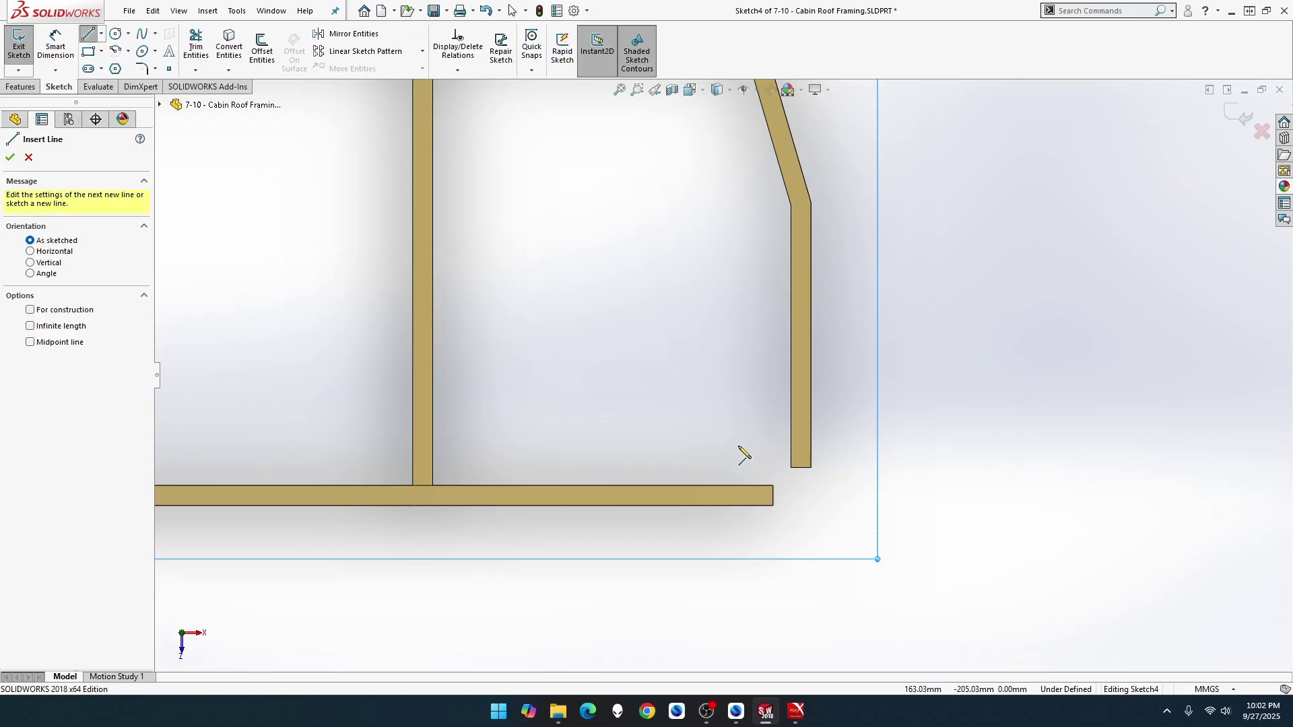
pyautogui.click(790, 467)
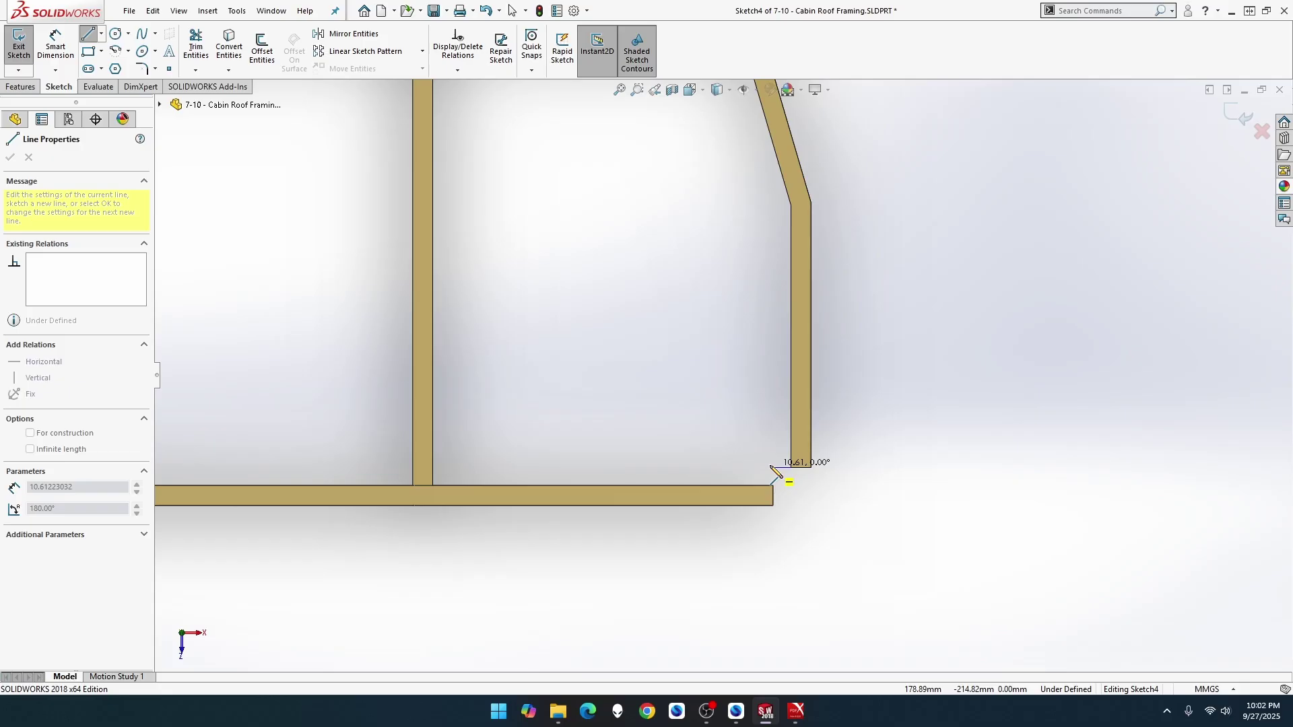
pyautogui.click(770, 466)
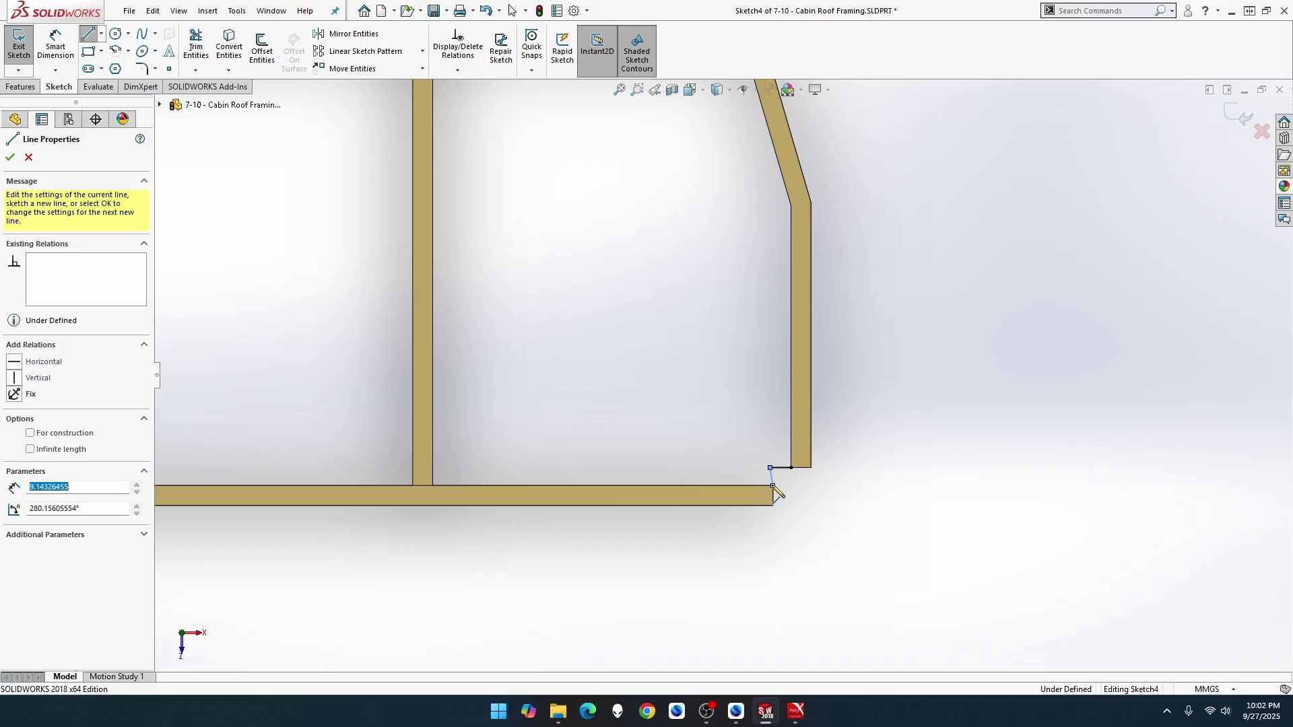
pyautogui.click(750, 486)
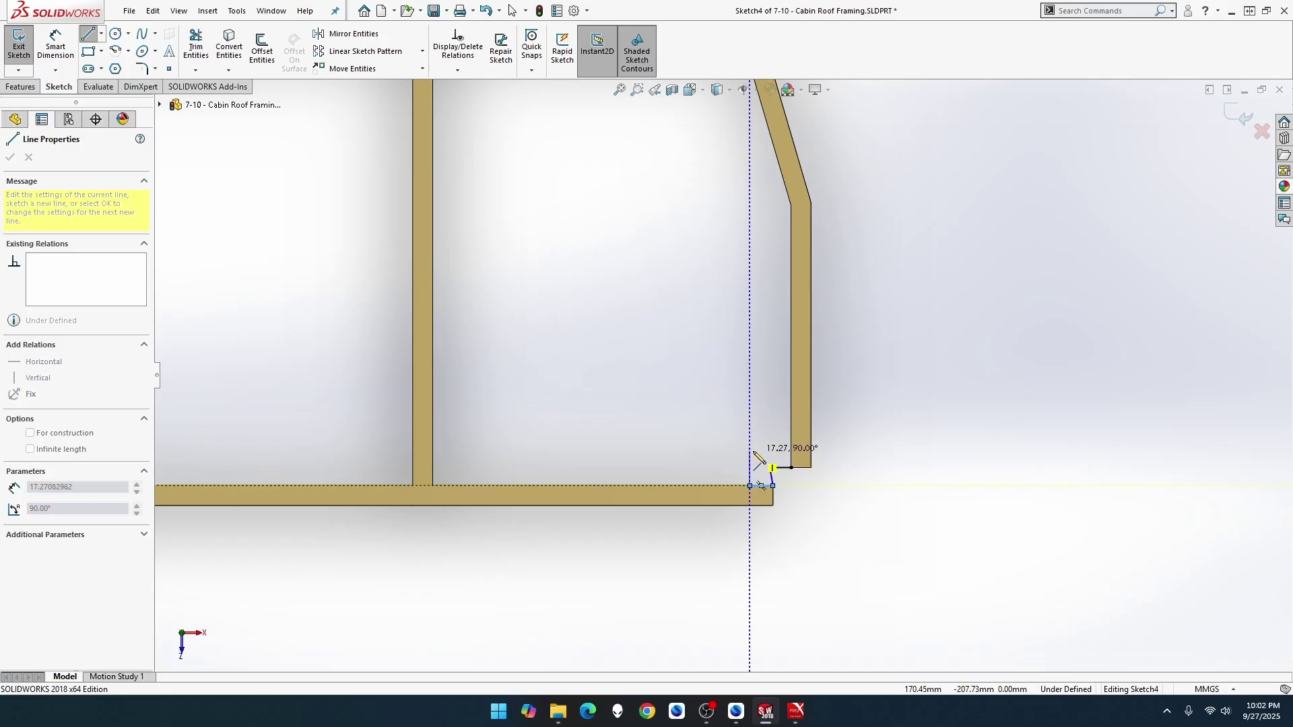
pyautogui.click(750, 450)
pyautogui.click(792, 451)
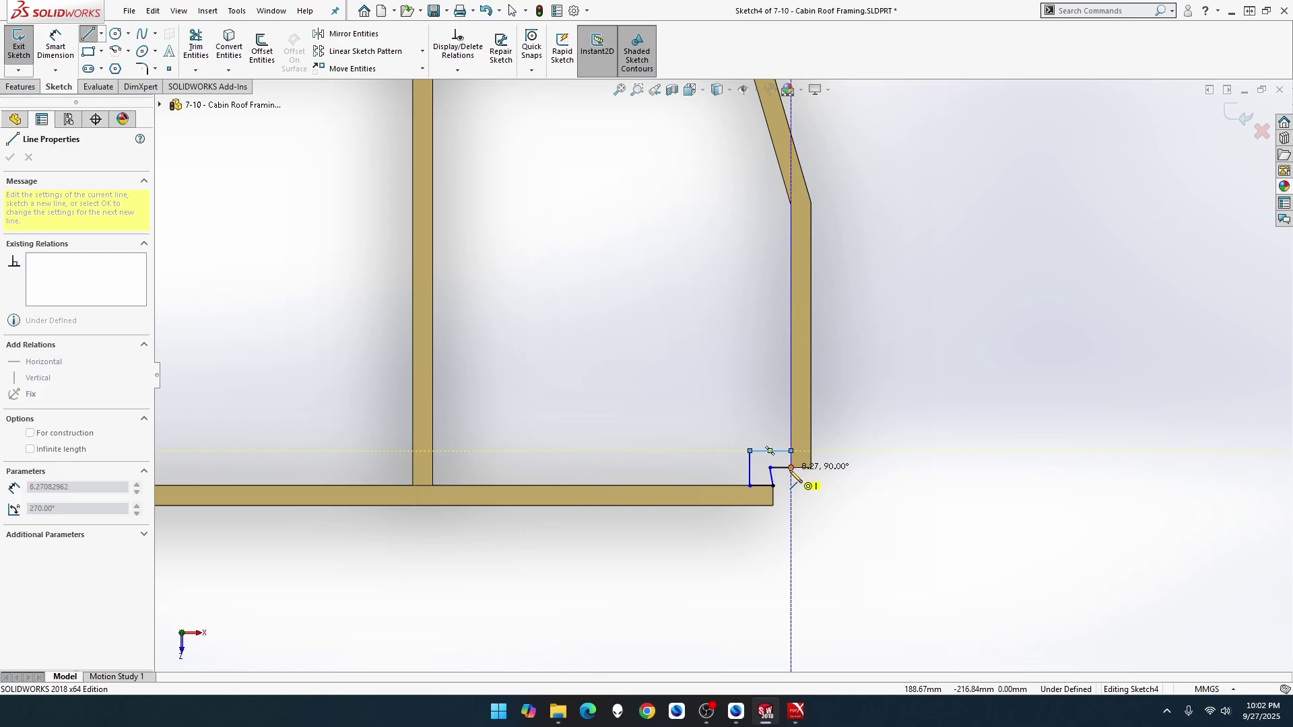
pyautogui.click(791, 467)
pyautogui.press('Escape')
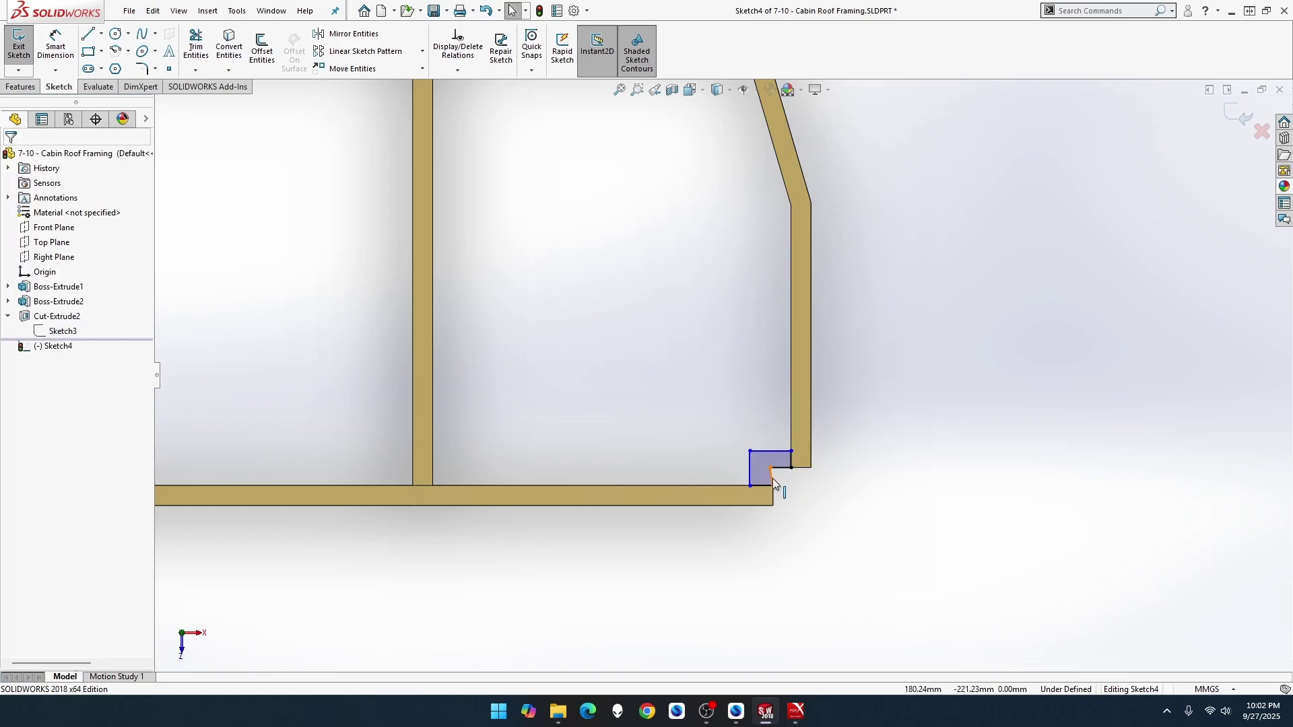
pyautogui.click(771, 476)
pyautogui.click(832, 423)
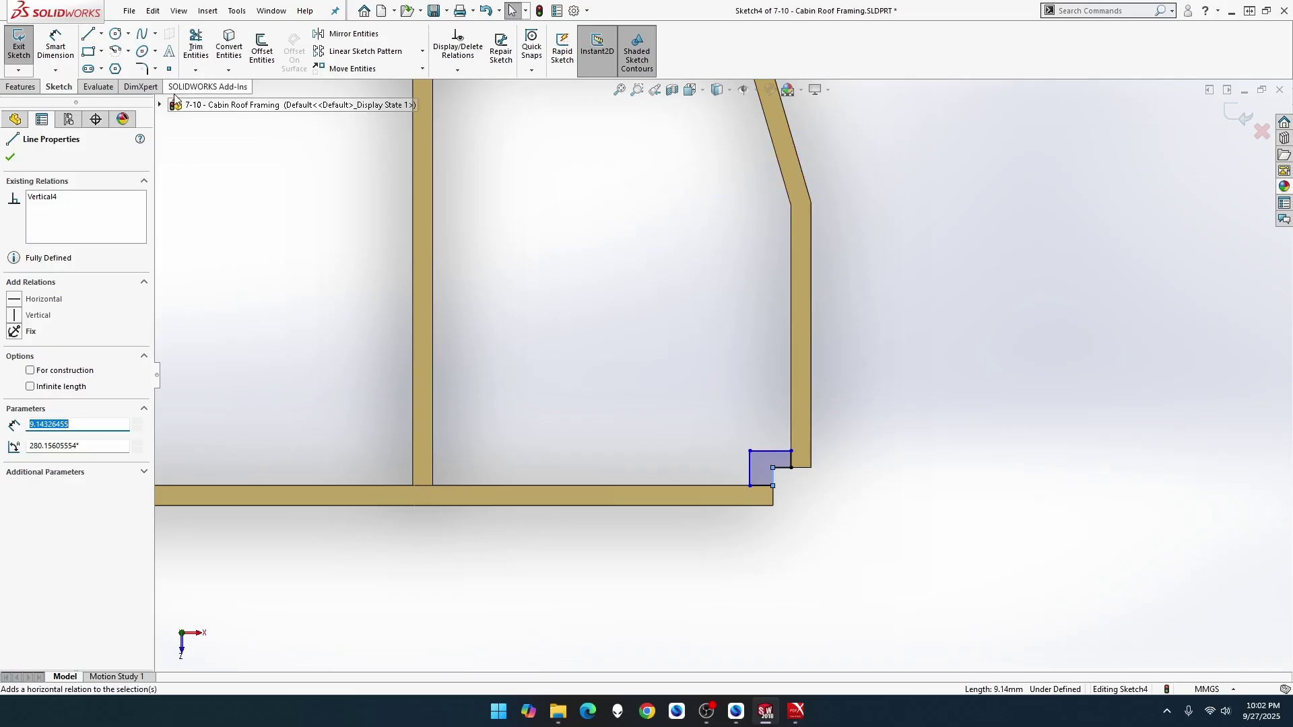
# Step: Dimension the thickness of the L-profile's arm that meets the side member at 10 mm
pyautogui.click(56, 44)
pyautogui.click(791, 459)
pyautogui.click(812, 458)
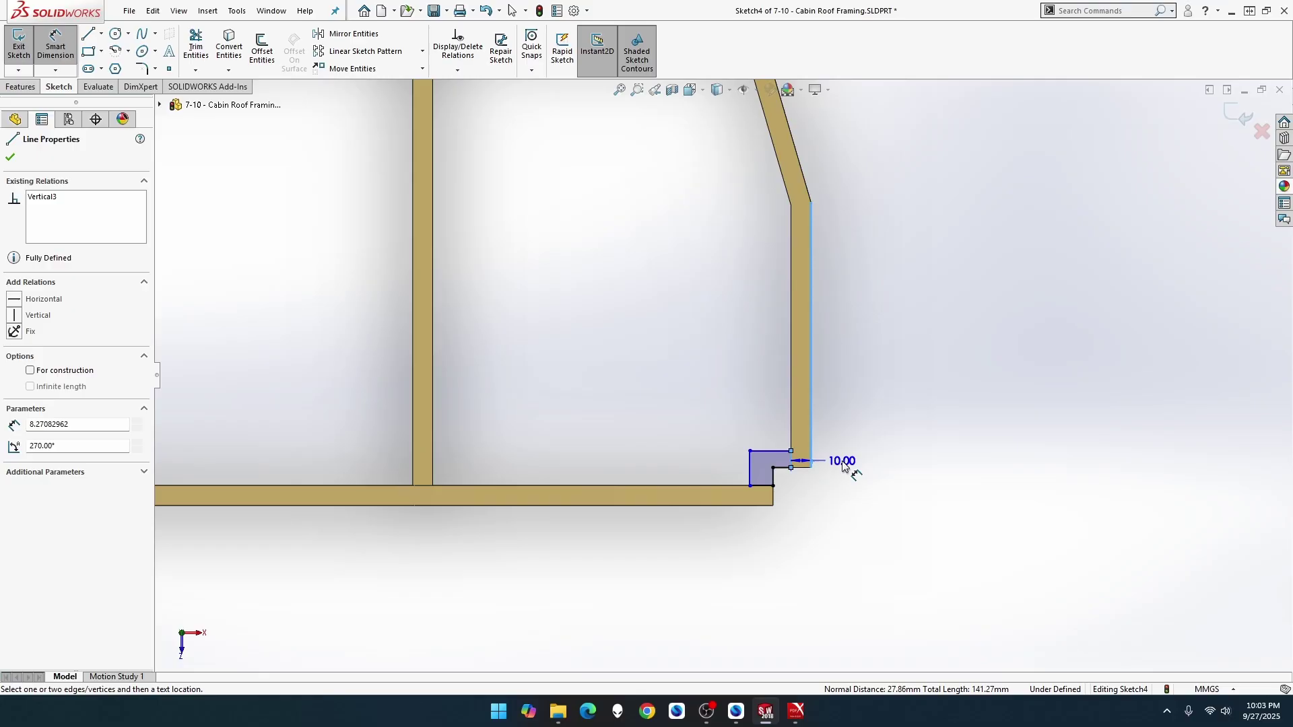
pyautogui.press('Escape')
pyautogui.click(812, 461)
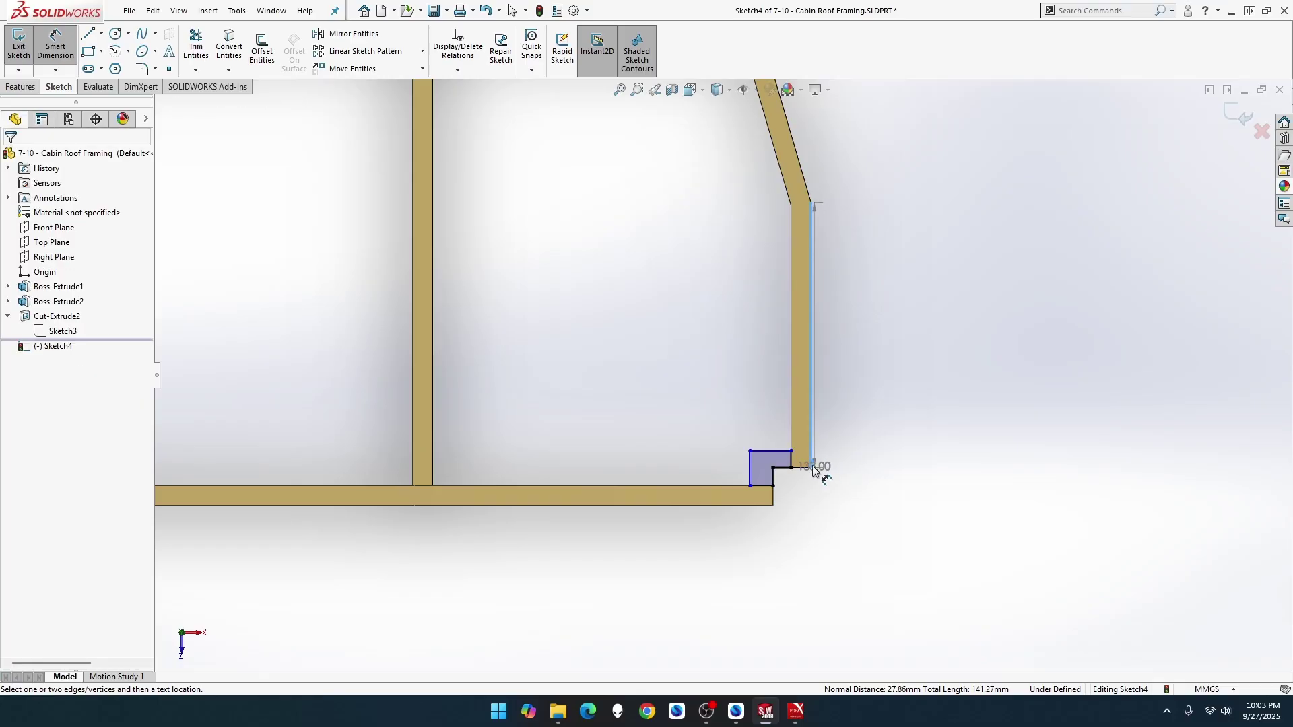
pyautogui.press('Escape')
pyautogui.click(786, 467)
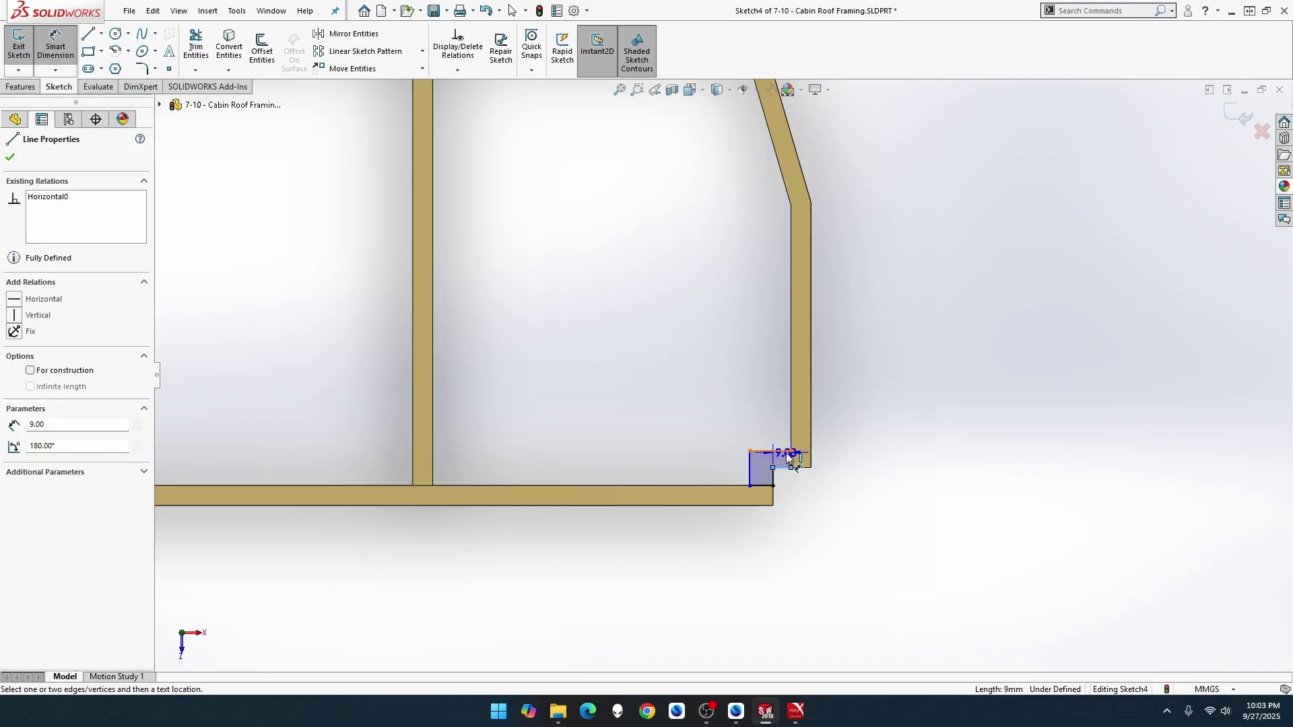
pyautogui.click(783, 452)
pyautogui.click(873, 424)
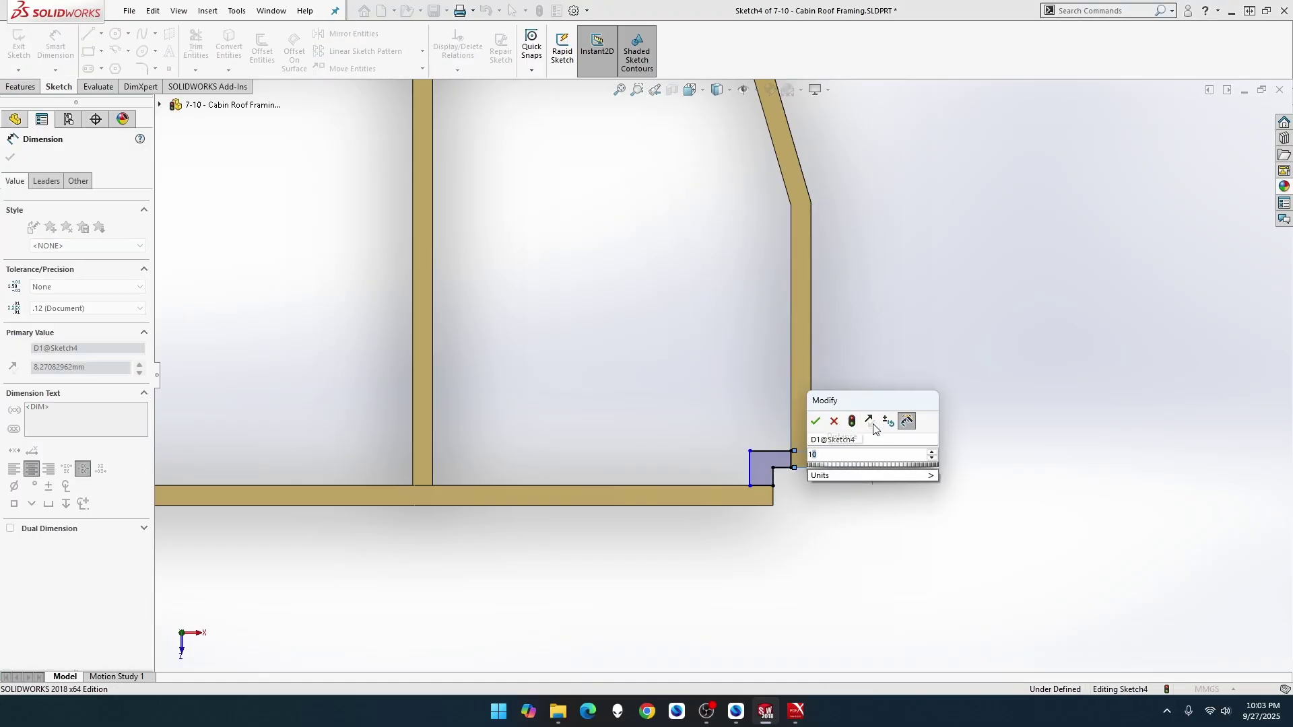
pyautogui.write('10')
pyautogui.press('Return')
# Step: Dimension the thickness of the L-profile's arm that meets the rear member at 10 mm
pyautogui.click(752, 477)
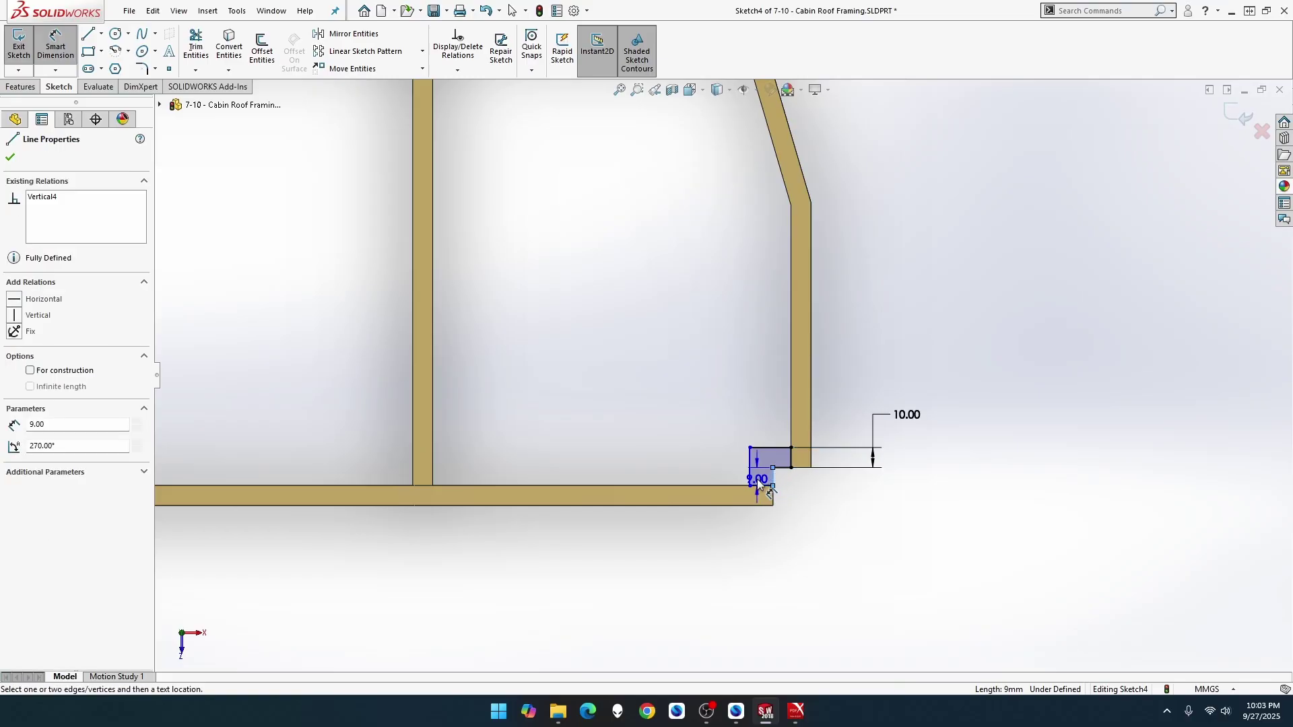
pyautogui.click(773, 486)
pyautogui.click(725, 529)
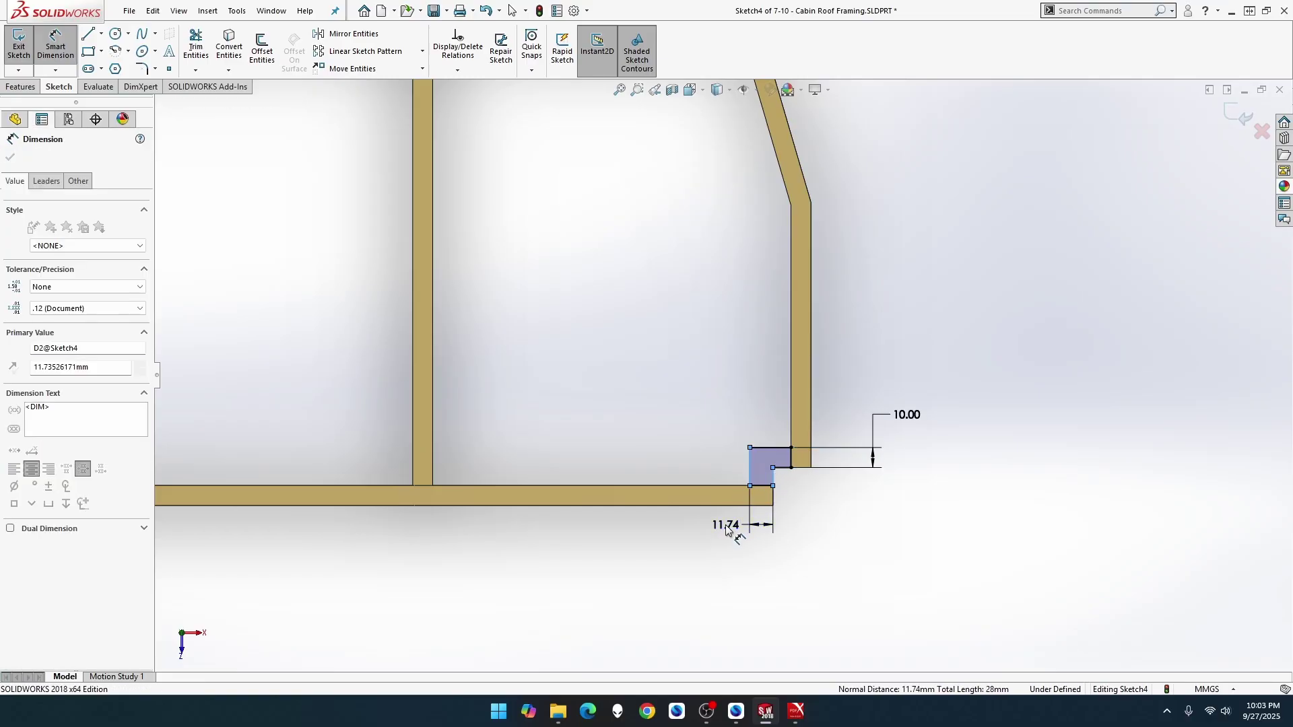
pyautogui.write('10')
pyautogui.press('Return')
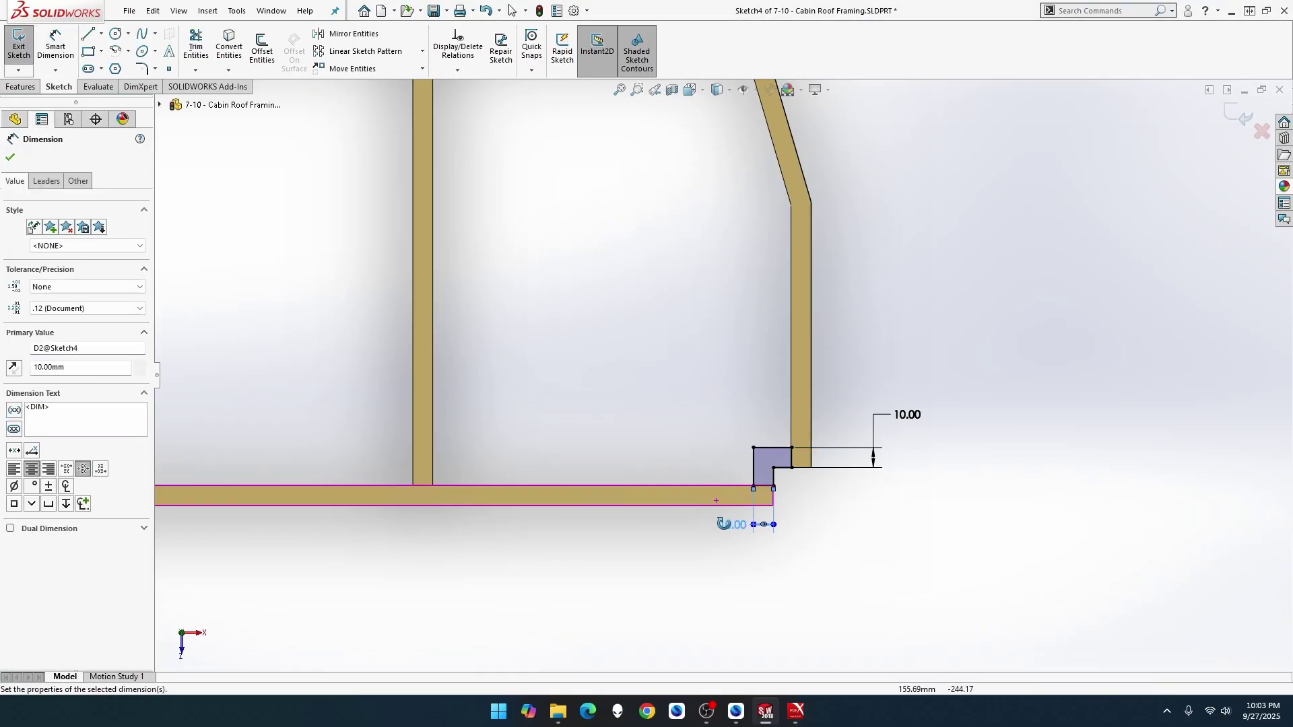
# Step: Extrude the L-shaped profile Up To Surface, ending at the side member's top face with the result merged, and check it in the assembly
pyautogui.moveTo(727, 525); pyautogui.dragTo(643, 522, button='middle')
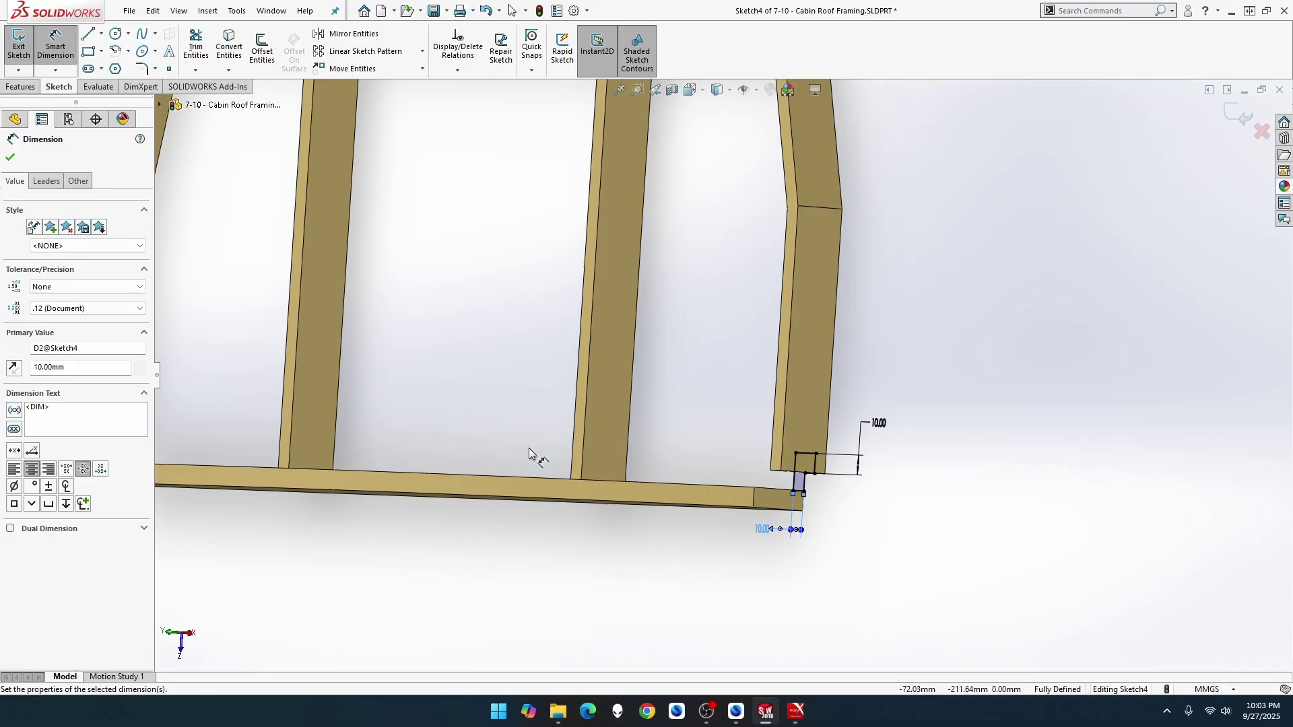
pyautogui.click(20, 86)
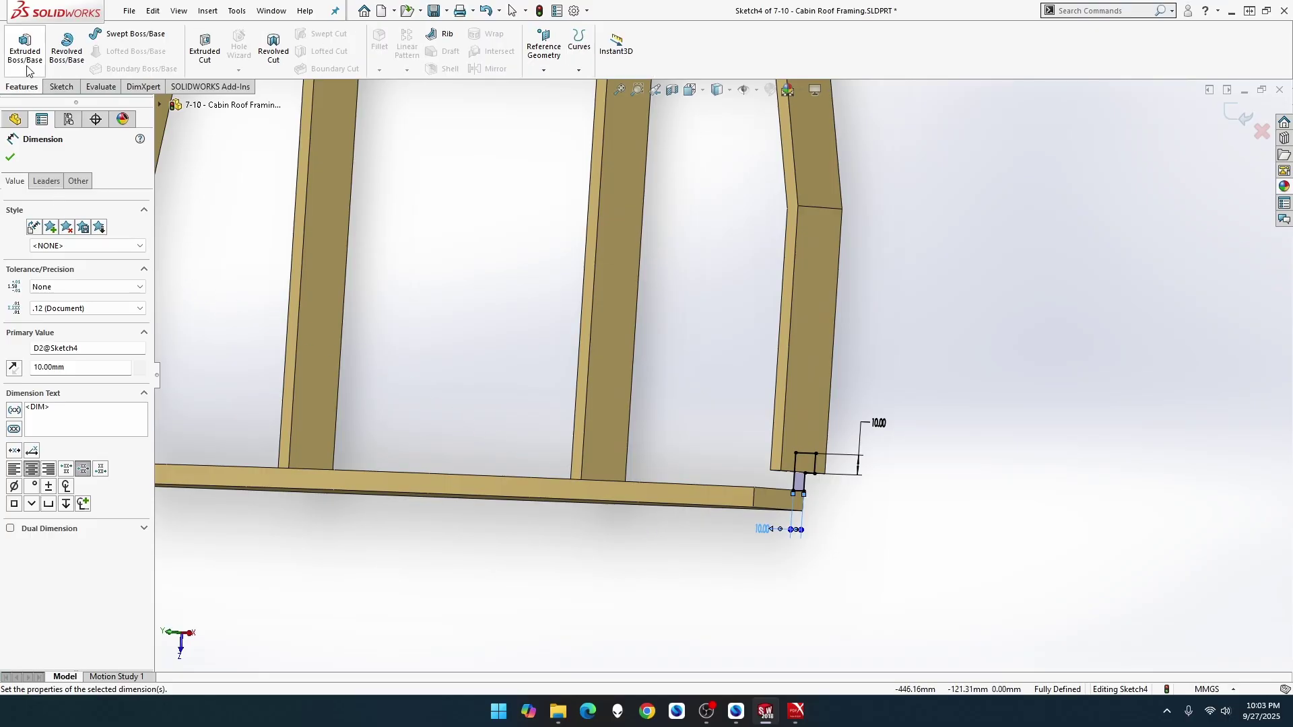
pyautogui.click(25, 47)
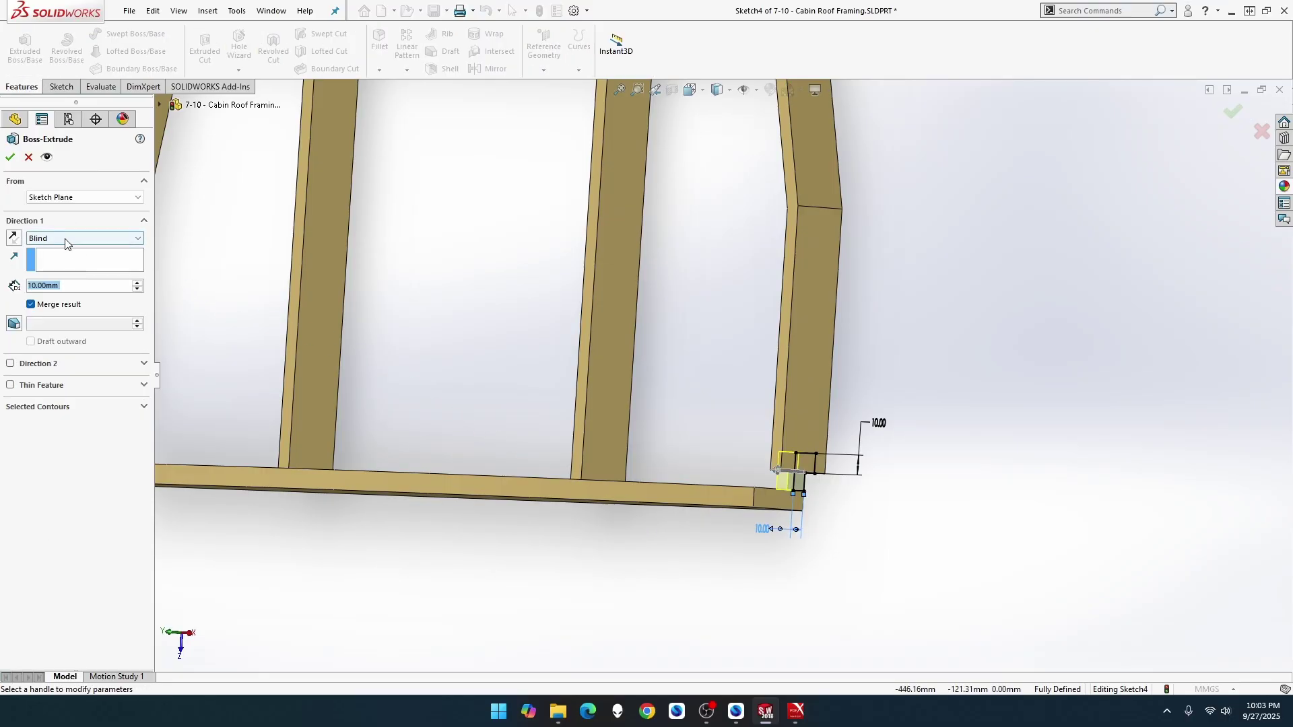
pyautogui.click(73, 238)
pyautogui.click(103, 292)
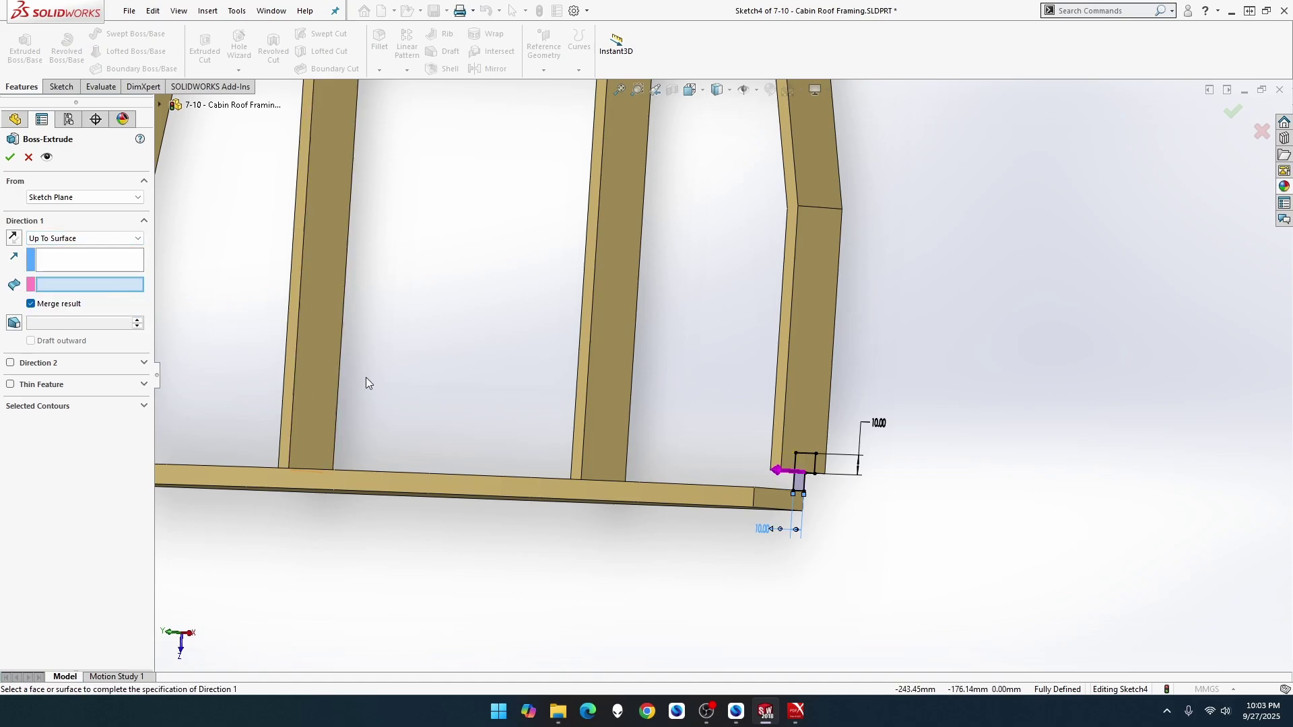
pyautogui.click(779, 455)
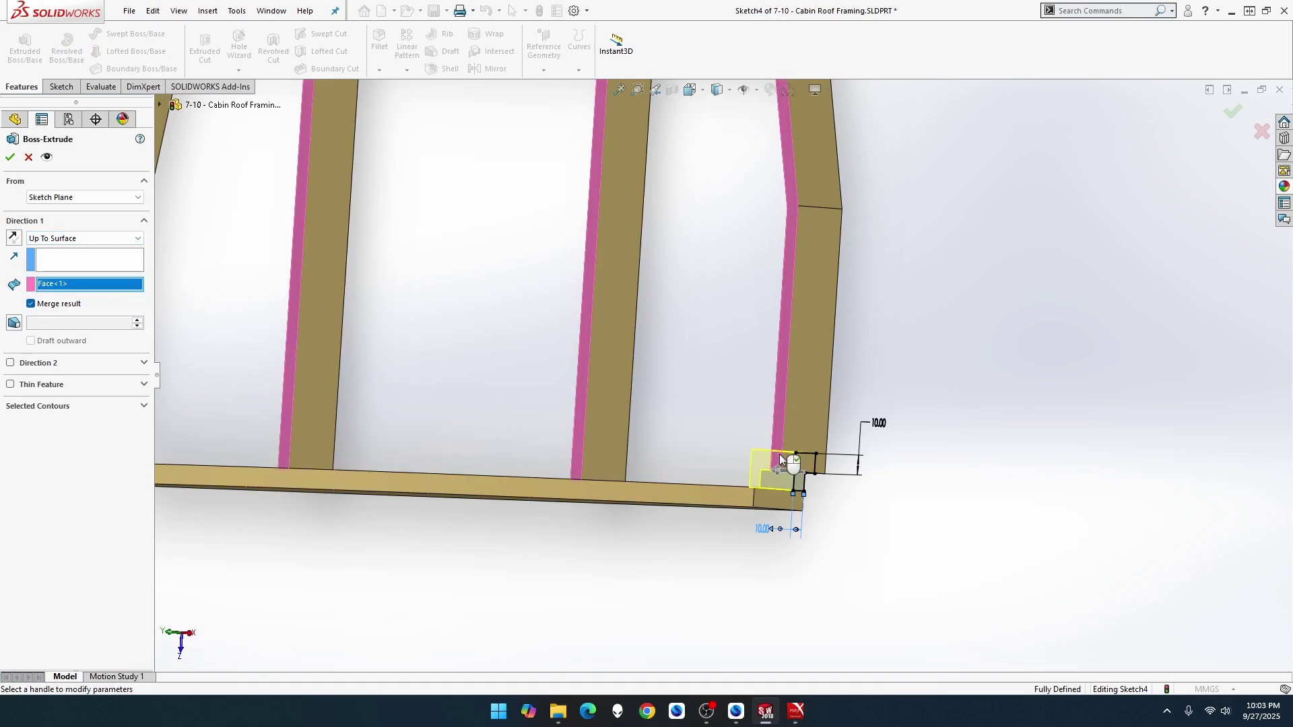
pyautogui.click(11, 157)
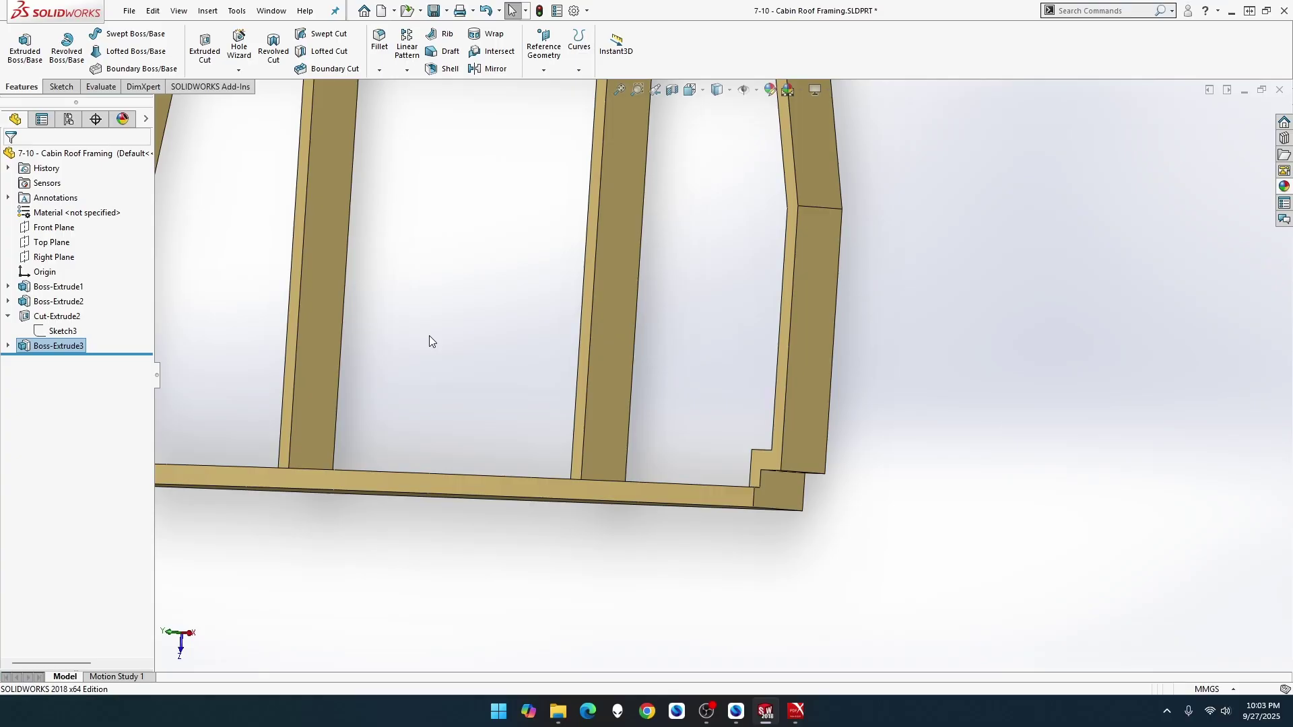
pyautogui.hotkey('ctrl', 'Tab')
pyautogui.click(7, 346)
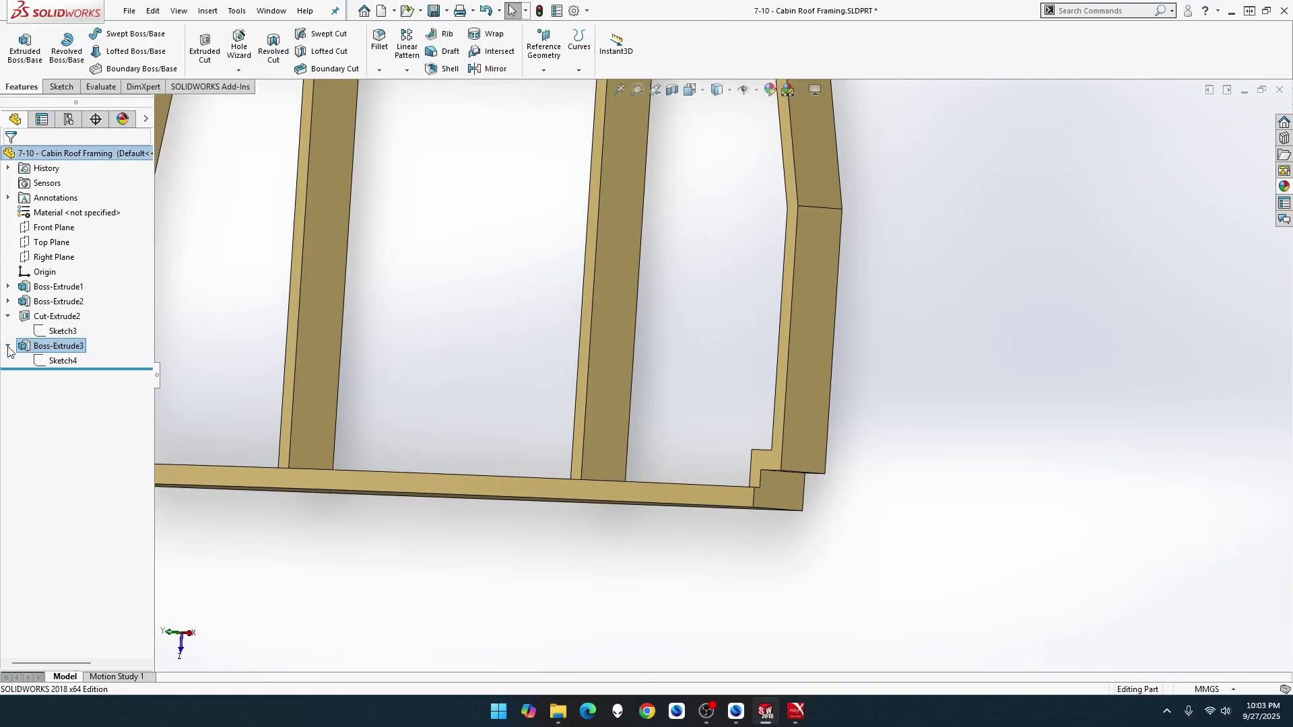
pyautogui.rightClick(57, 370)
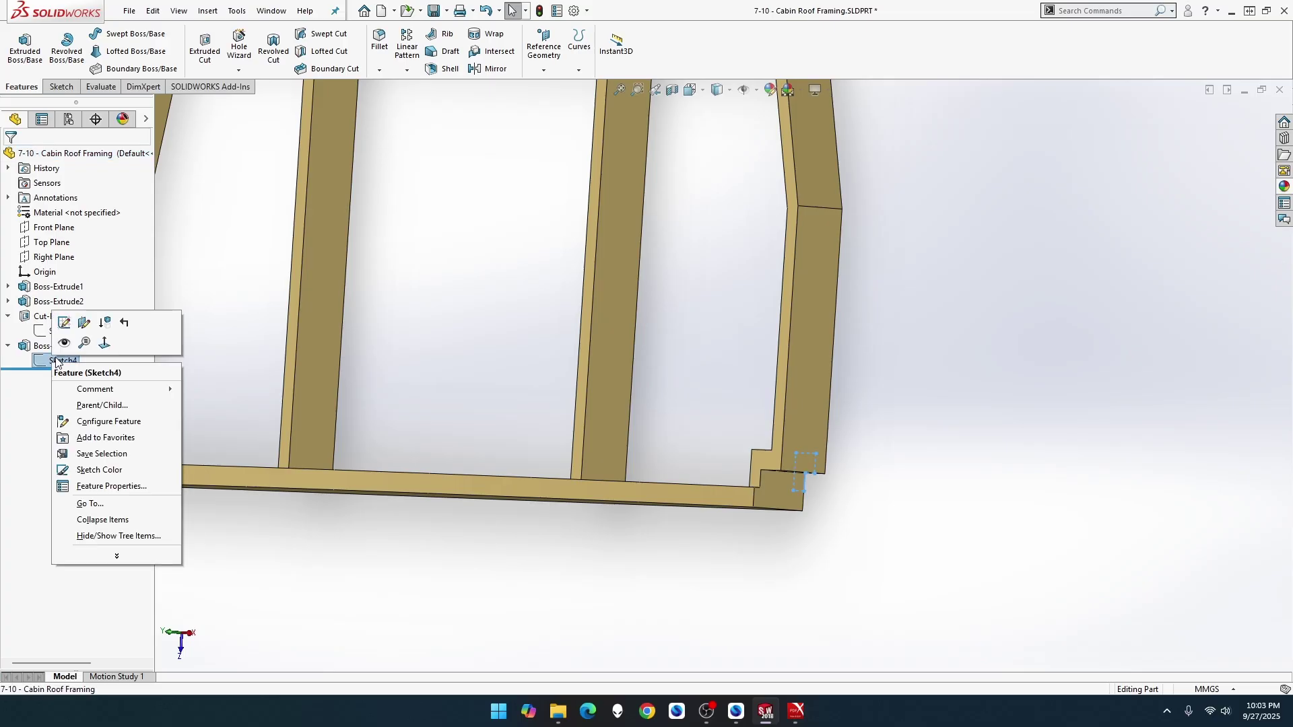
pyautogui.click(87, 328)
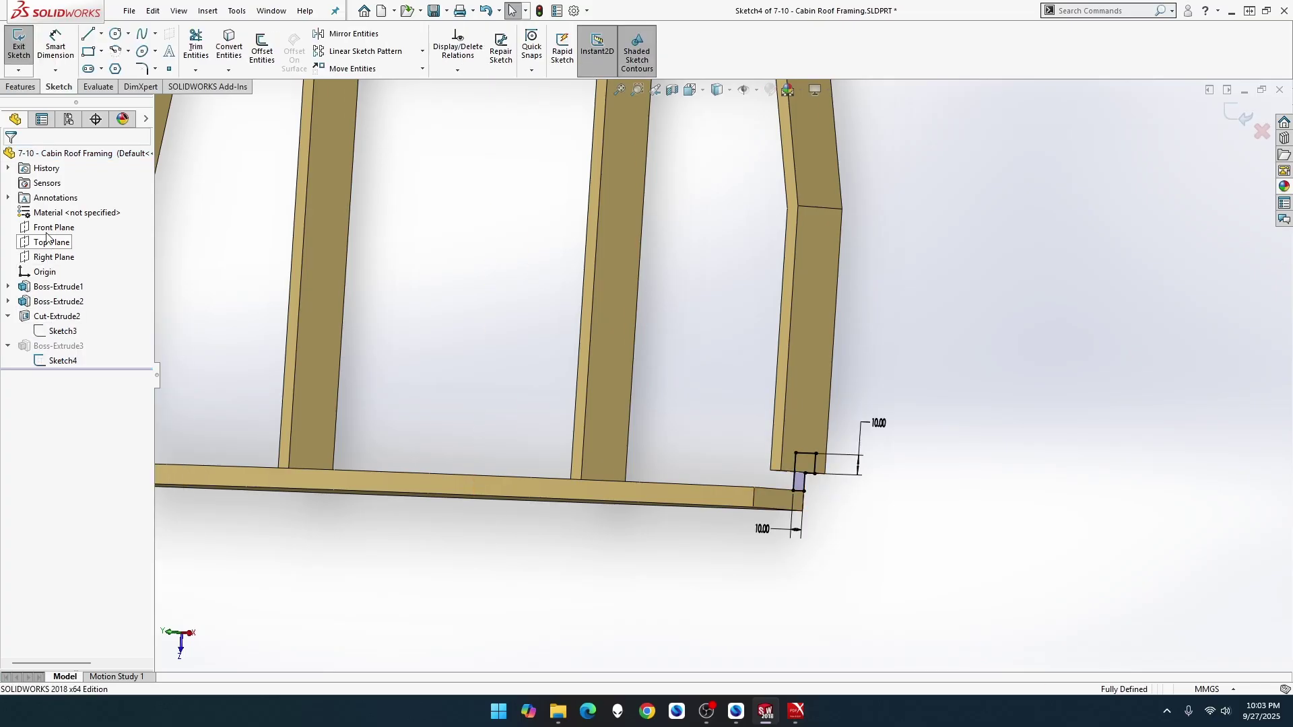
pyautogui.click(19, 46)
pyautogui.rightClick(314, 483)
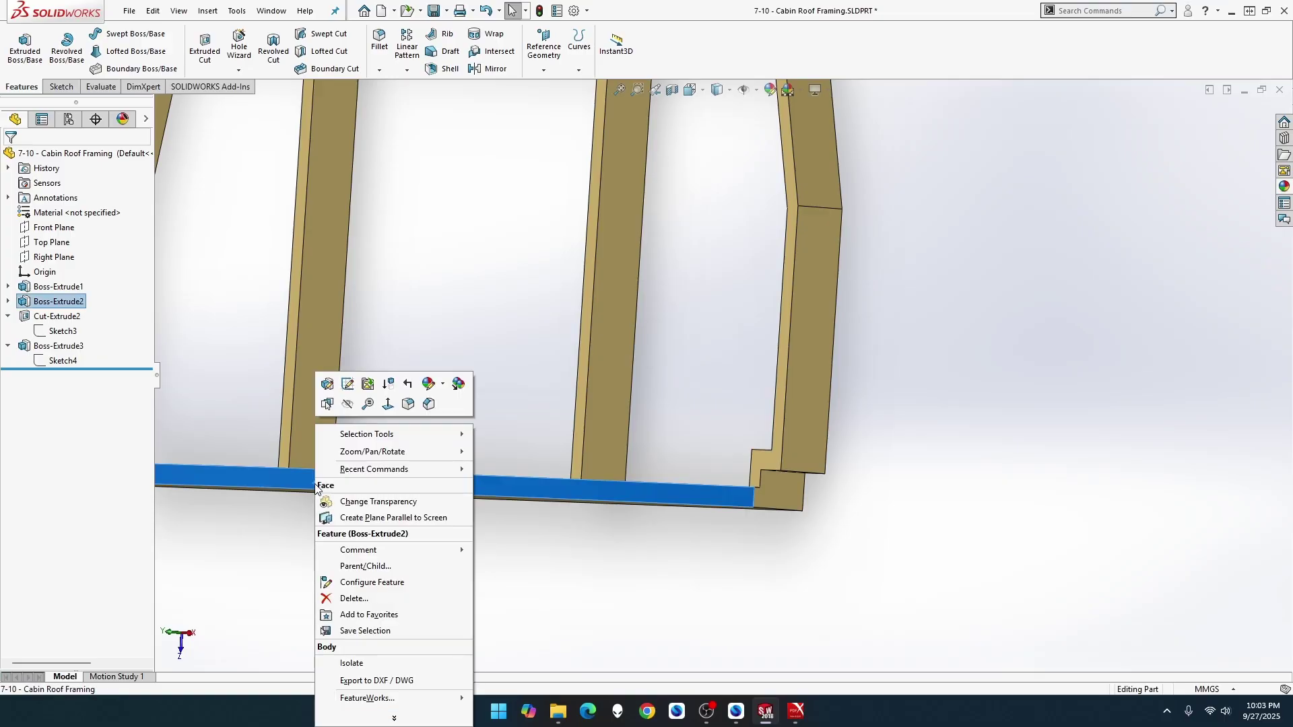
pyautogui.click(383, 402)
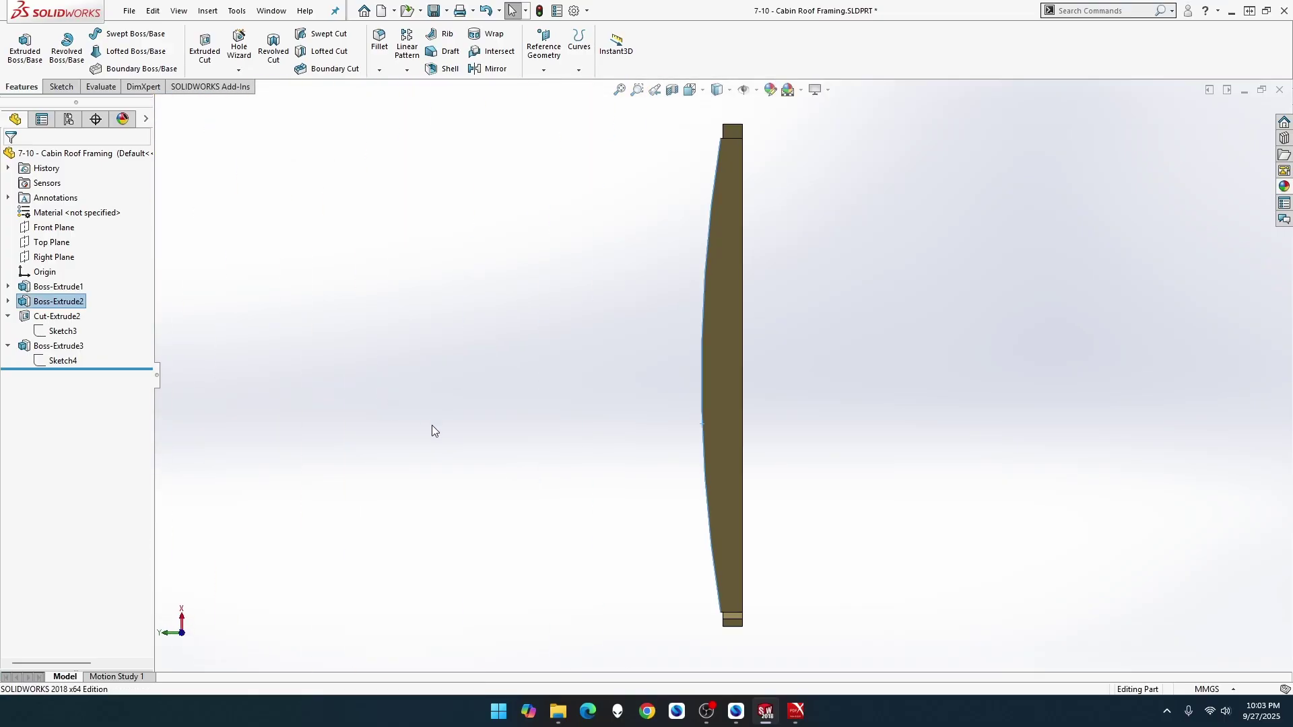
pyautogui.rightClick(56, 244)
pyautogui.click(71, 220)
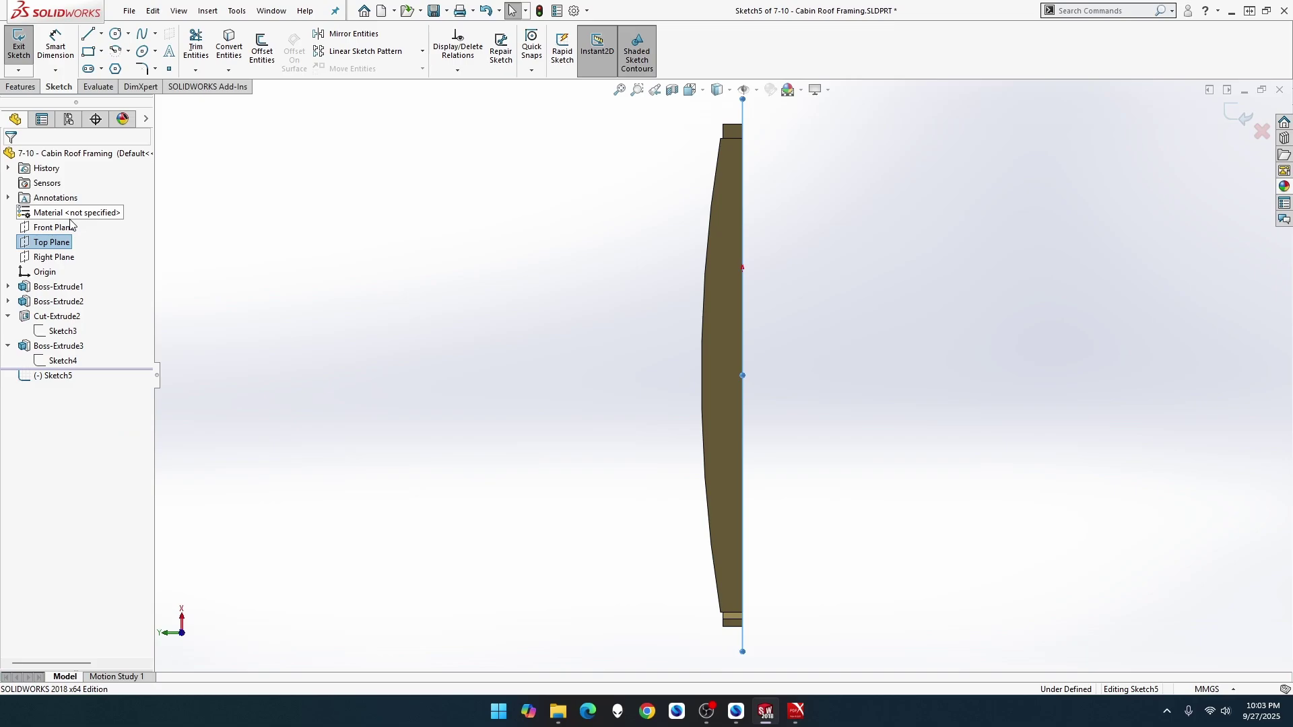
pyautogui.rightClick(45, 246)
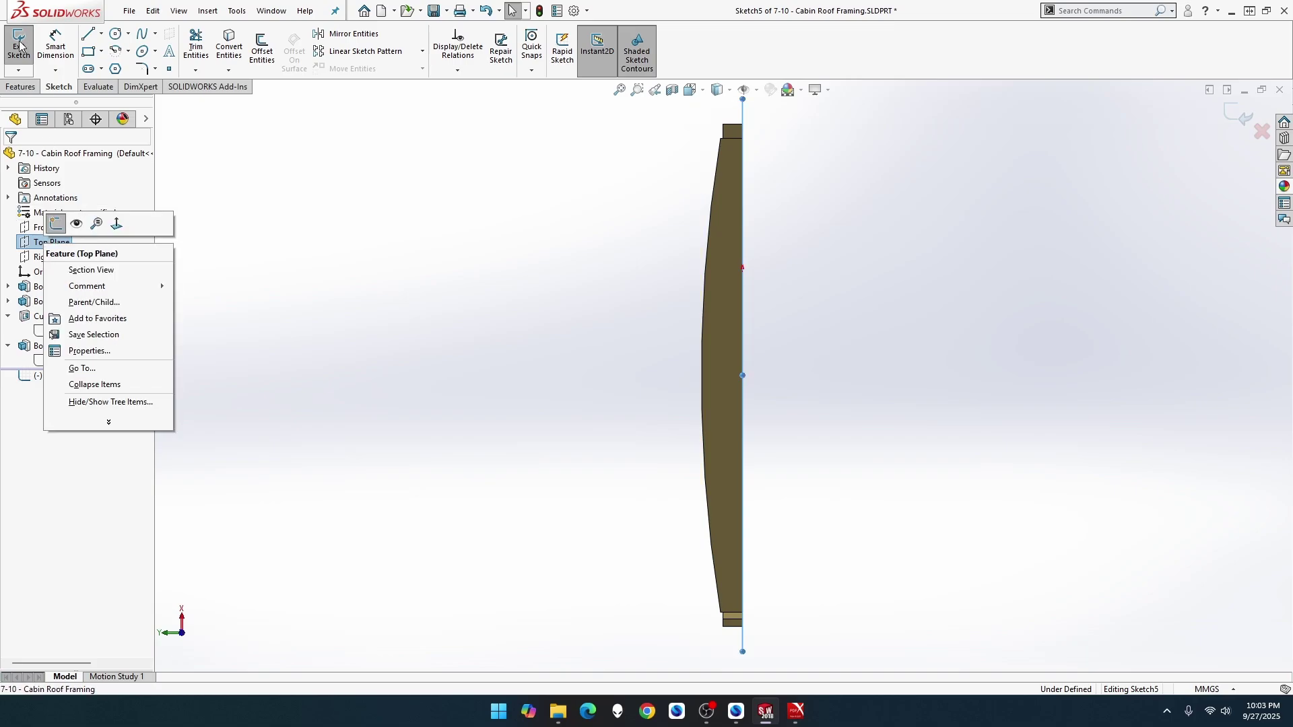
pyautogui.click(19, 45)
# Step: Reopen the L-shaped extrusion's sketch facing the Top Plane and draw a vertical centerline from the midpoint of the rear member's inner edge
pyautogui.rightClick(43, 246)
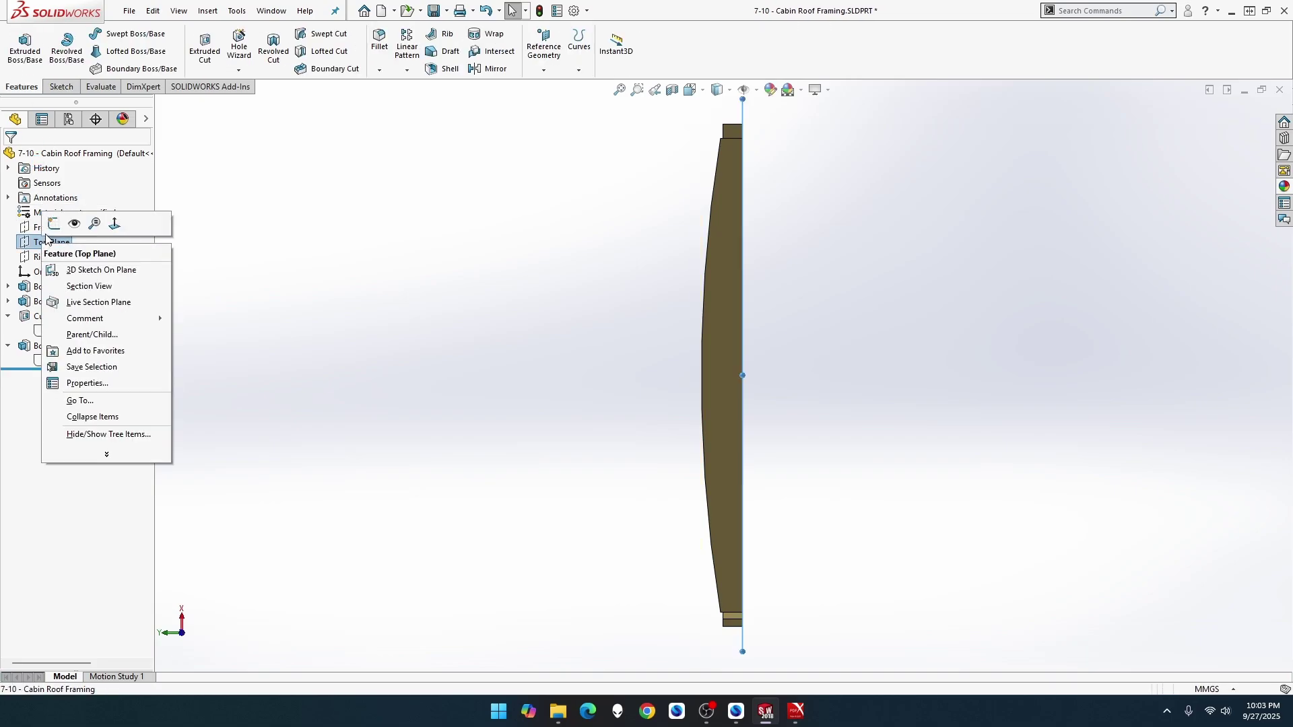
pyautogui.click(115, 223)
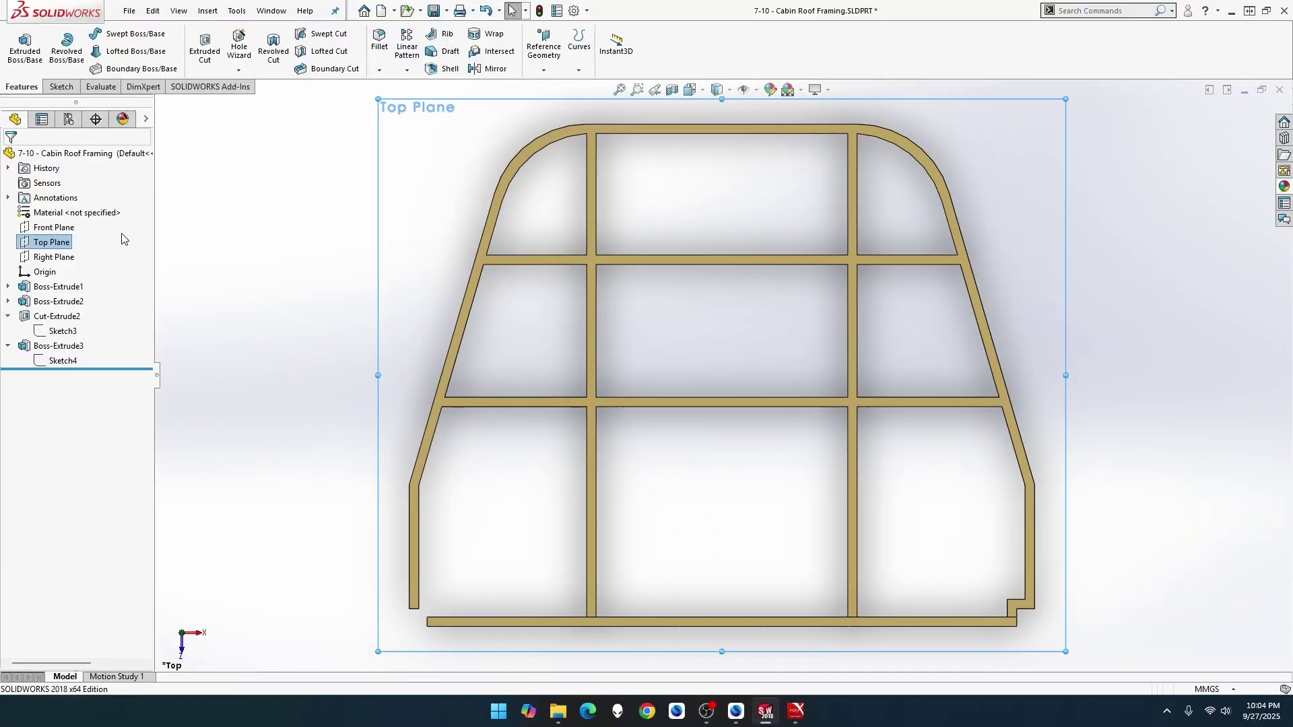
pyautogui.rightClick(75, 360)
pyautogui.click(89, 319)
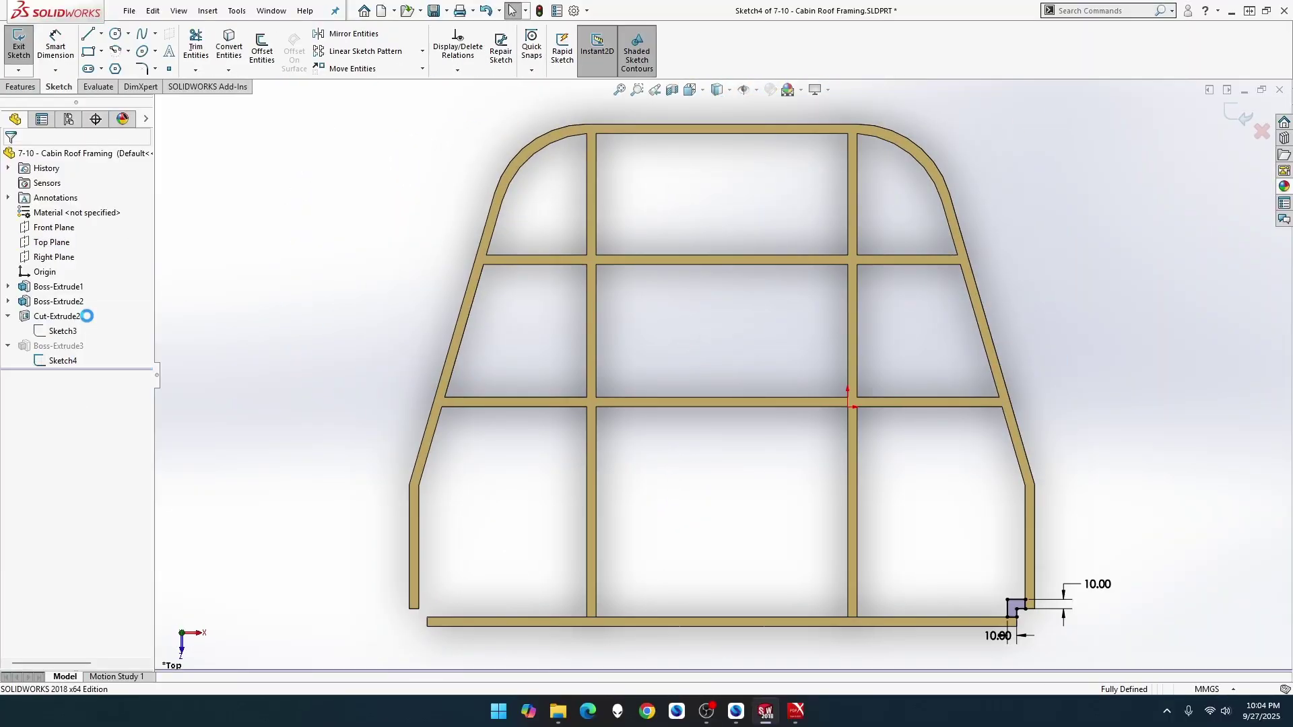
pyautogui.click(101, 34)
pyautogui.click(96, 68)
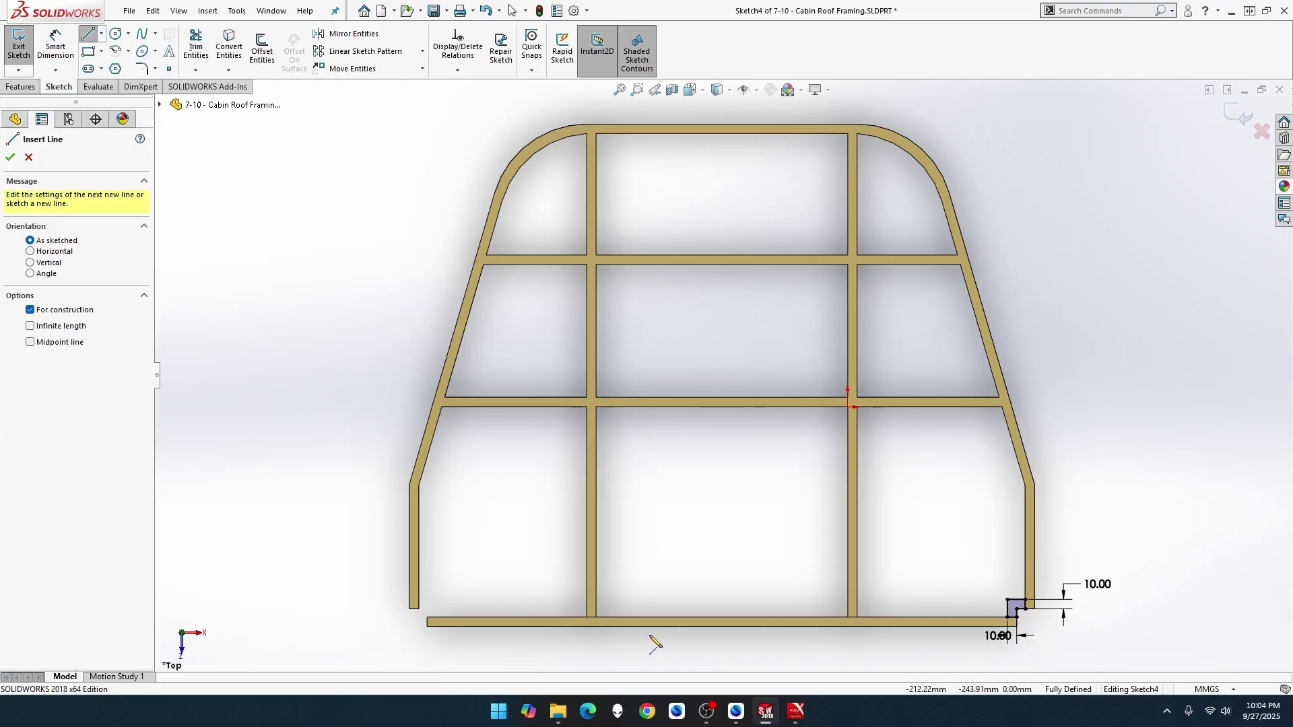
pyautogui.click(722, 616)
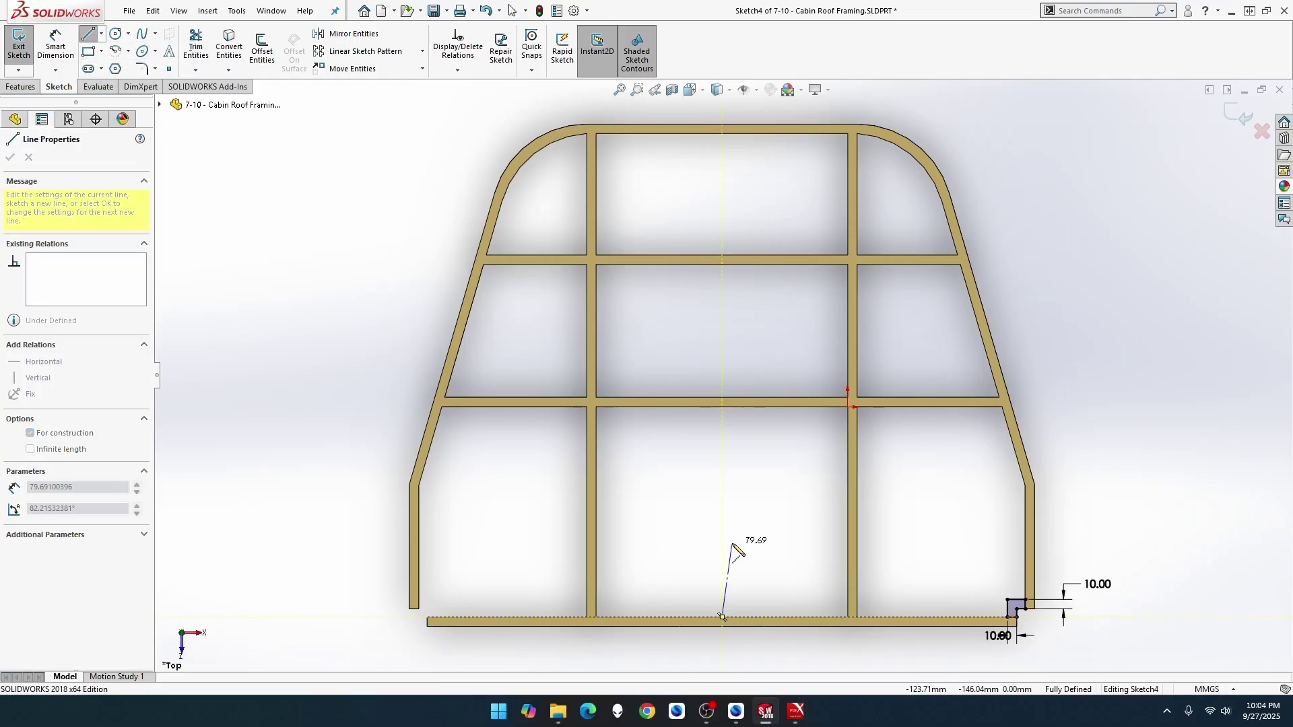
pyautogui.click(722, 524)
pyautogui.press('Escape')
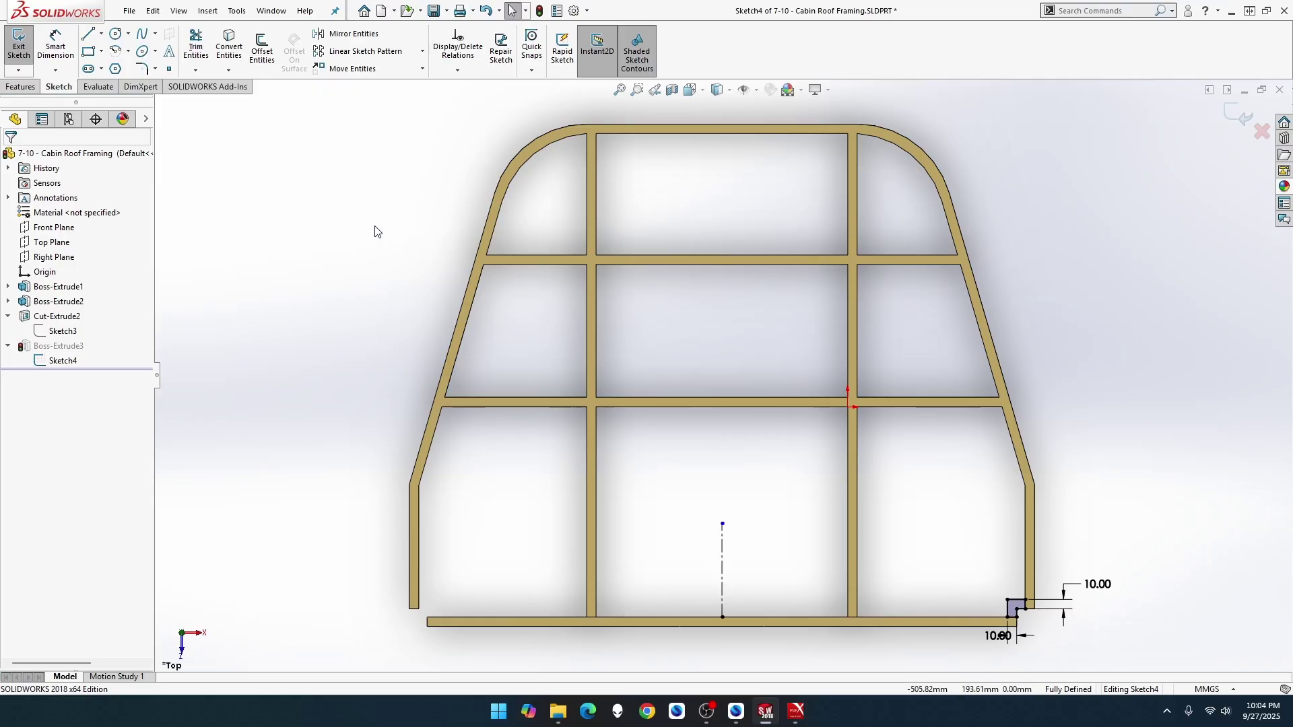
# Step: Mirror all six lines of the L-shaped profile about the vertical centerline and exit the sketch to rebuild the extrusion
pyautogui.click(353, 33)
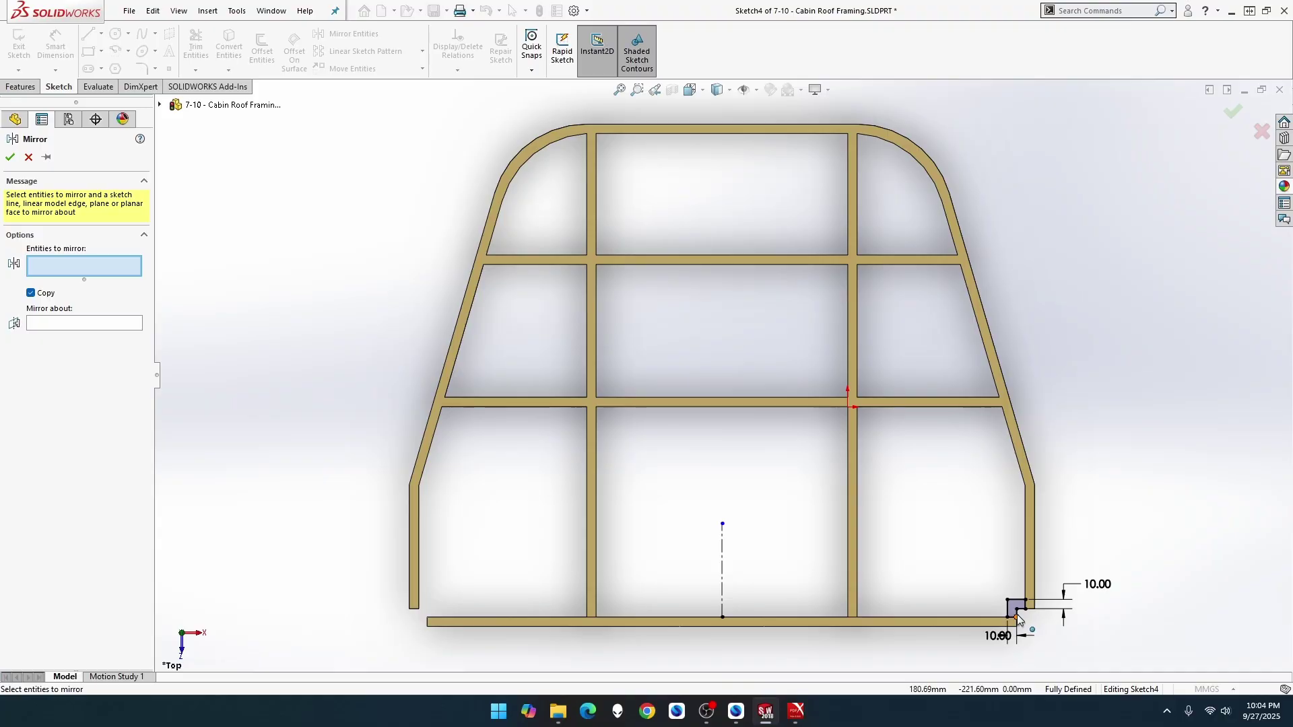
pyautogui.scroll(-3, 1023, 614)
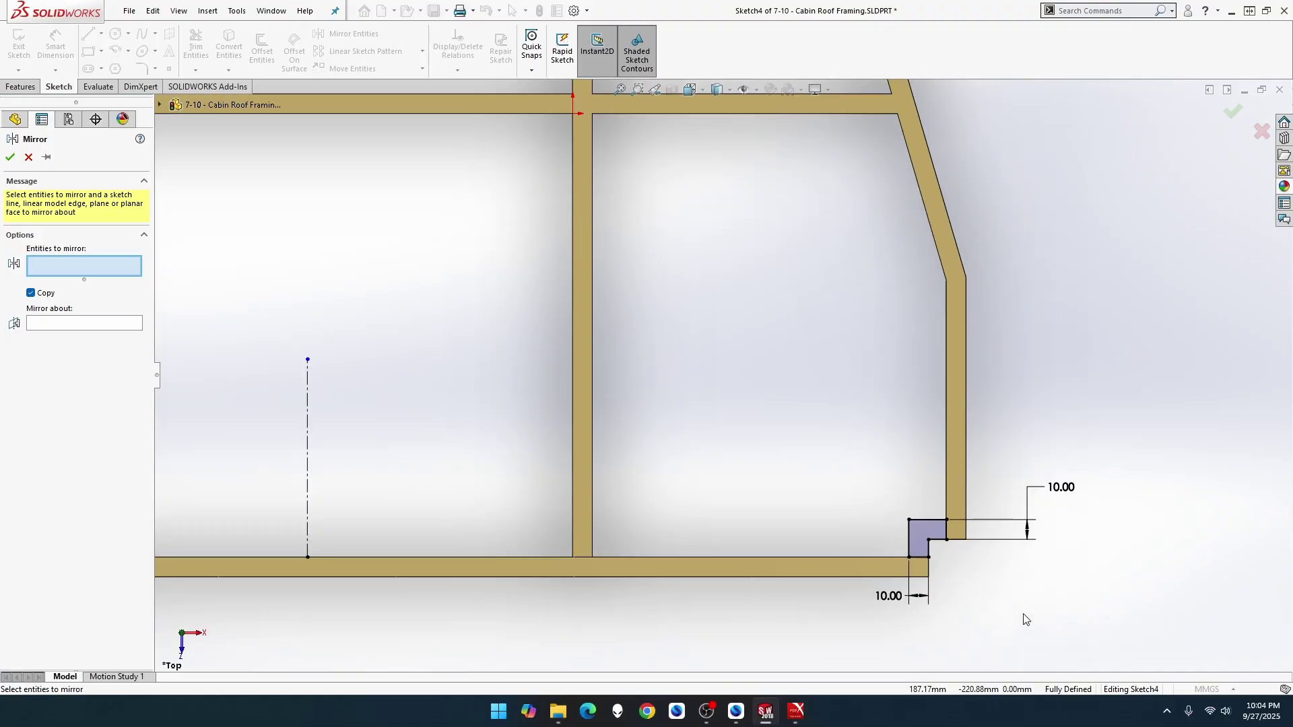
pyautogui.click(928, 548)
pyautogui.click(939, 540)
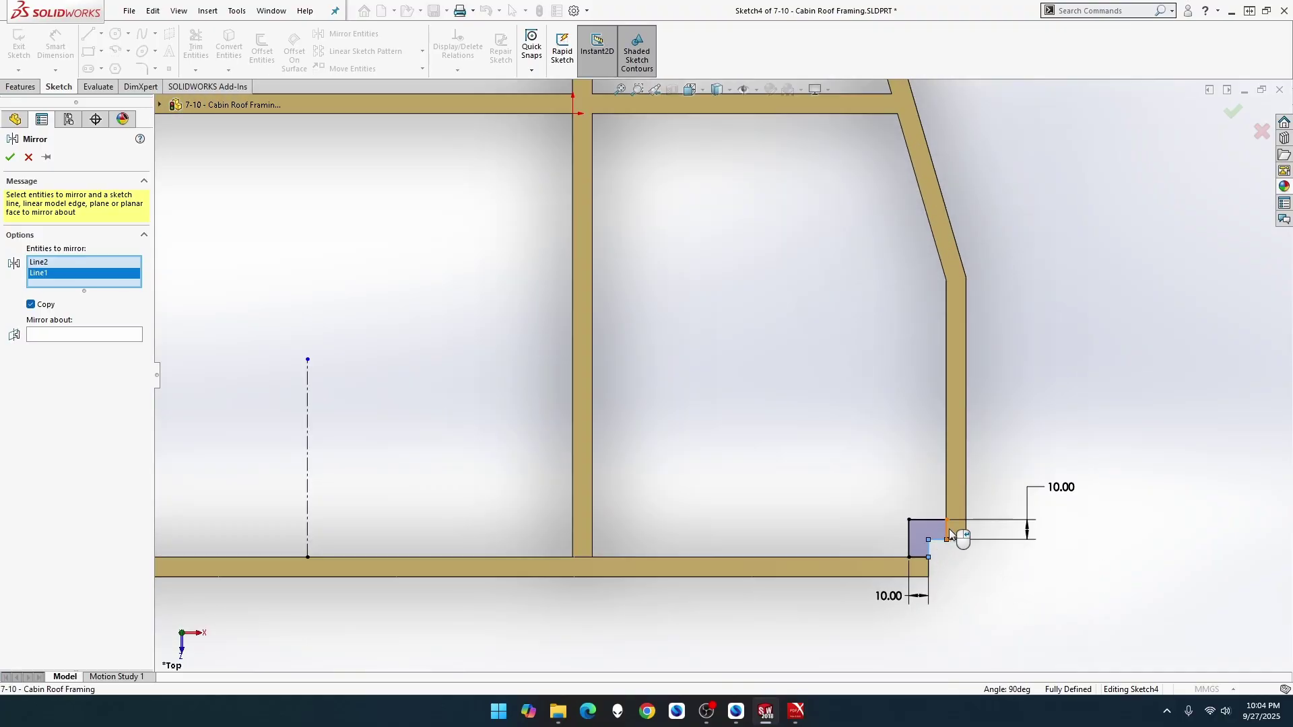
pyautogui.click(935, 520)
pyautogui.click(910, 532)
pyautogui.click(911, 536)
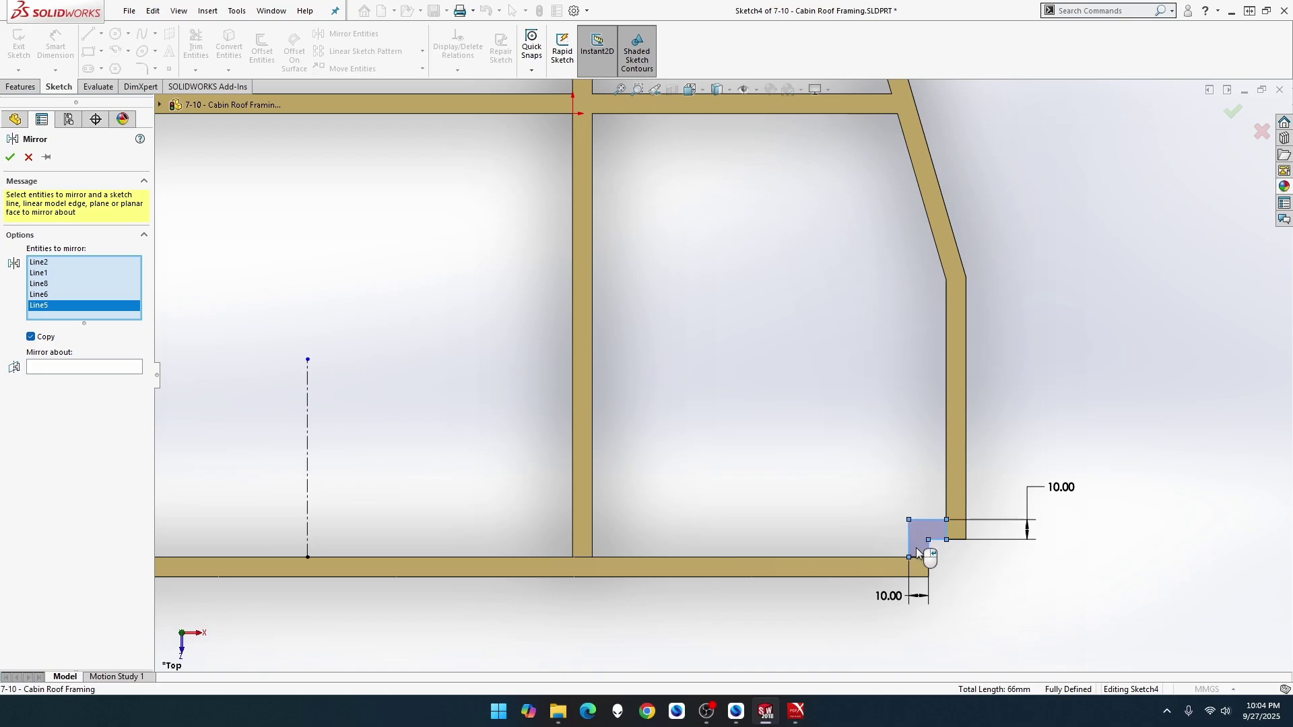
pyautogui.click(919, 559)
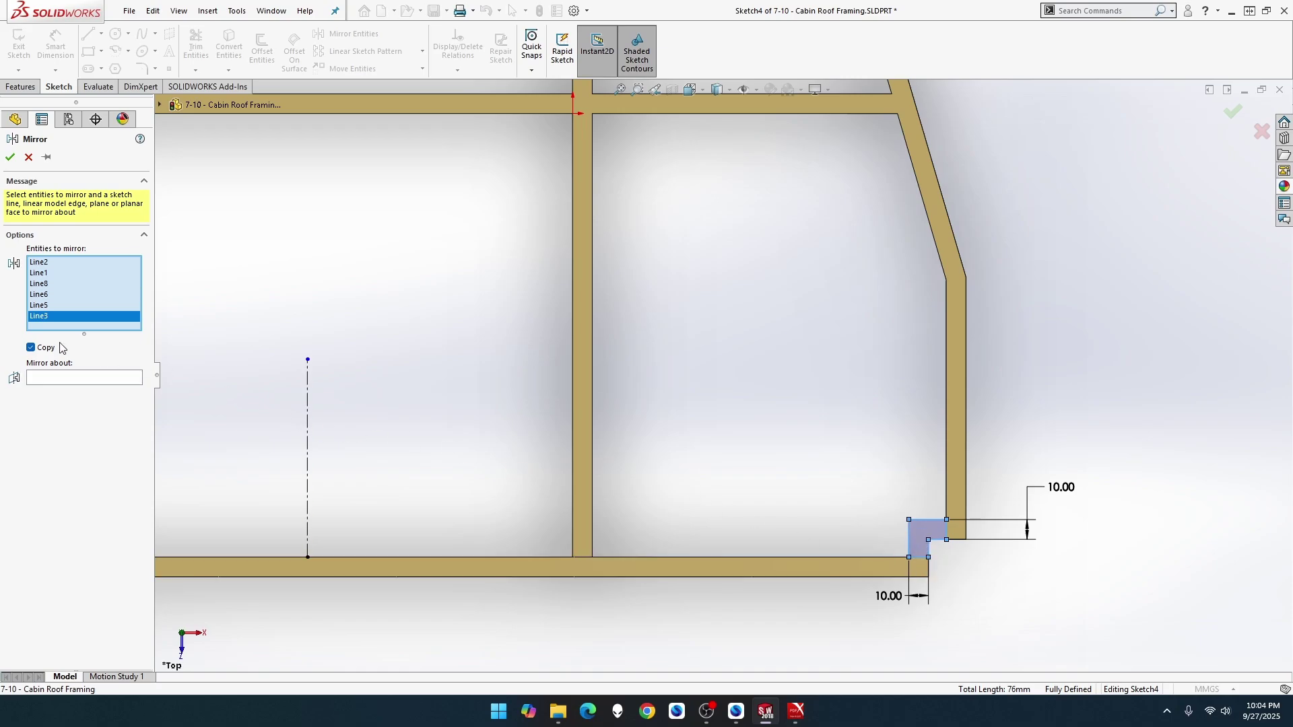
pyautogui.click(59, 379)
pyautogui.click(307, 446)
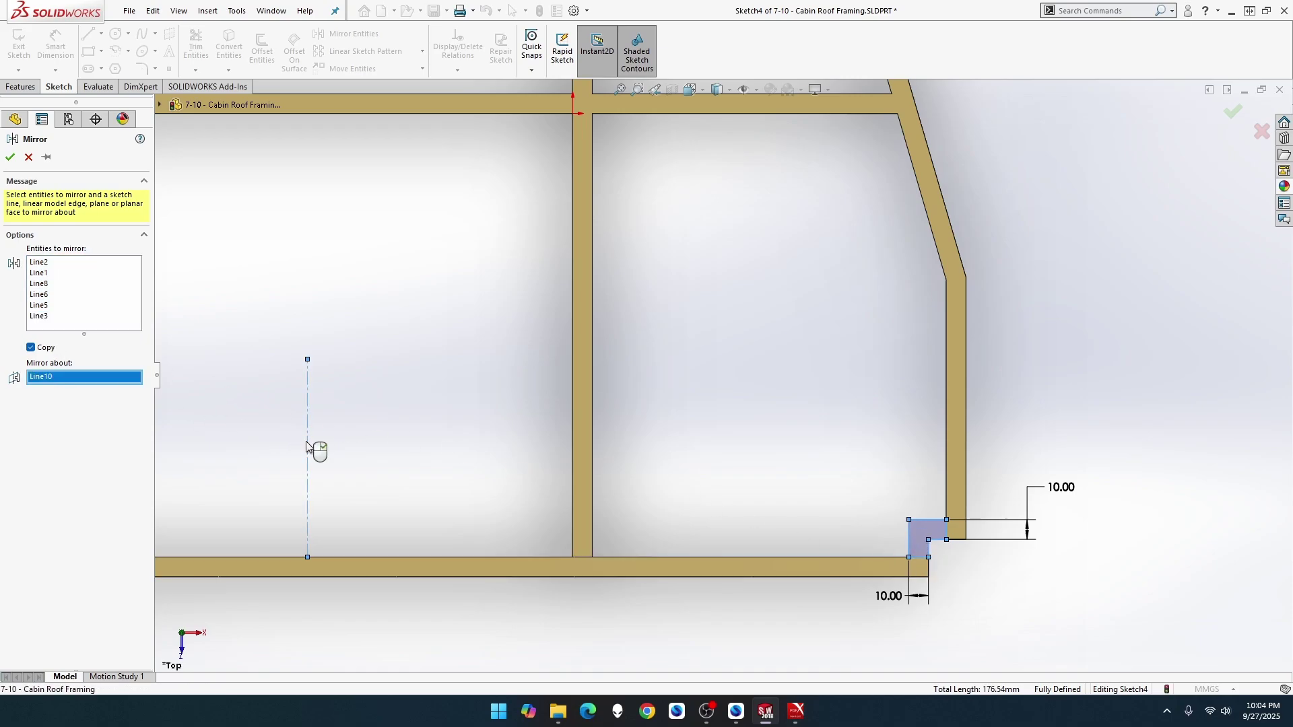
pyautogui.click(10, 157)
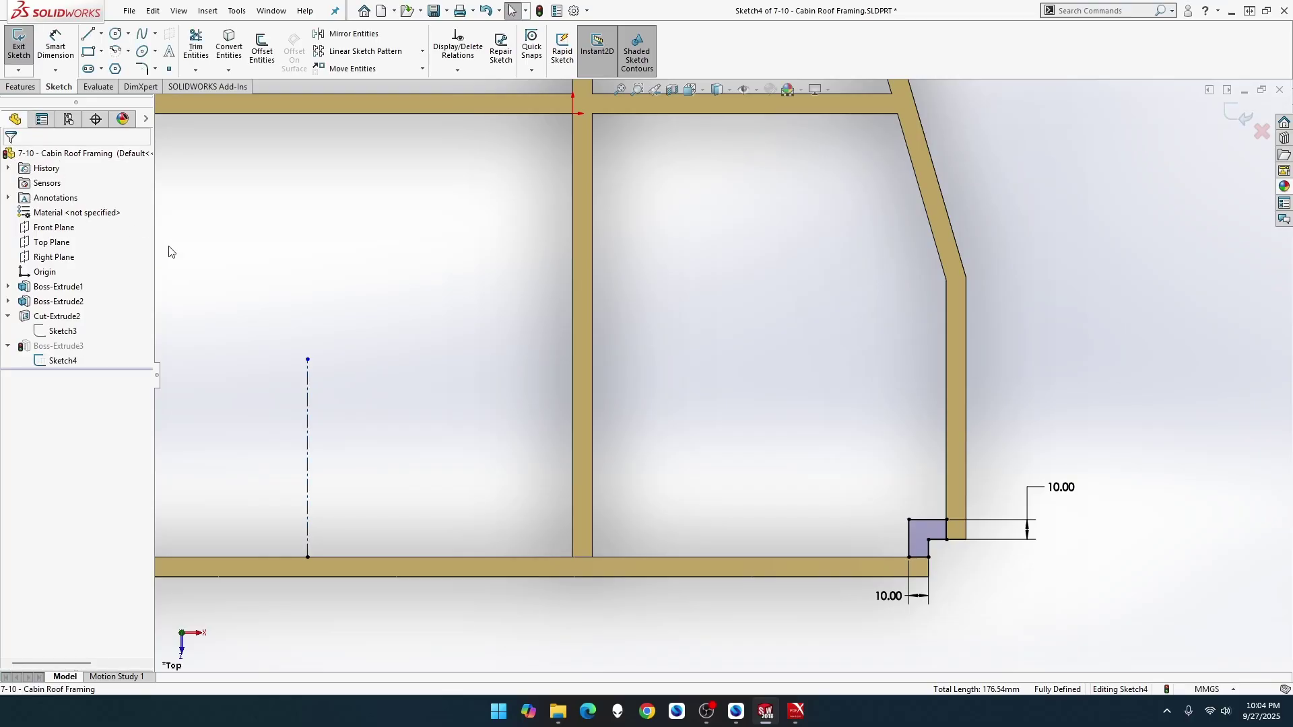
pyautogui.click(19, 47)
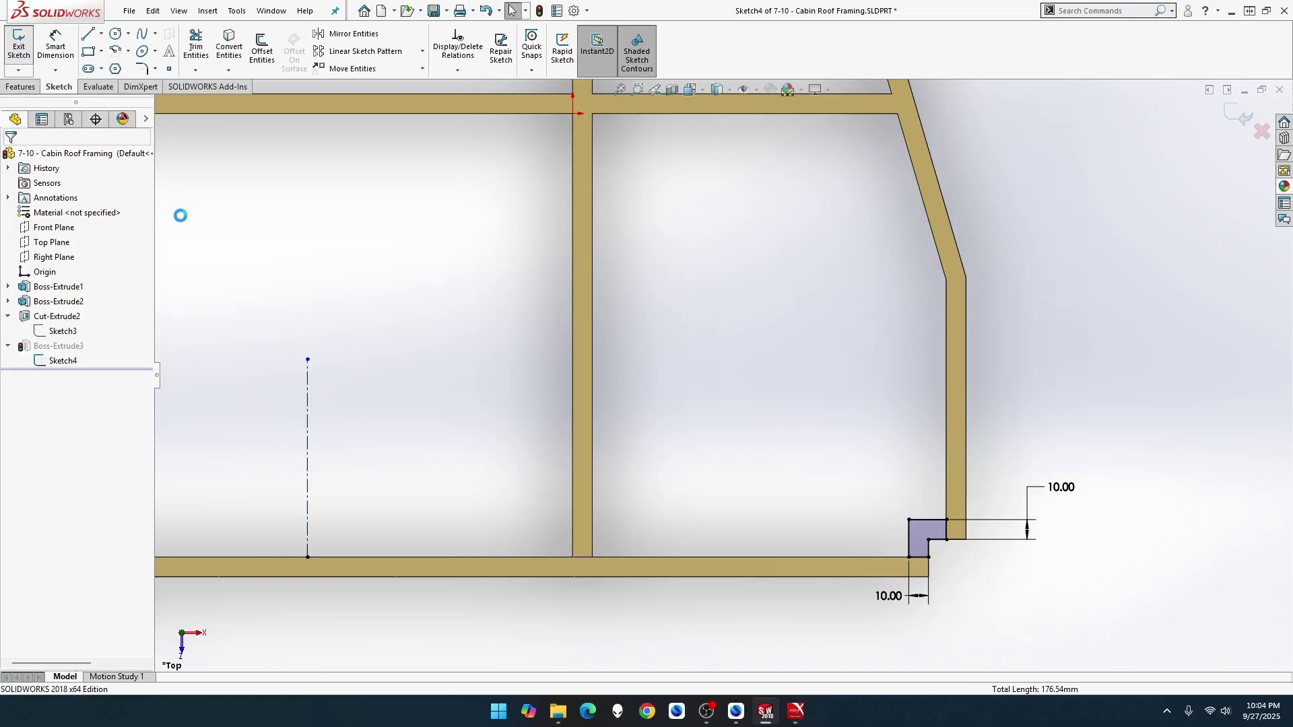
pyautogui.scroll(-3, 298, 310)
pyautogui.scroll(6, 298, 310)
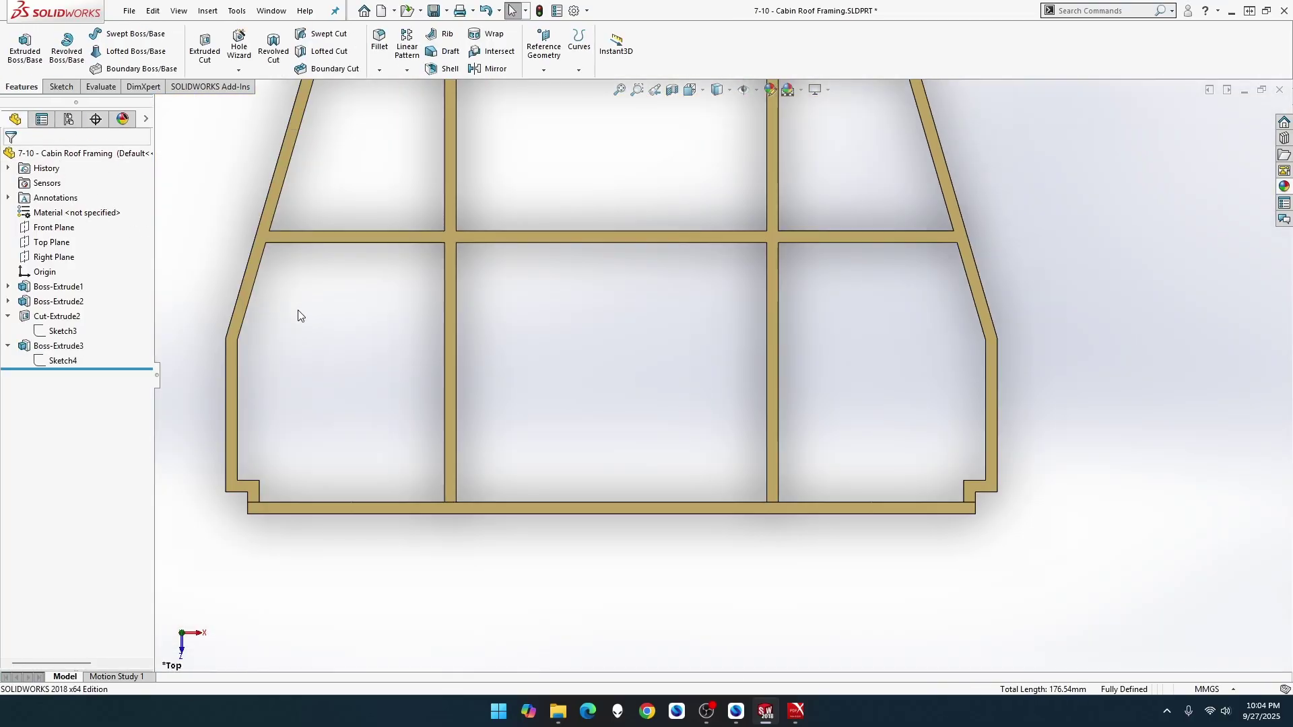
# Step: Switch to the cabin frame assembly and inspect how the roof framing fits around the back support tube at the rear corner
pyautogui.hotkey('ctrl', 'Tab')
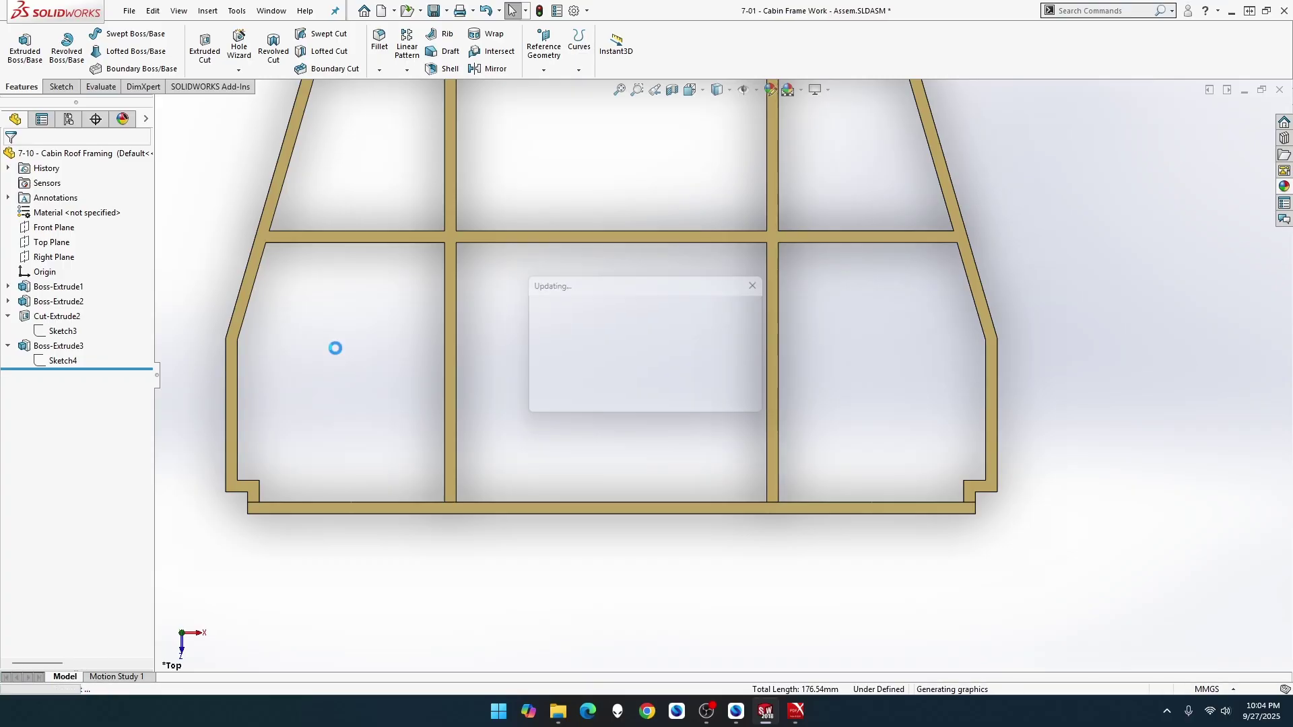
pyautogui.scroll(6, 410, 367)
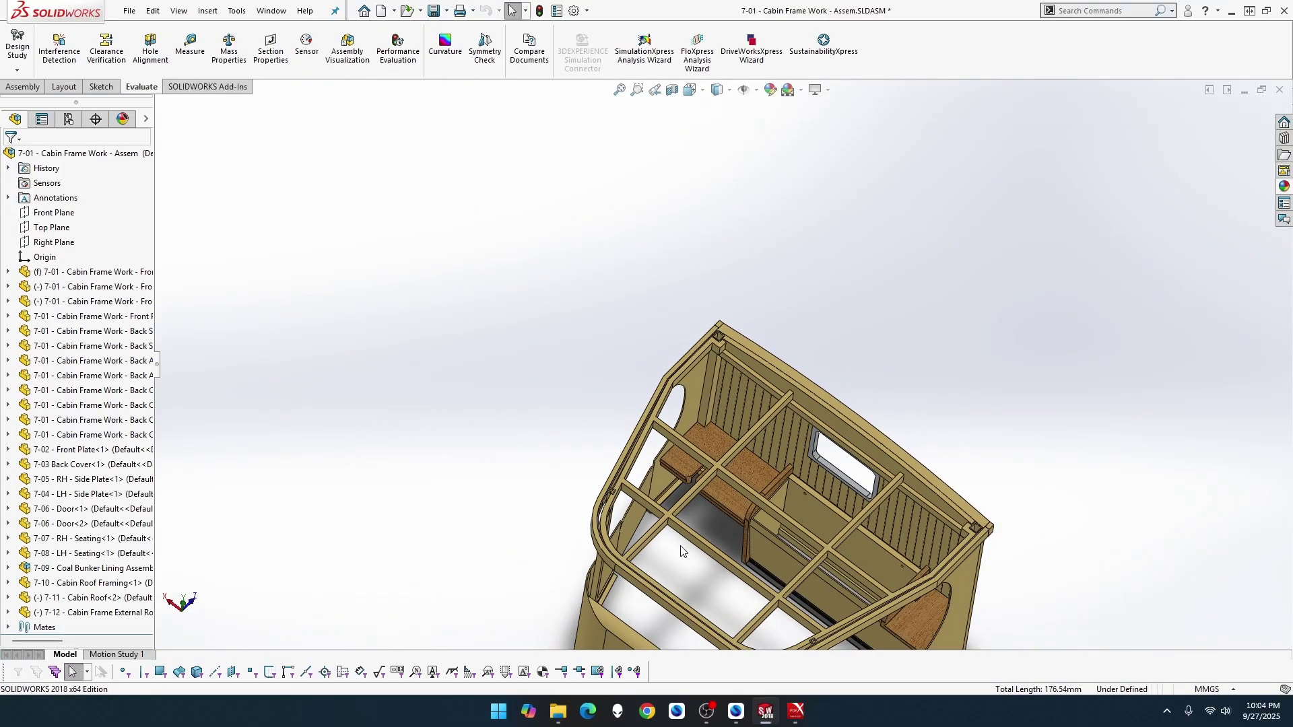
pyautogui.scroll(-3, 953, 559)
pyautogui.scroll(-3, 947, 485)
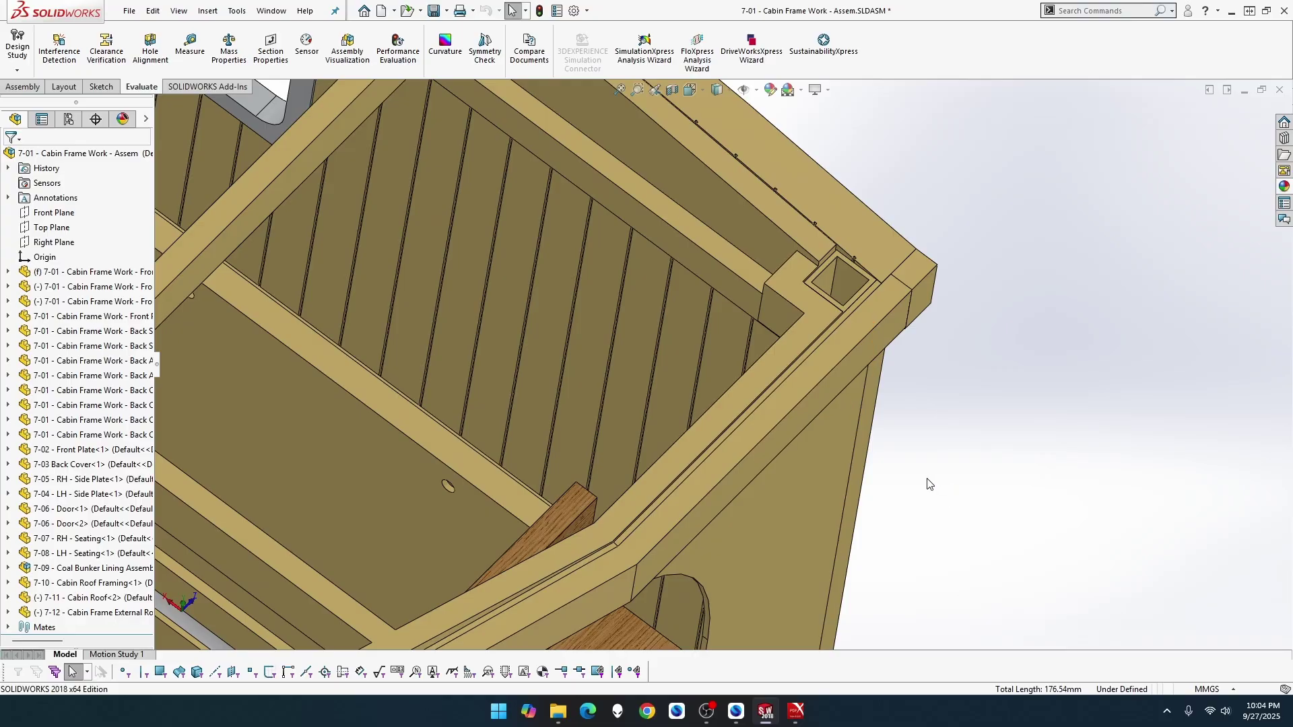
pyautogui.scroll(8, 929, 485)
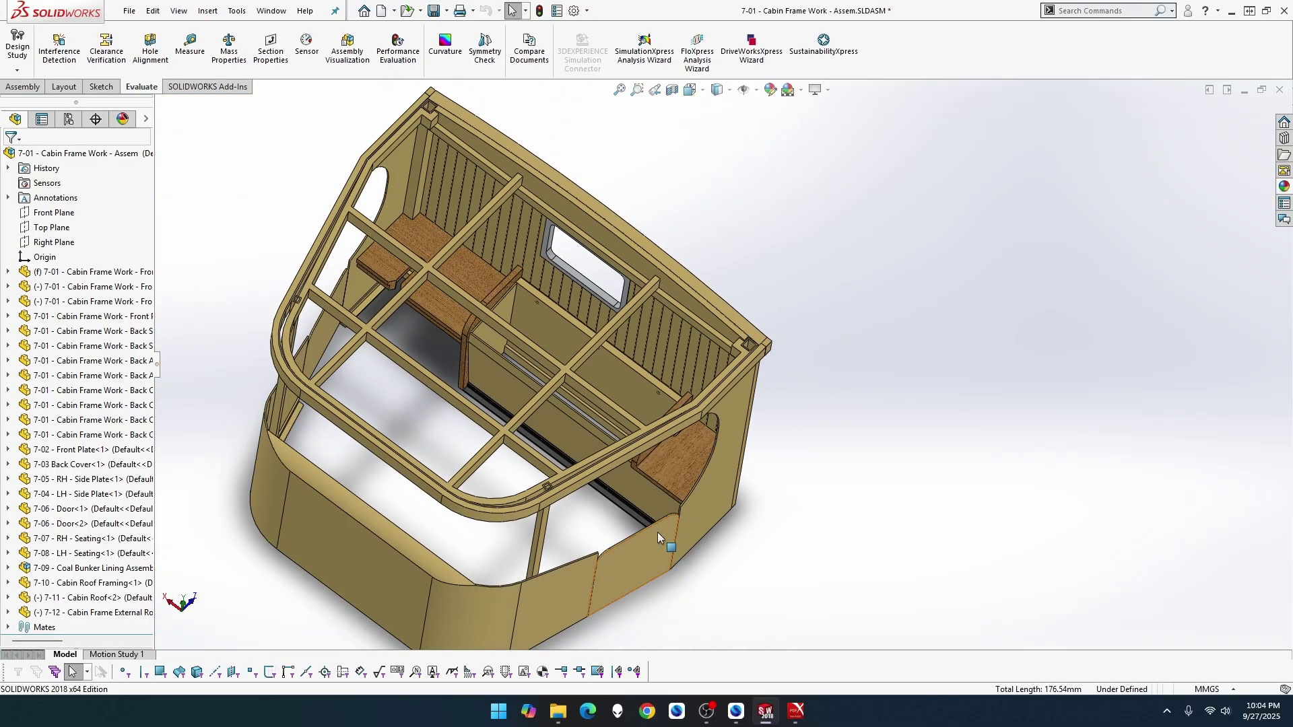
# Step: Examine where the front support tube meets the roof framing's side member near the curved front corner
pyautogui.scroll(-5, 591, 506)
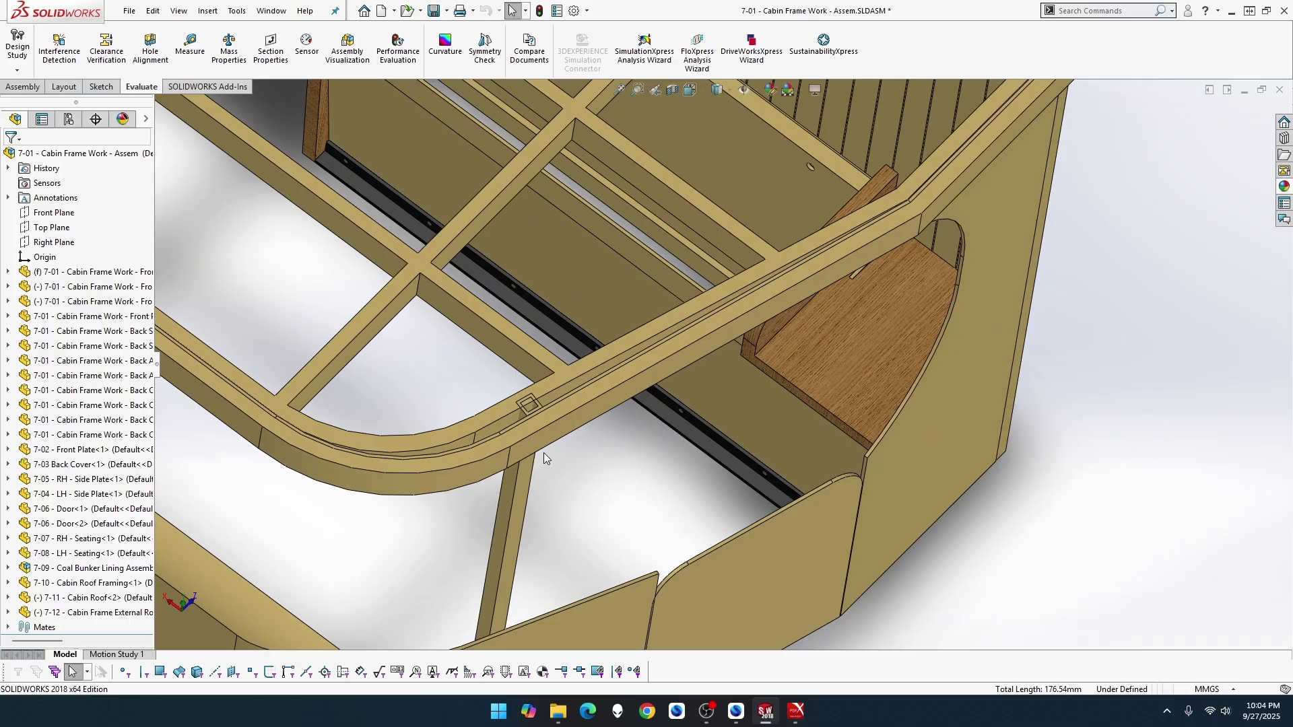
pyautogui.scroll(-3, 536, 426)
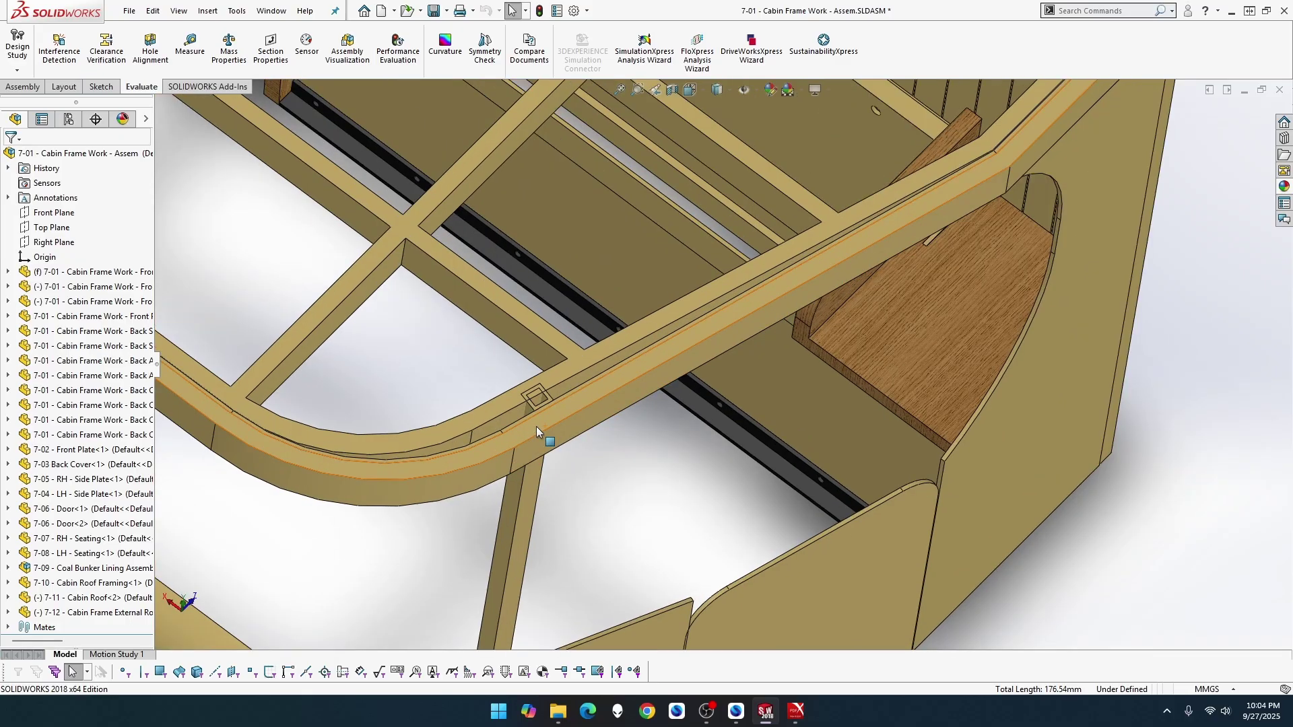
pyautogui.moveTo(536, 426); pyautogui.dragTo(513, 479, button='middle')
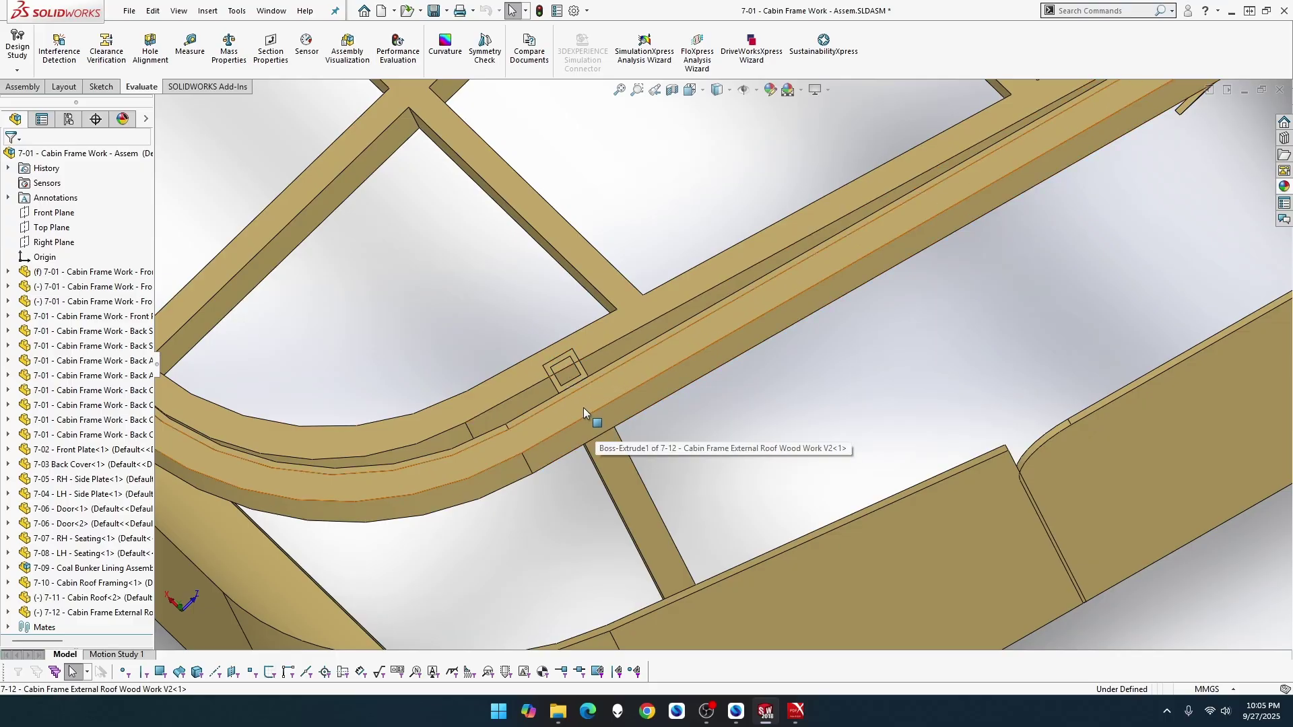
pyautogui.moveTo(581, 406); pyautogui.dragTo(622, 409, button='middle')
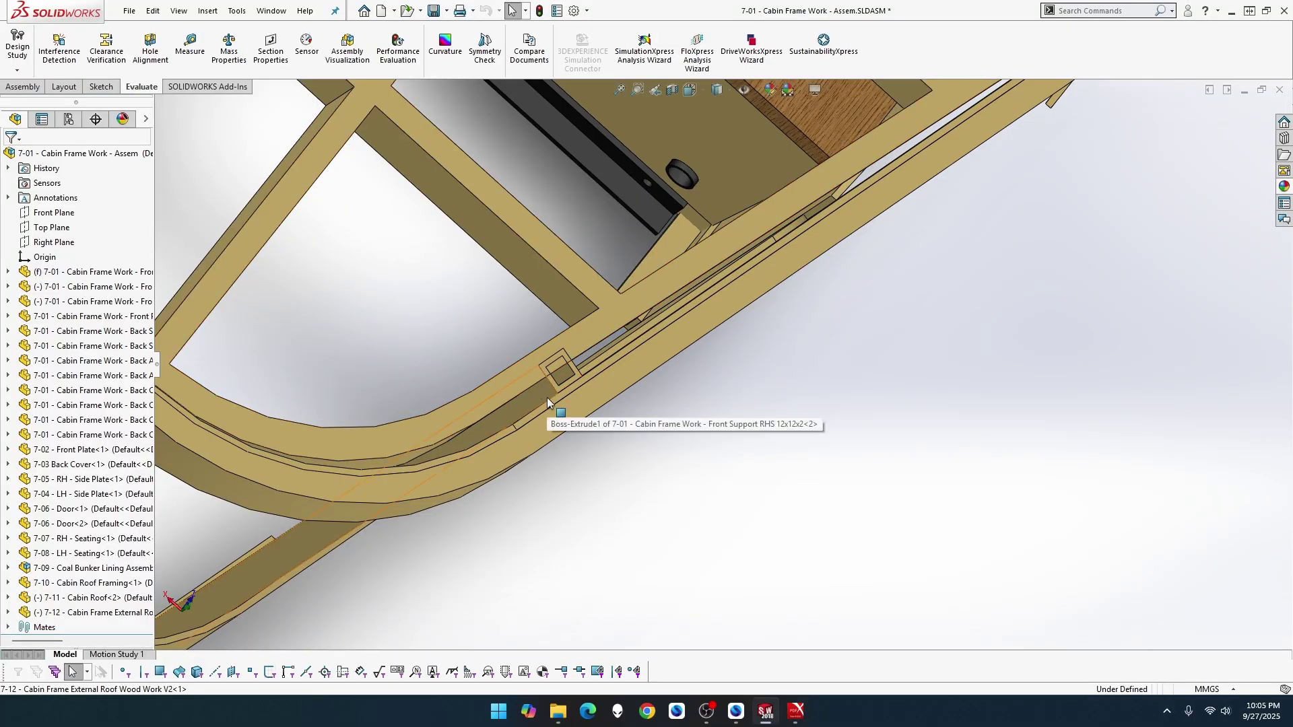
pyautogui.scroll(5, 548, 386)
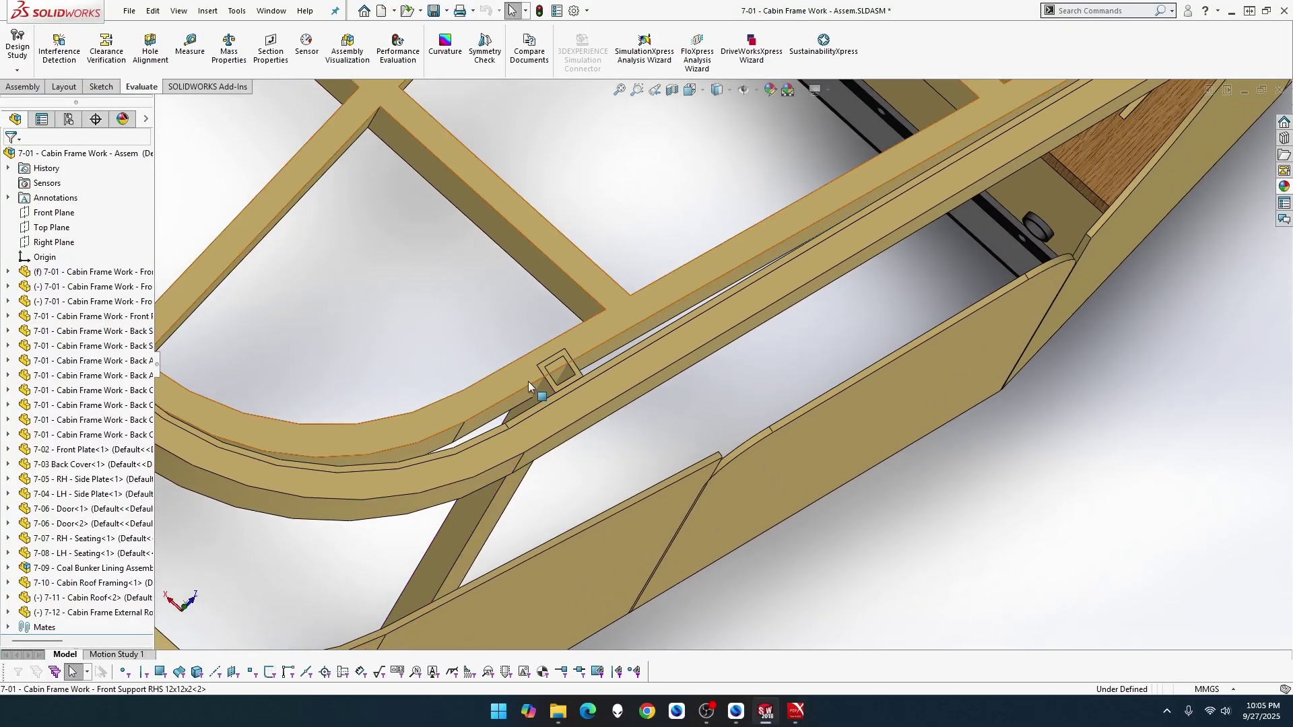
pyautogui.scroll(-3, 529, 384)
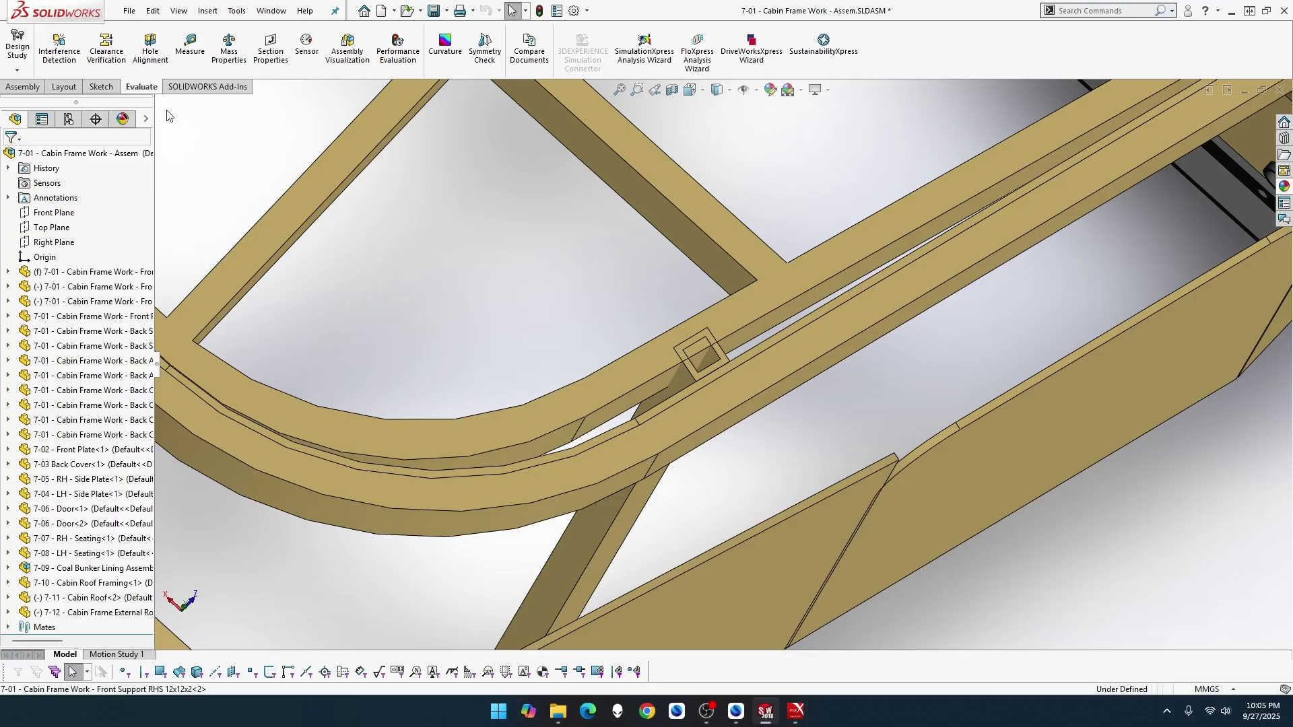
# Step: Measure the distance from the front crossmember's inner corner to the nearest inner corner of the front support tube
pyautogui.click(190, 46)
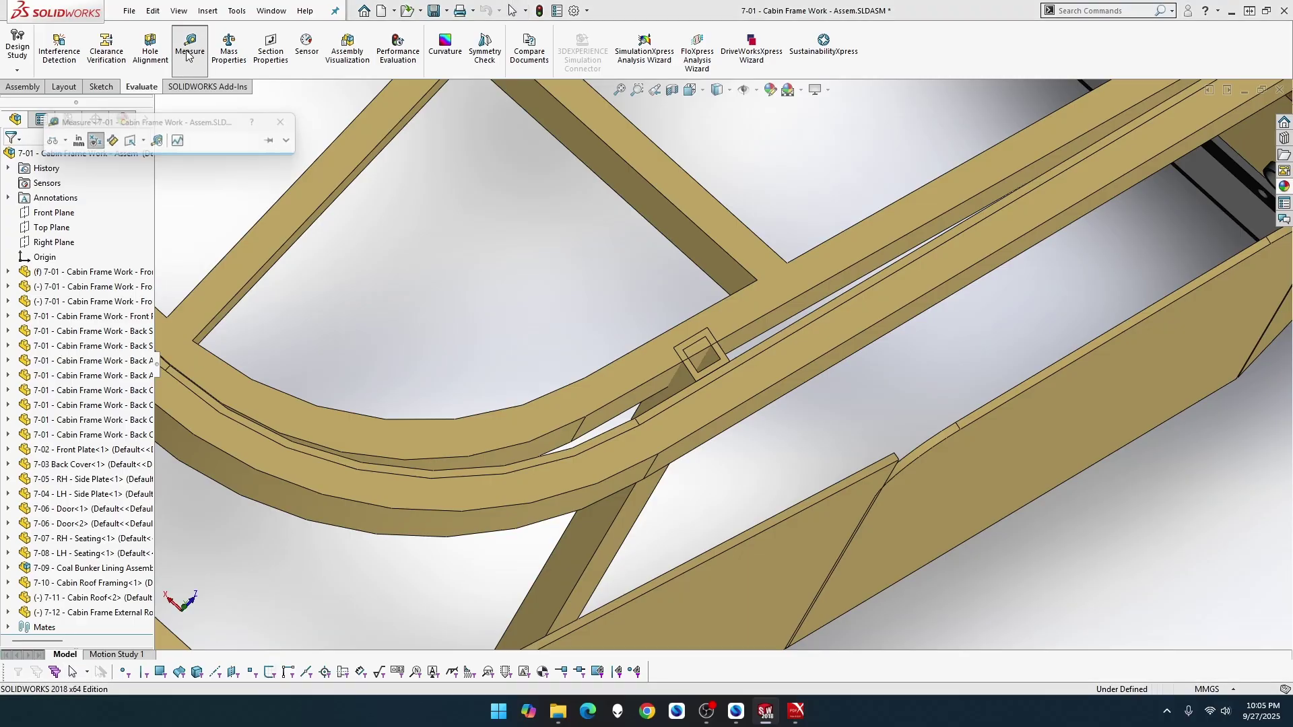
pyautogui.click(757, 281)
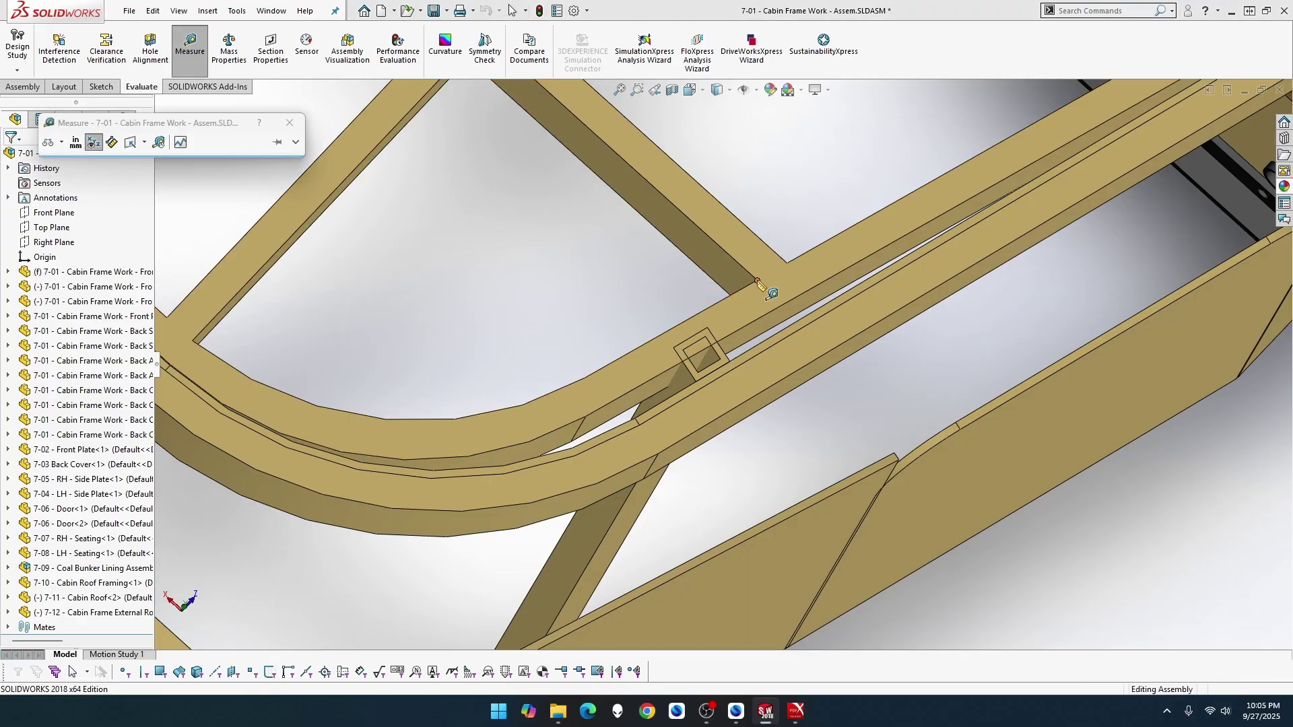
pyautogui.click(707, 329)
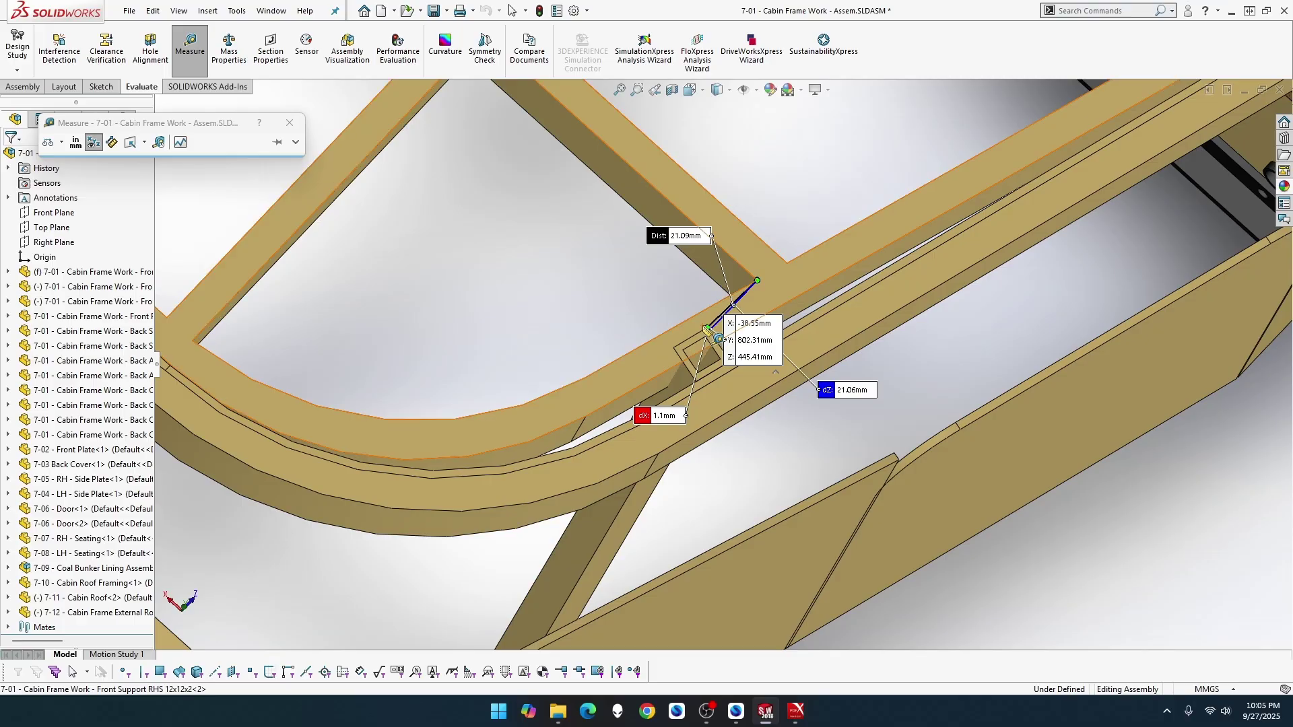
pyautogui.press('Escape')
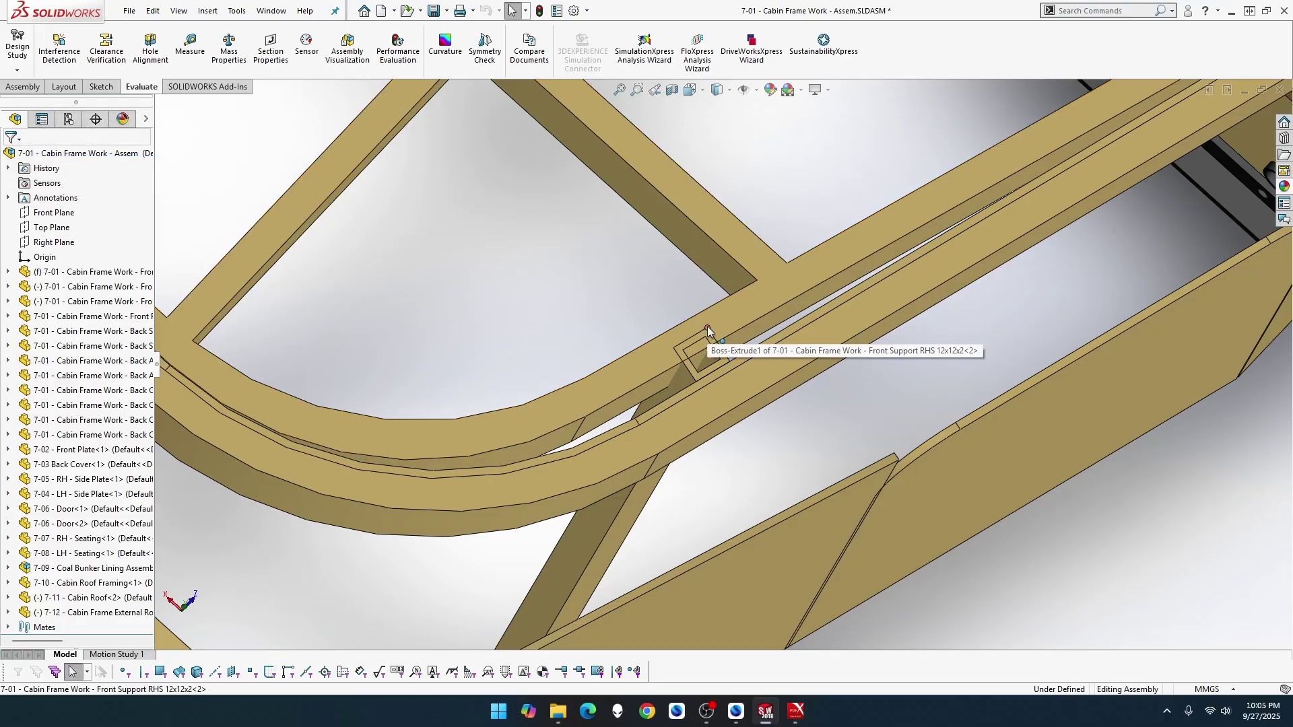
# Step: Measure the length of the front support tube's outer edge on the side nearest the crossmember
pyautogui.click(189, 45)
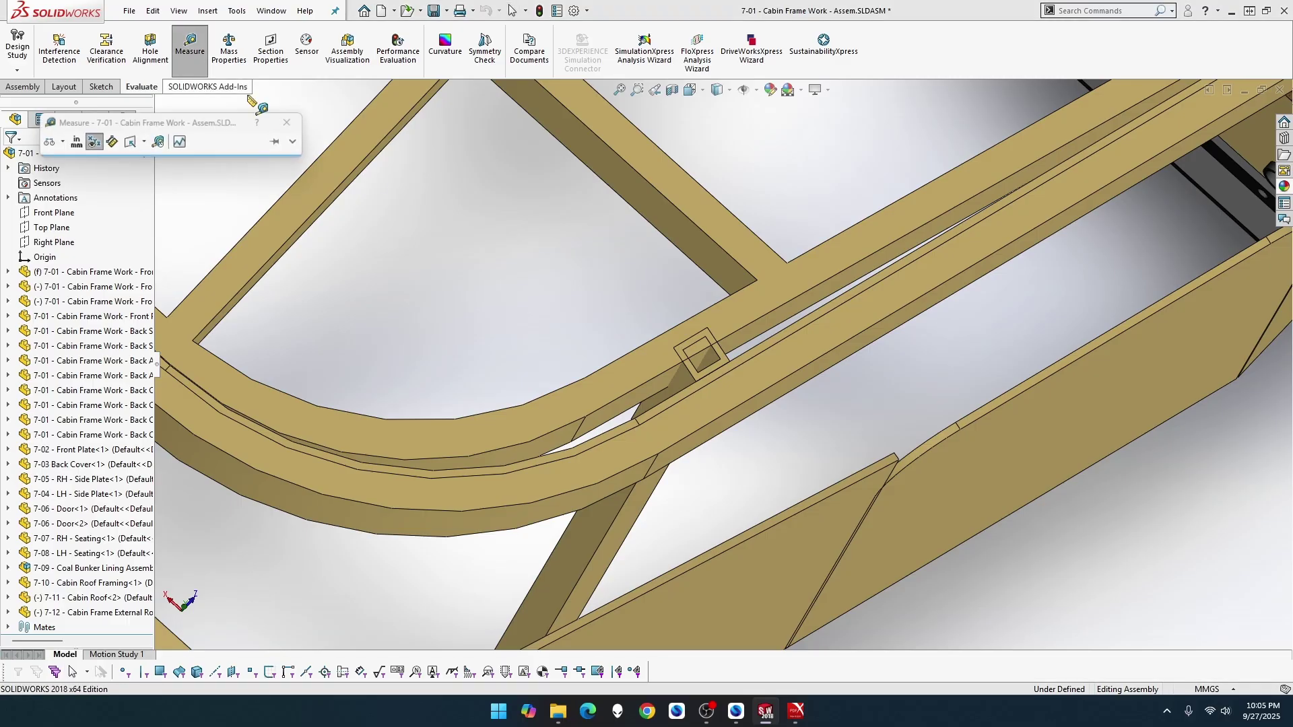
pyautogui.click(713, 336)
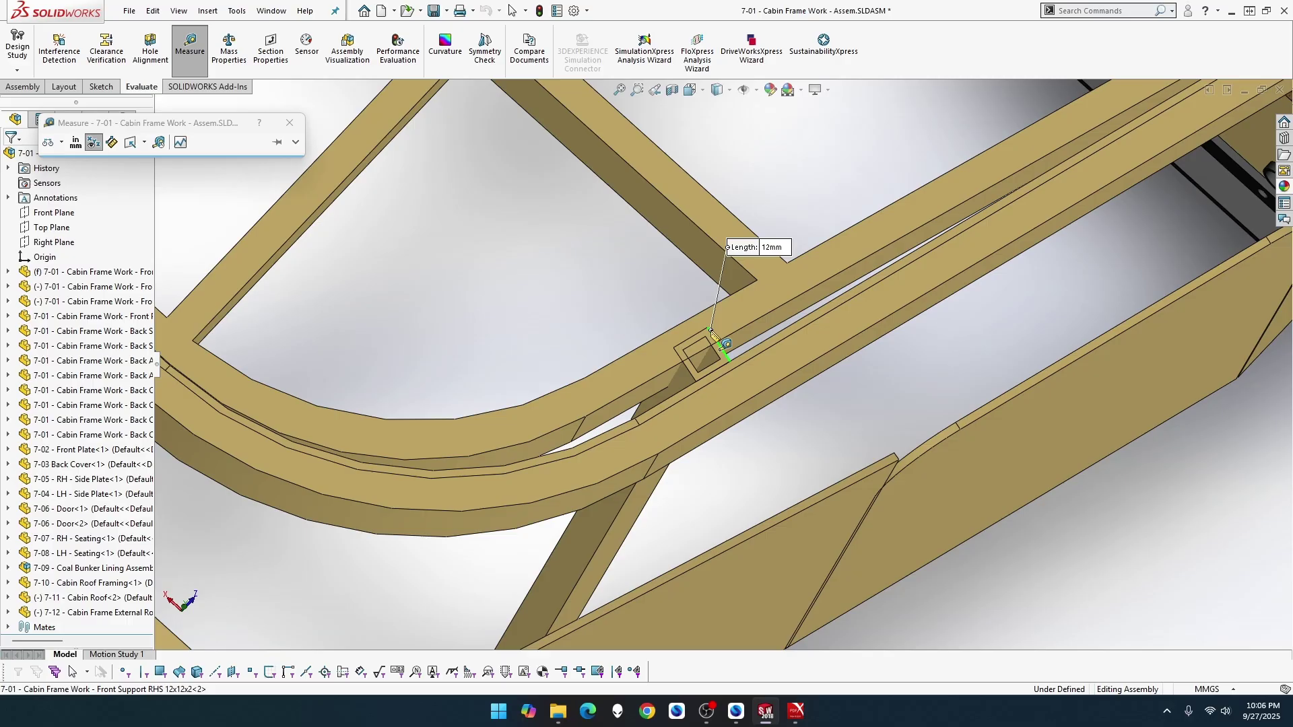
pyautogui.press('Escape')
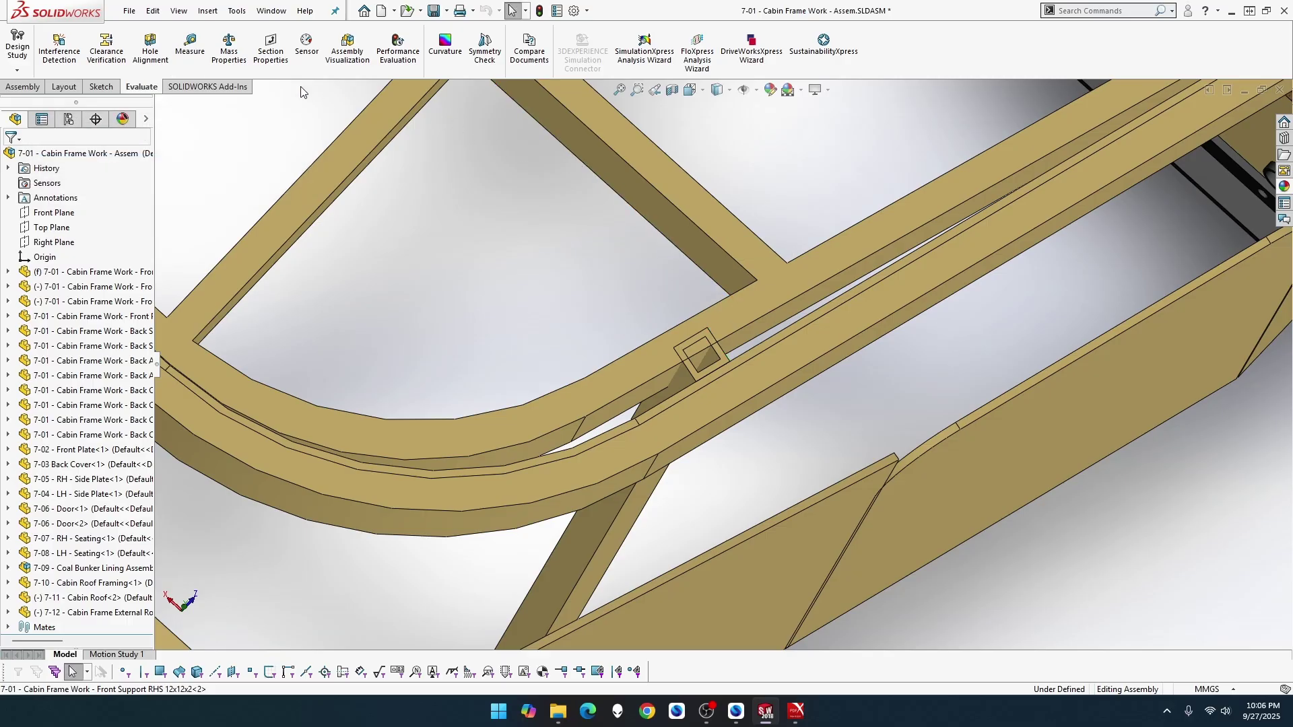
# Step: Measure the distance from the front crossmember's inner corner to the front support tube's outer corner facing the external roof woodwork
pyautogui.click(190, 47)
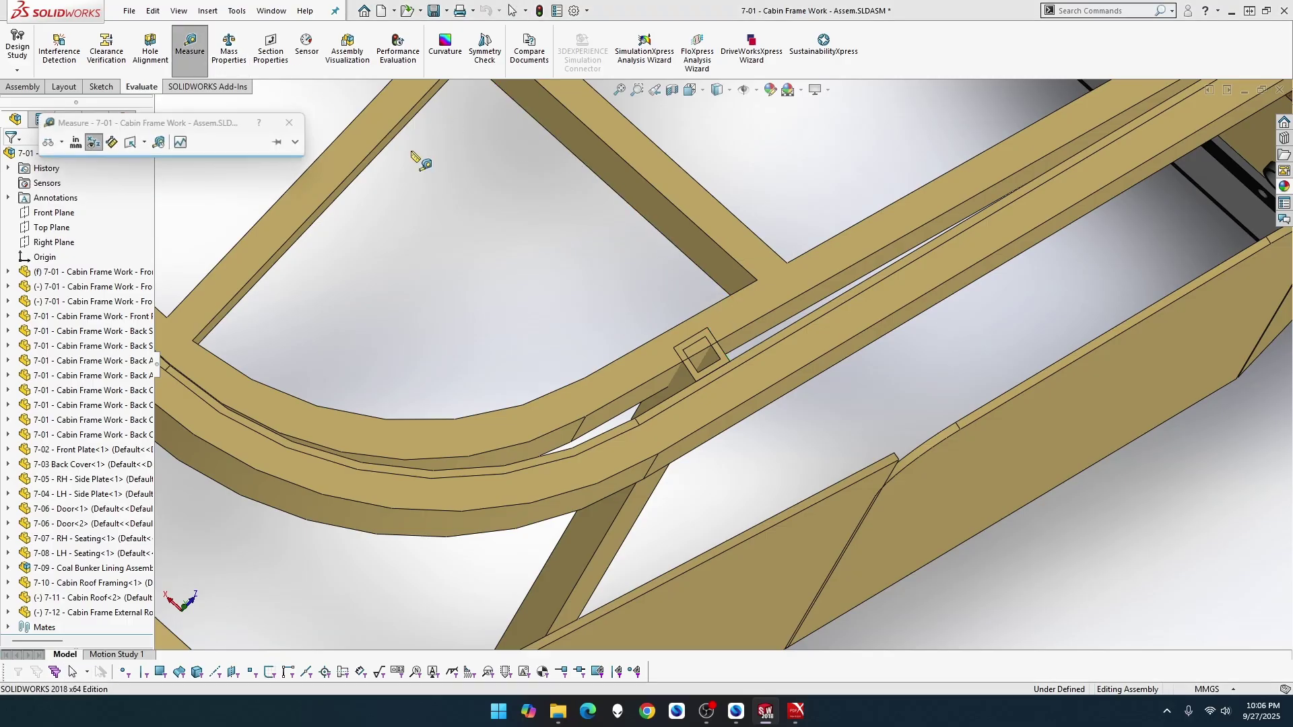
pyautogui.click(757, 281)
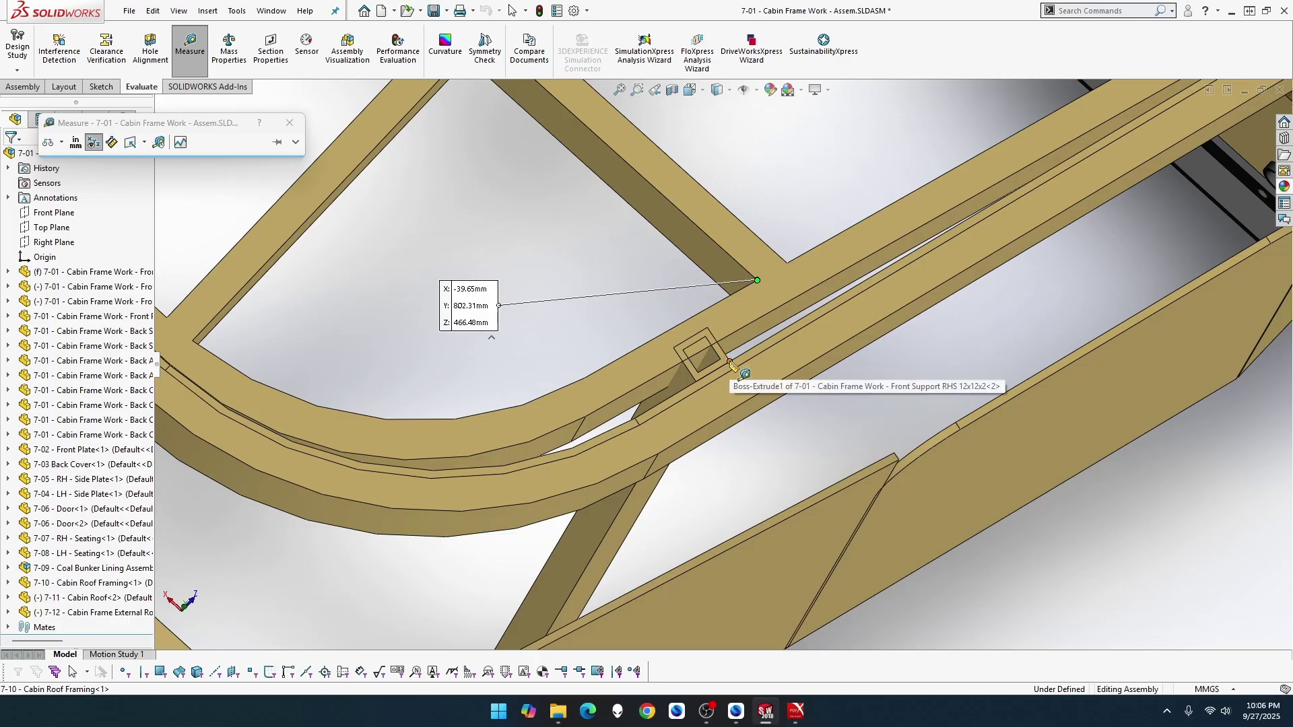
pyautogui.click(730, 362)
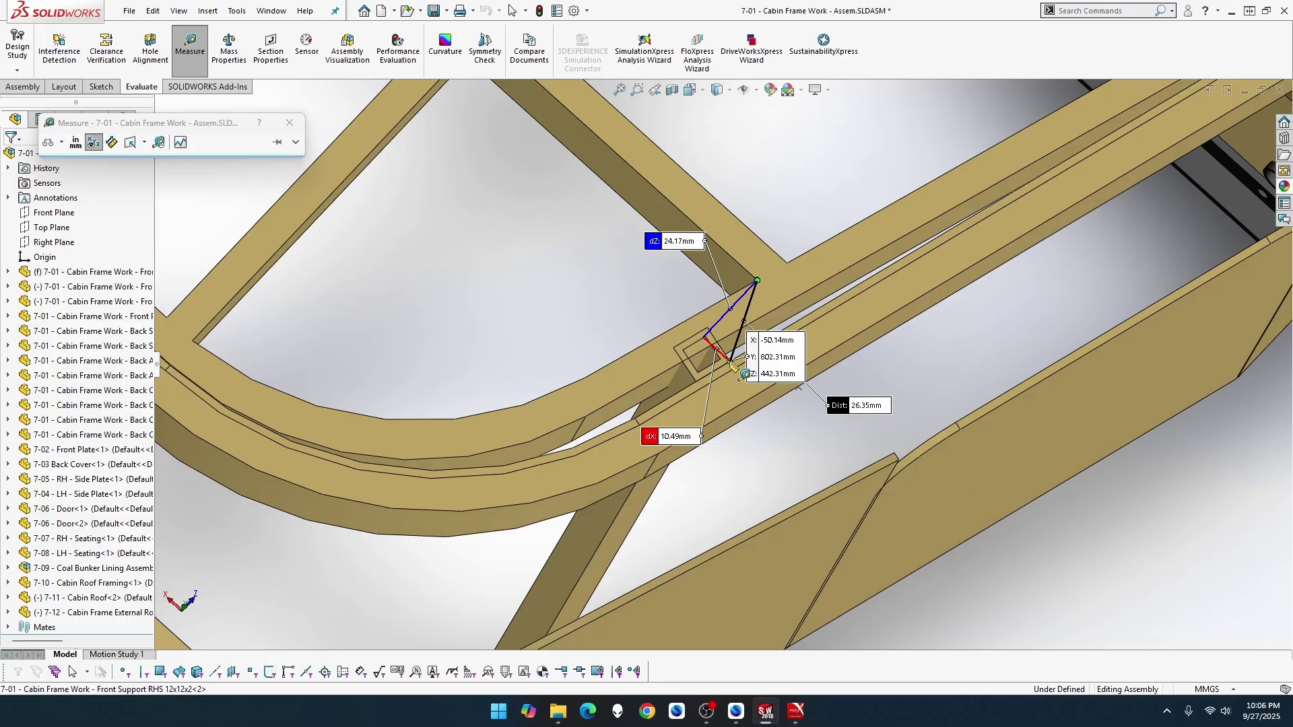
pyautogui.press('Escape')
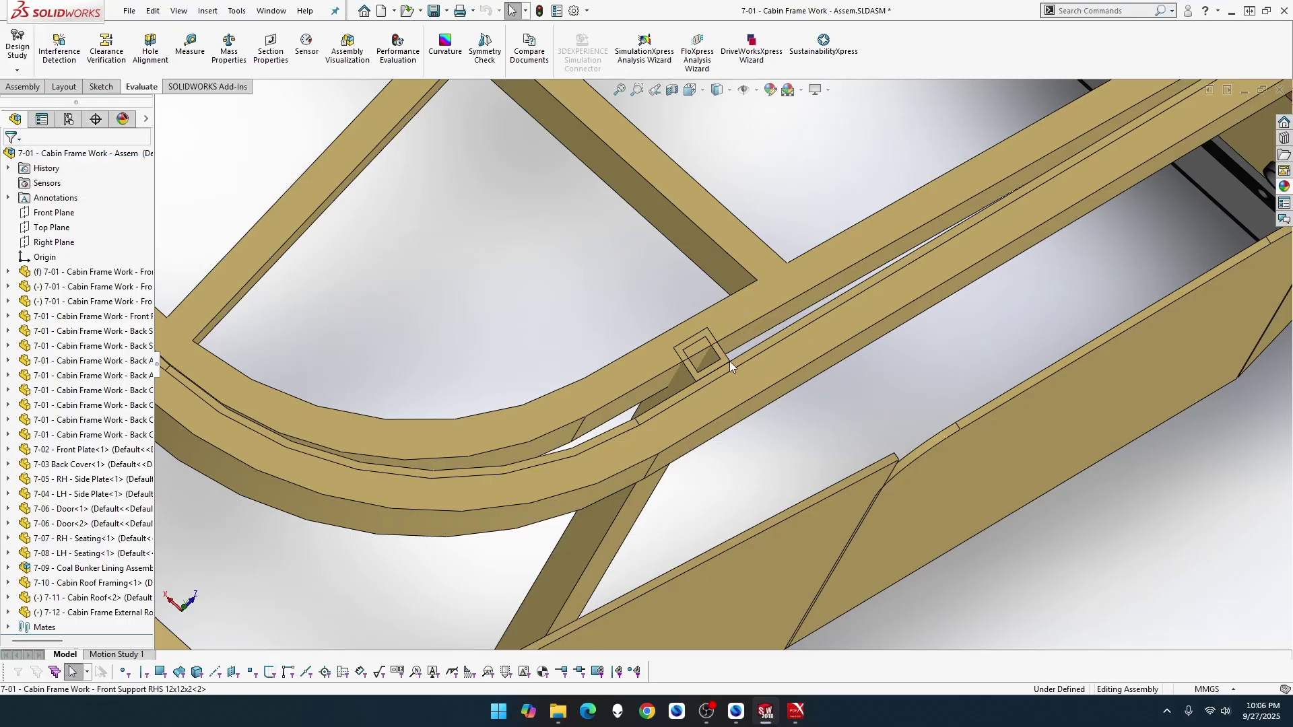
# Step: Sketch a closed triangle on the roof framing part's Top Plane, starting with a vertical side about 17 mm long from the front crossmember's inner corner
pyautogui.hotkey('ctrl', 'Tab')
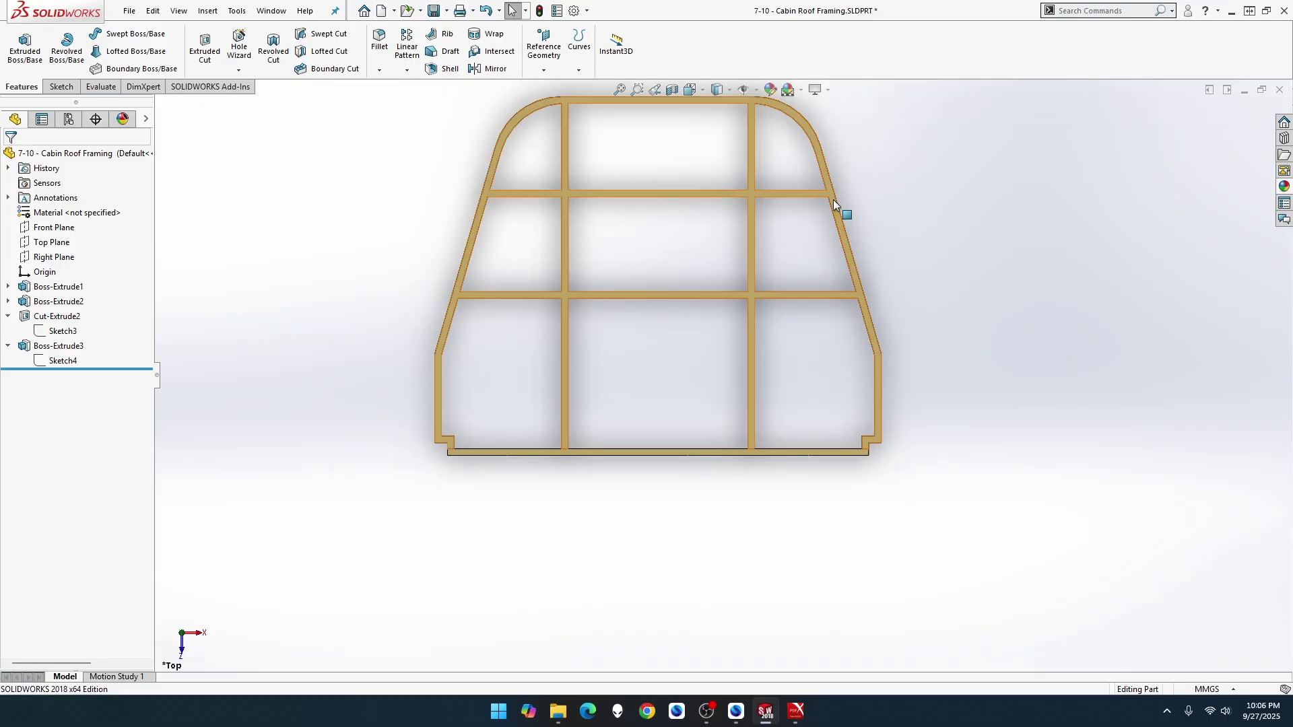
pyautogui.scroll(-3, 835, 198)
pyautogui.scroll(-5, 343, 190)
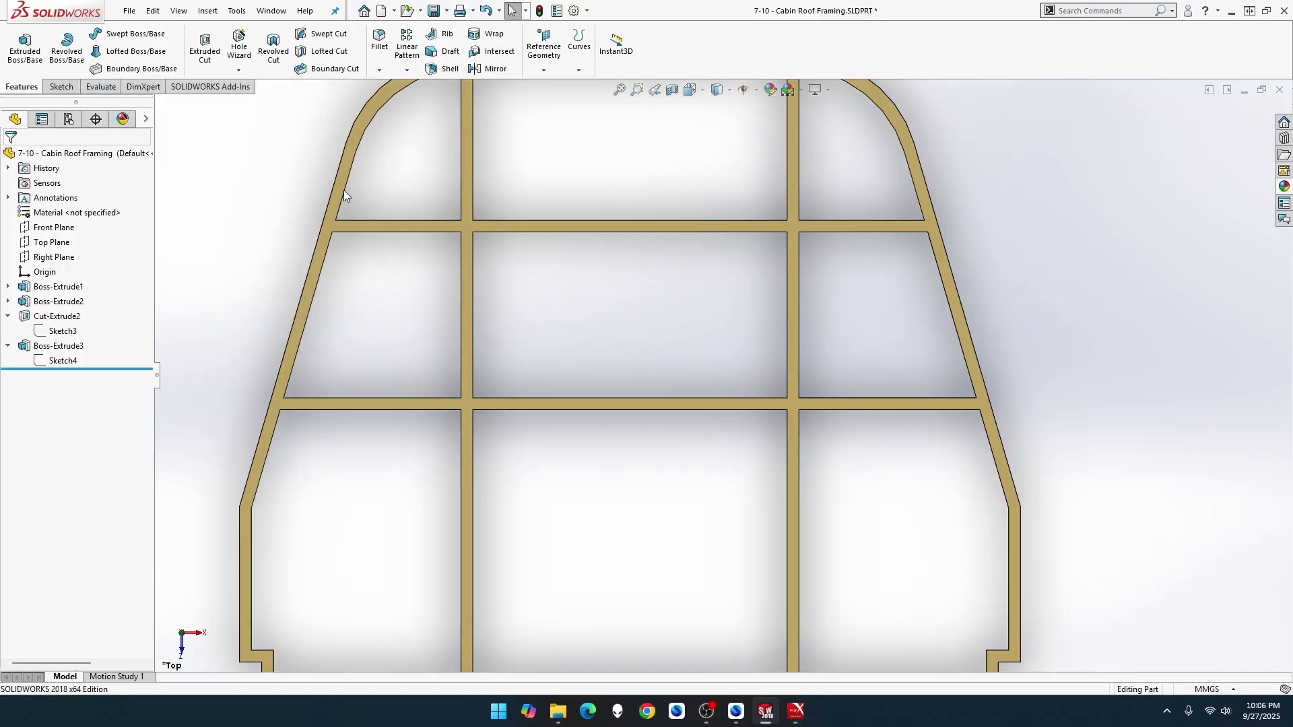
pyautogui.scroll(-3, 344, 190)
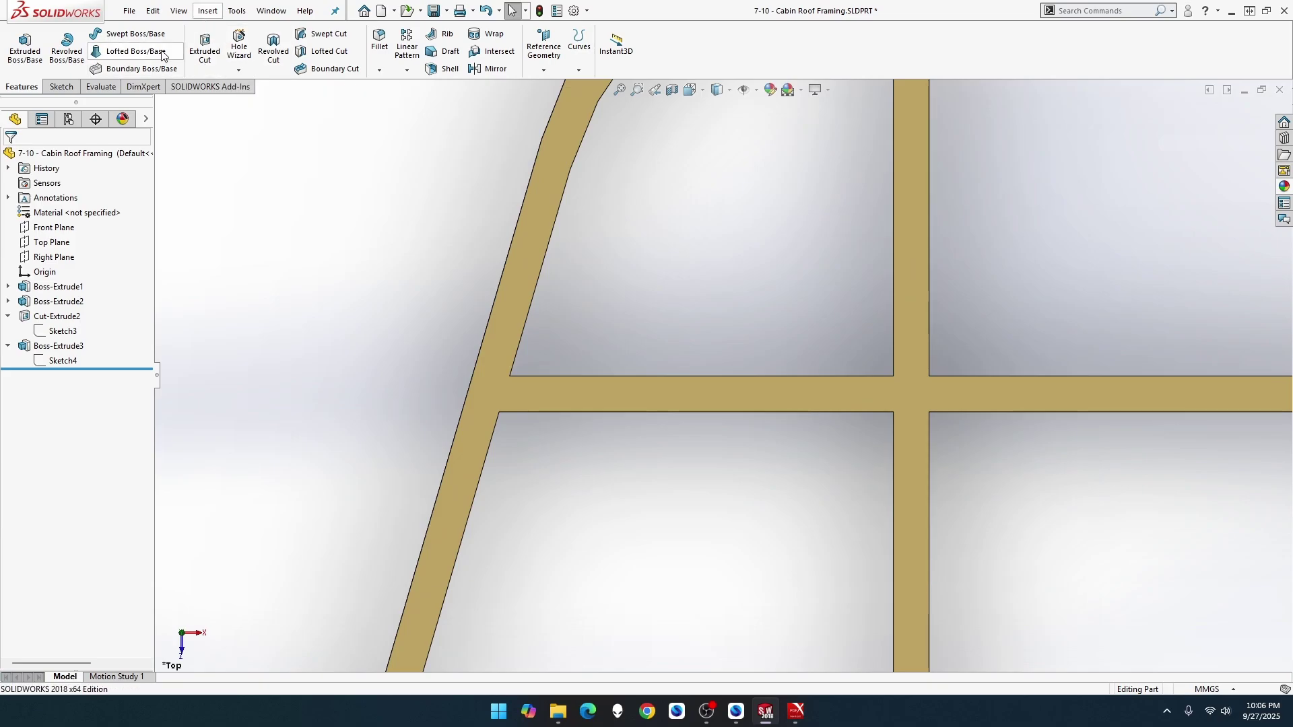
pyautogui.rightClick(64, 246)
pyautogui.click(76, 225)
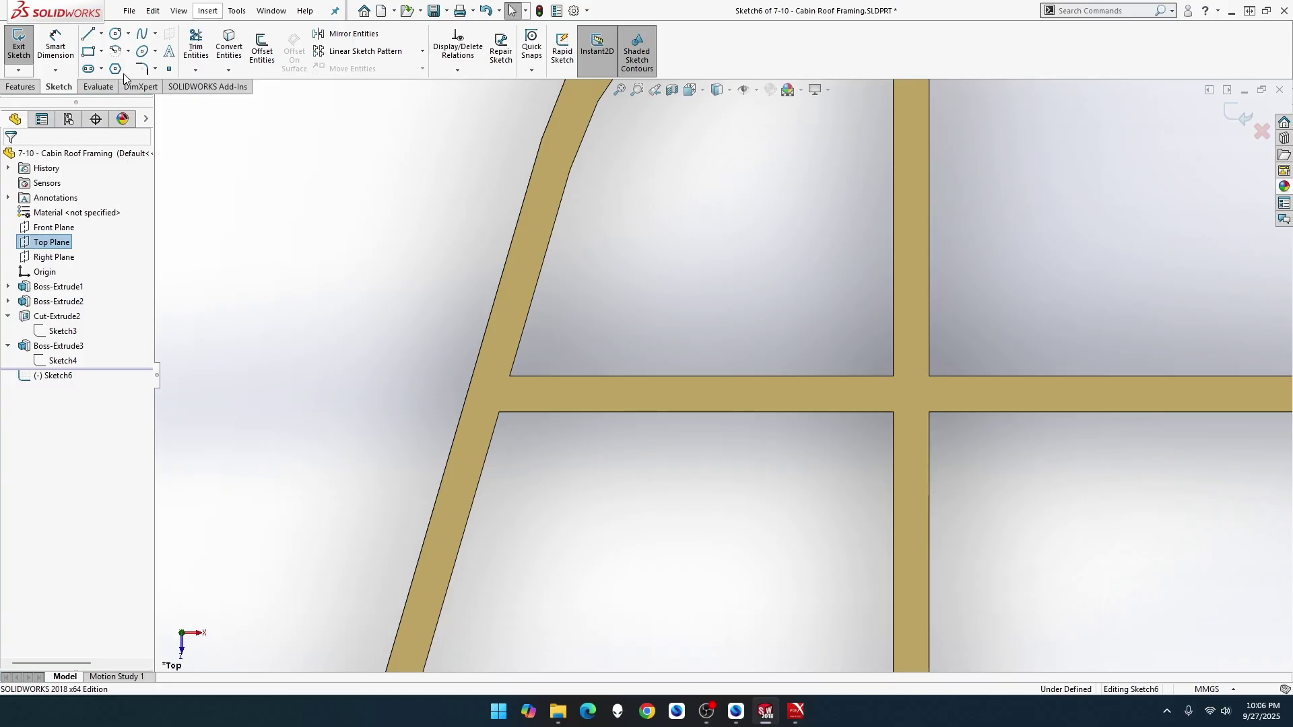
pyautogui.click(91, 34)
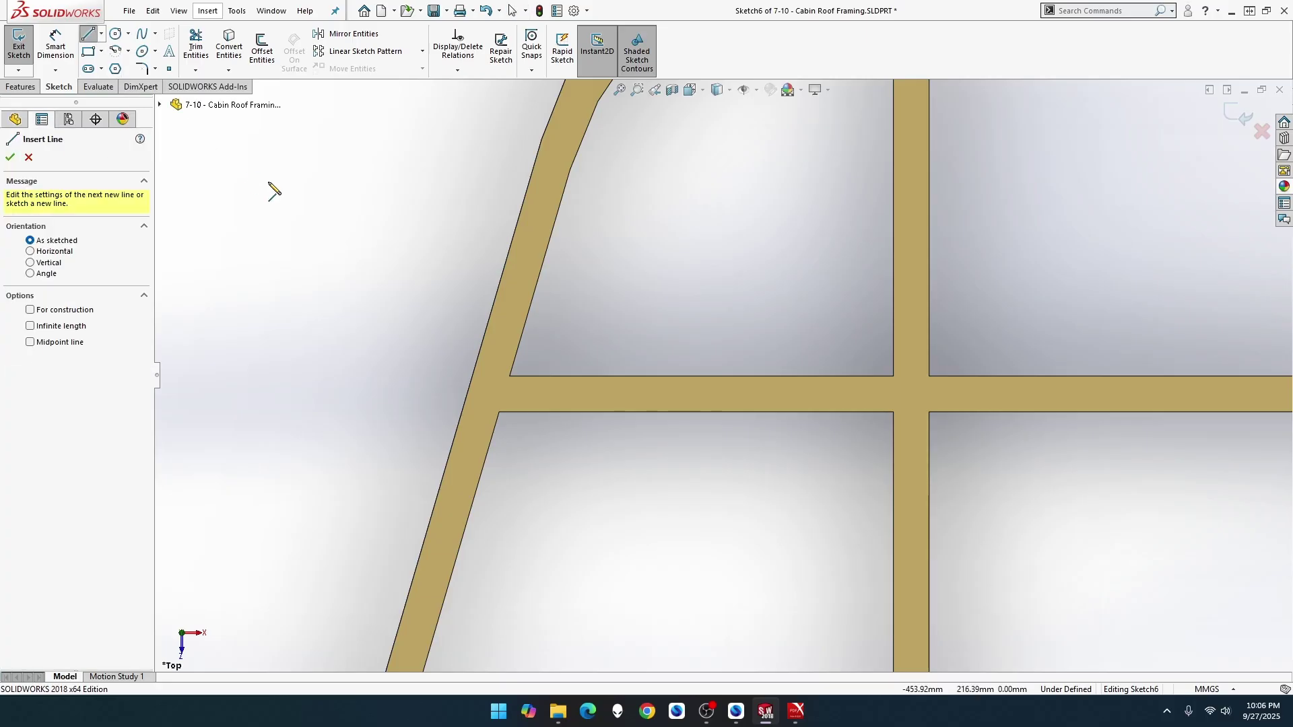
pyautogui.click(510, 377)
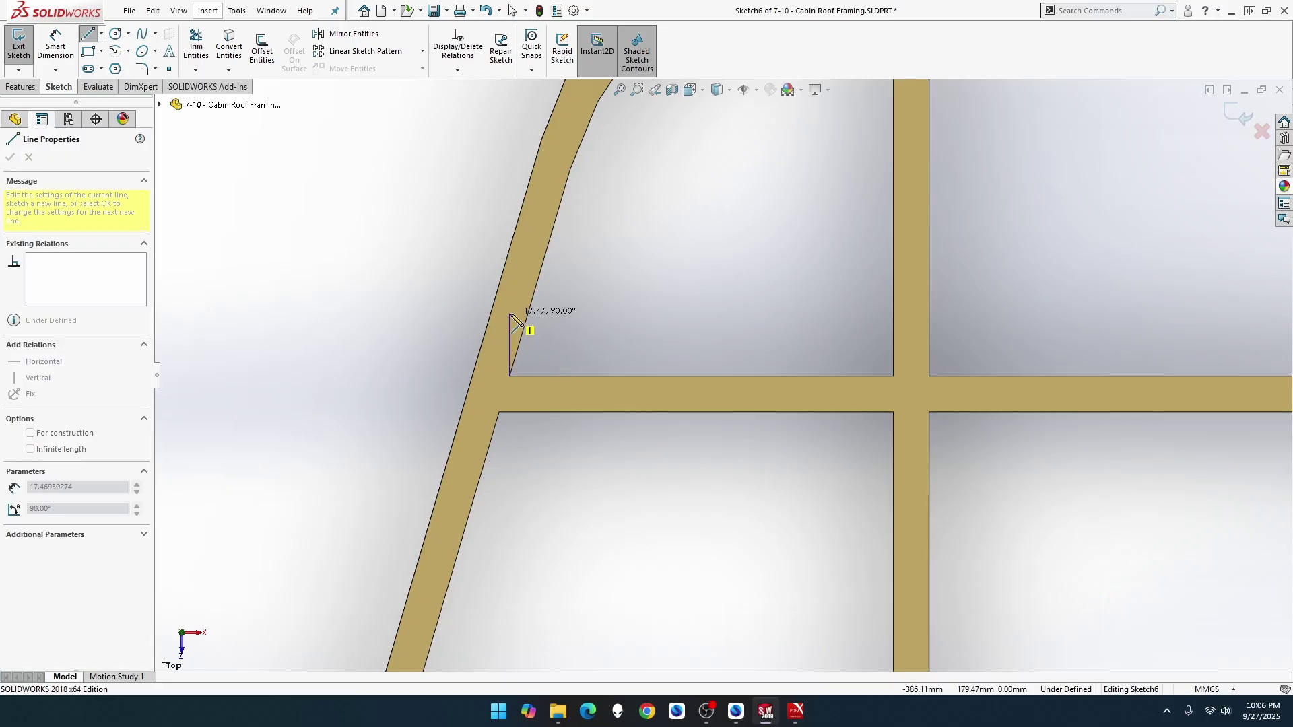
pyautogui.click(509, 313)
pyautogui.click(452, 301)
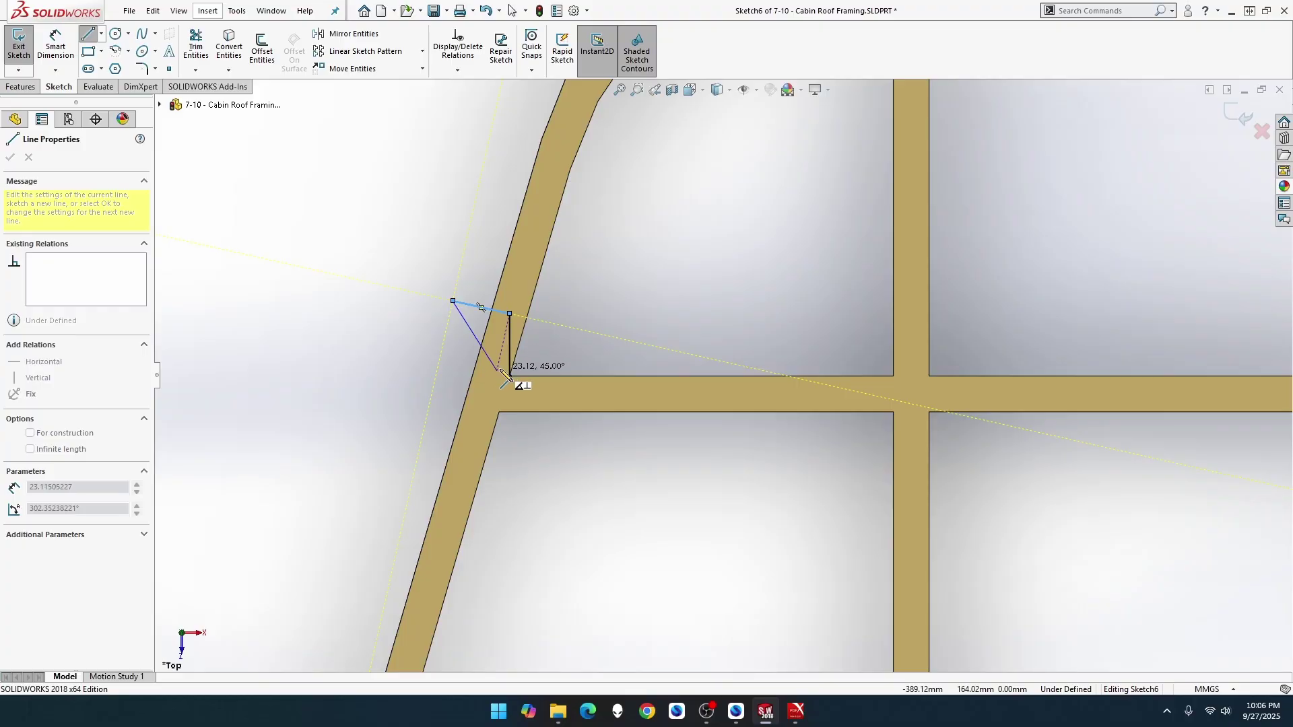
pyautogui.click(510, 377)
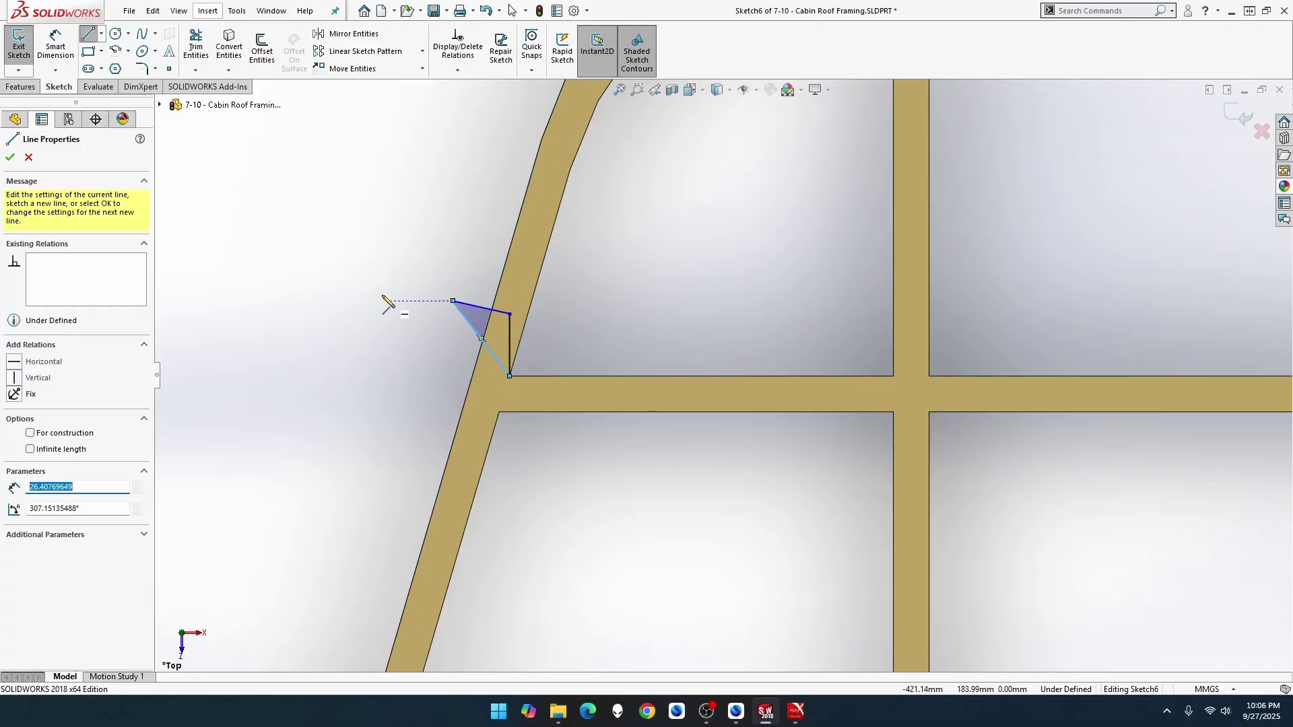
# Step: Dimension the triangle's vertical side at 12.09 mm
pyautogui.click(56, 46)
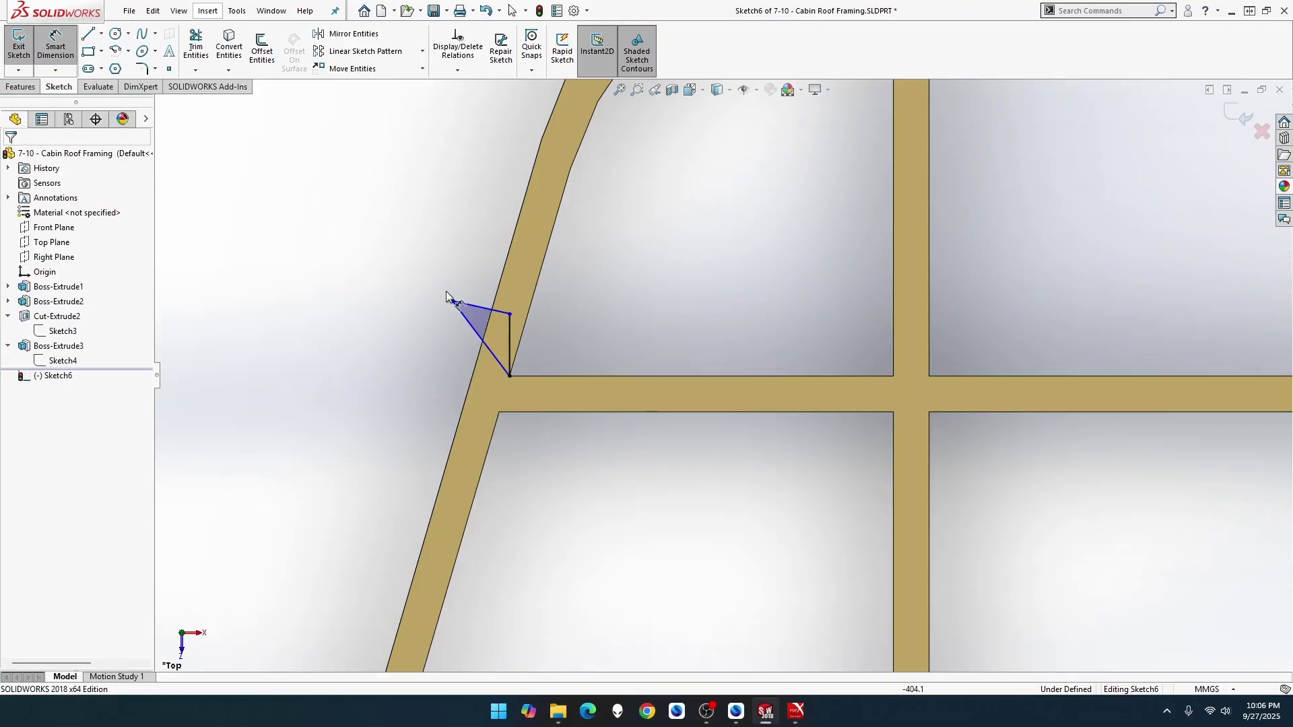
pyautogui.click(514, 343)
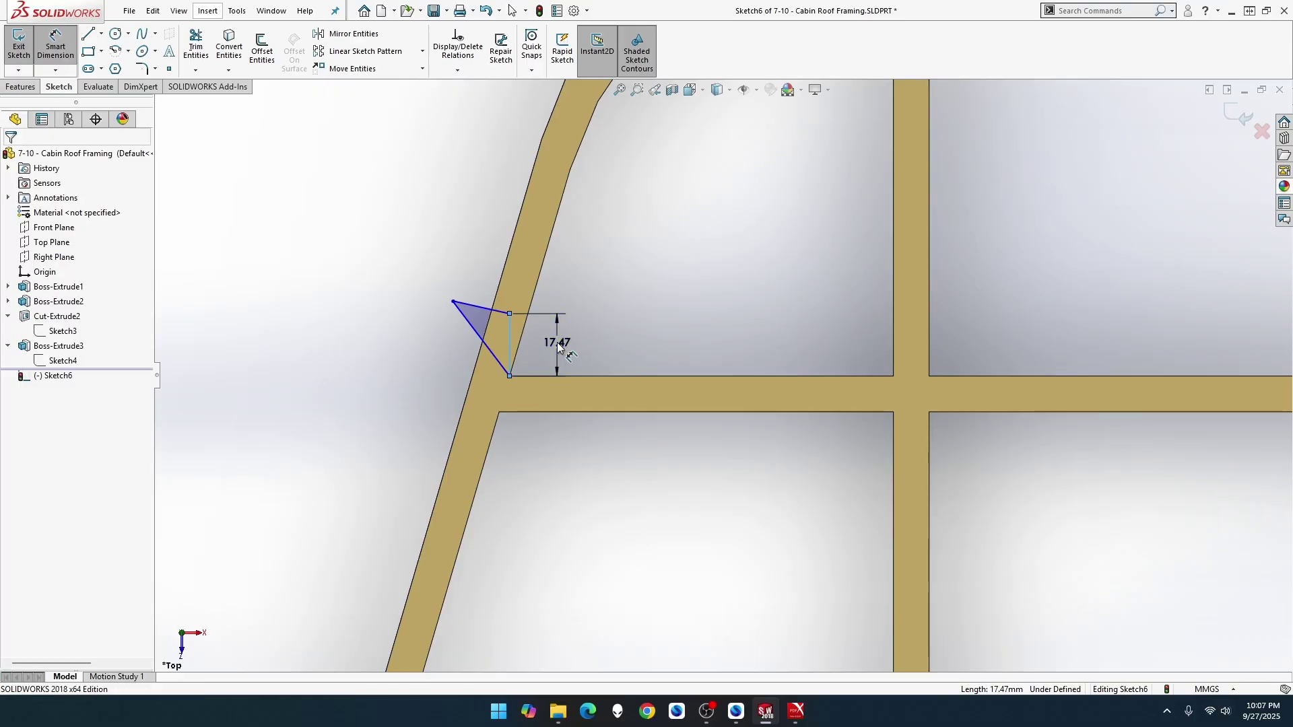
pyautogui.click(557, 346)
pyautogui.write('12/')
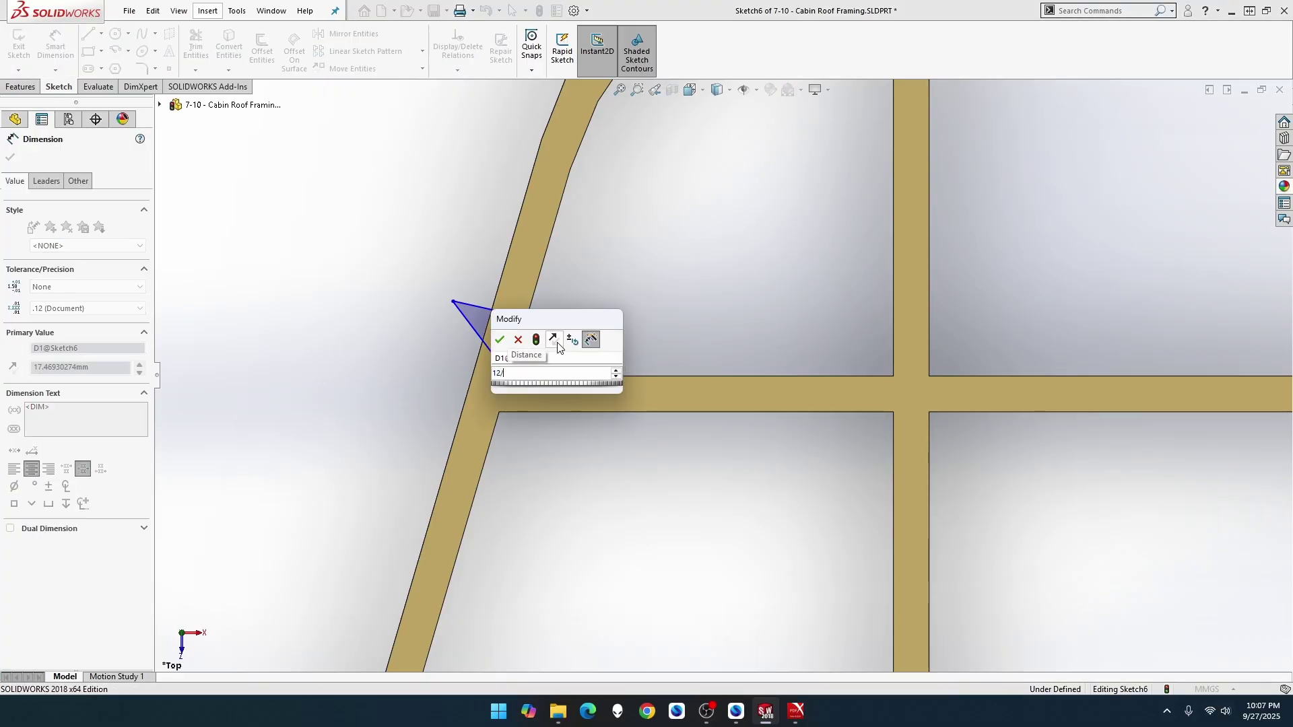
pyautogui.write('.09')
pyautogui.click(499, 339)
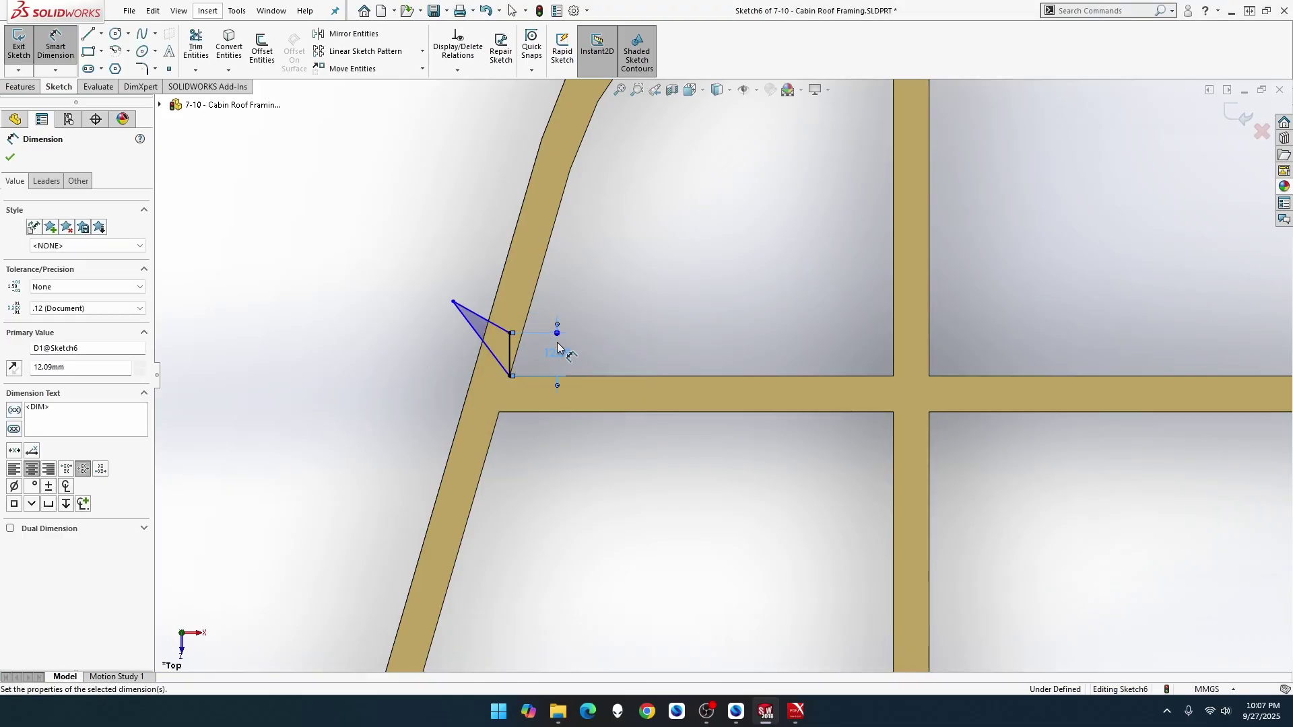
# Step: Dimension the triangle's upper slanted side at 12 mm, measured along the line
pyautogui.click(483, 324)
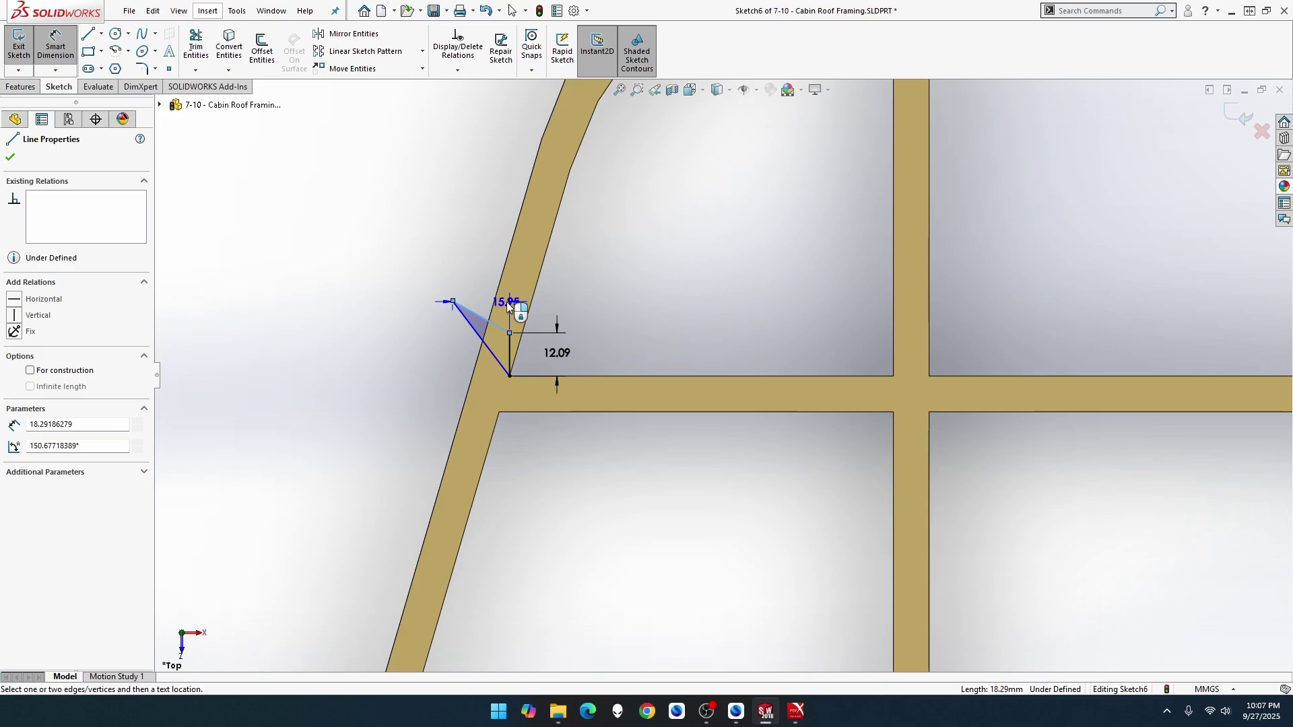
pyautogui.click(514, 289)
pyautogui.write('12')
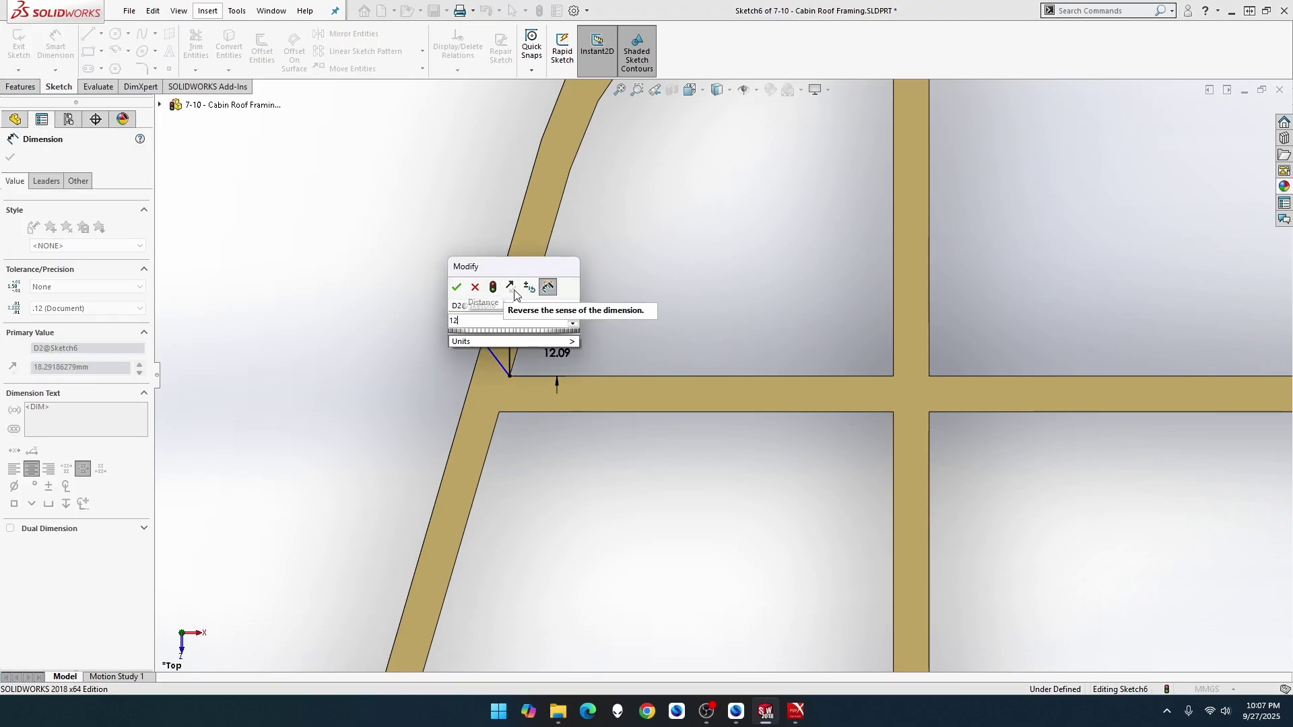
pyautogui.press('Return')
# Step: Try to dimension the triangle's longest side at 24.17 mm, and undo the latest dimension changes
pyautogui.click(489, 346)
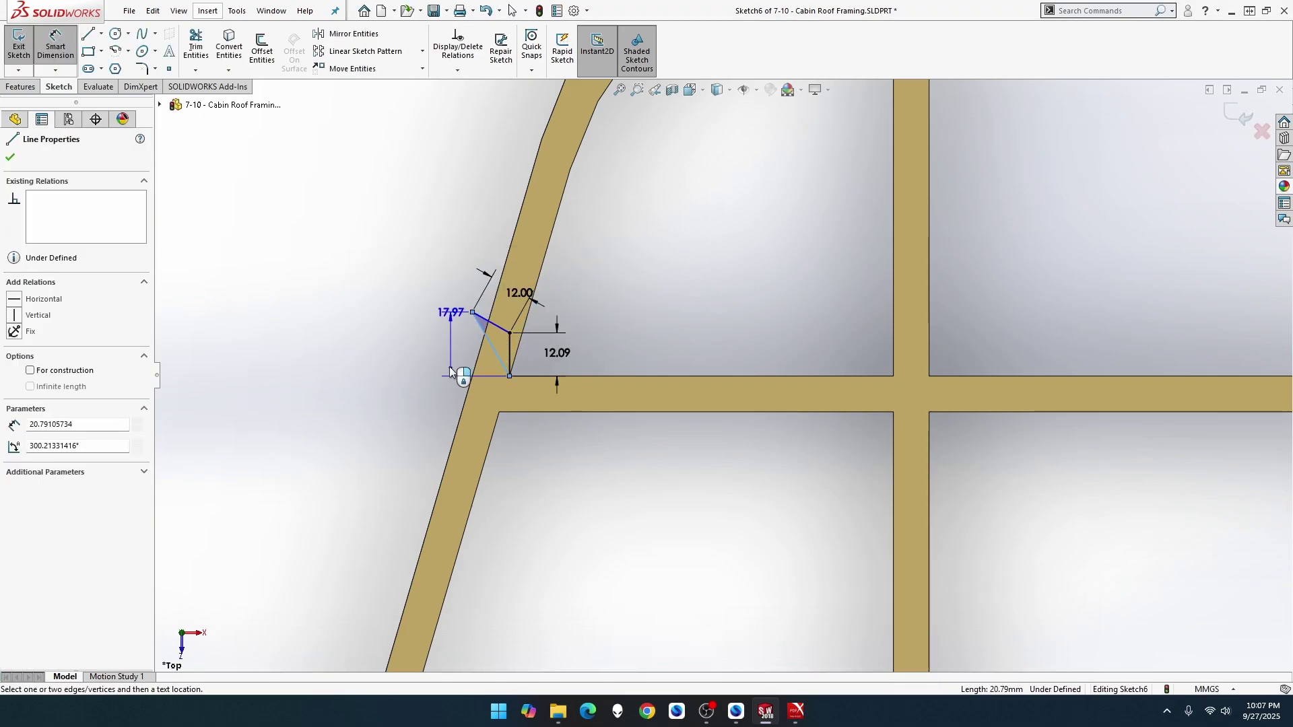
pyautogui.click(454, 381)
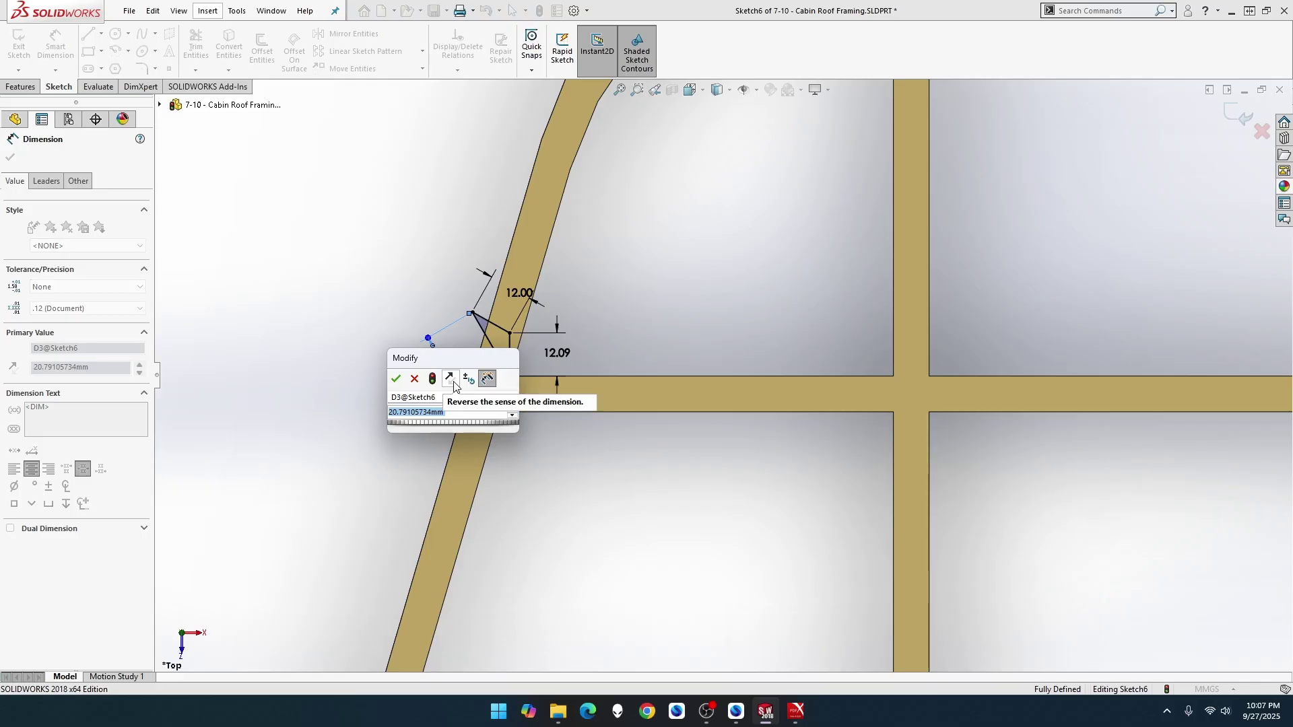
pyautogui.write('24.17')
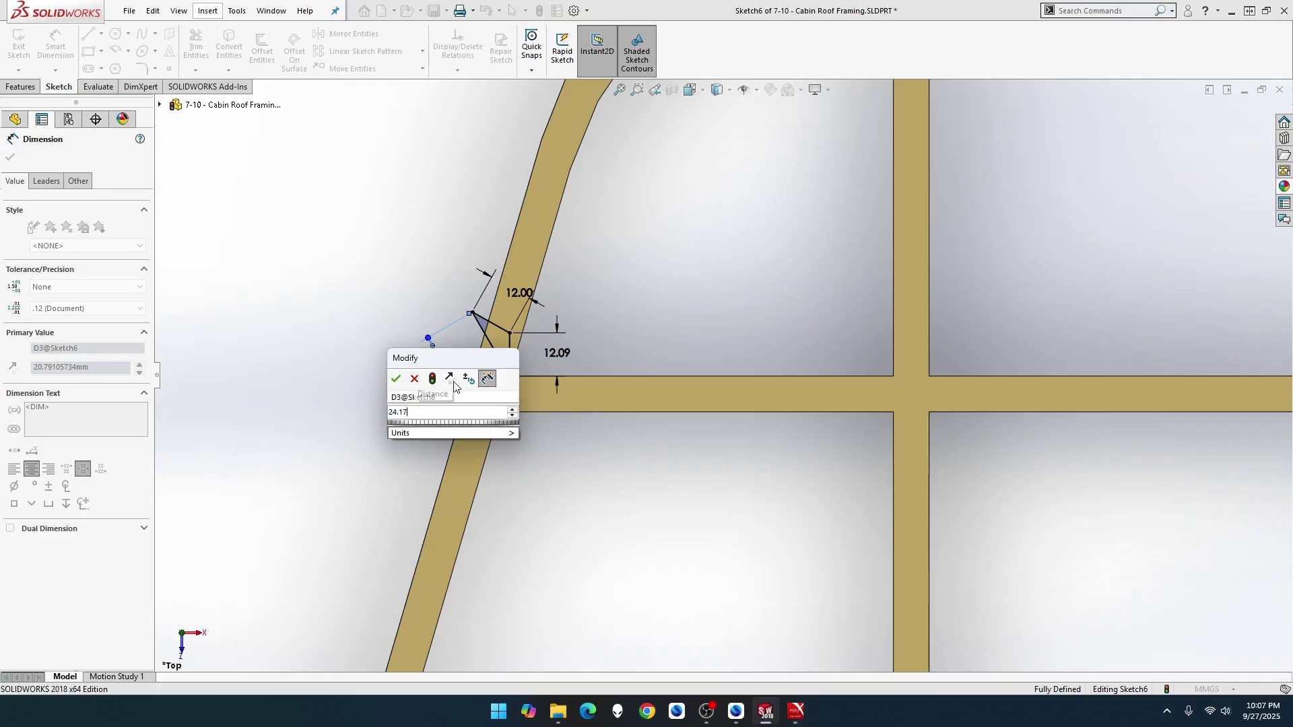
pyautogui.press('Return')
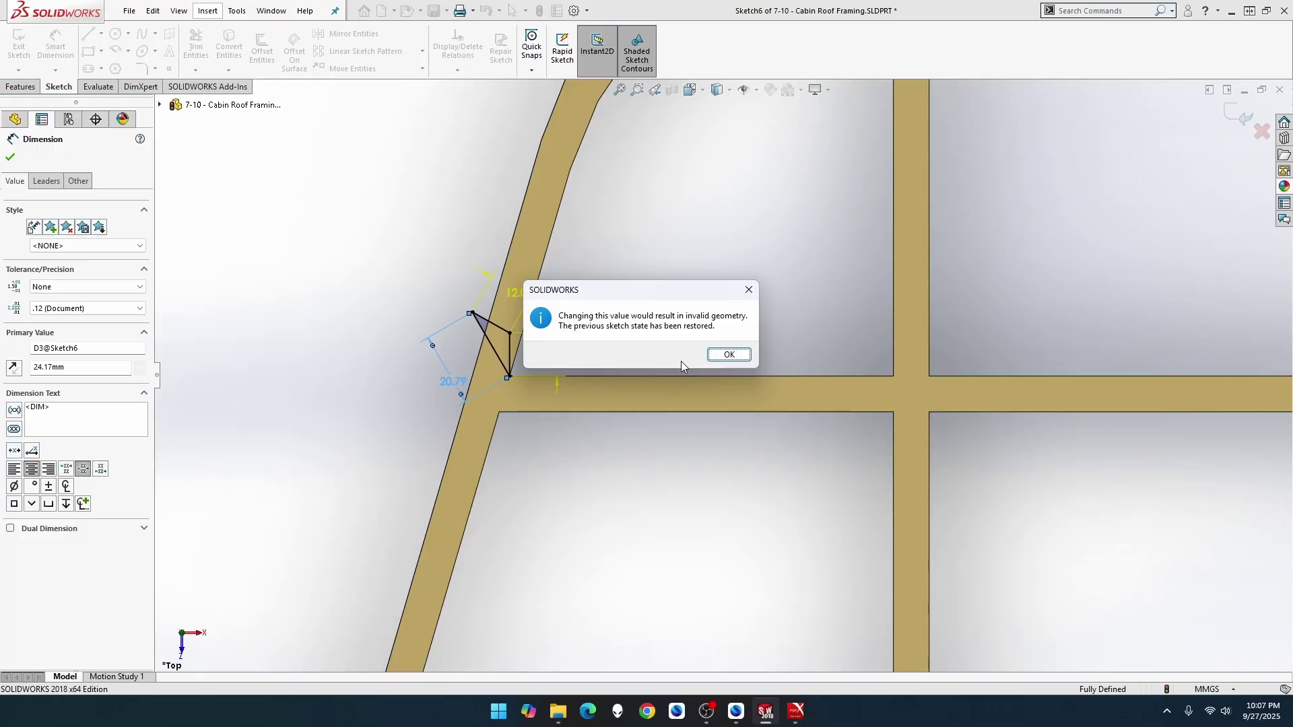
pyautogui.click(727, 355)
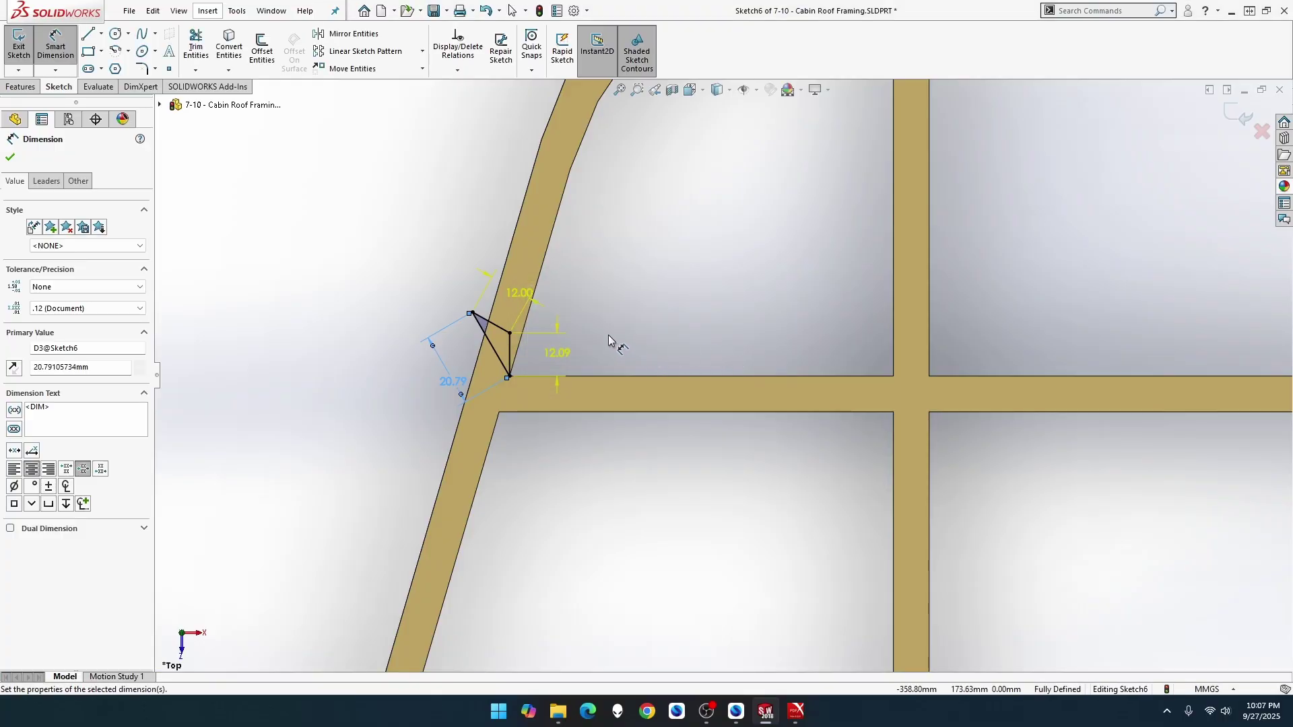
pyautogui.hotkey('ctrl', 'z')
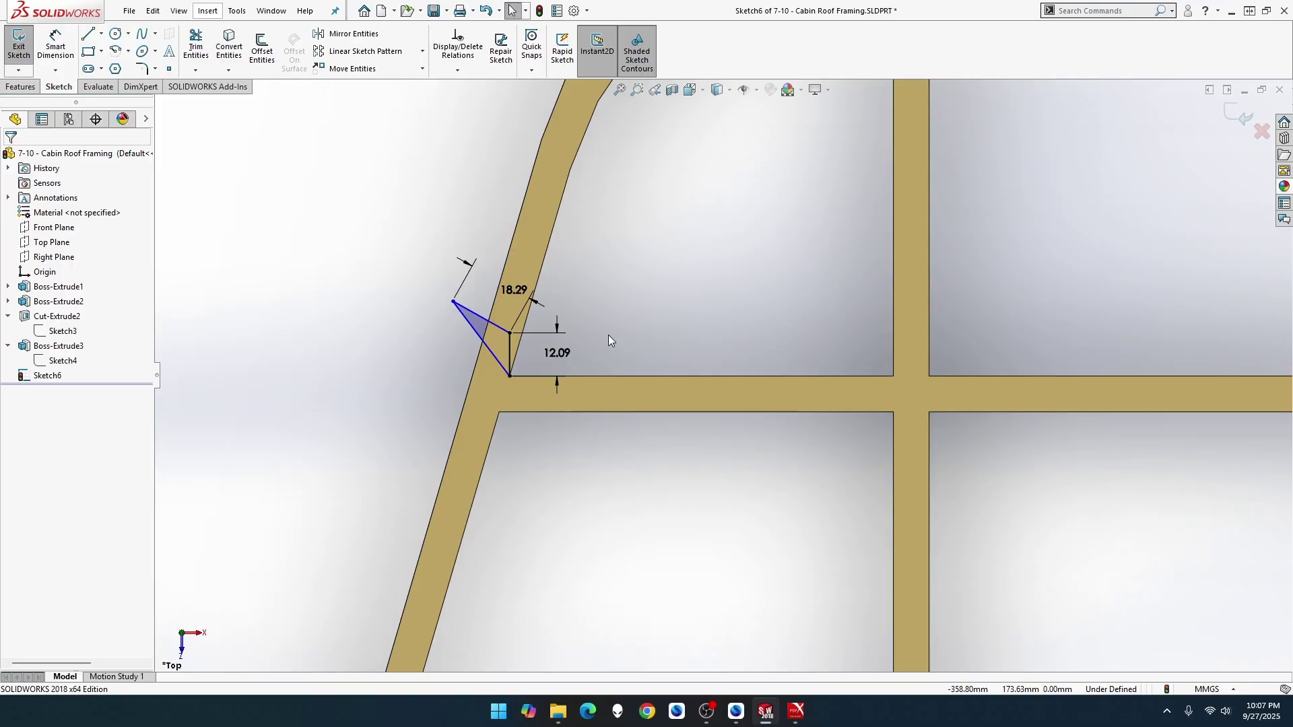
# Step: Set the length of the triangle's upper slanted side back to 12 mm
pyautogui.doubleClick(515, 298)
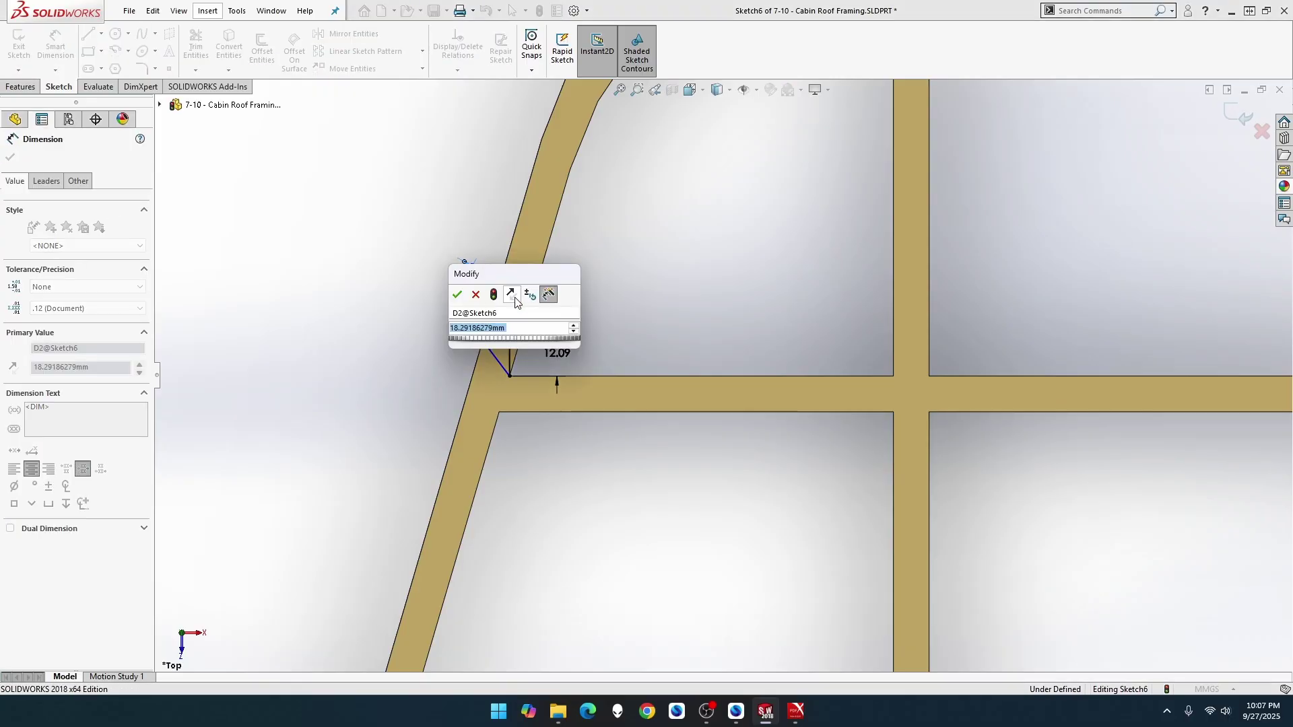
pyautogui.write('12')
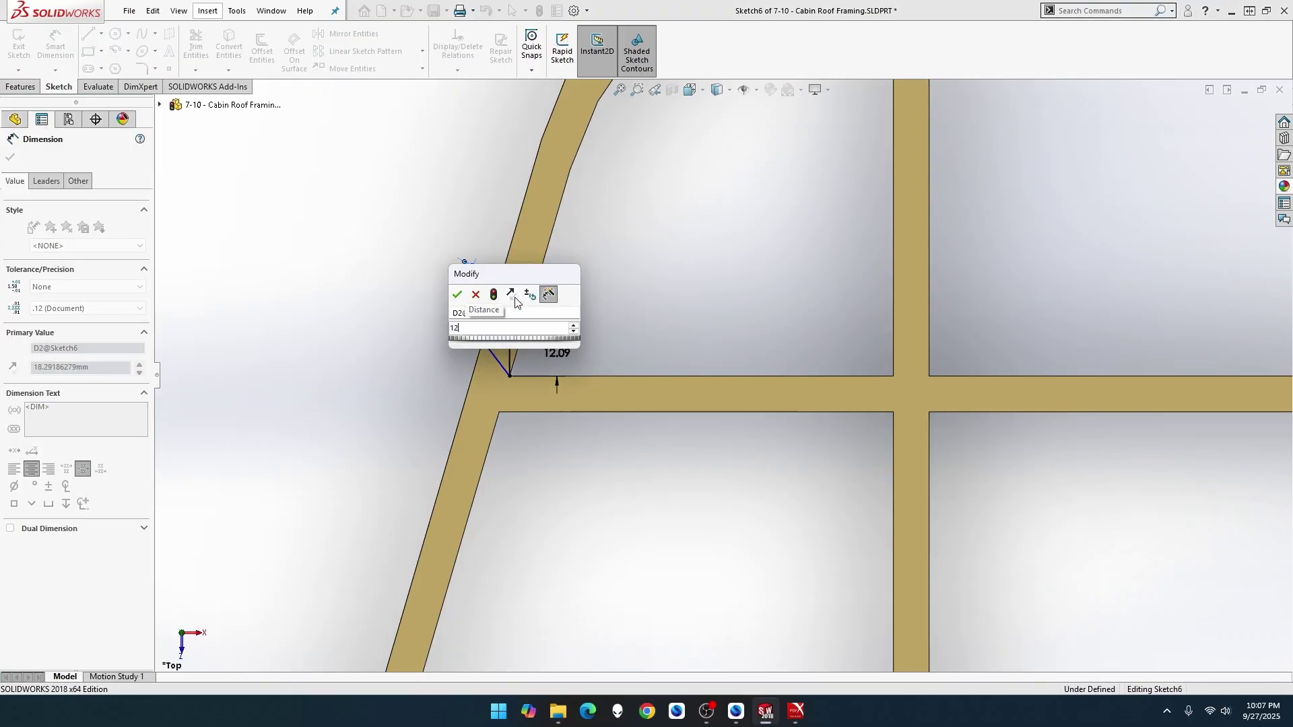
pyautogui.press('Return')
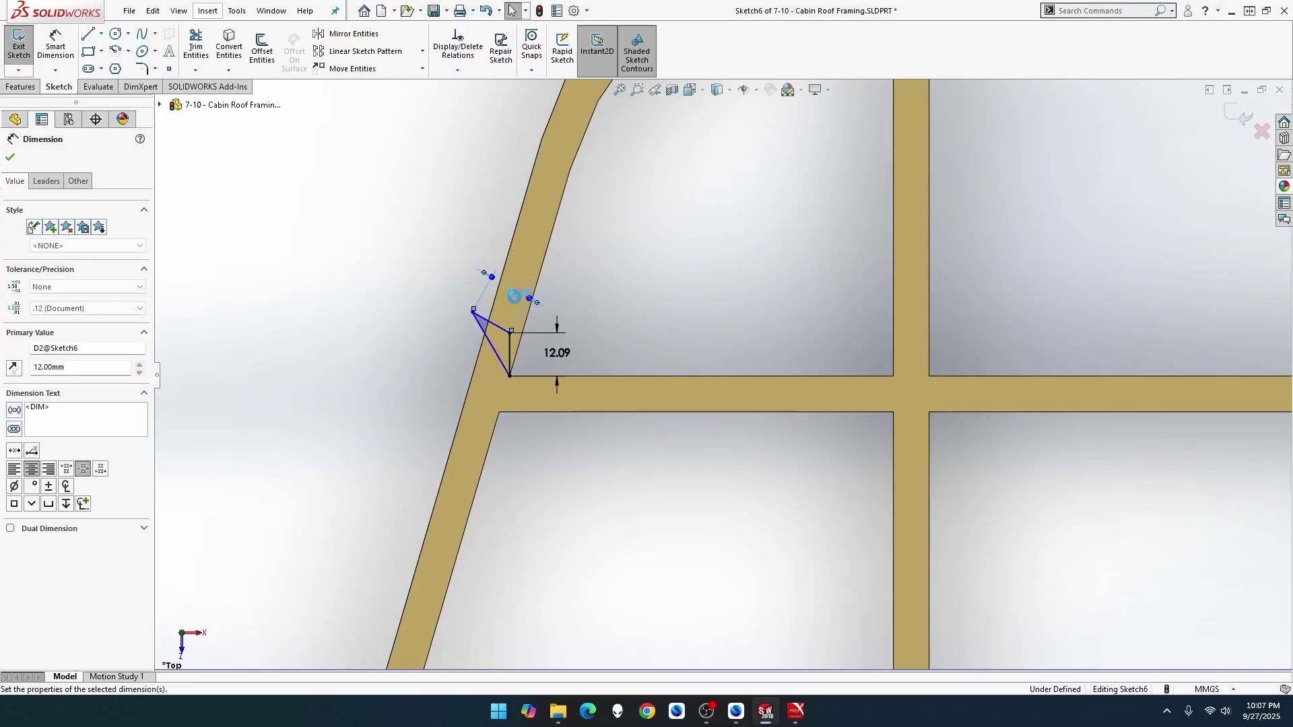
# Step: Try again to dimension the side from the crossmember's corner to the triangle's outer vertex at 24.17 mm
pyautogui.click(493, 347)
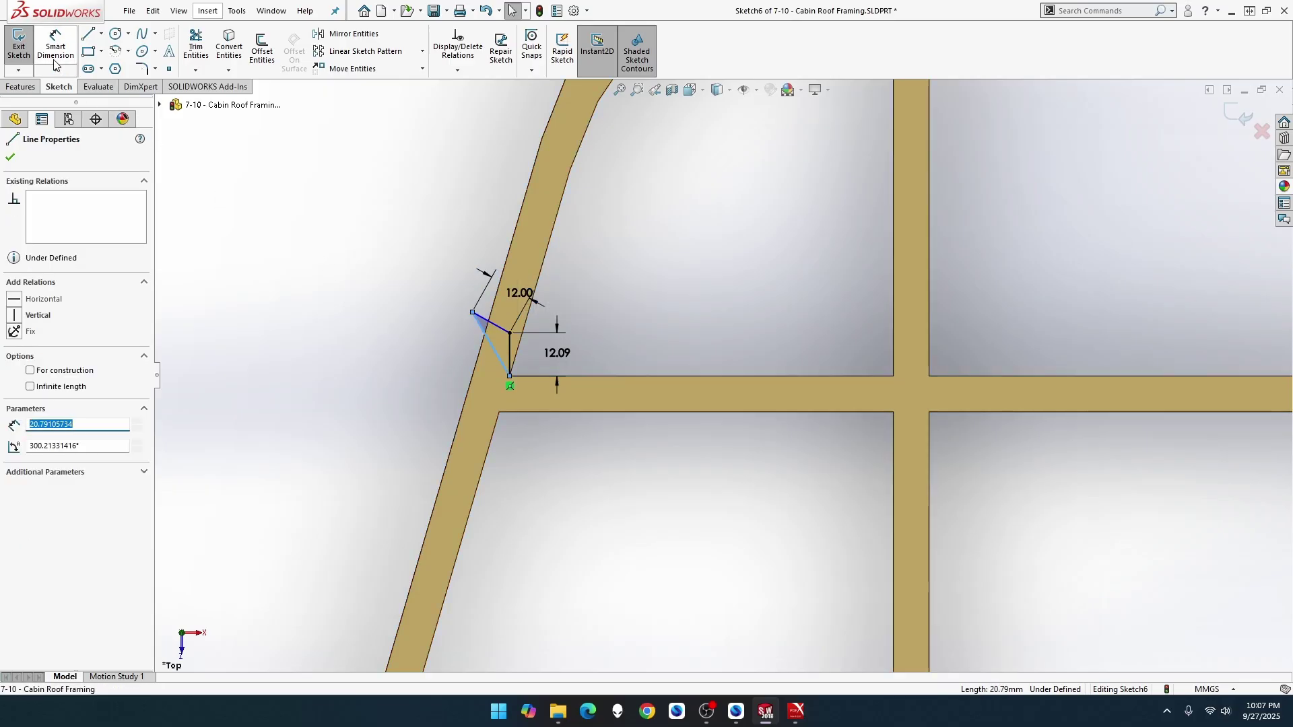
pyautogui.click(160, 142)
pyautogui.click(499, 364)
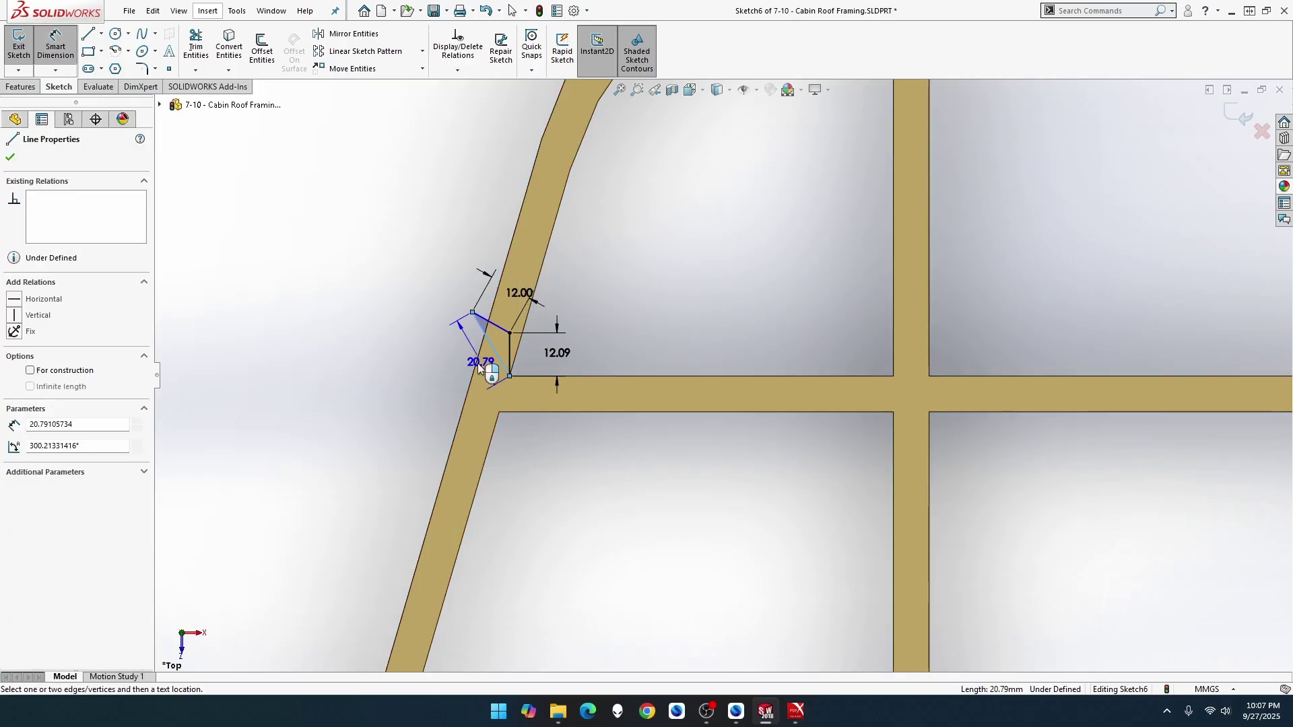
pyautogui.click(442, 390)
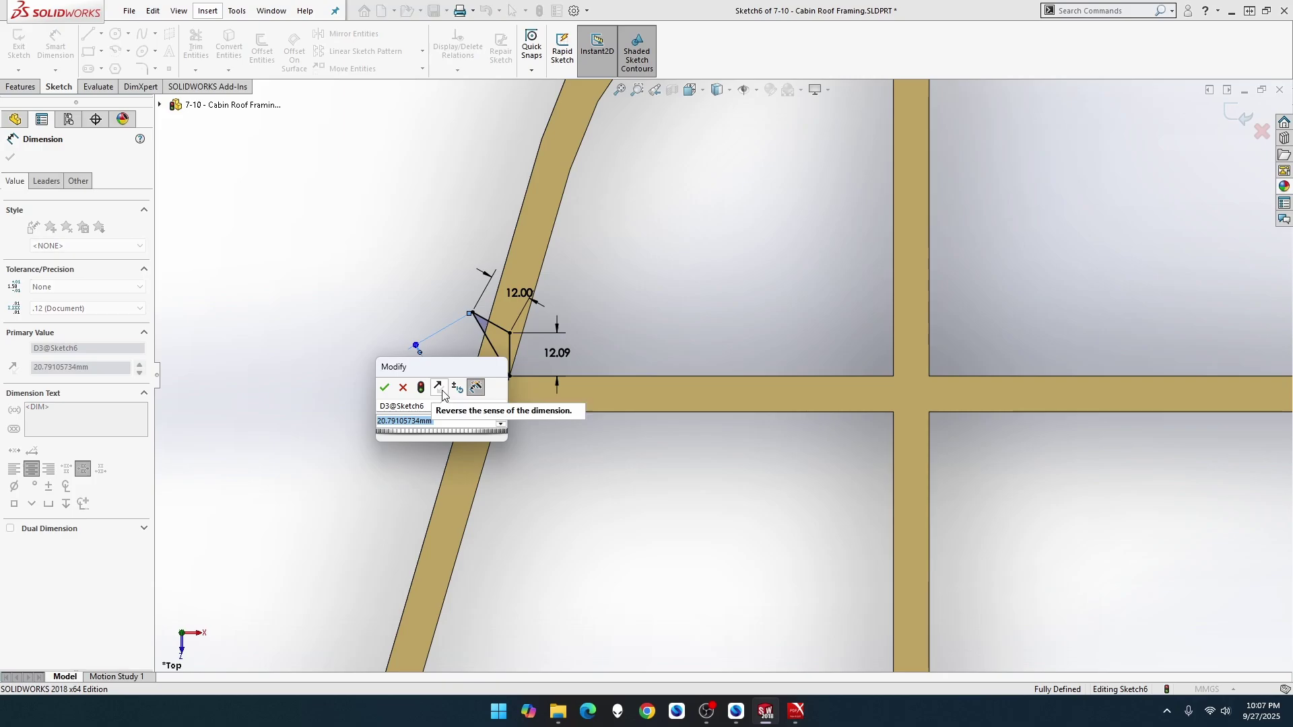
pyautogui.write('2')
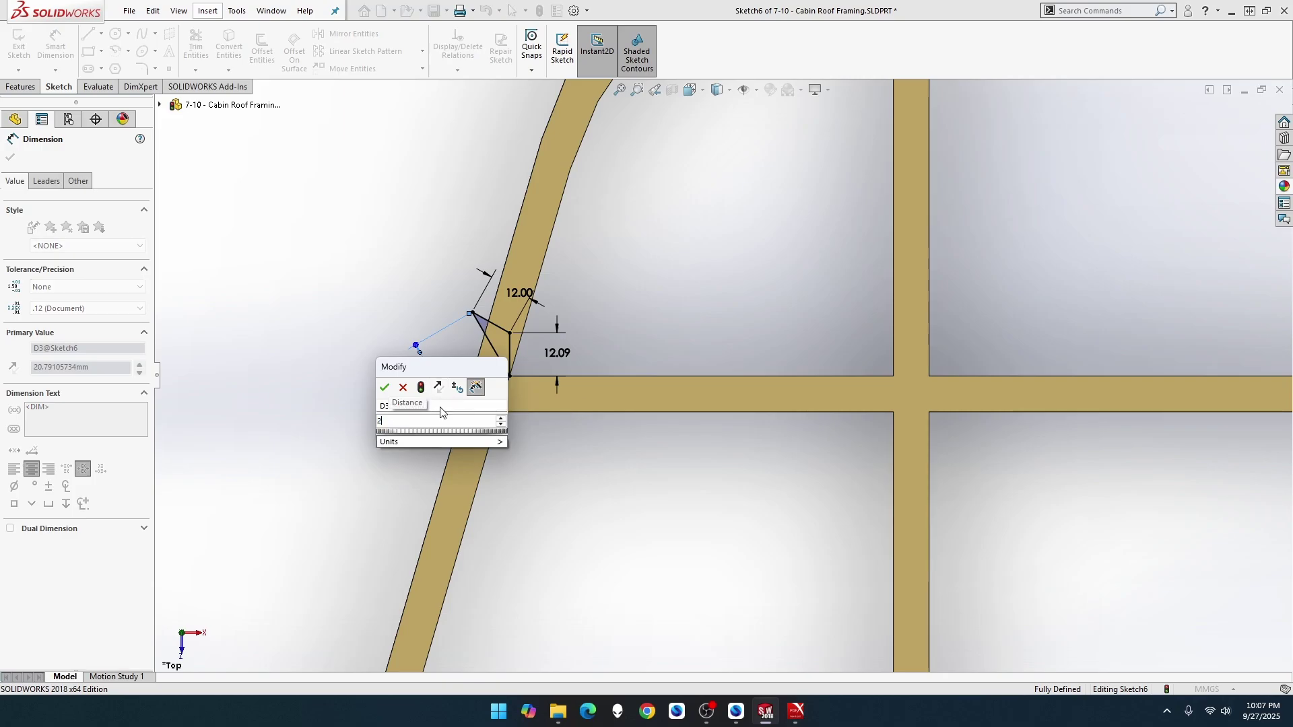
pyautogui.write('4.17')
pyautogui.press('Return')
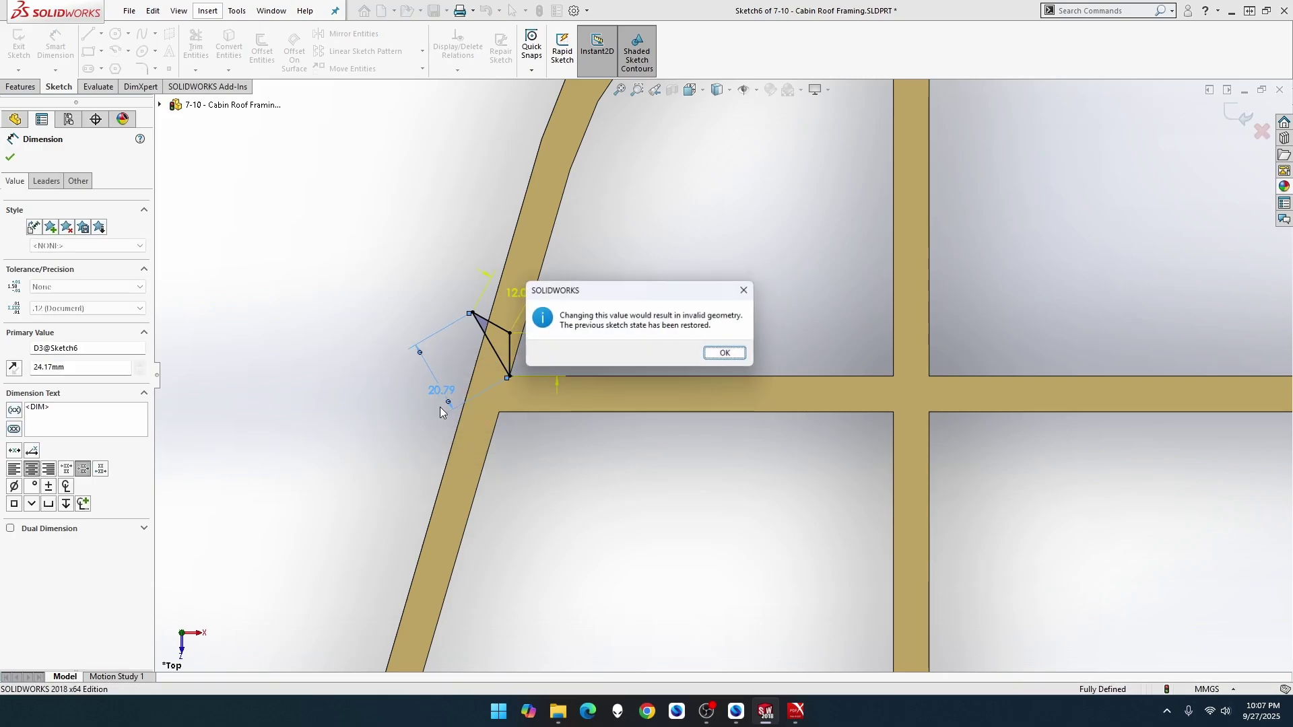
pyautogui.click(728, 354)
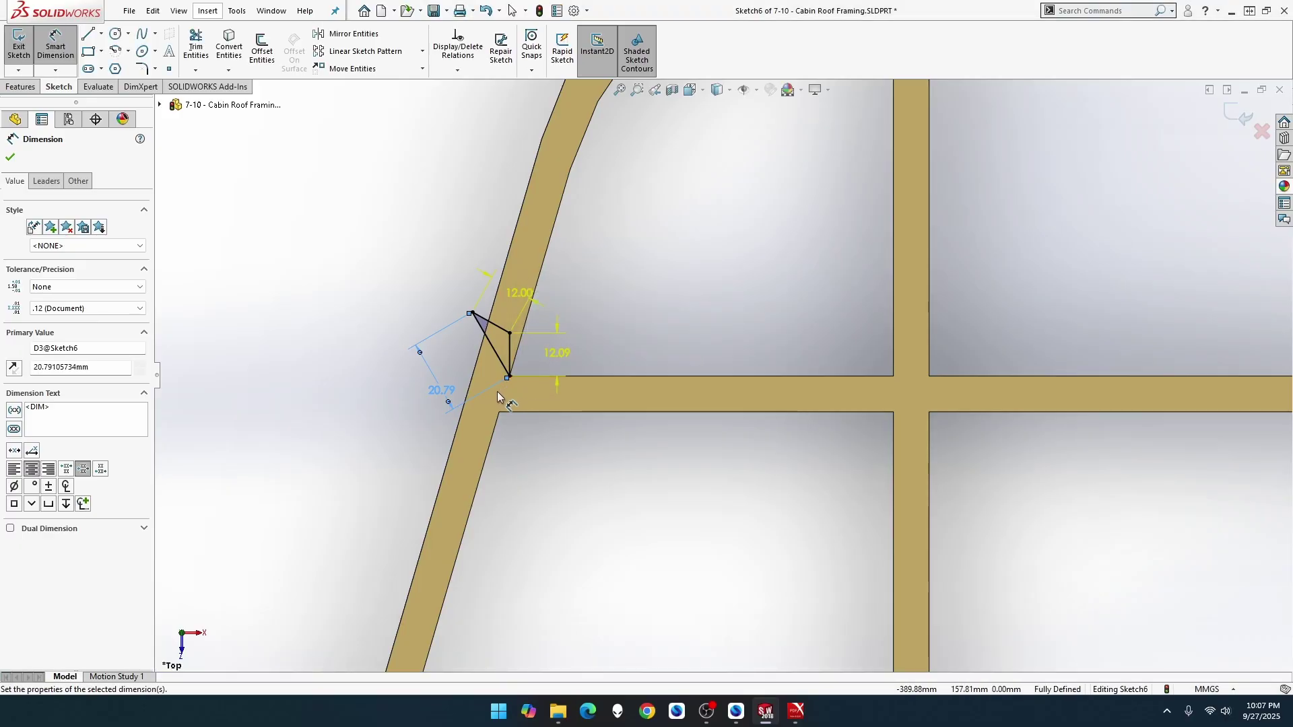
# Step: Delete the dimension on the triangle's longest side and move the free outer vertex slightly outward
pyautogui.press('Escape')
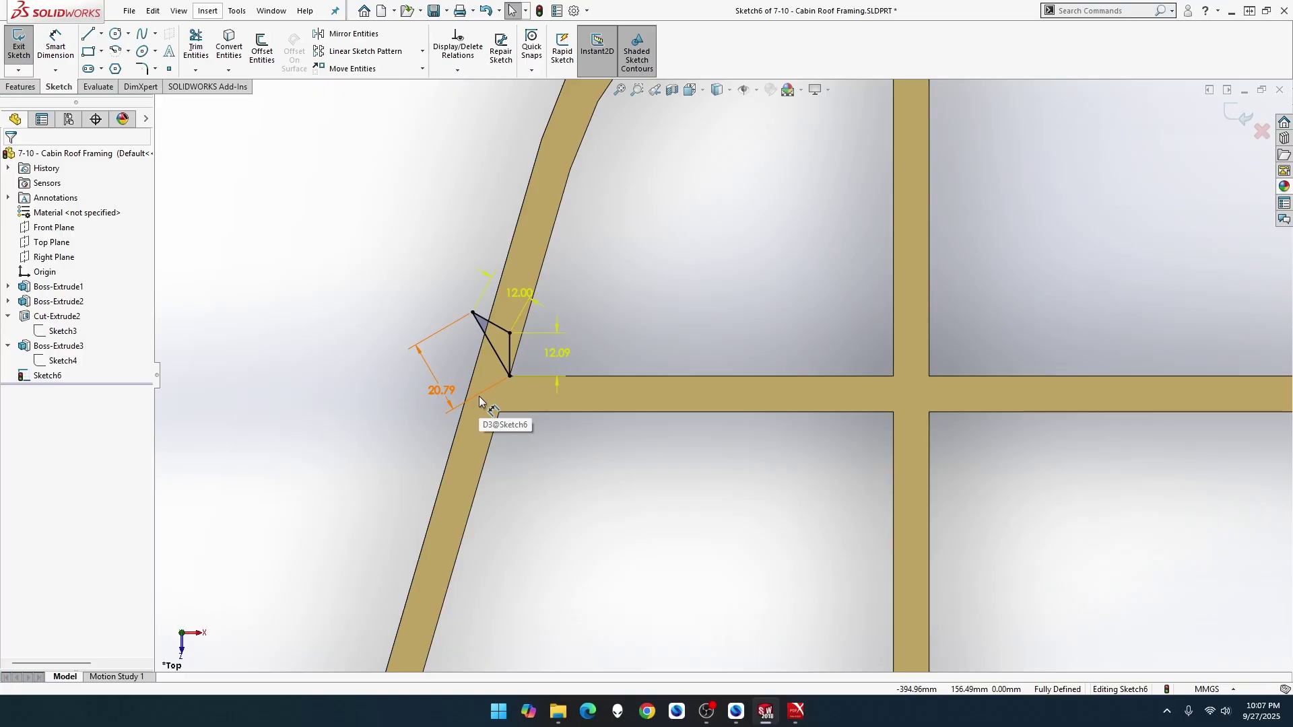
pyautogui.click(479, 396)
pyautogui.press('Delete')
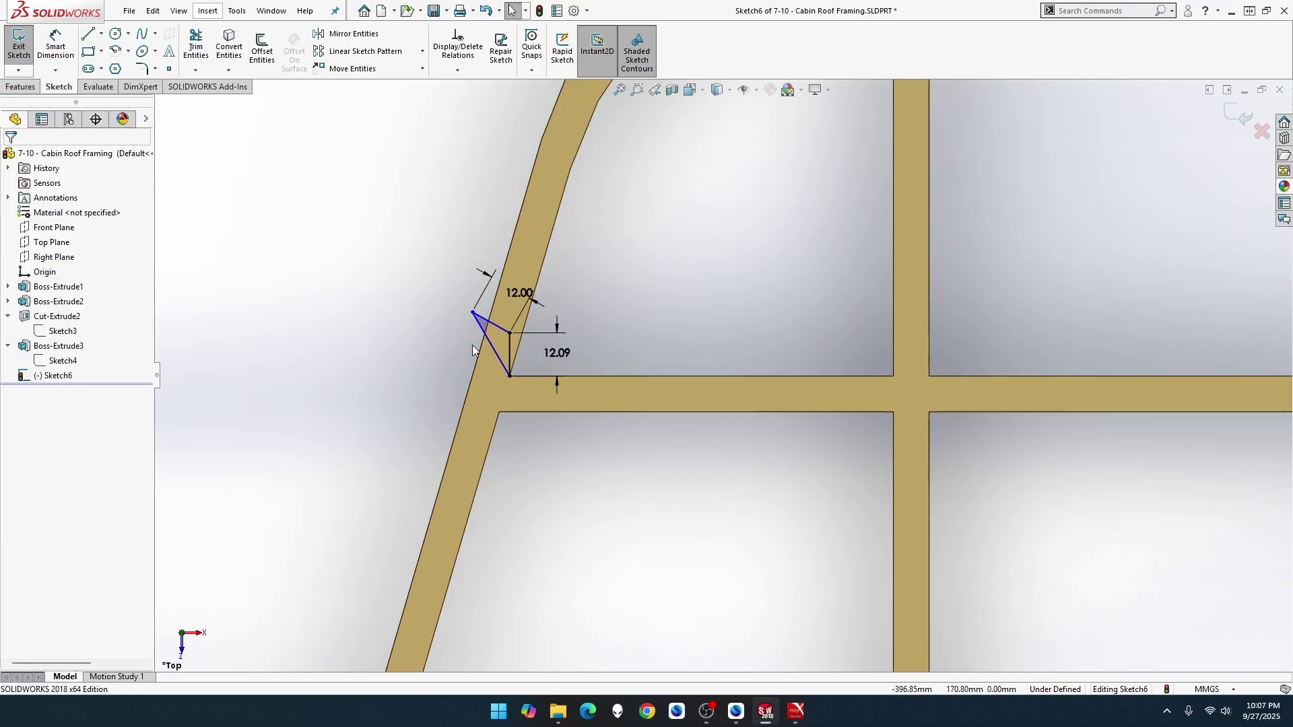
pyautogui.moveTo(472, 314)
pyautogui.mouseDown()
pyautogui.moveTo(451, 307)
pyautogui.moveTo(443, 342)
pyautogui.moveTo(455, 306)
pyautogui.mouseUp()
# Step: In the cabin frame assembly, view the roof framing's top face straight on and examine the sketched triangle against the front support tube
pyautogui.press('Tab')
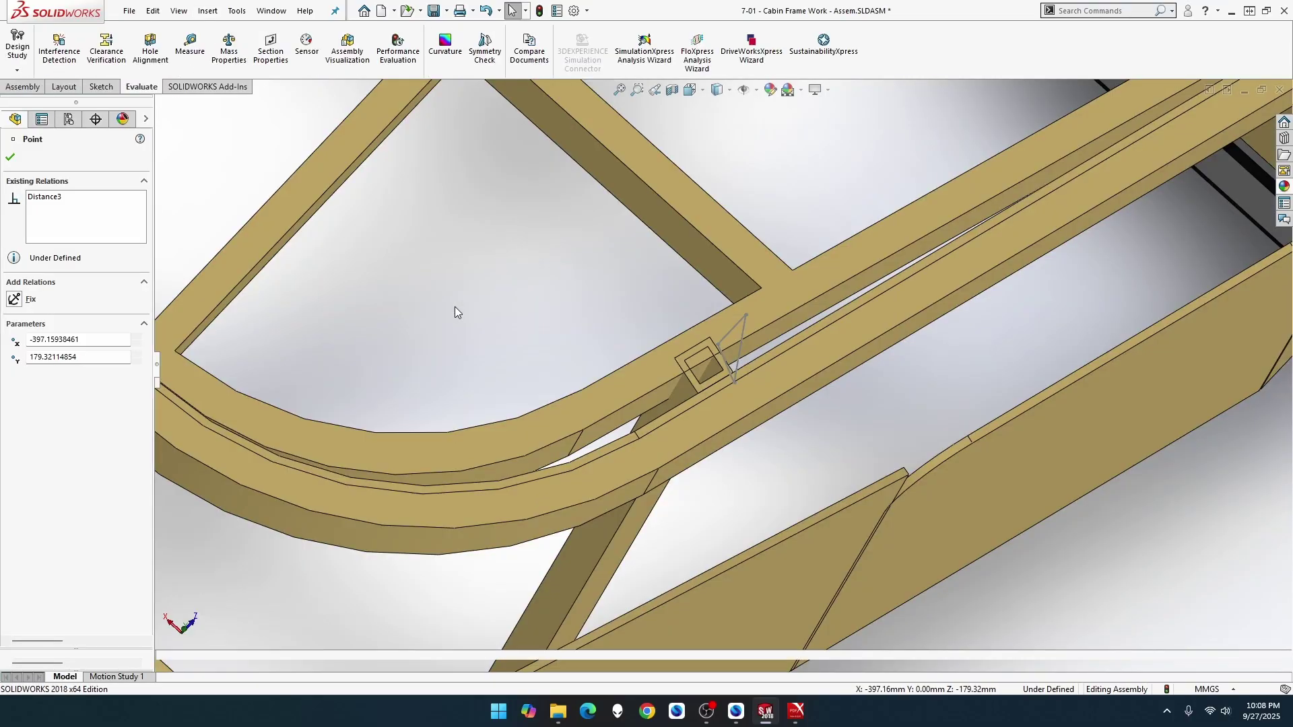
pyautogui.hotkey('ctrl', 'Tab')
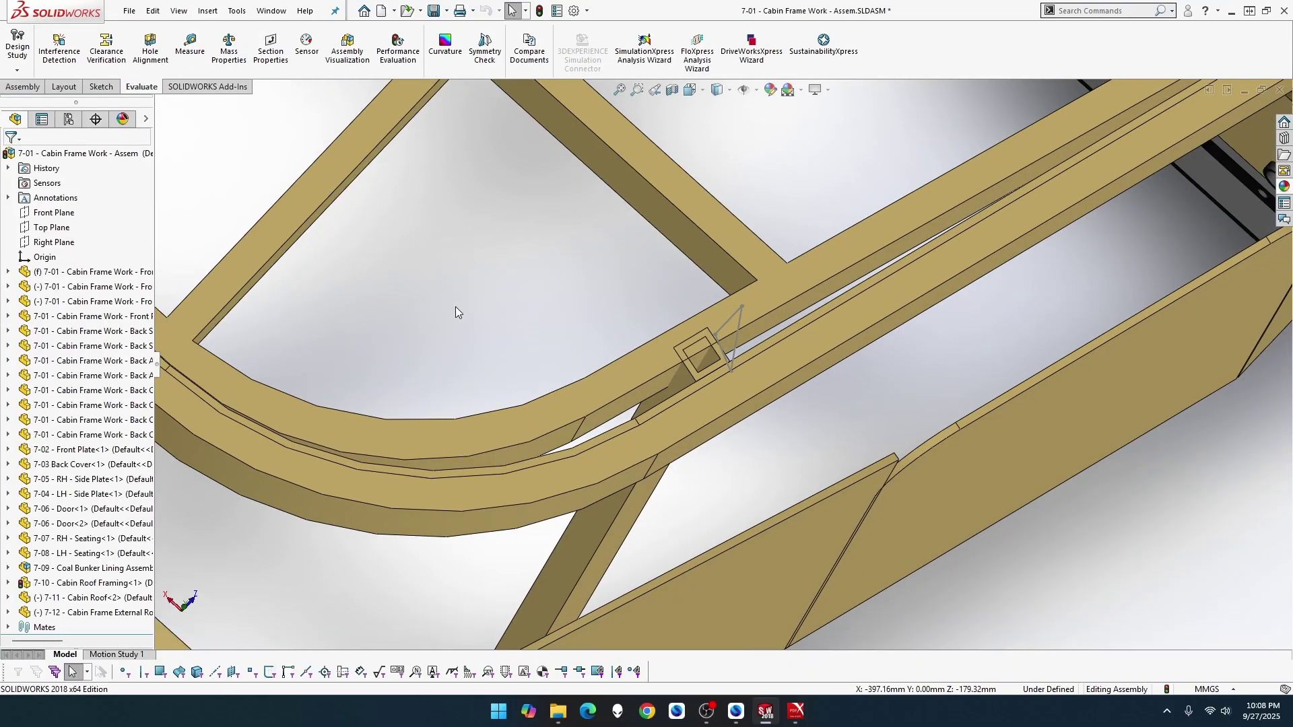
pyautogui.moveTo(497, 323)
pyautogui.mouseDown(button='middle')
pyautogui.moveTo(485, 326)
pyautogui.moveTo(497, 332)
pyautogui.moveTo(496, 308)
pyautogui.moveTo(471, 283)
pyautogui.moveTo(502, 326)
pyautogui.mouseUp(button='middle')
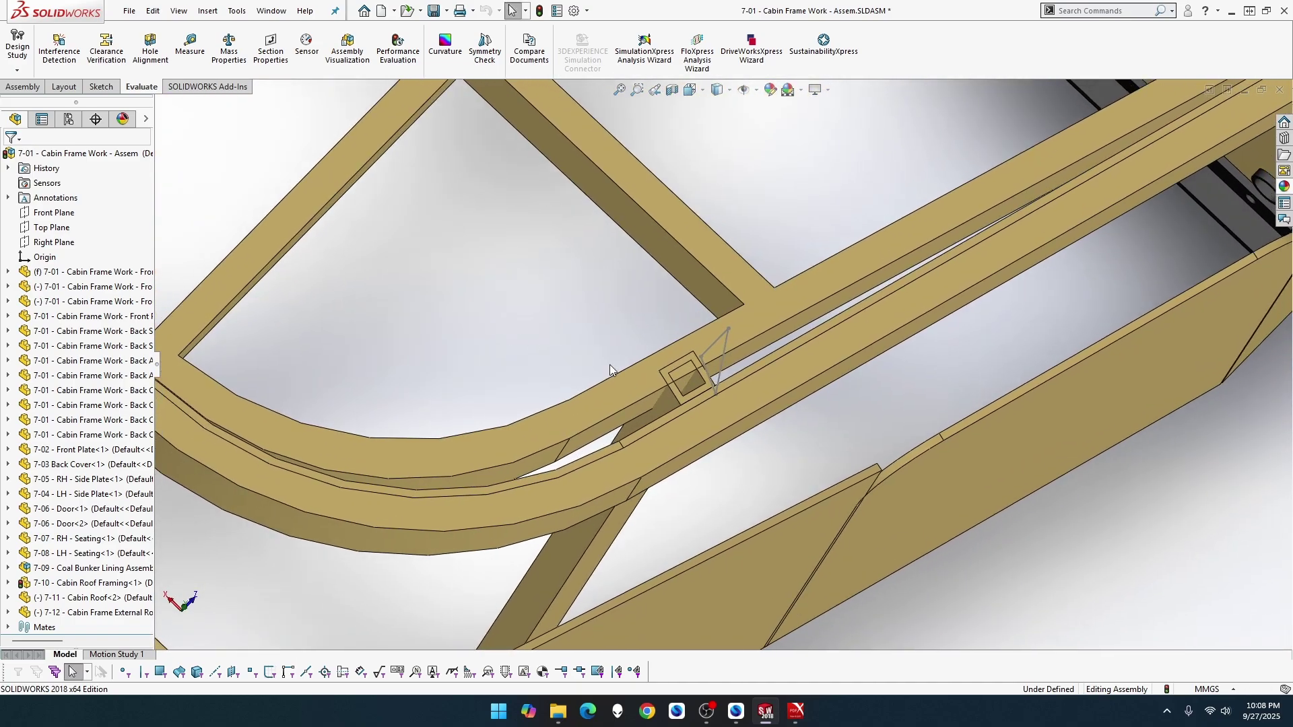
pyautogui.rightClick(655, 374)
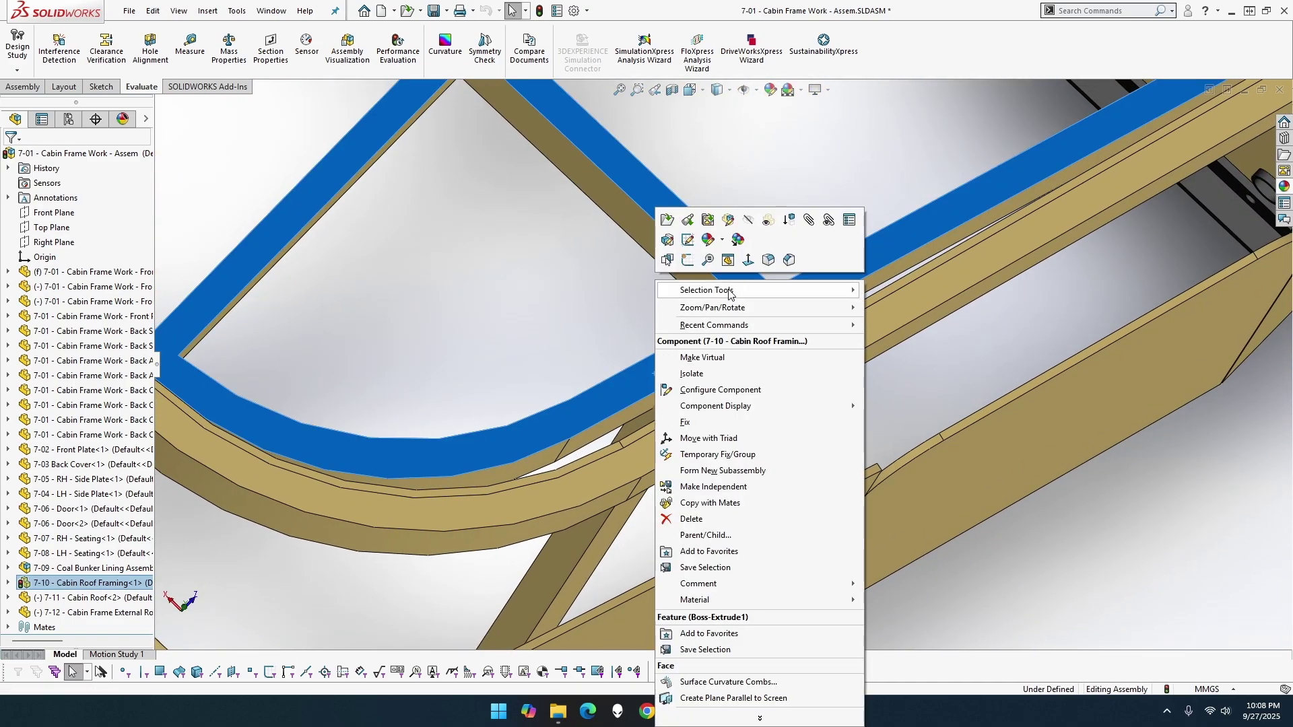
pyautogui.click(748, 260)
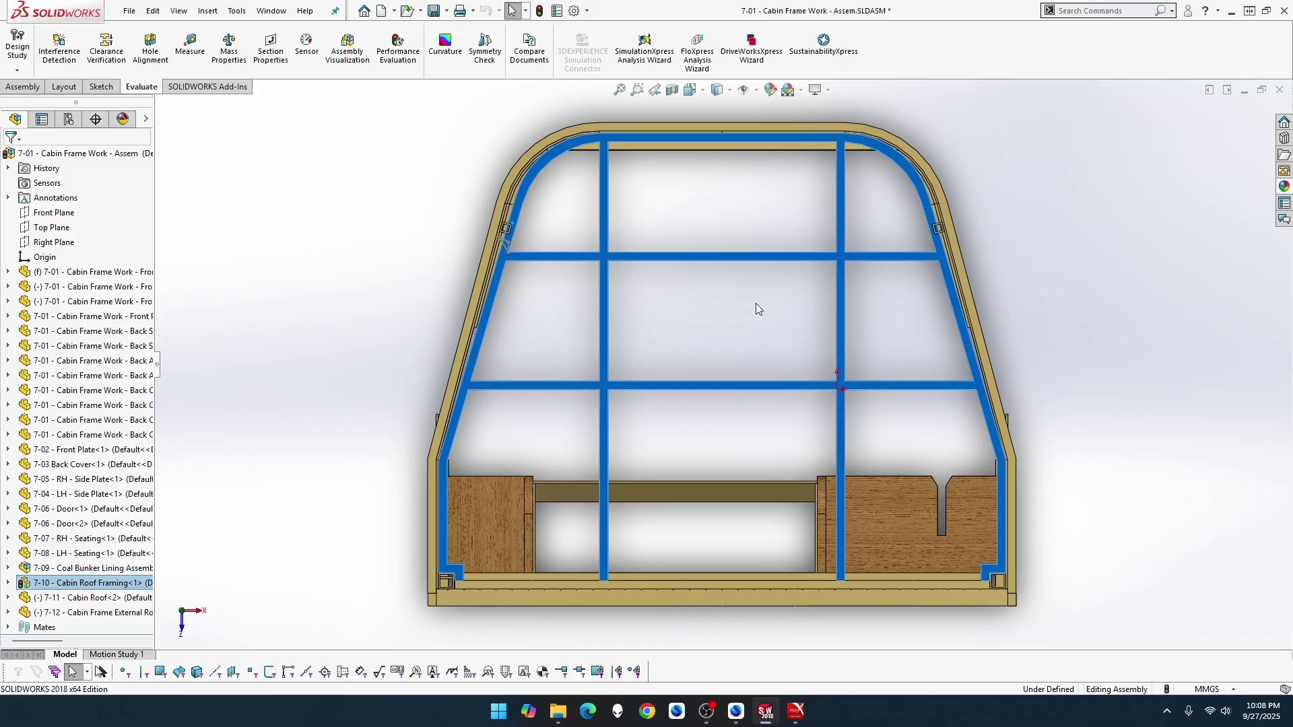
pyautogui.scroll(-10, 524, 226)
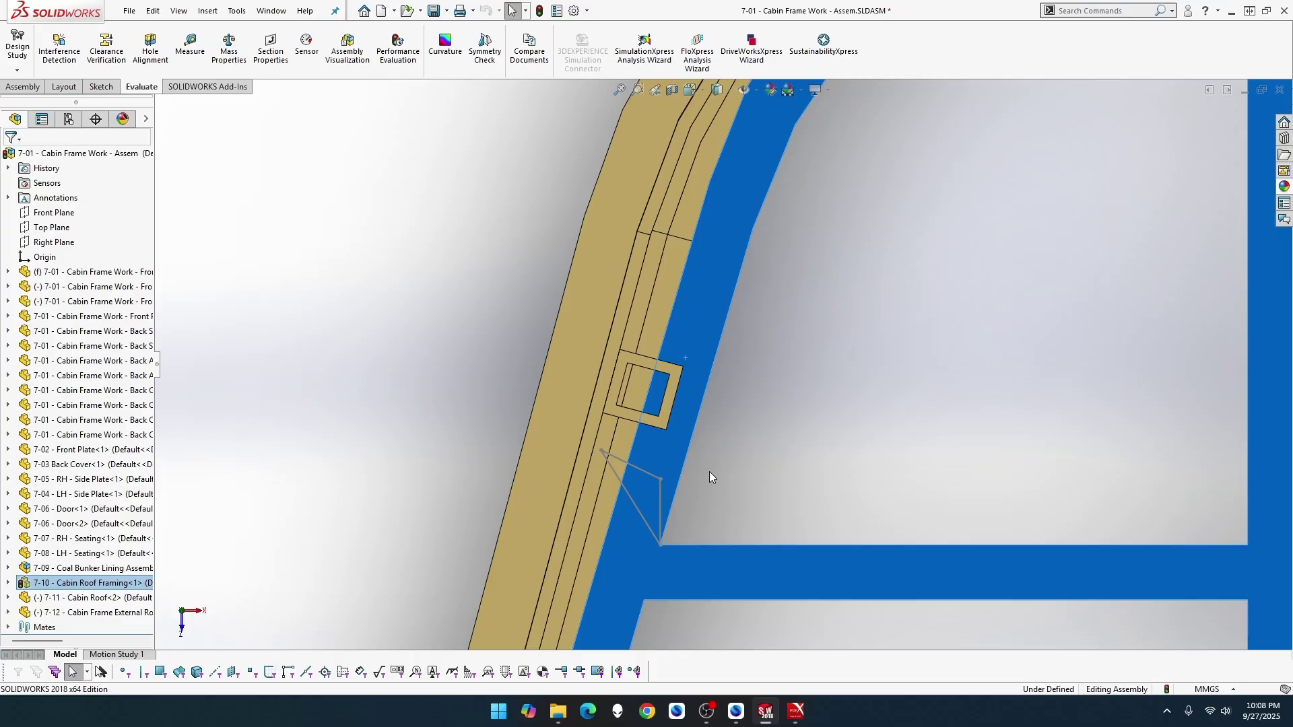
pyautogui.hotkey('ctrl', 'Tab')
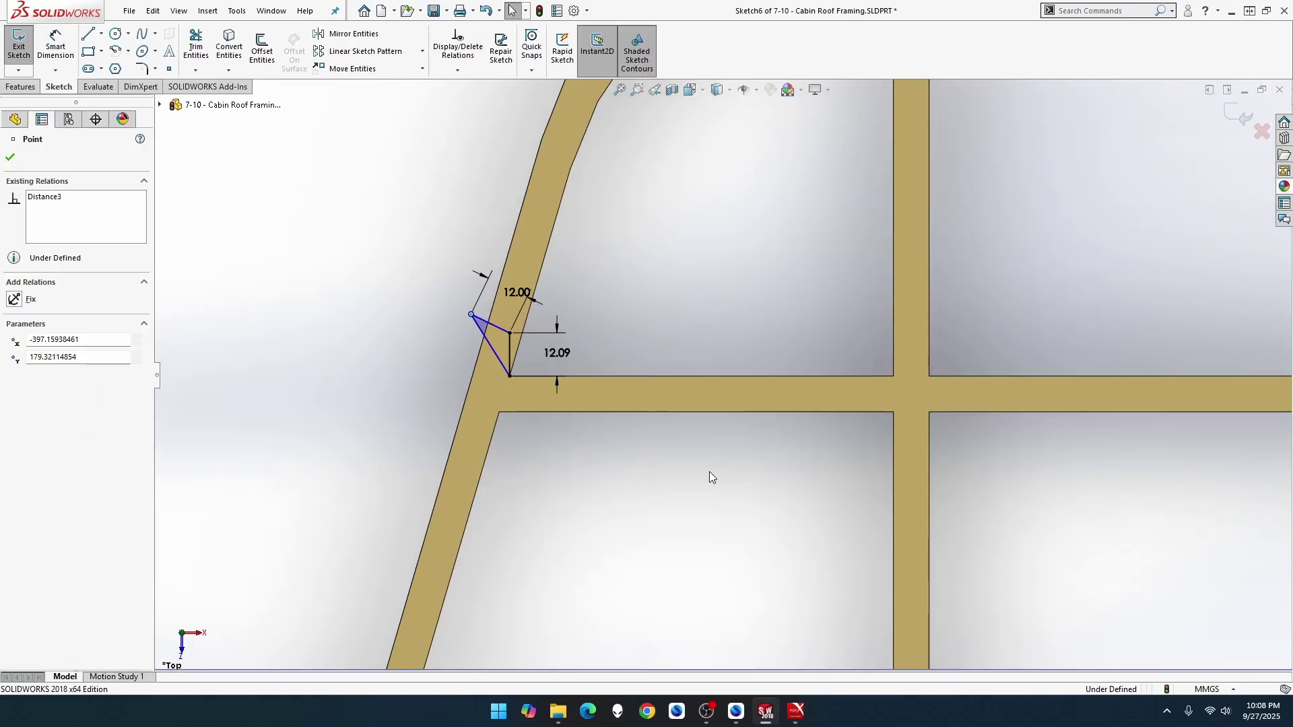
# Step: Set the length of the triangle's vertical side to 21.09 mm in the roof framing sketch
pyautogui.doubleClick(557, 353)
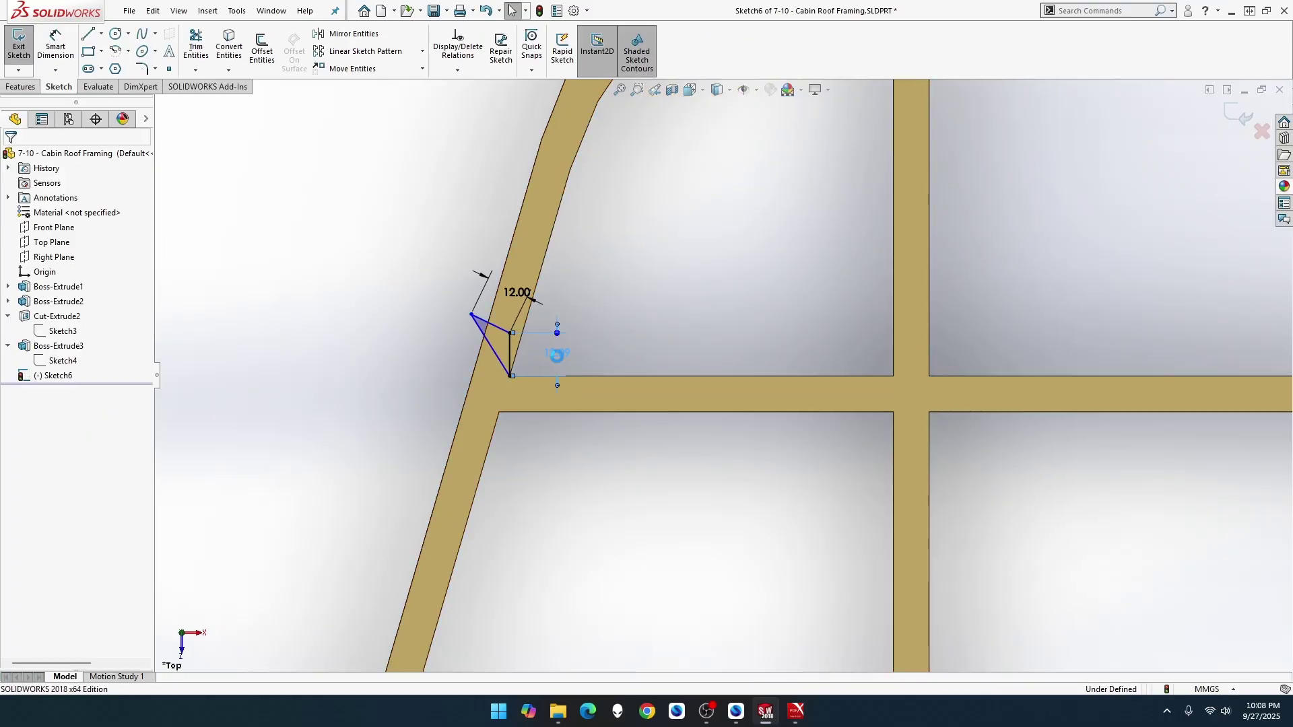
pyautogui.write('21.09')
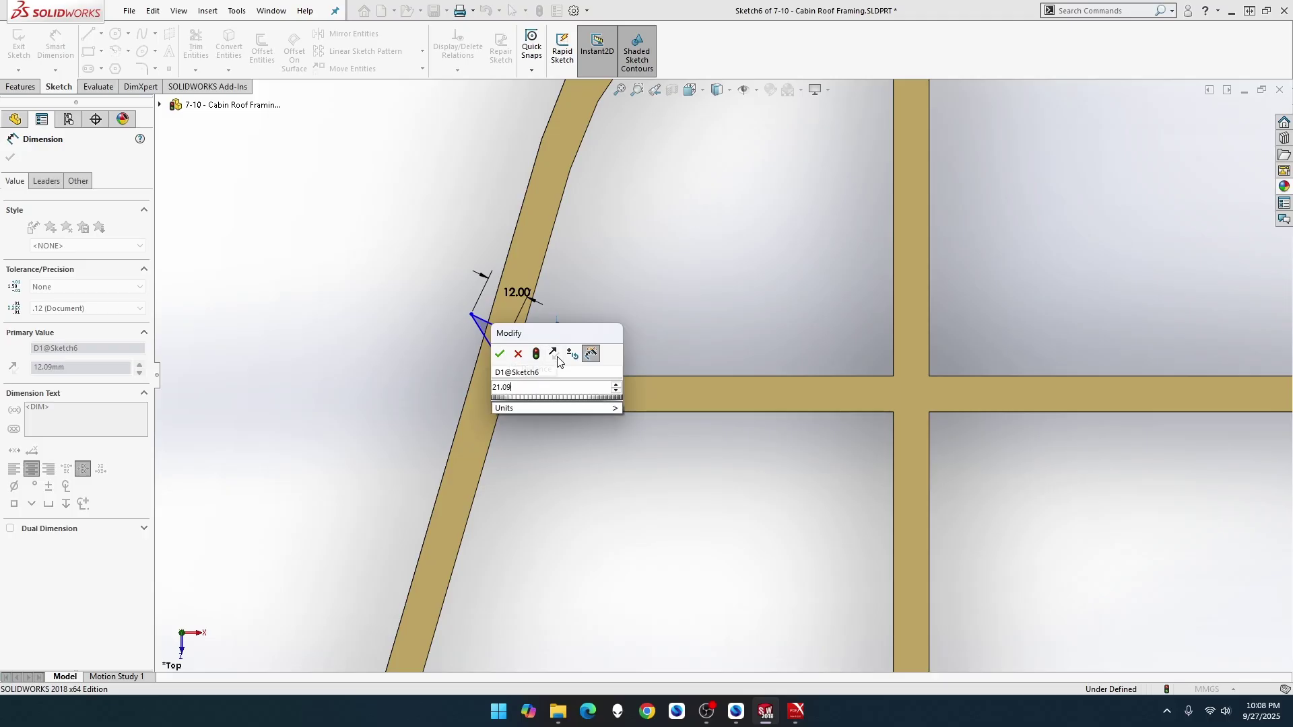
pyautogui.press('Return')
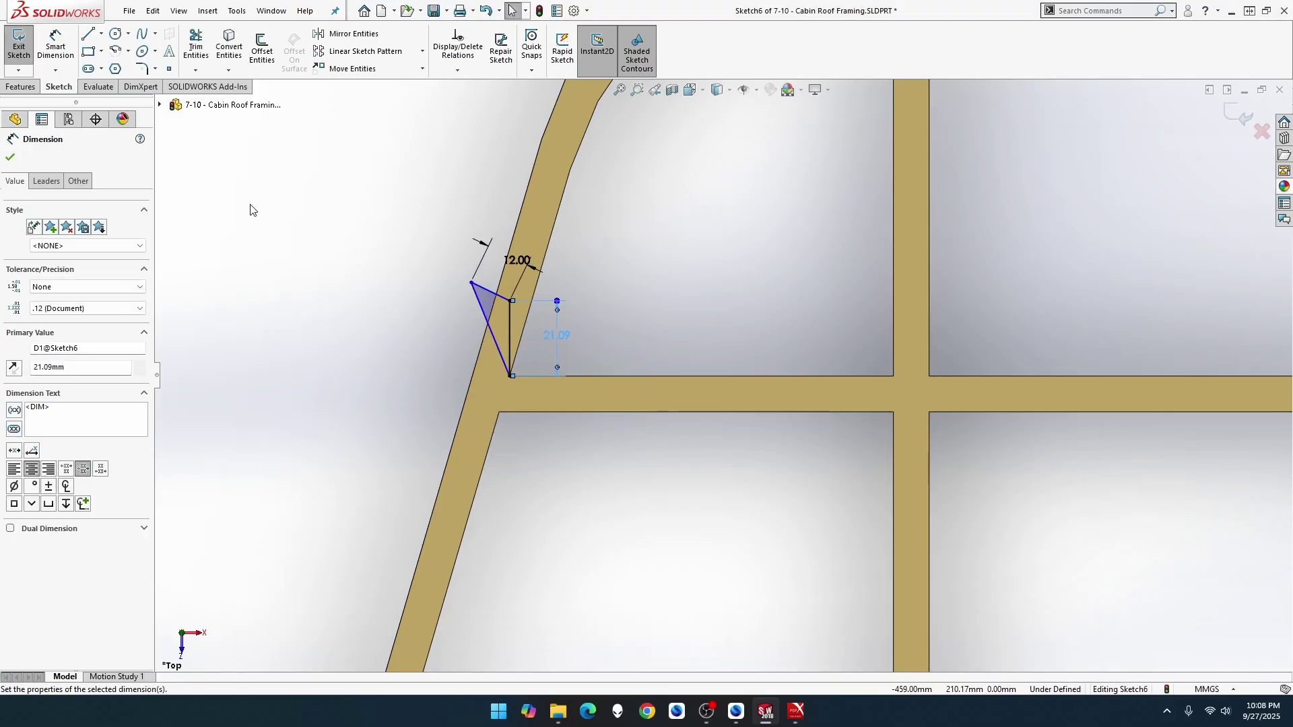
# Step: Dimension the triangle's longest side at 24.17 mm and compare the triangle with the support tube in the assembly
pyautogui.click(56, 46)
pyautogui.click(496, 343)
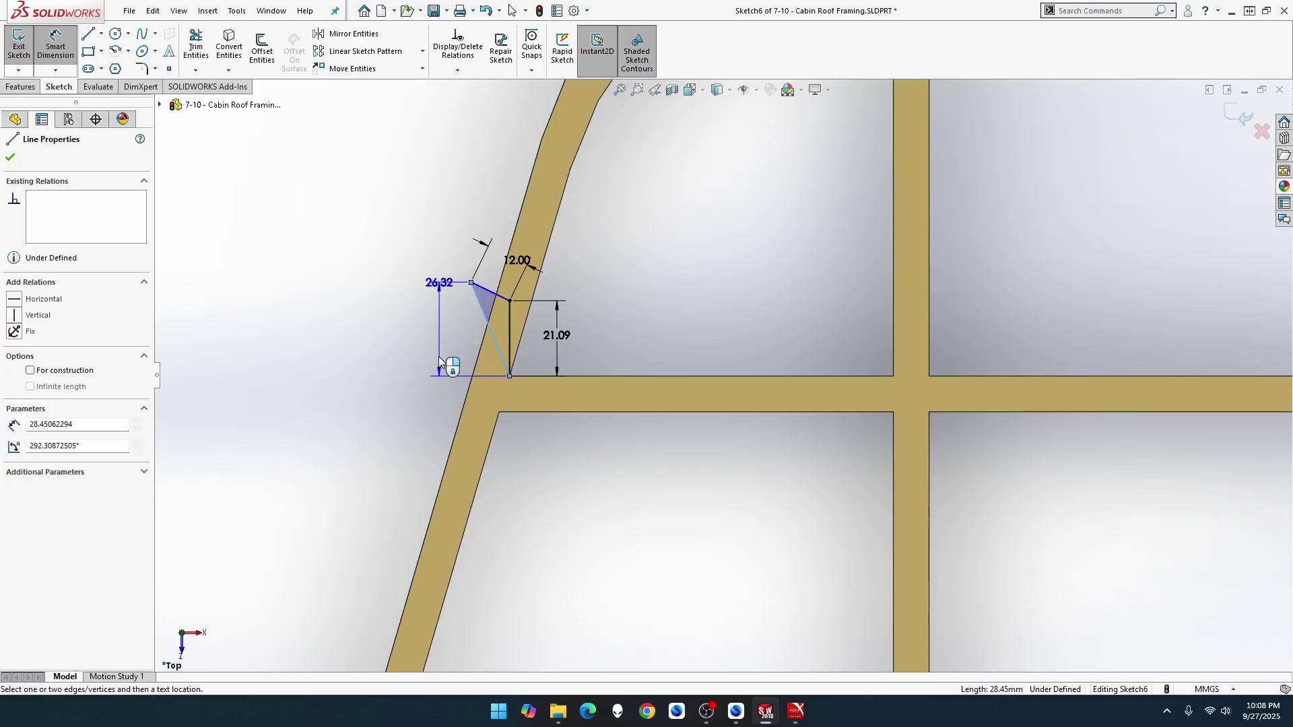
pyautogui.click(441, 389)
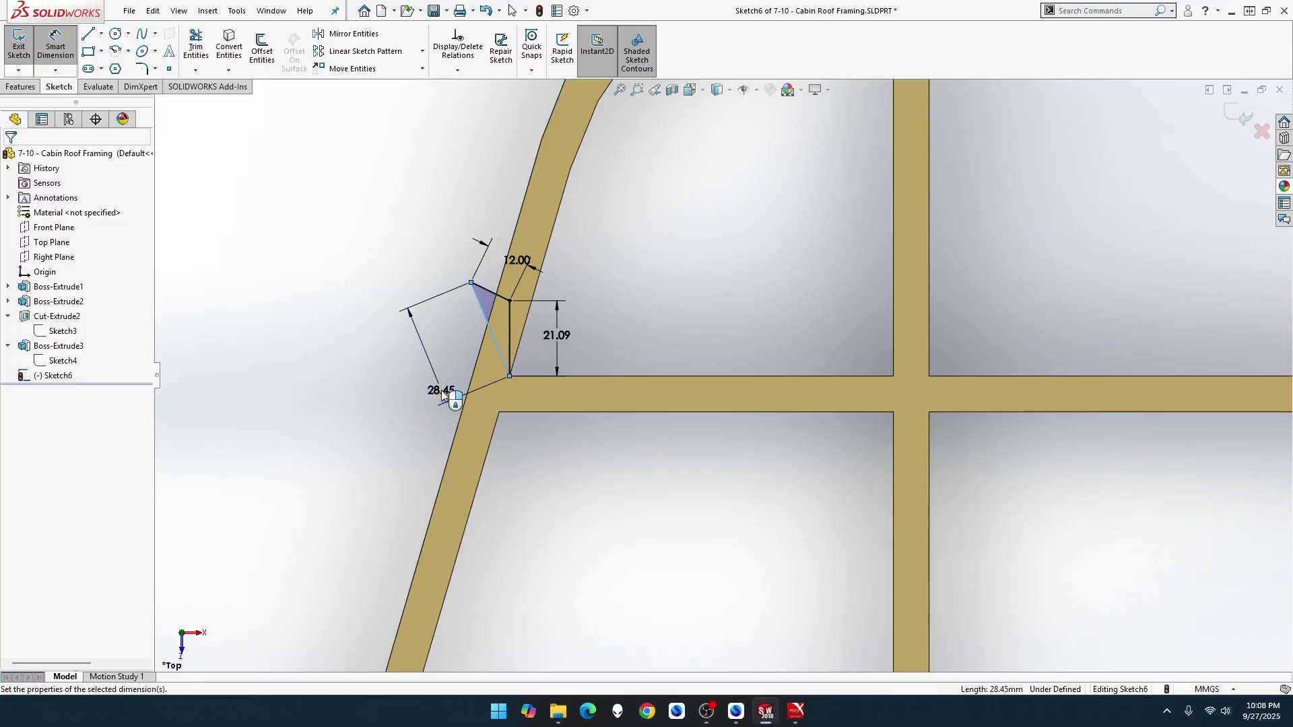
pyautogui.write('24.17')
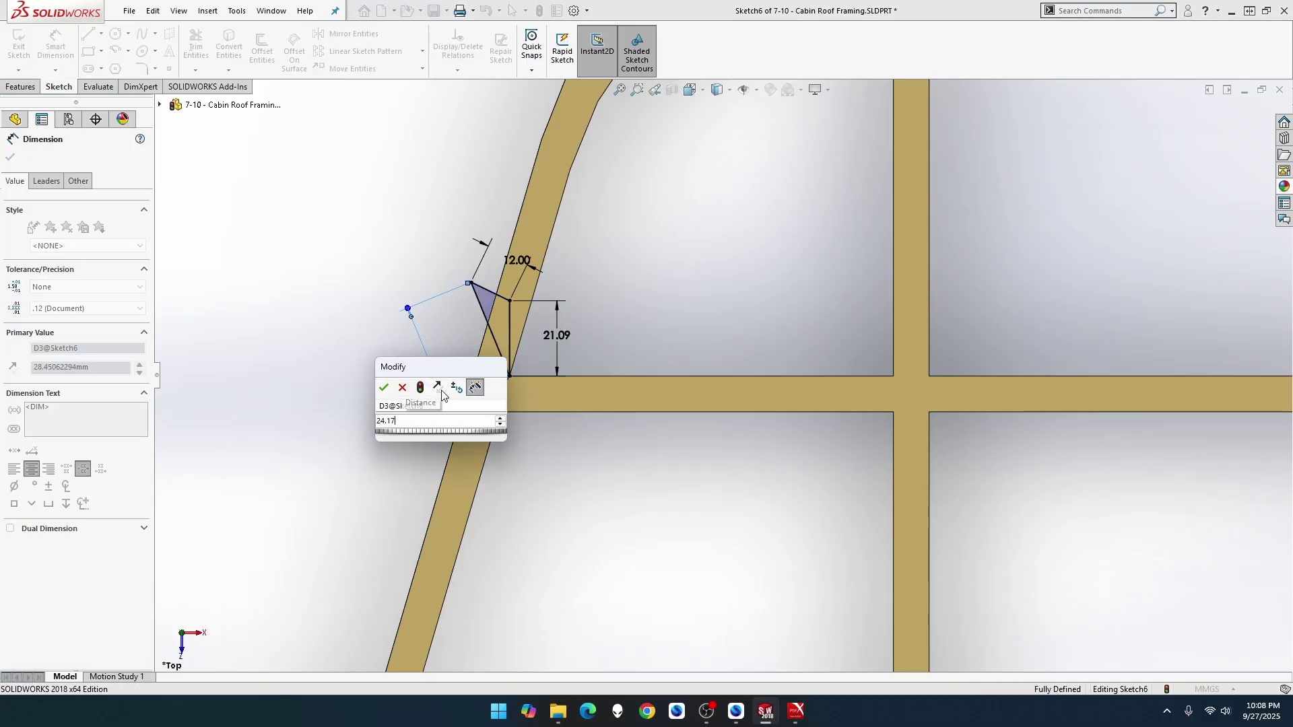
pyautogui.press('Return')
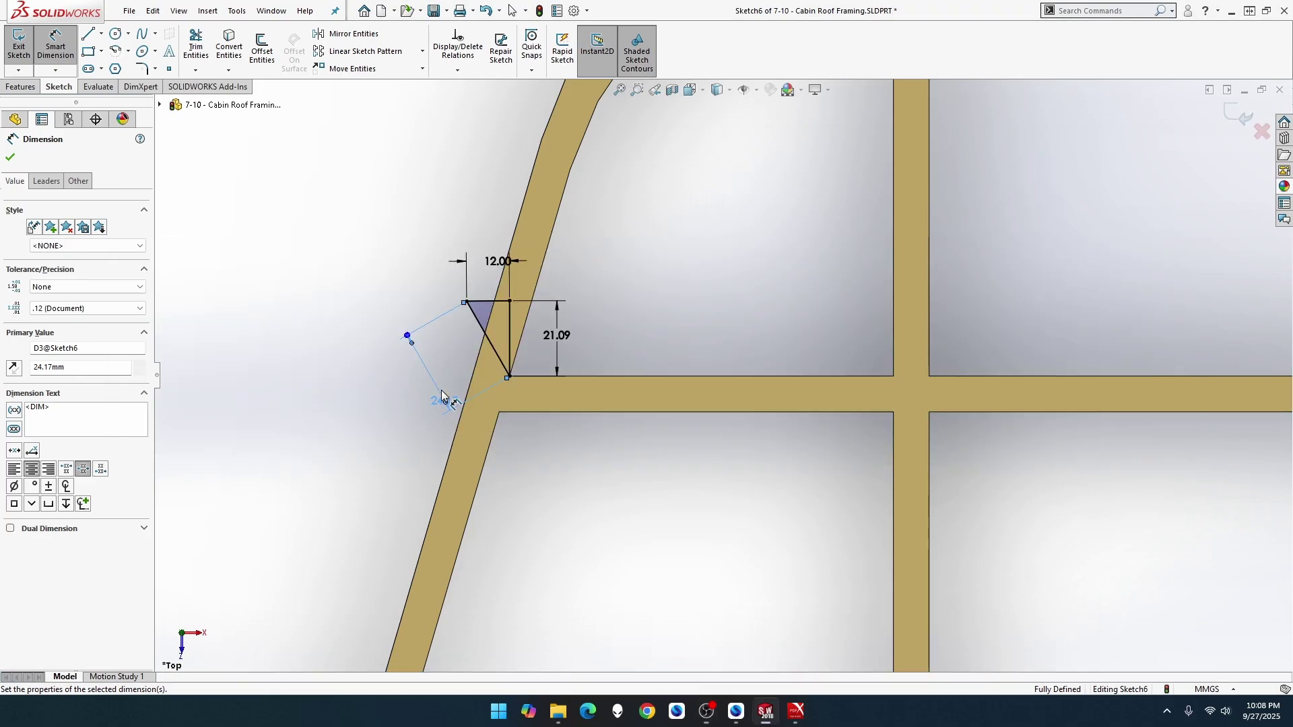
pyautogui.hotkey('ctrl', 'Tab')
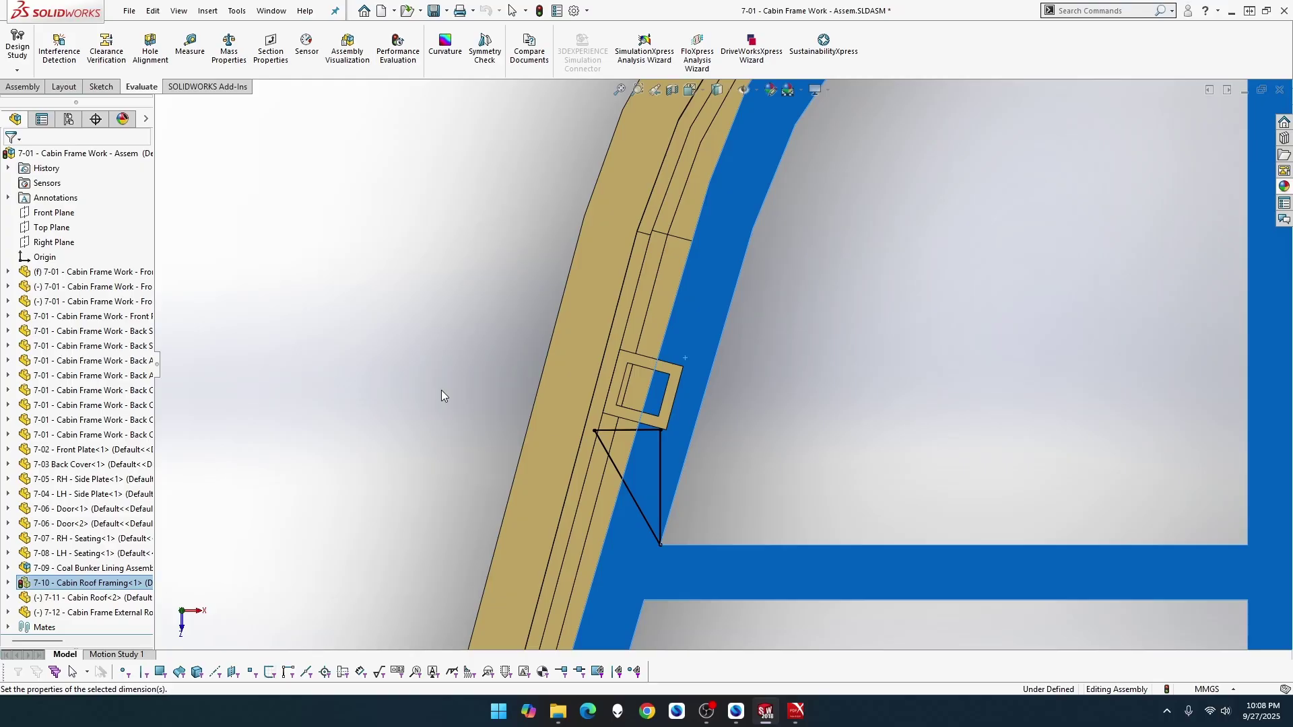
pyautogui.hotkey('ctrl', 'Tab')
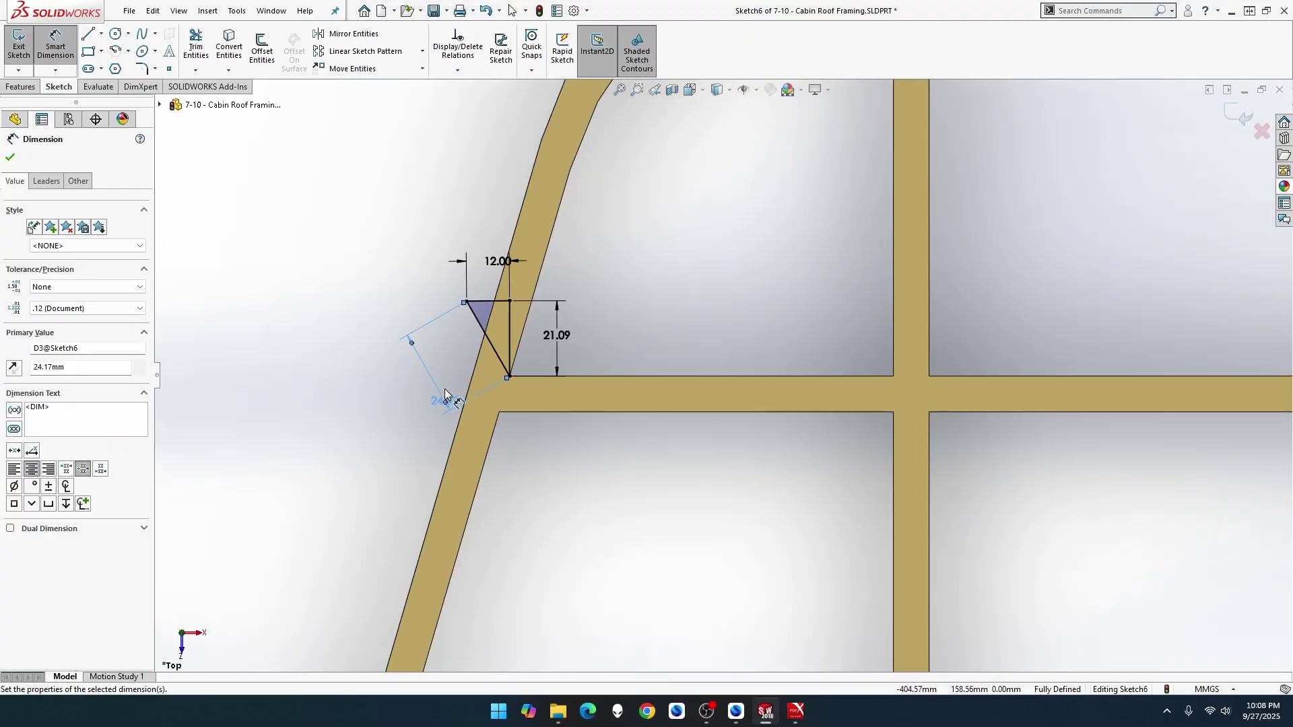
# Step: Try to make the triangle's 12 mm side perpendicular to the framing's outer slanted edge, and undo the relation
pyautogui.press('Escape')
pyautogui.click(503, 303)
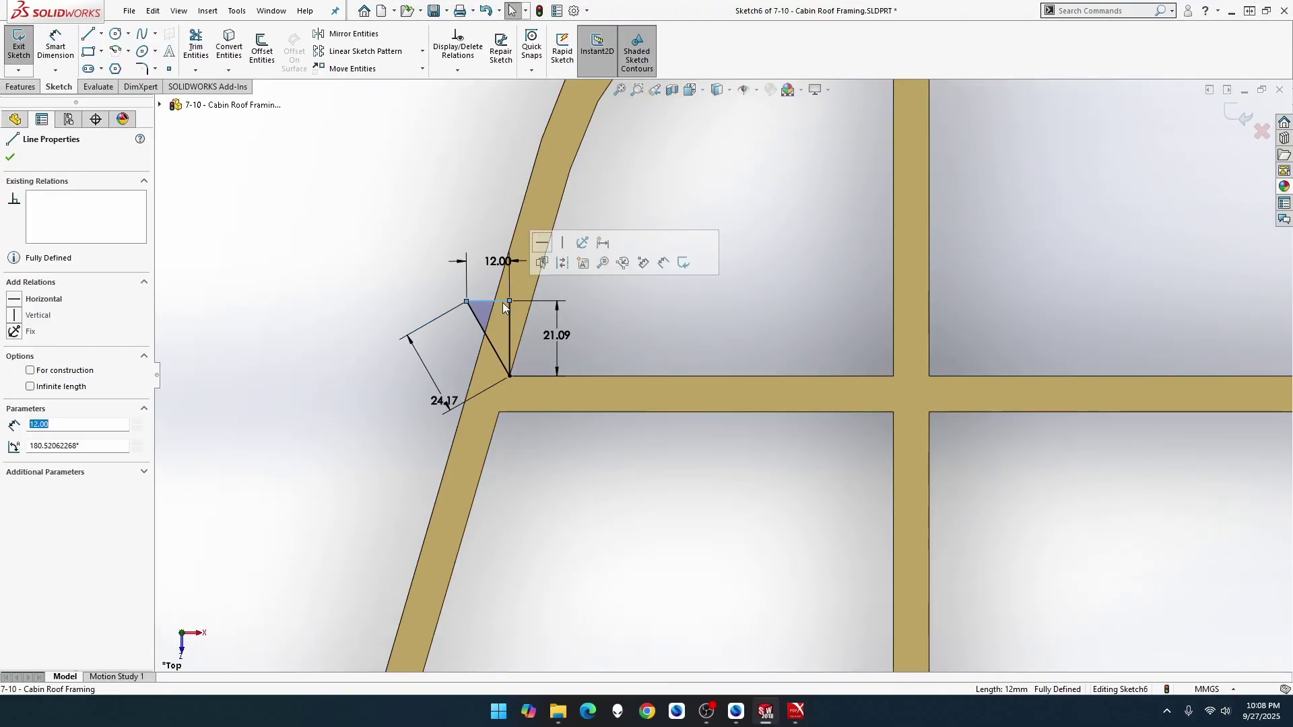
pyautogui.keyDown('ctrl'); pyautogui.click(500, 282); pyautogui.keyUp('ctrl')
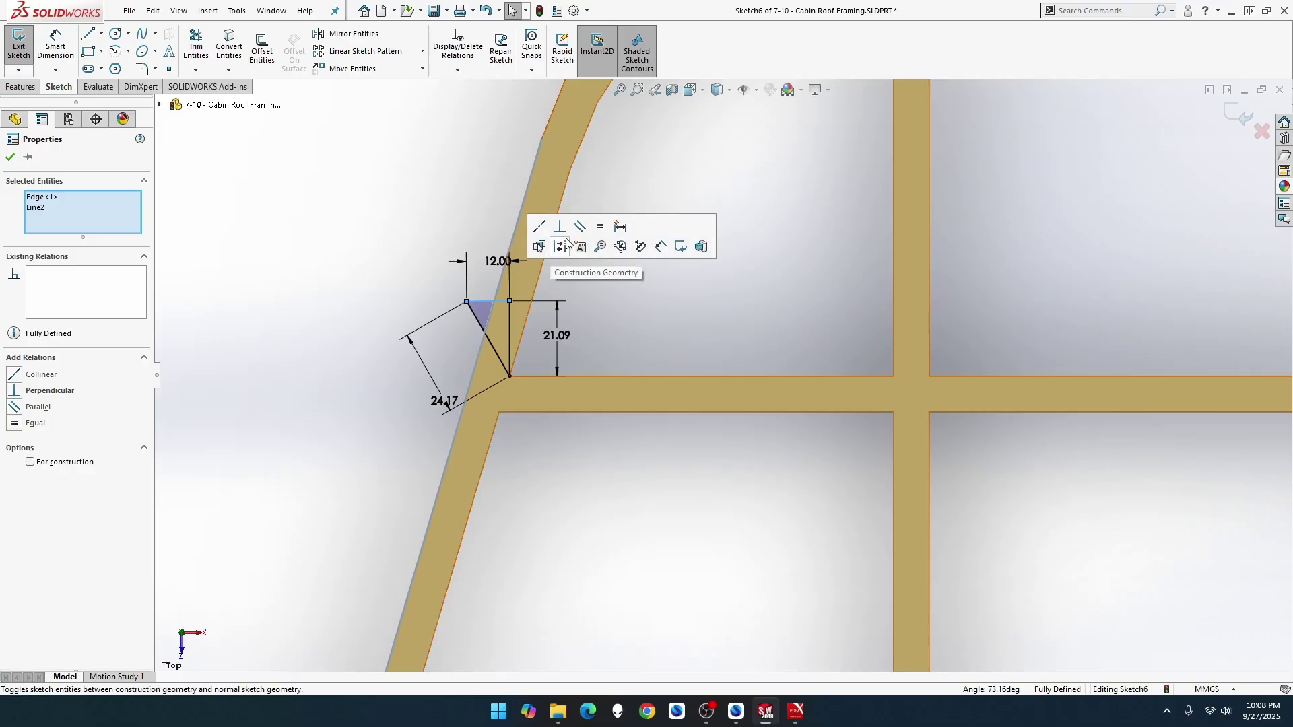
pyautogui.click(561, 229)
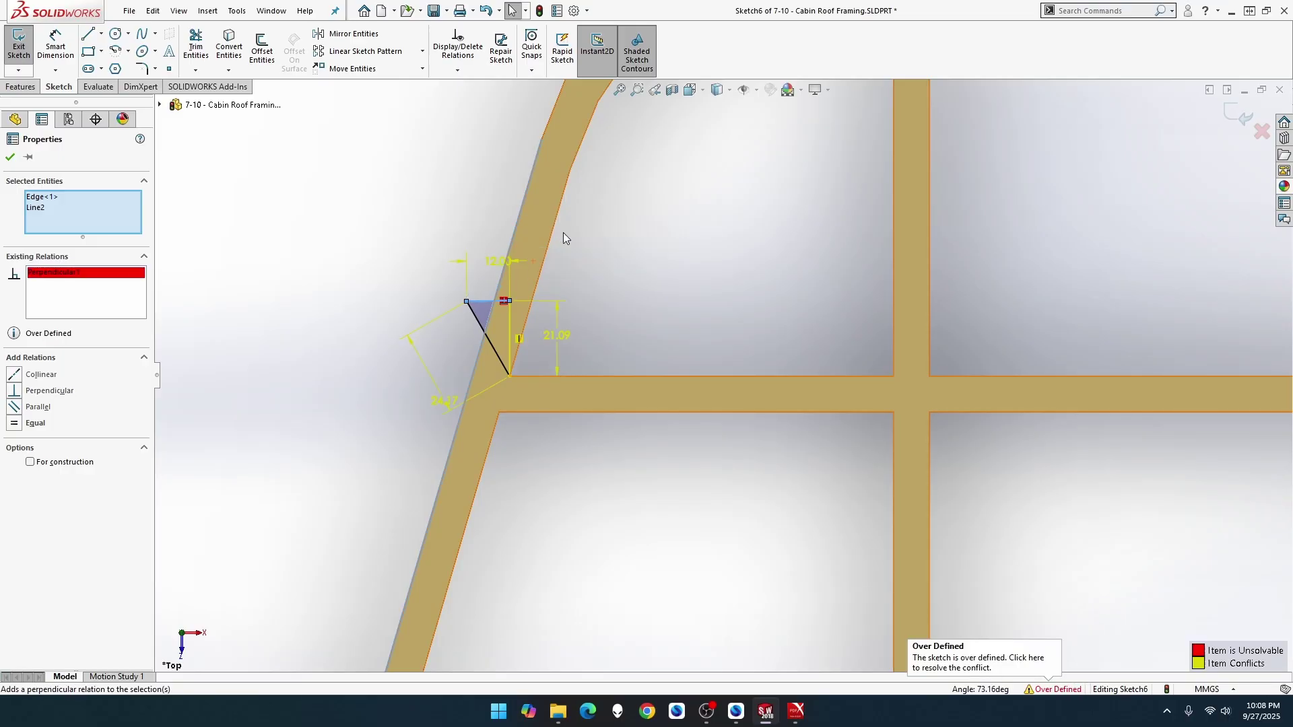
pyautogui.hotkey('ctrl', 'z')
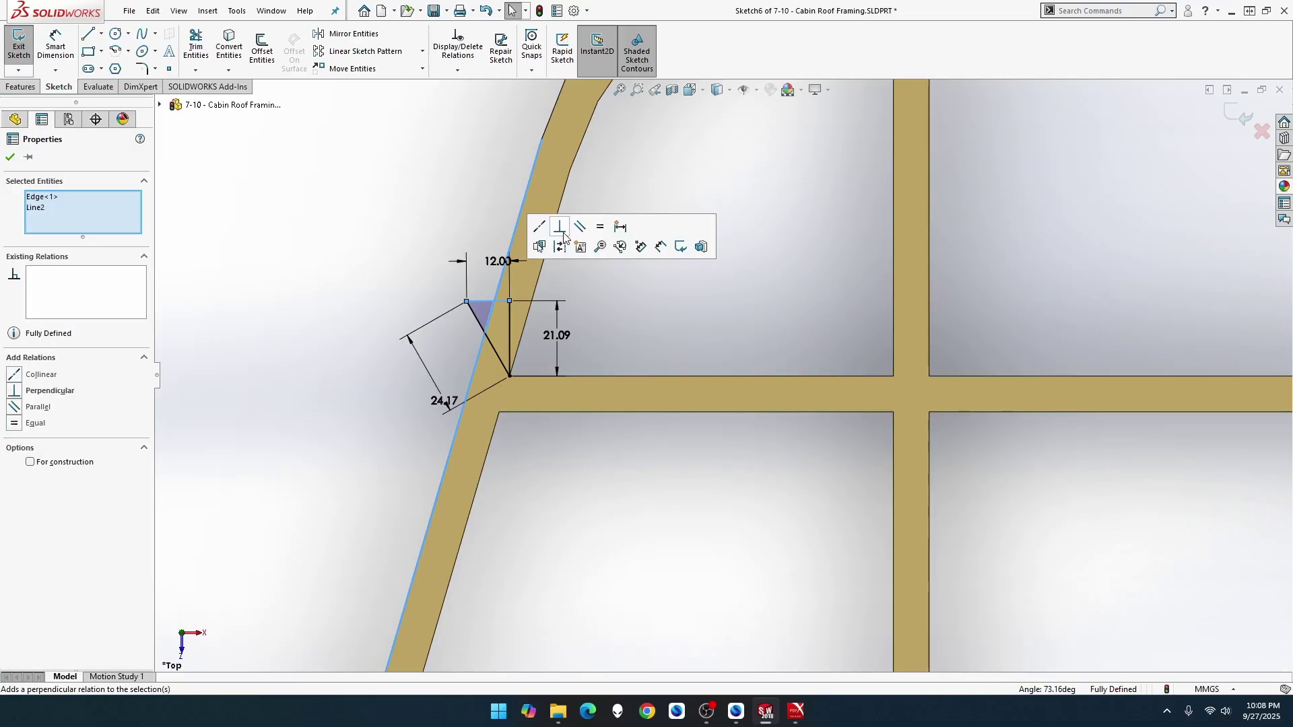
# Step: Check the triangle's outer vertex against the tube in the assembly, and remove the vertical relation from the triangle's 21.09 mm side
pyautogui.click(467, 302)
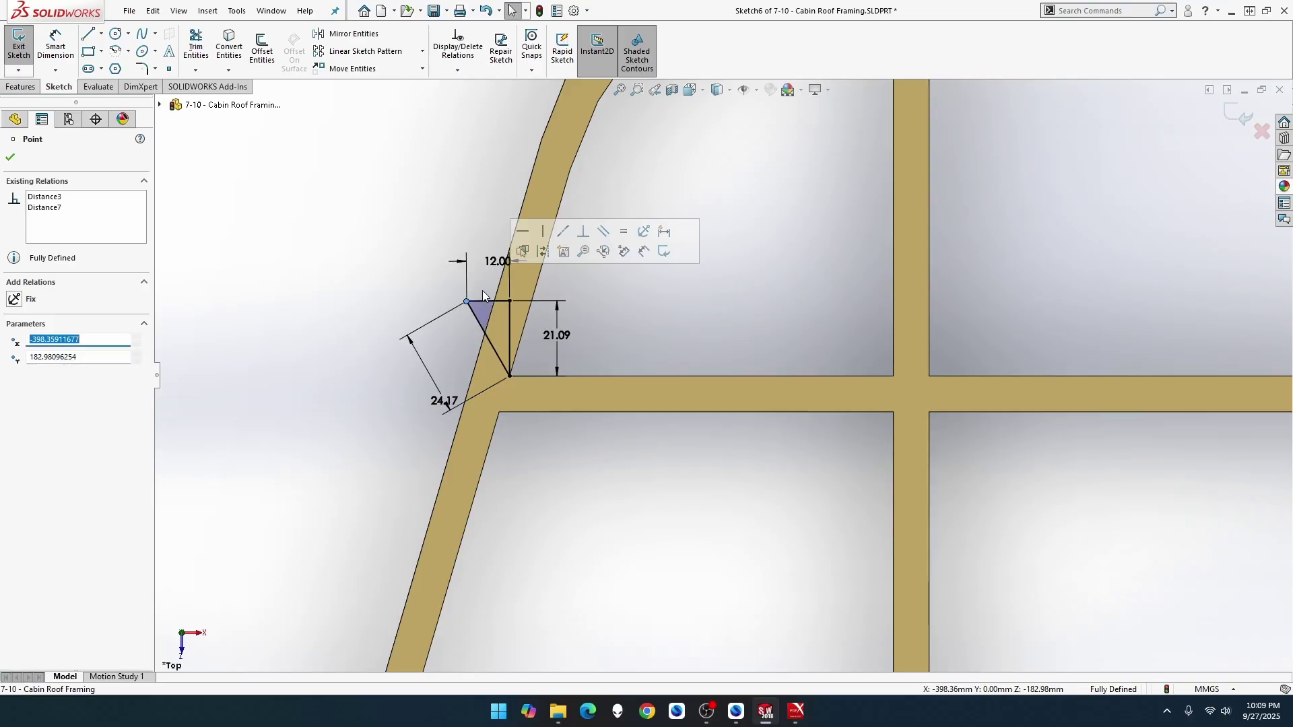
pyautogui.hotkey('alt', 'Tab')
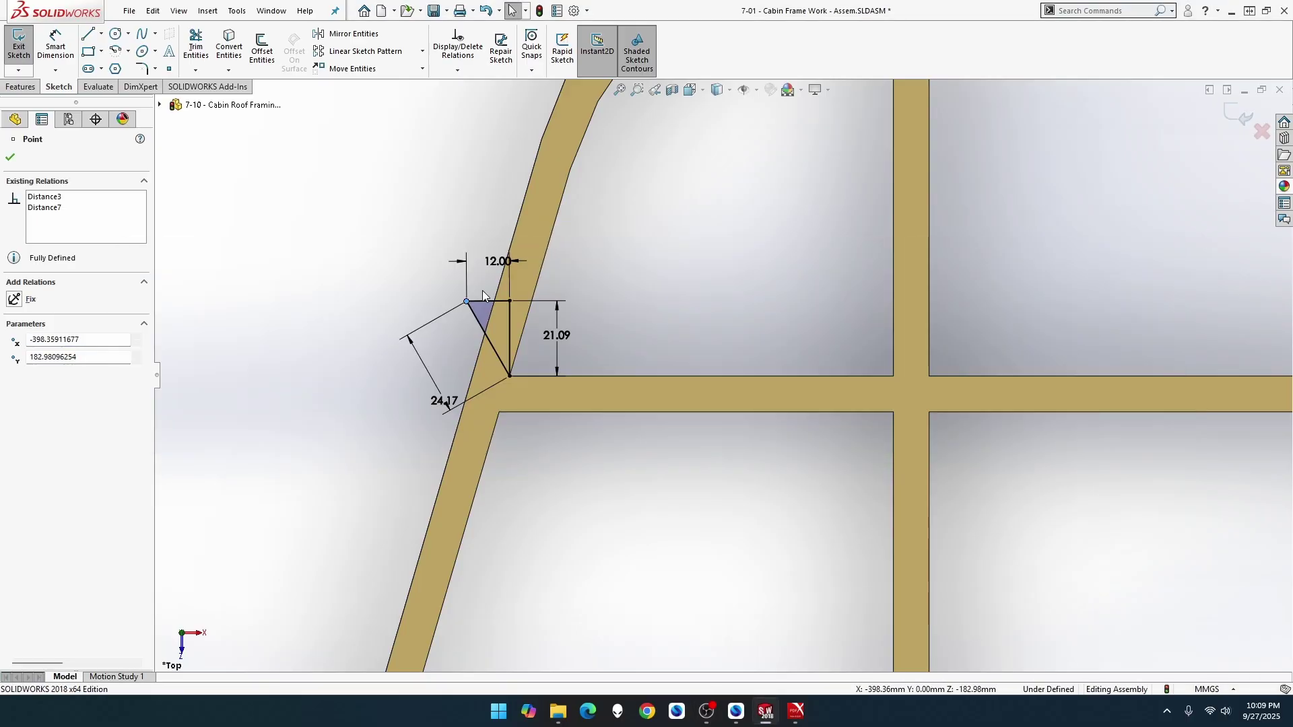
pyautogui.hotkey('ctrl', 'Tab')
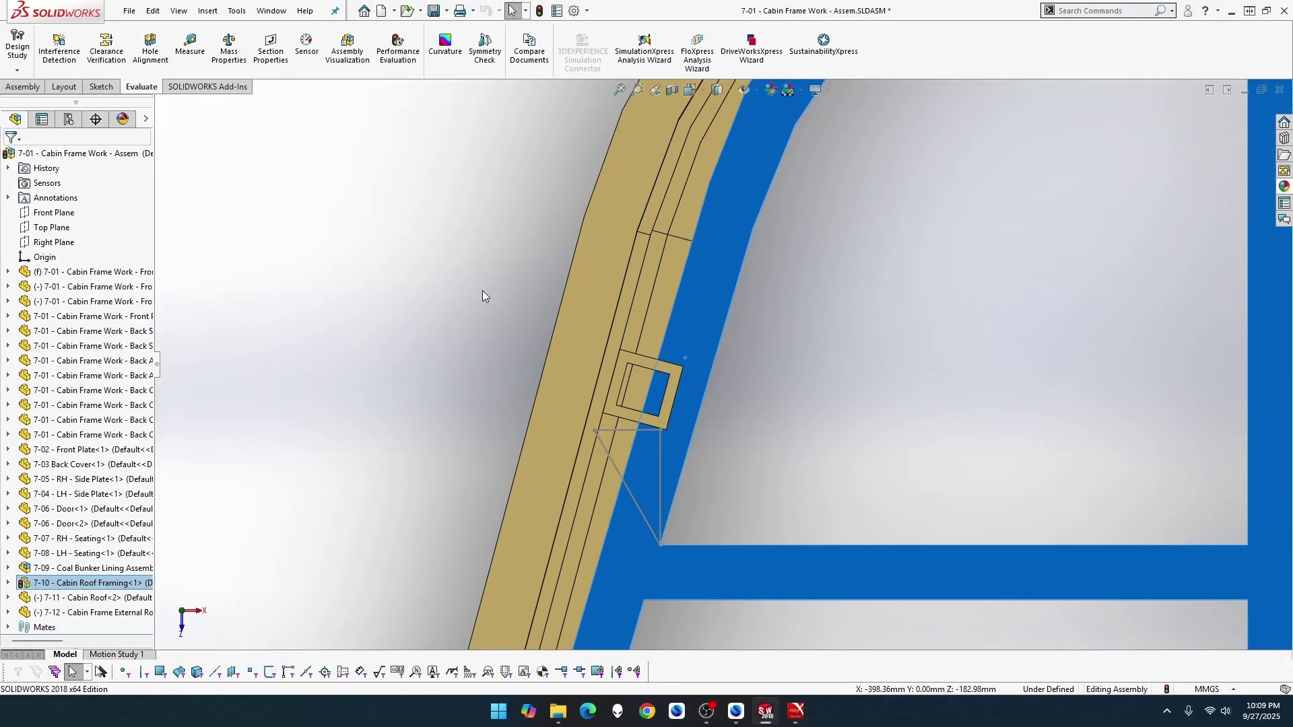
pyautogui.hotkey('ctrl', 'Tab')
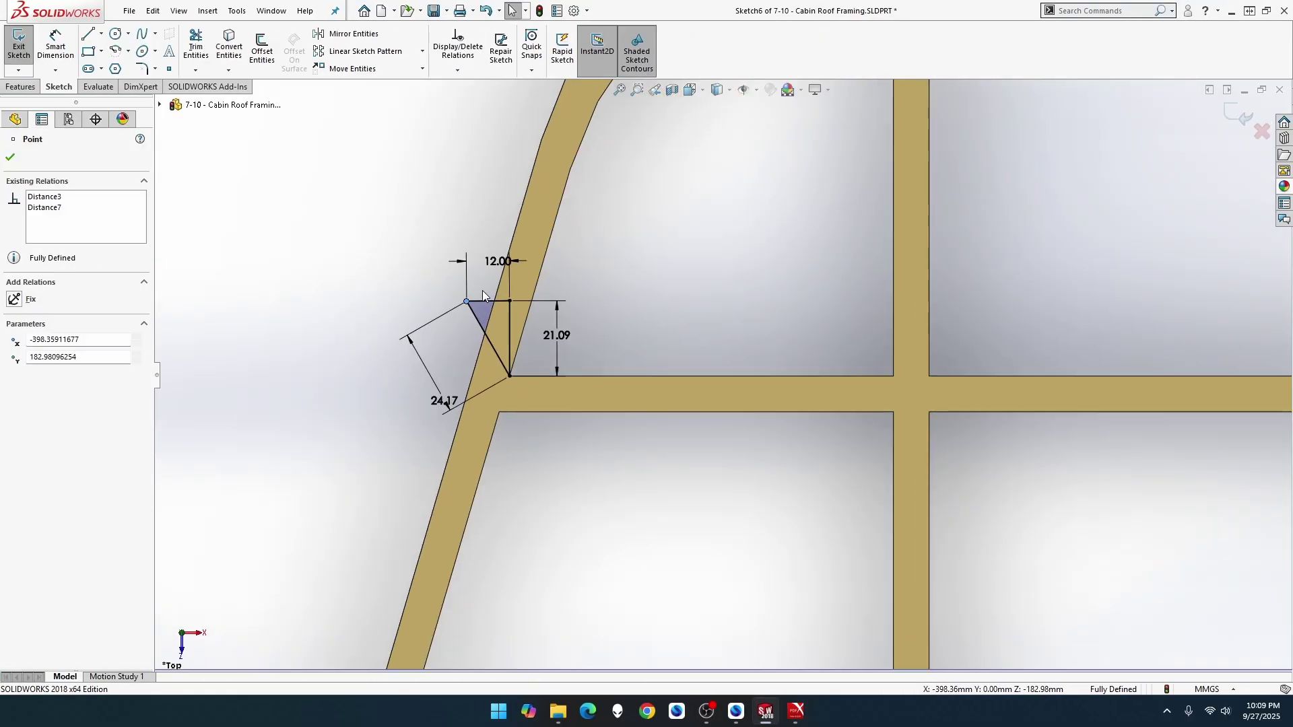
pyautogui.click(508, 322)
pyautogui.press('Escape')
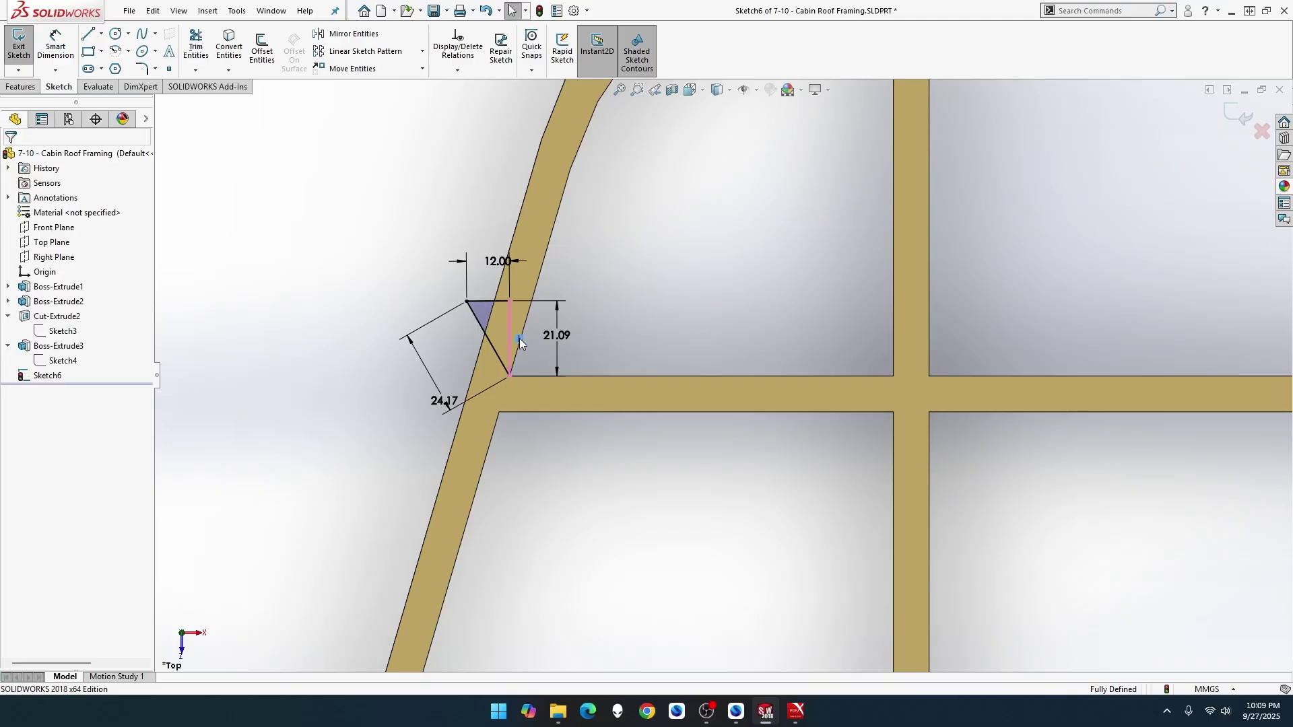
pyautogui.hotkey('ctrl', 'z')
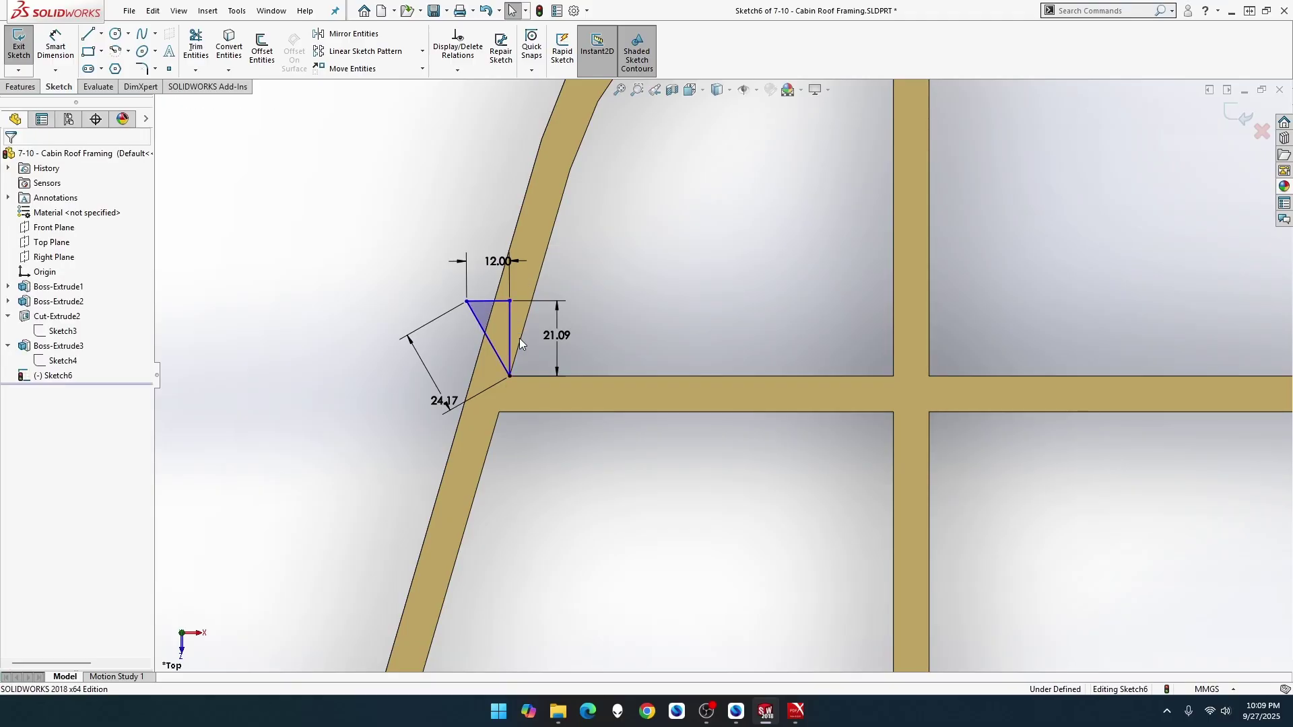
# Step: Swing the freed triangle inward and make its 12 mm side perpendicular to the framing's outer slanted edge
pyautogui.click(510, 301)
pyautogui.moveTo(510, 302)
pyautogui.mouseDown()
pyautogui.moveTo(525, 306)
pyautogui.moveTo(511, 297)
pyautogui.mouseUp()
pyautogui.click(510, 297)
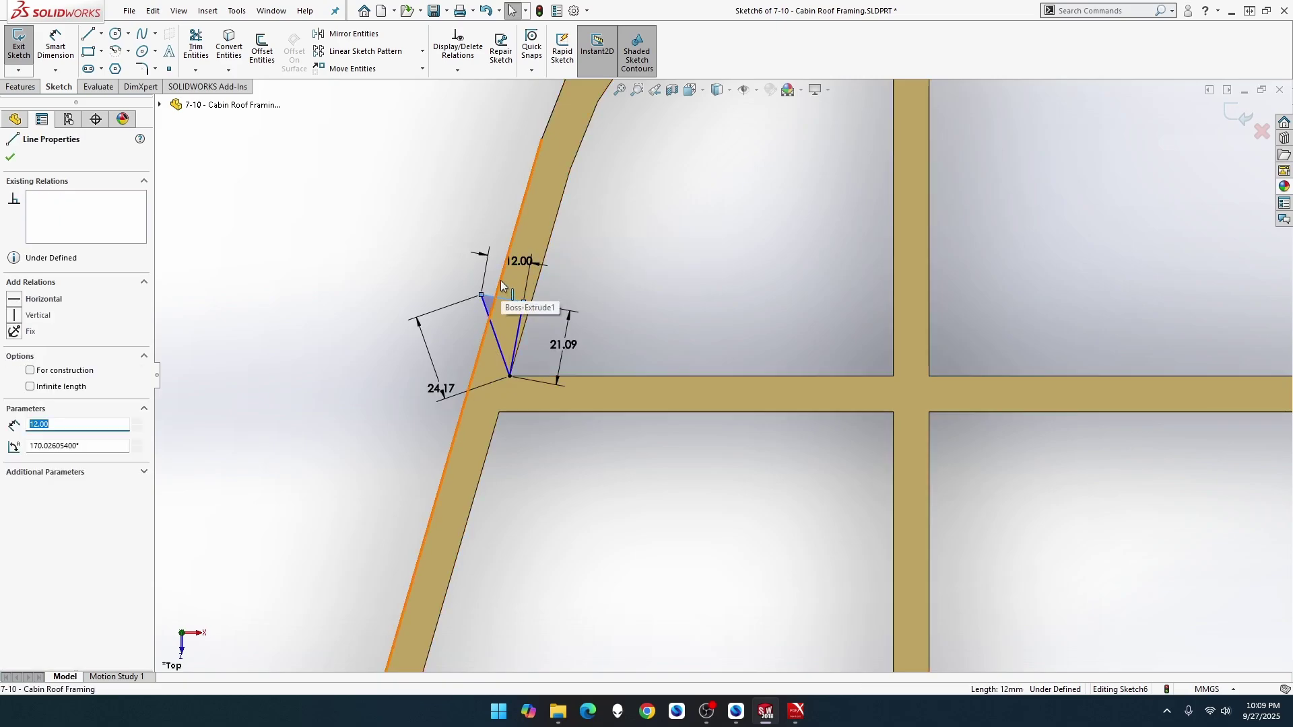
pyautogui.keyDown('ctrl'); pyautogui.click(500, 279); pyautogui.keyUp('ctrl')
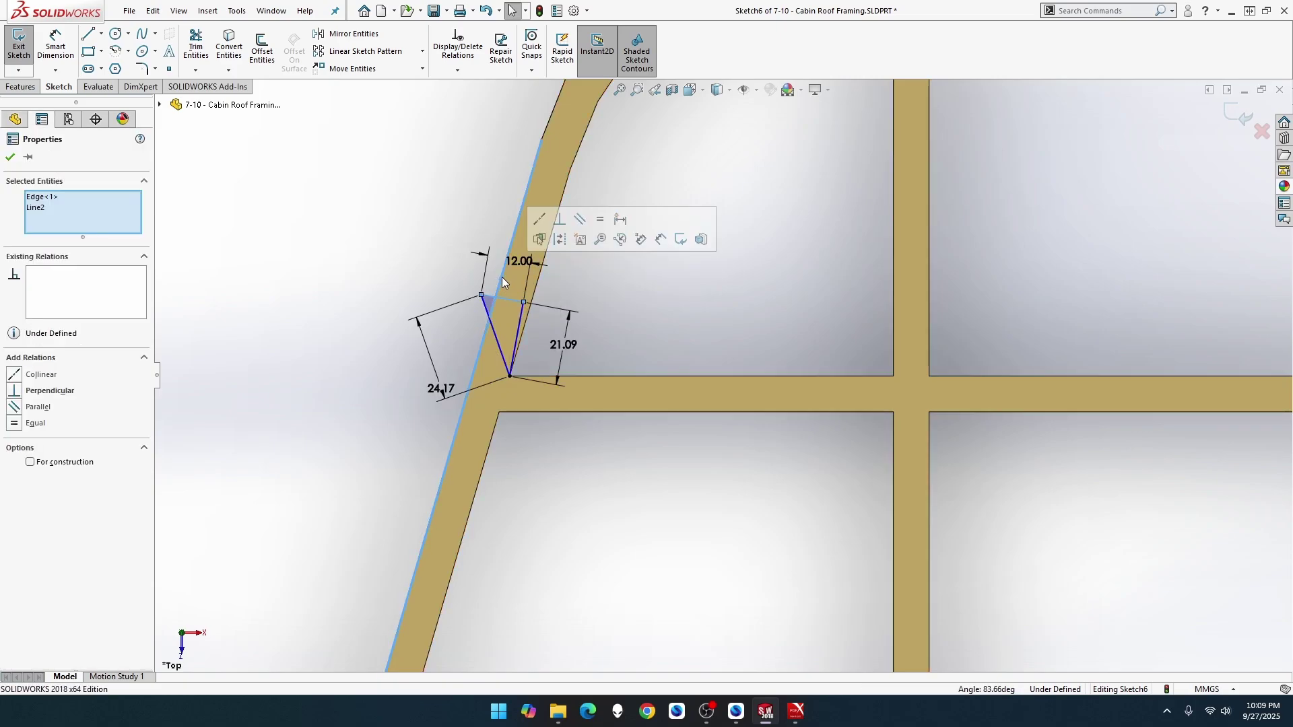
pyautogui.click(559, 225)
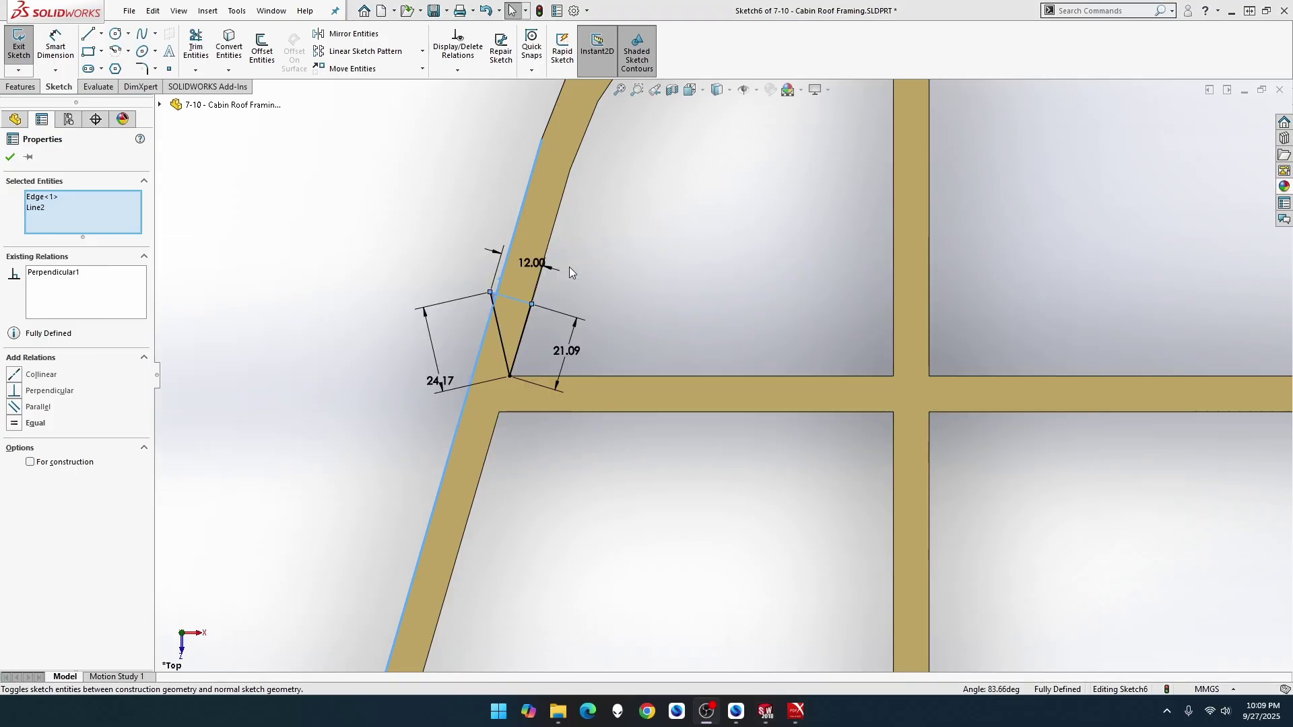
# Step: Compare the perpendicular side with the support tube's corners in the assembly, and undo the perpendicular relation
pyautogui.hotkey('alt', 'Tab')
pyautogui.hotkey('ctrl', 'Tab')
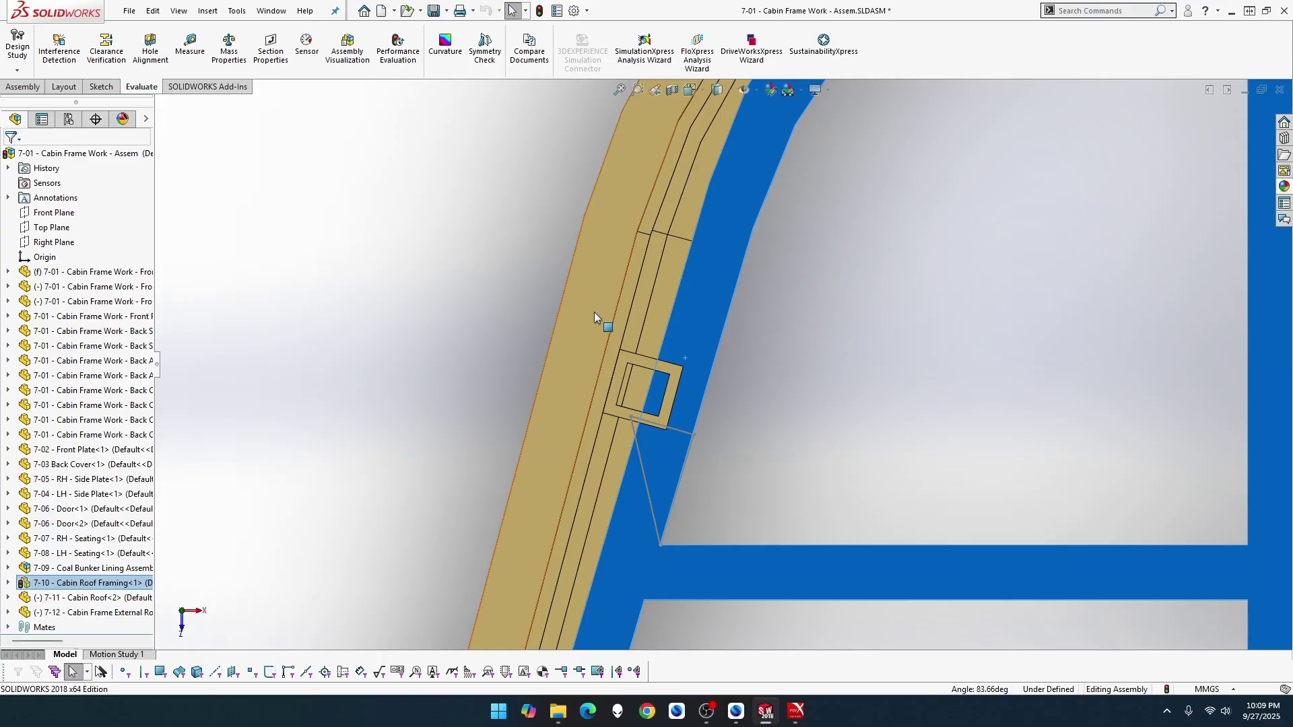
pyautogui.doubleClick(632, 418)
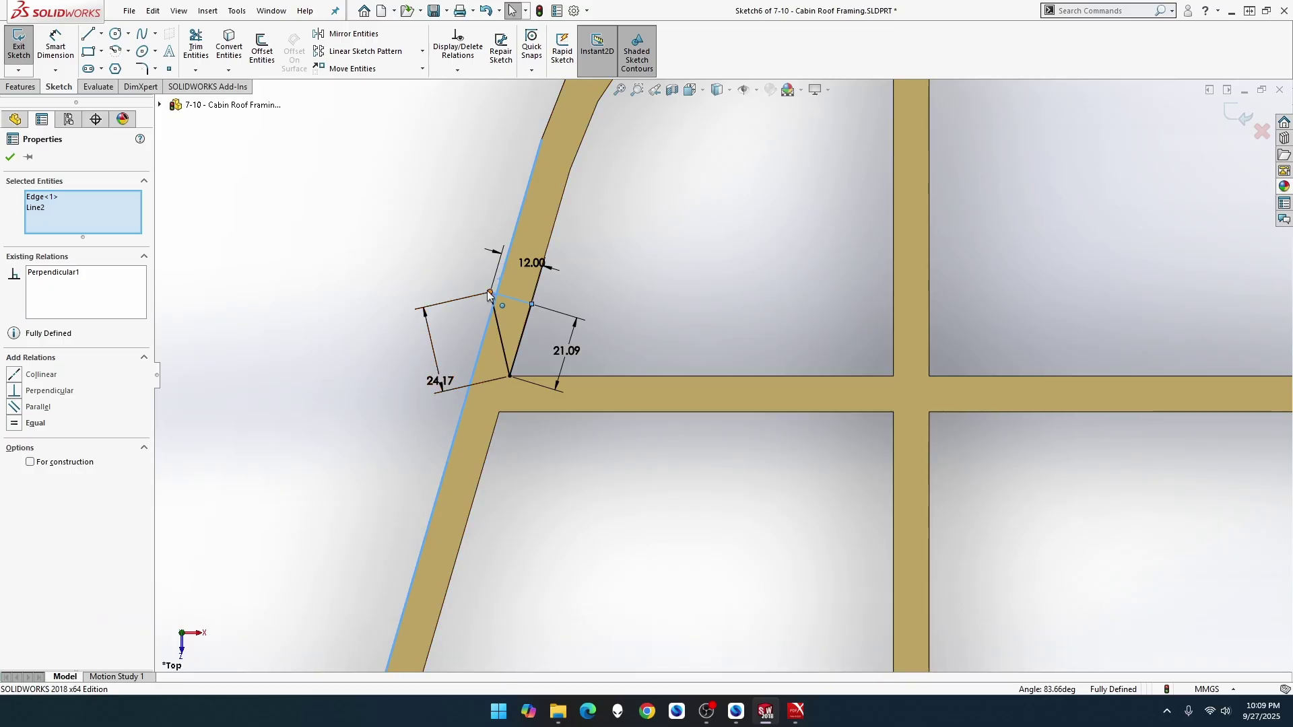
pyautogui.hotkey('ctrl', 'z')
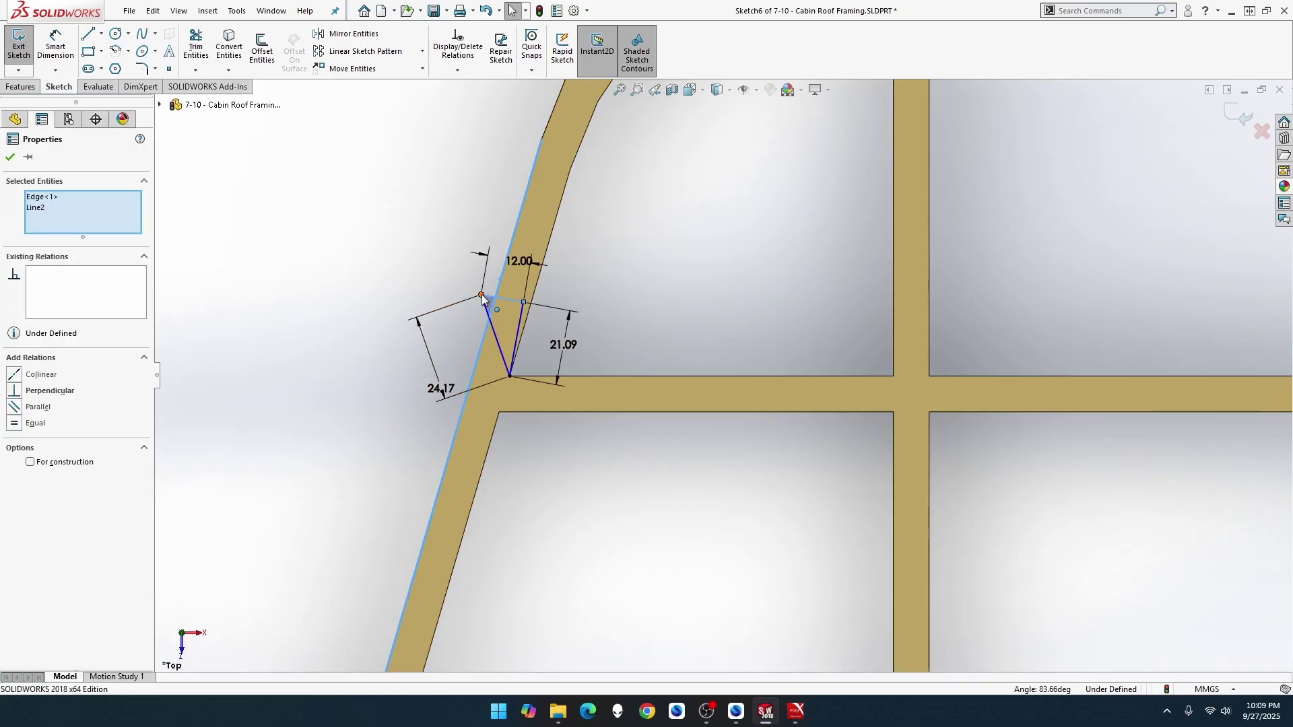
# Step: Move the triangle's outer vertex back outward and compare its position with the support tube's corner in the assembly
pyautogui.hotkey('ctrl', 'Tab')
pyautogui.hotkey('ctrl', 'Tab')
pyautogui.click(481, 296)
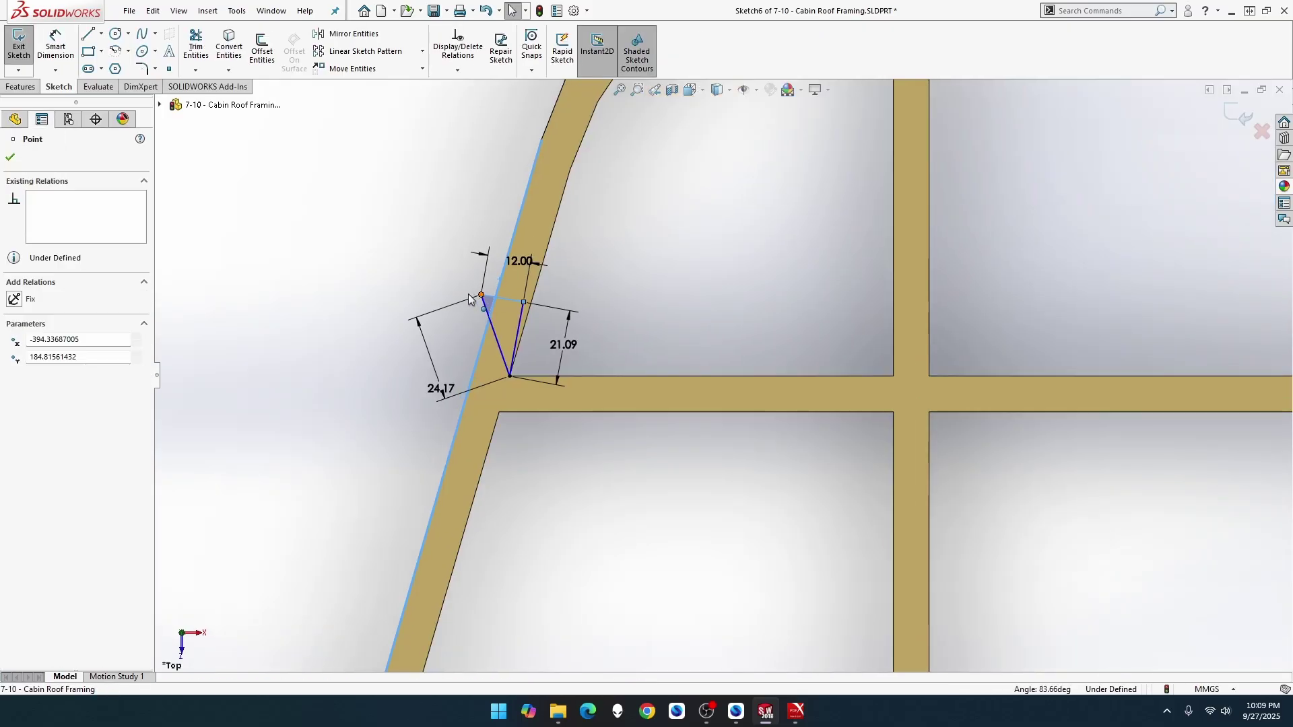
pyautogui.moveTo(470, 299); pyautogui.dragTo(466, 300)
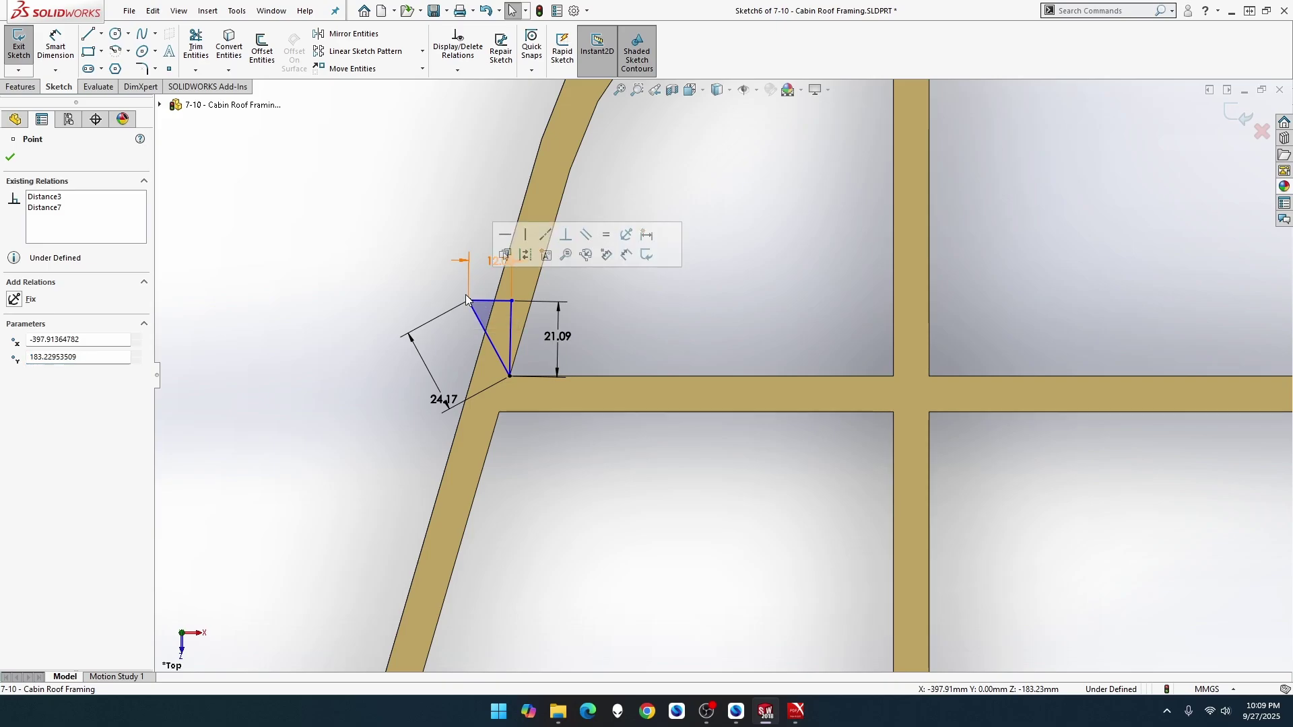
pyautogui.hotkey('ctrl', 'Tab')
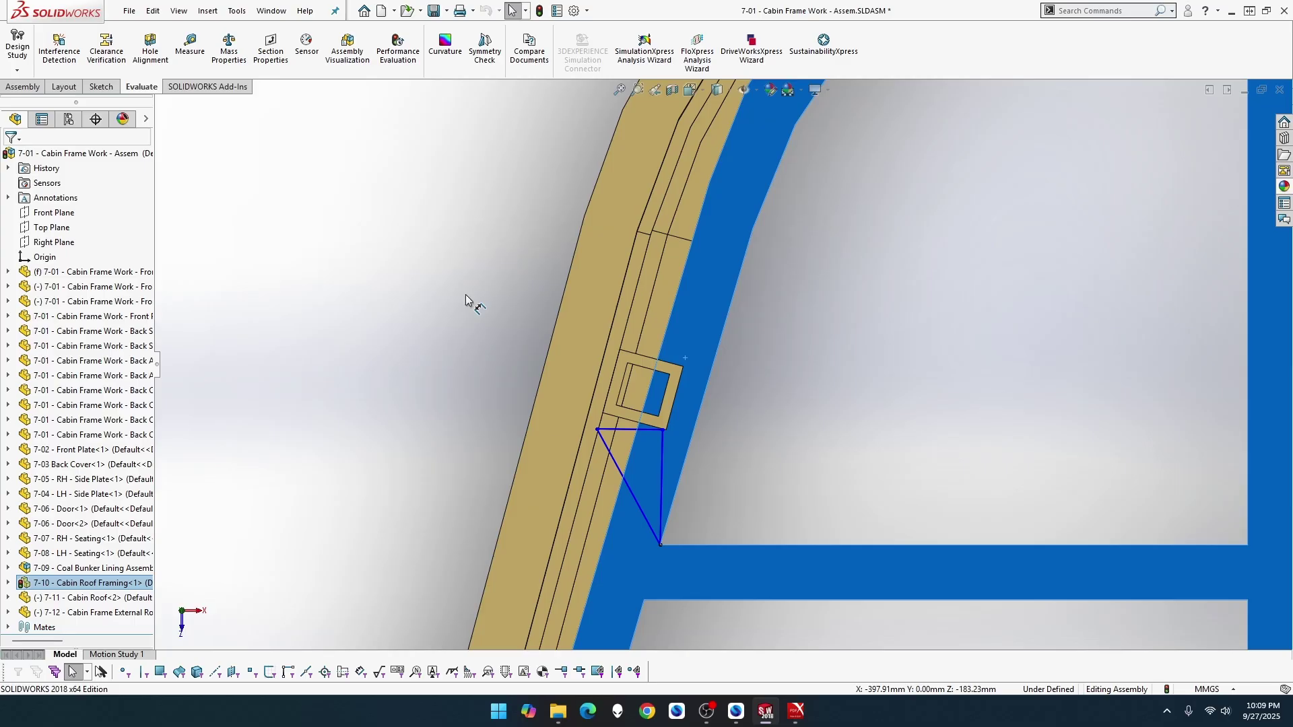
# Step: Make the triangle's 21.09 mm side vertical and compare the triangle's corners with the support tube in the assembly
pyautogui.hotkey('ctrl', 'Tab')
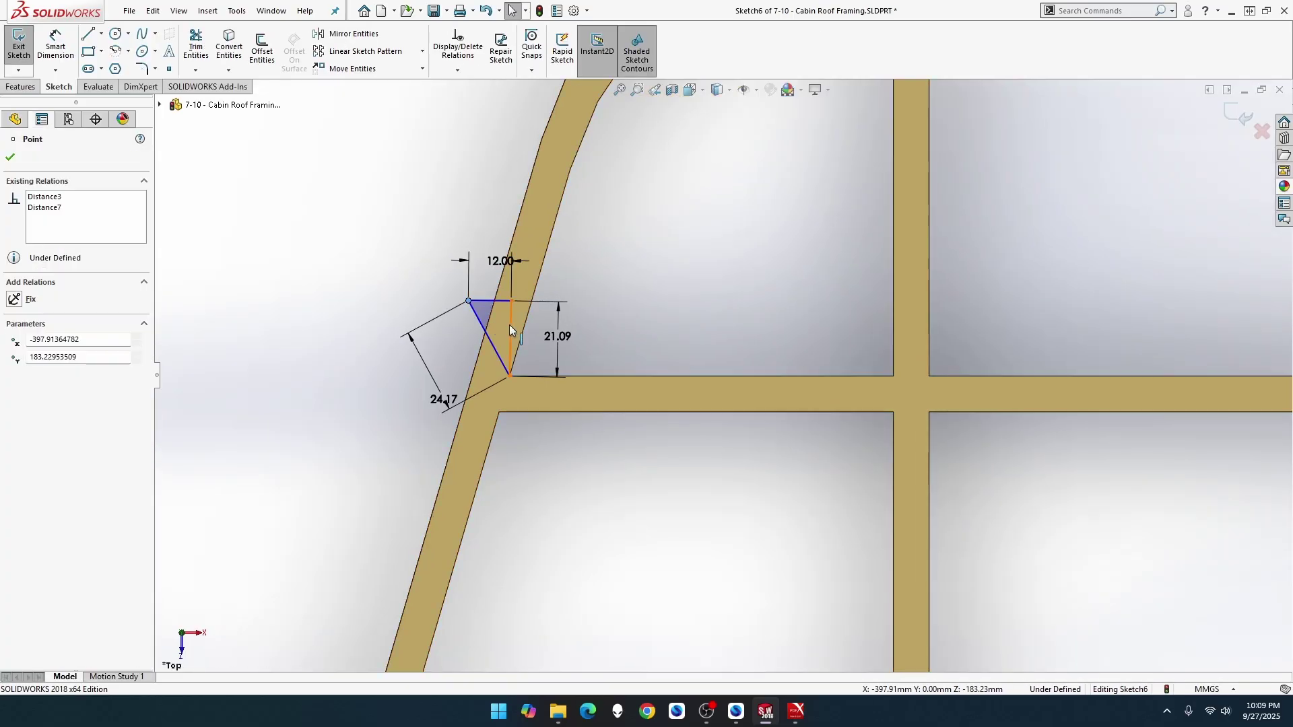
pyautogui.click(510, 325)
pyautogui.click(570, 265)
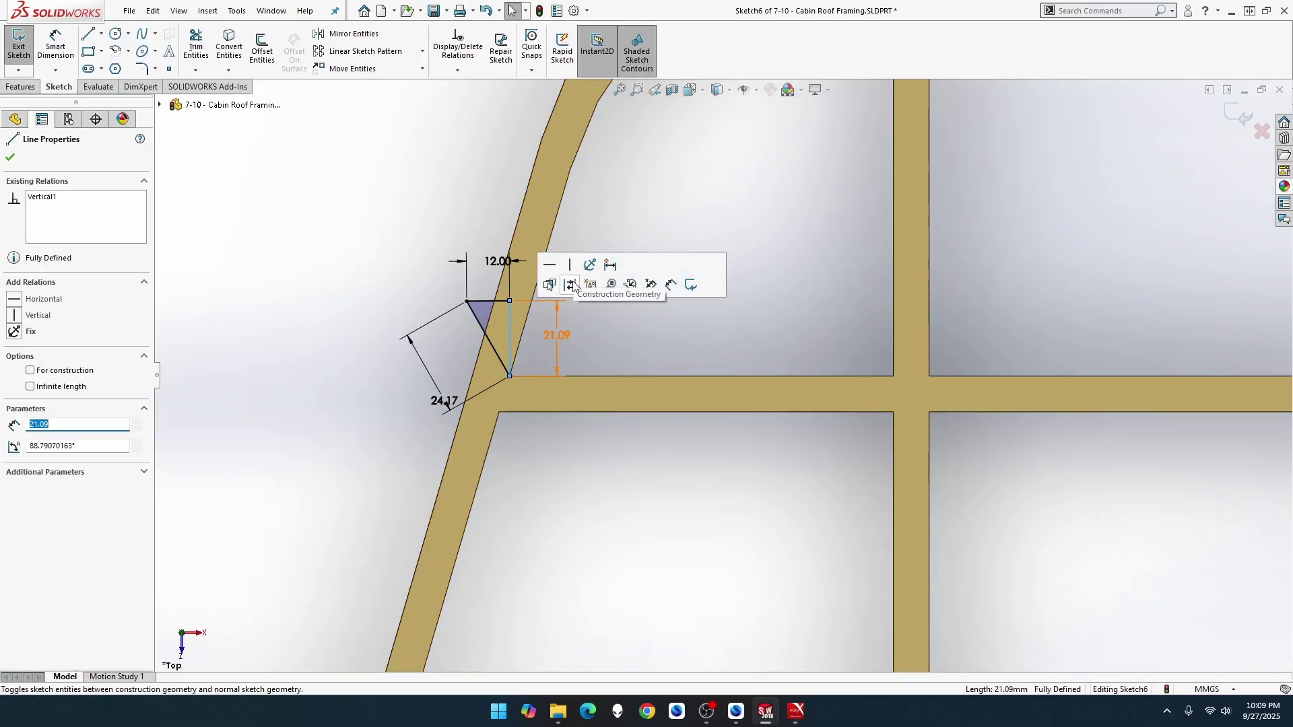
pyautogui.click(583, 343)
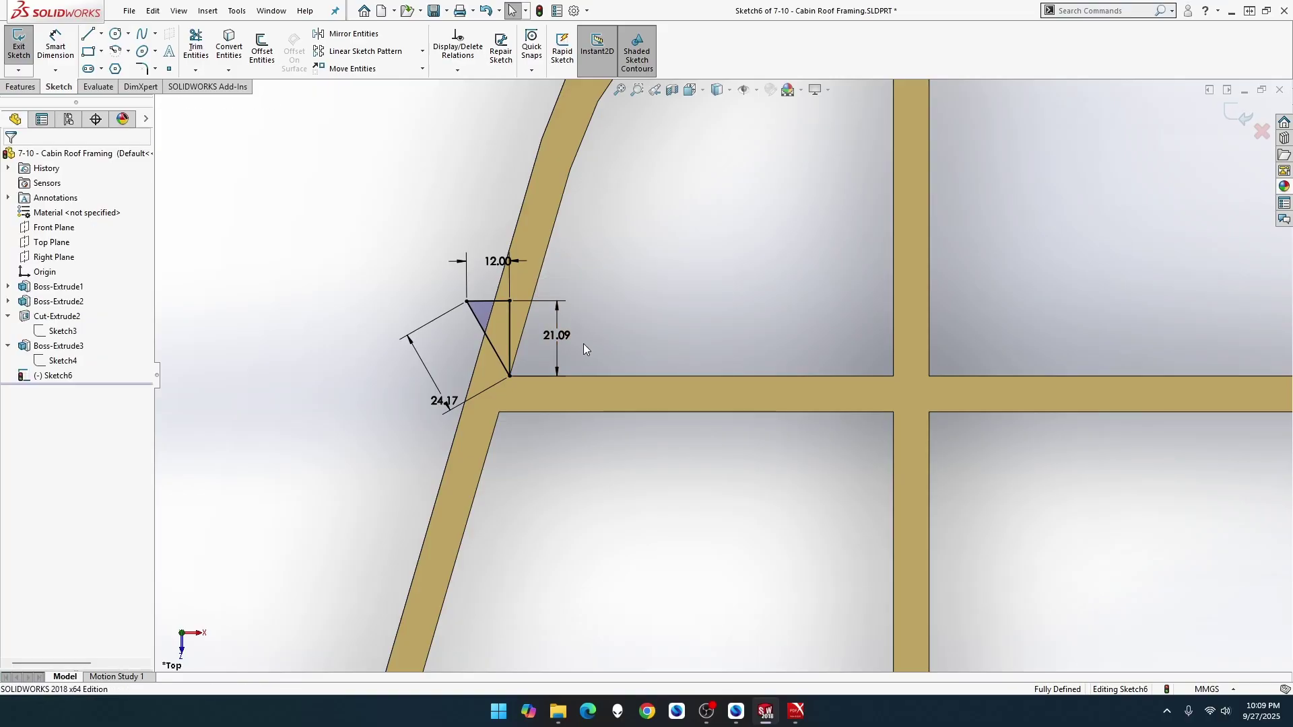
pyautogui.hotkey('ctrl', 'Tab')
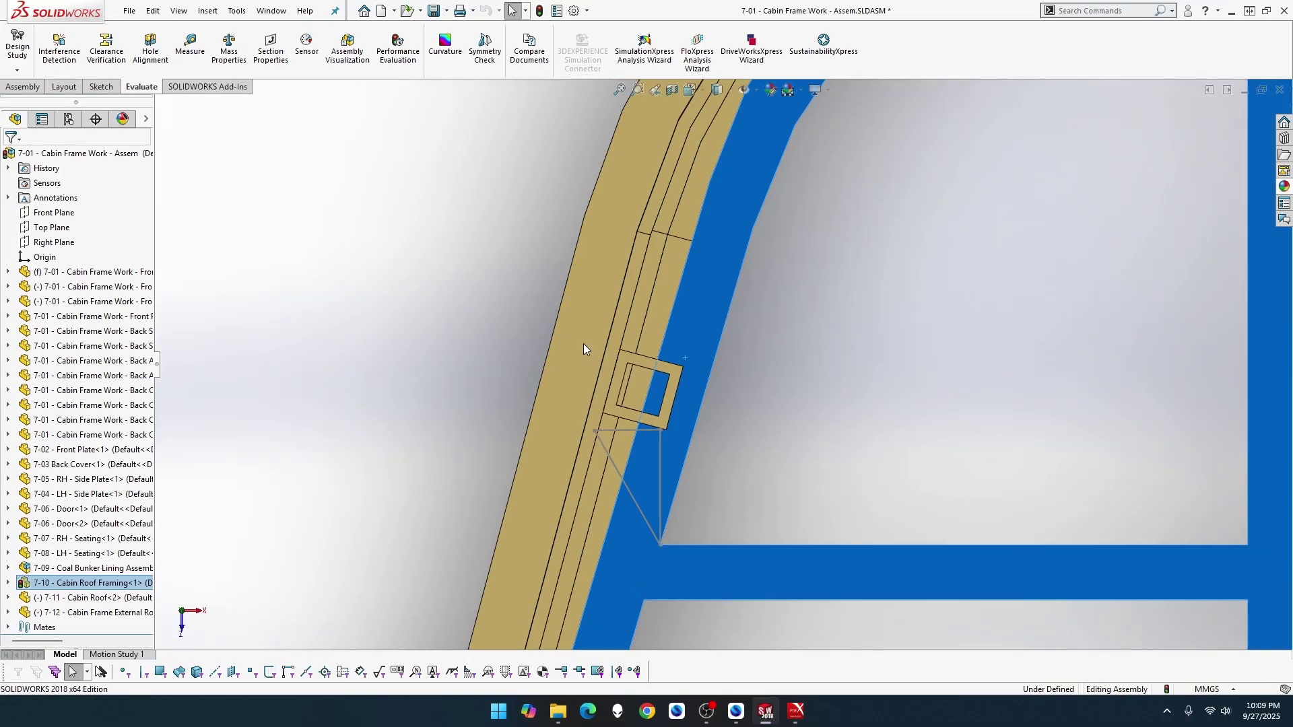
pyautogui.hotkey('ctrl', 'Tab')
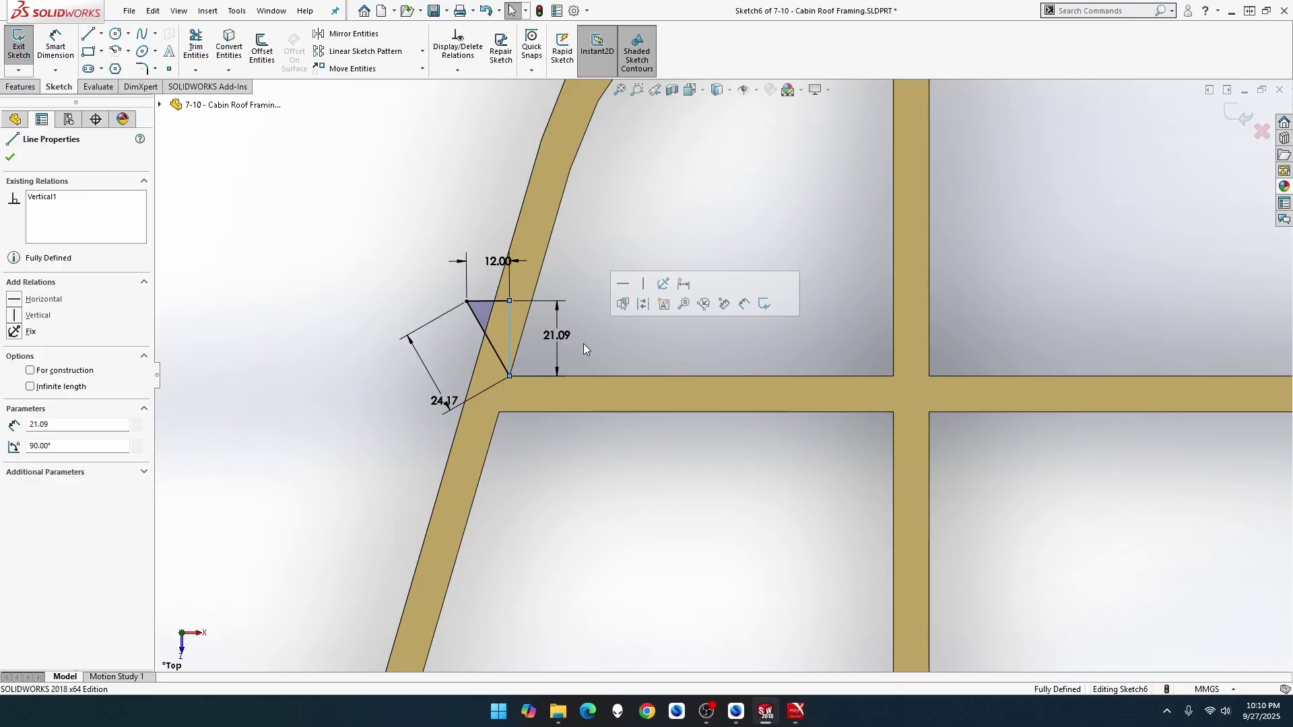
pyautogui.hotkey('ctrl', 'Tab')
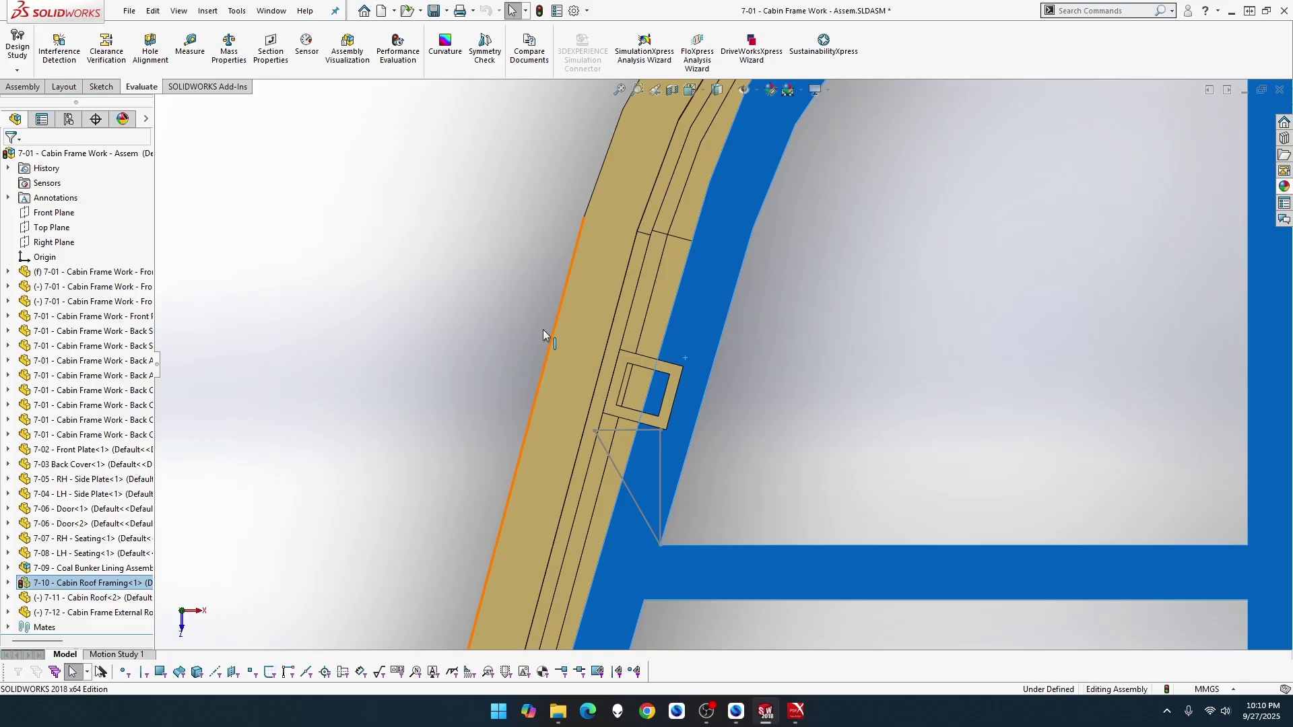
# Step: Measure the distance from the support tube's nearest corner to the roof framing's inner slanted edge in the assembly
pyautogui.click(190, 46)
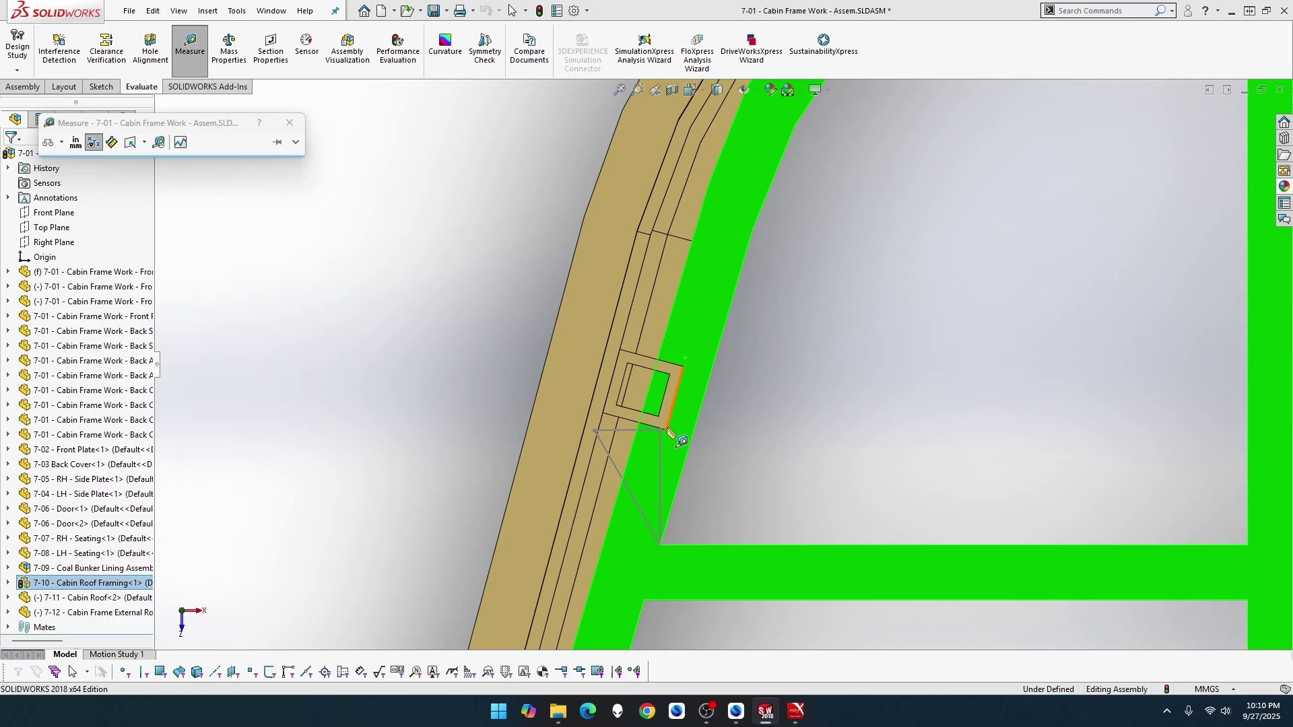
pyautogui.press('Escape')
pyautogui.click(438, 258)
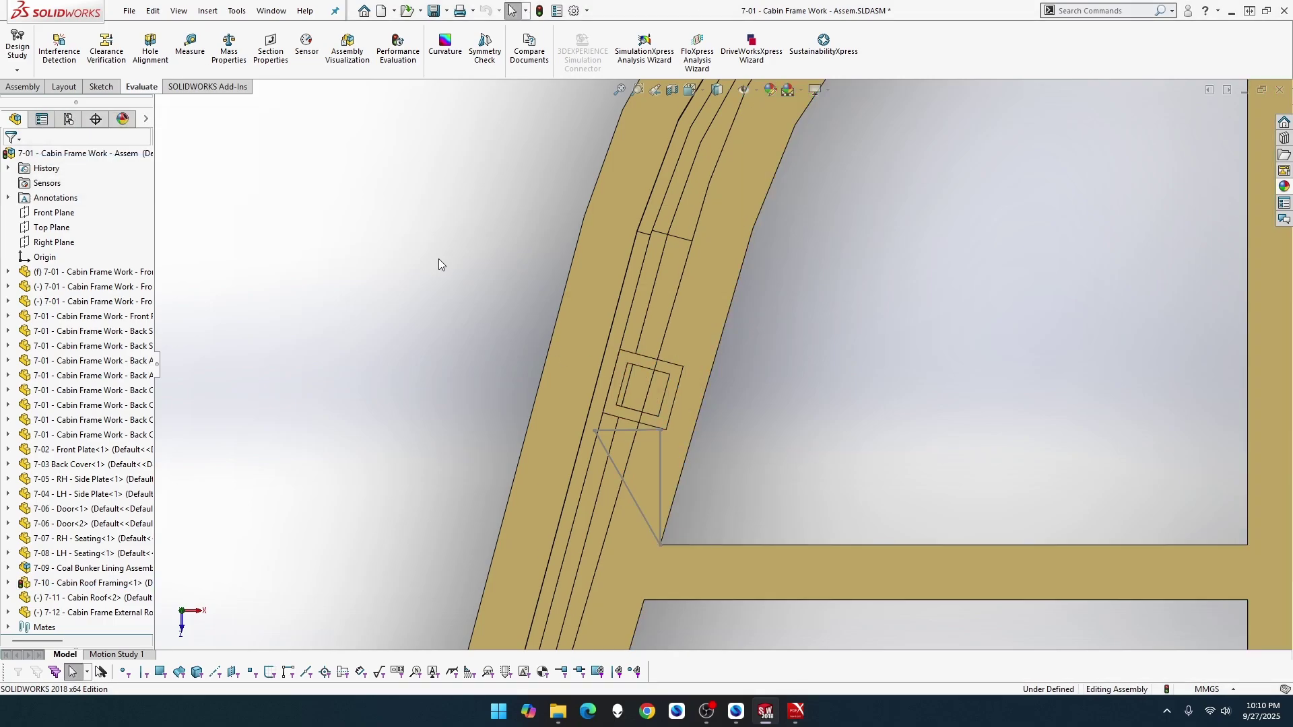
pyautogui.click(190, 45)
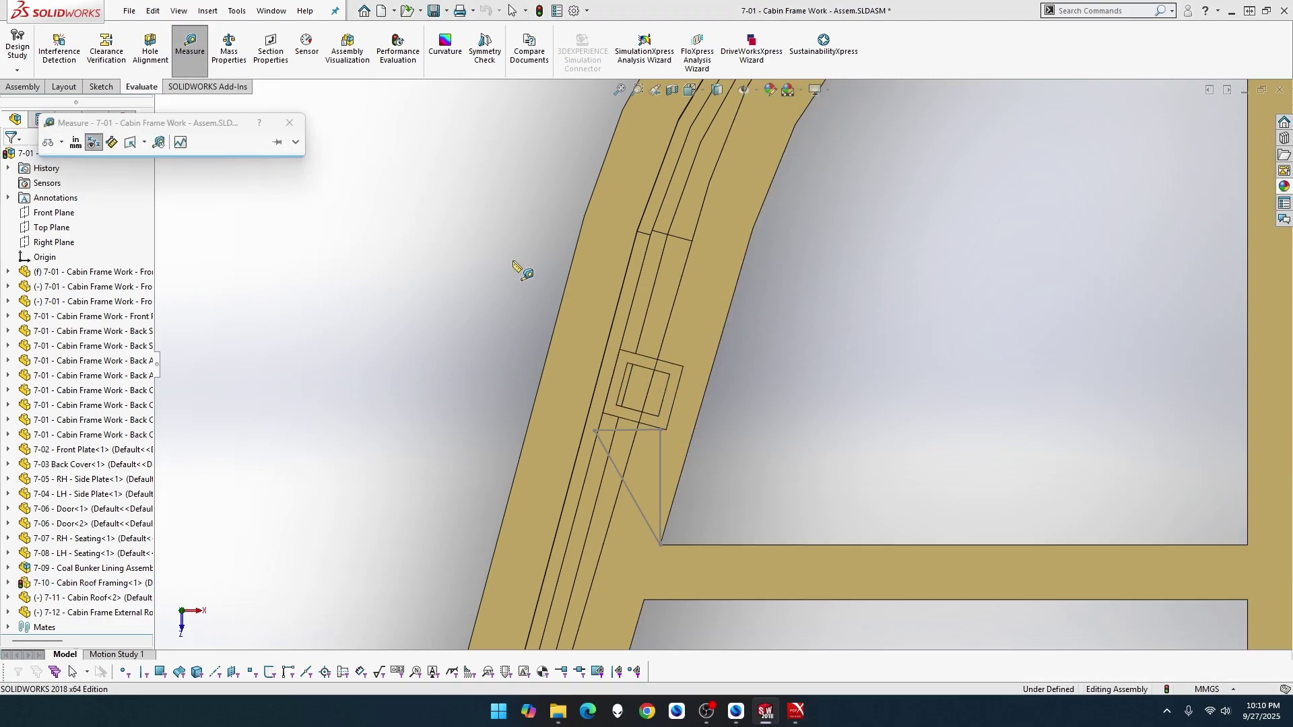
pyautogui.click(666, 431)
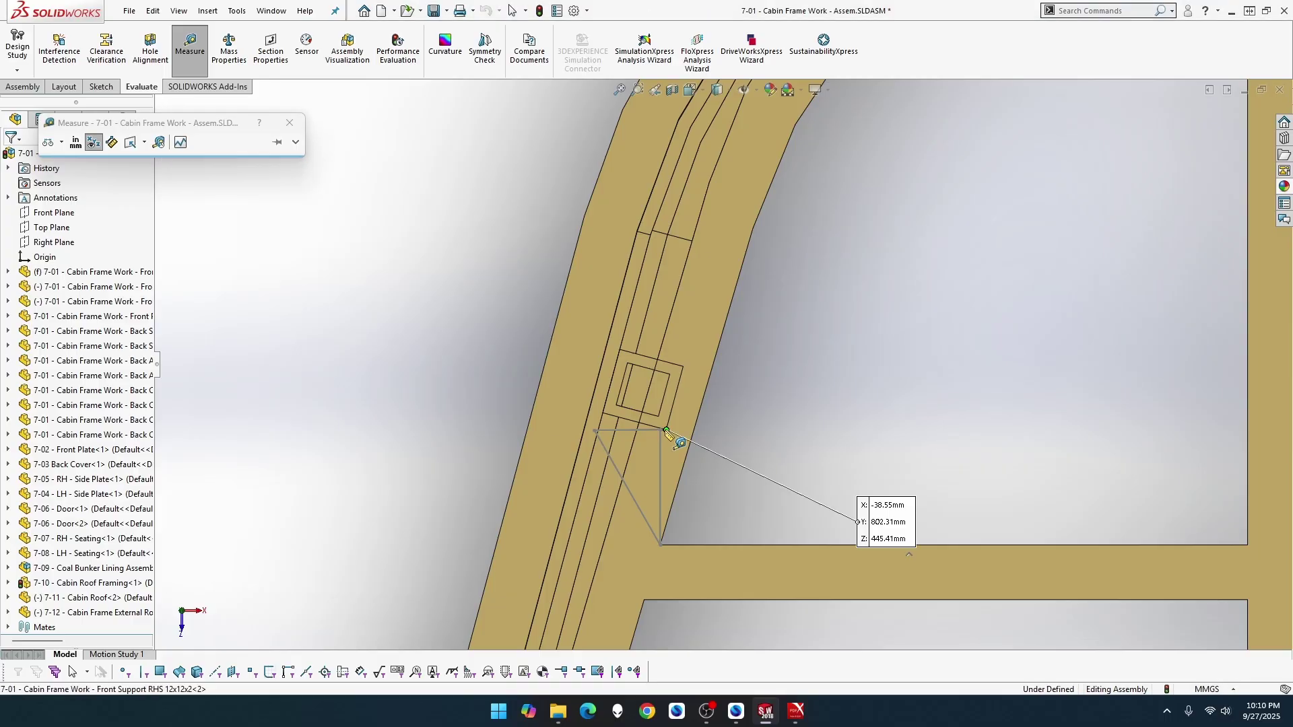
pyautogui.click(694, 440)
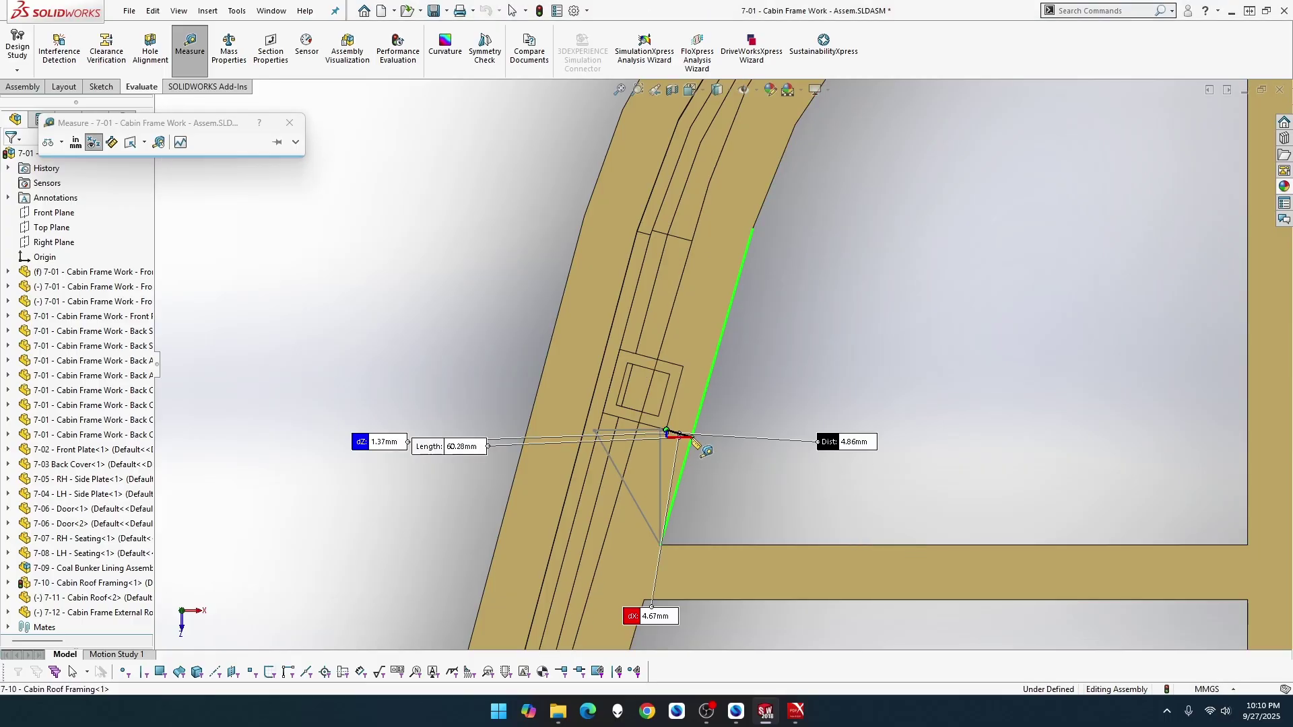
pyautogui.press('Escape')
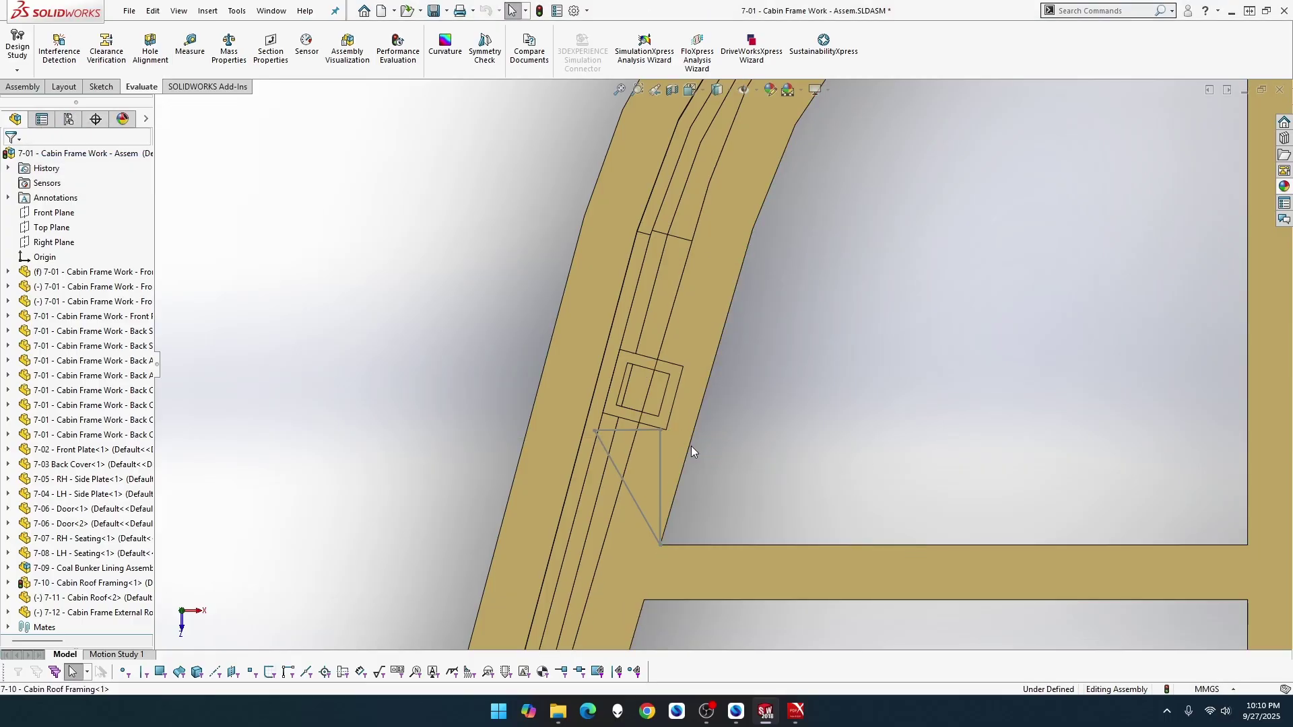
# Step: Try a driven dimension from the triangle's upper inner vertex to the framing's inner slanted edge, and undo it along with the vertical relation
pyautogui.hotkey('ctrl', 'Tab')
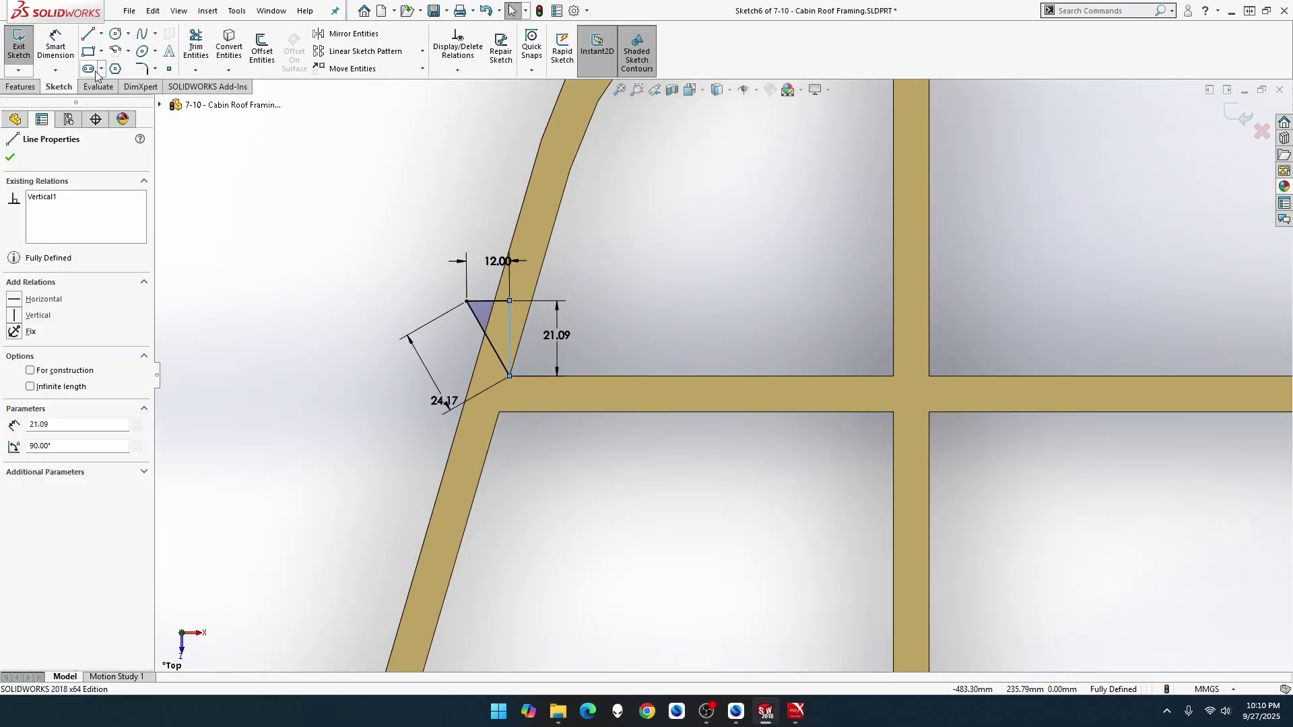
pyautogui.click(56, 44)
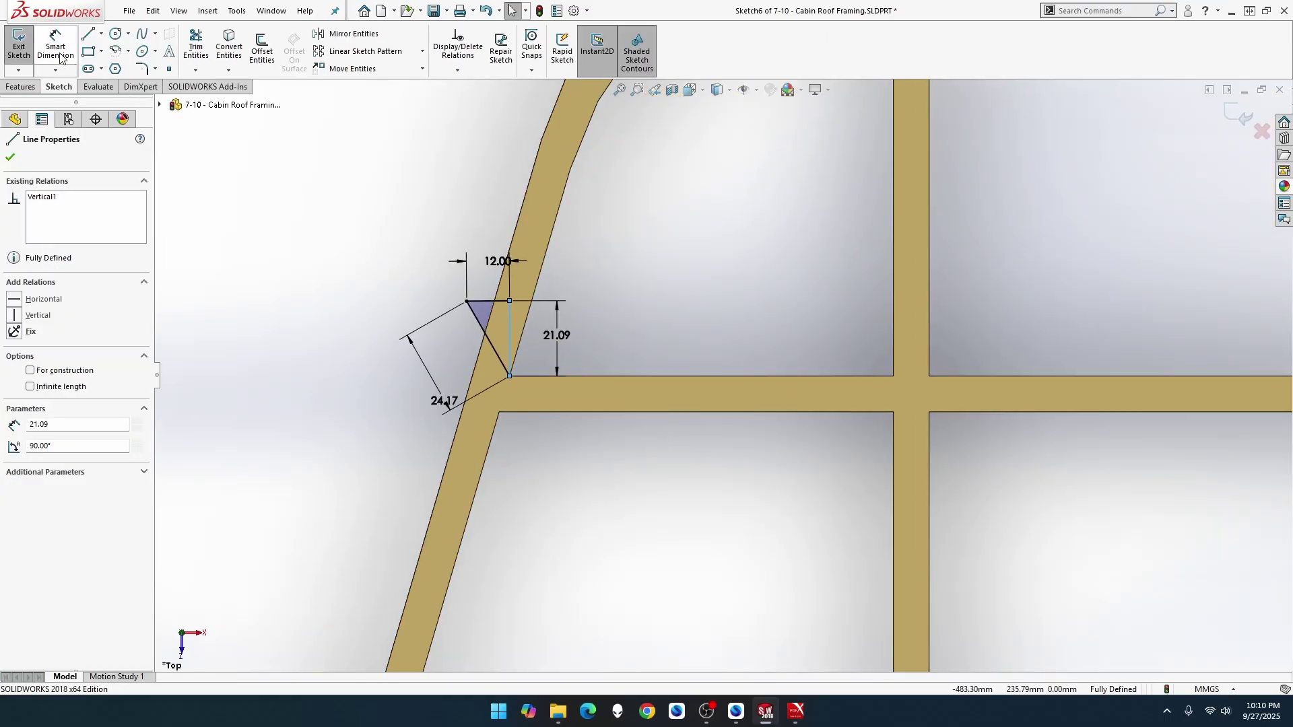
pyautogui.click(508, 301)
pyautogui.click(531, 303)
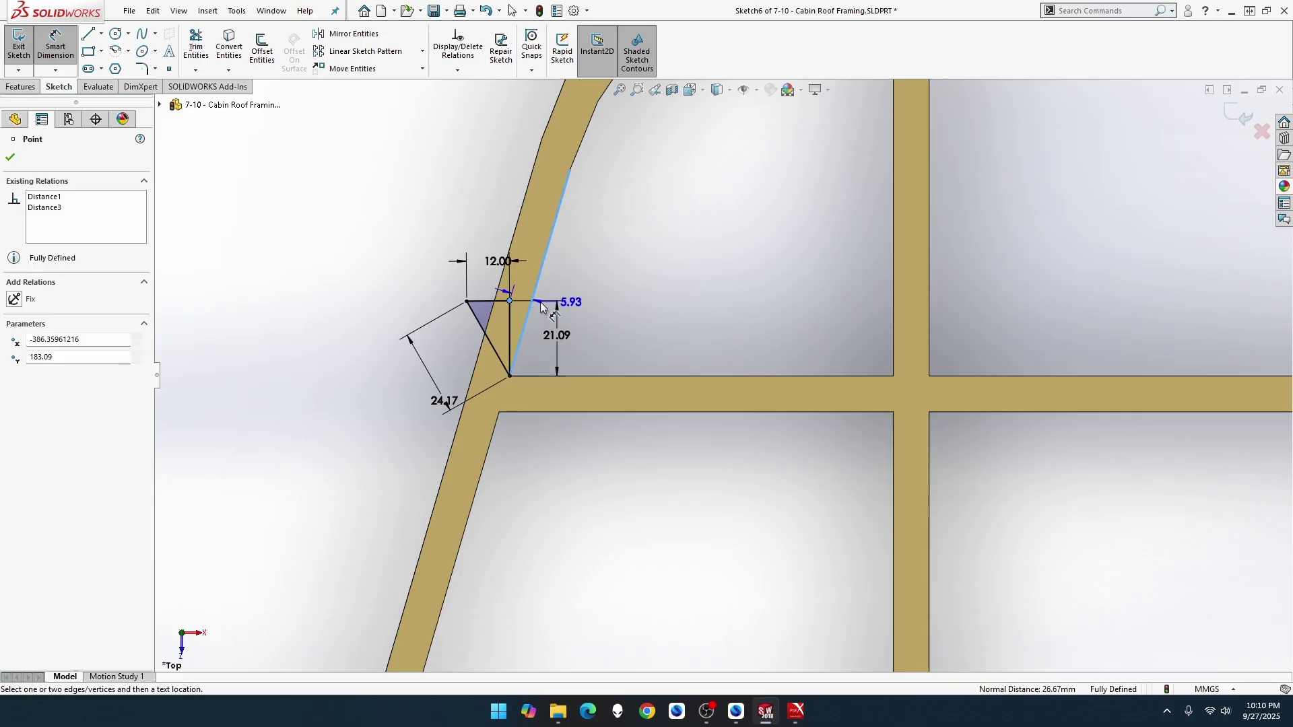
pyautogui.click(587, 310)
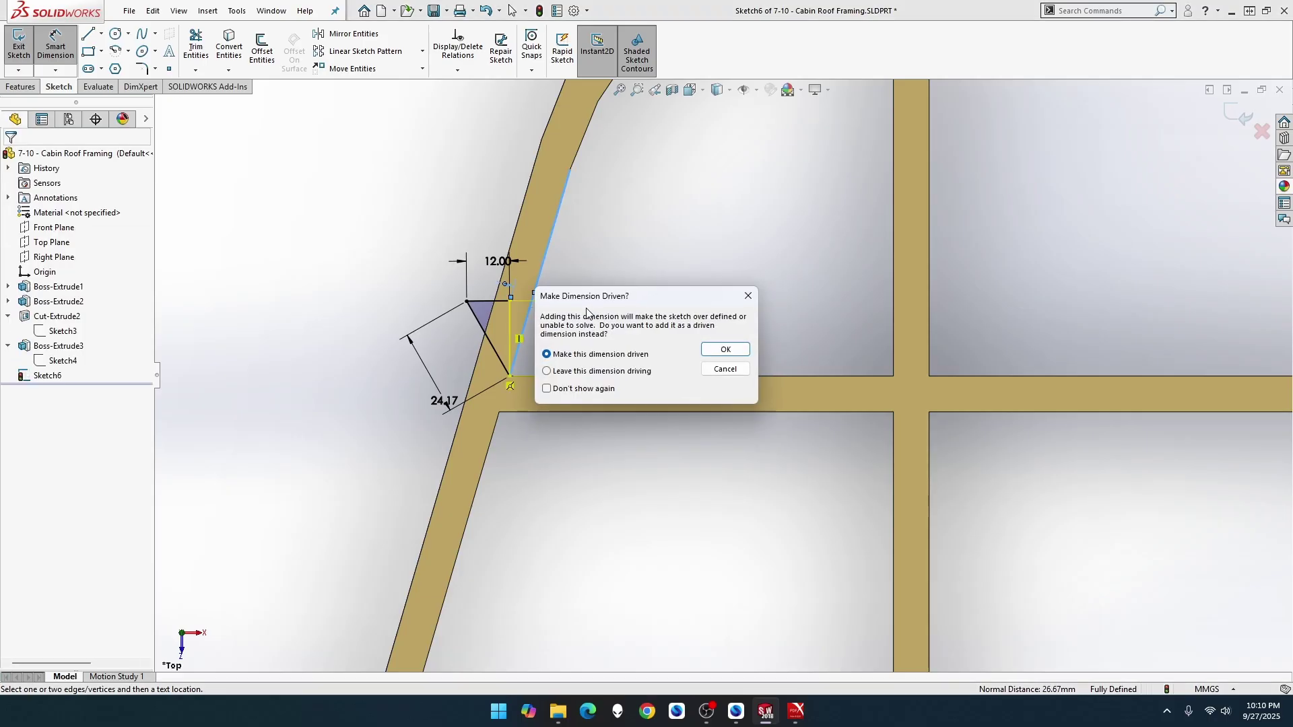
pyautogui.press('Return')
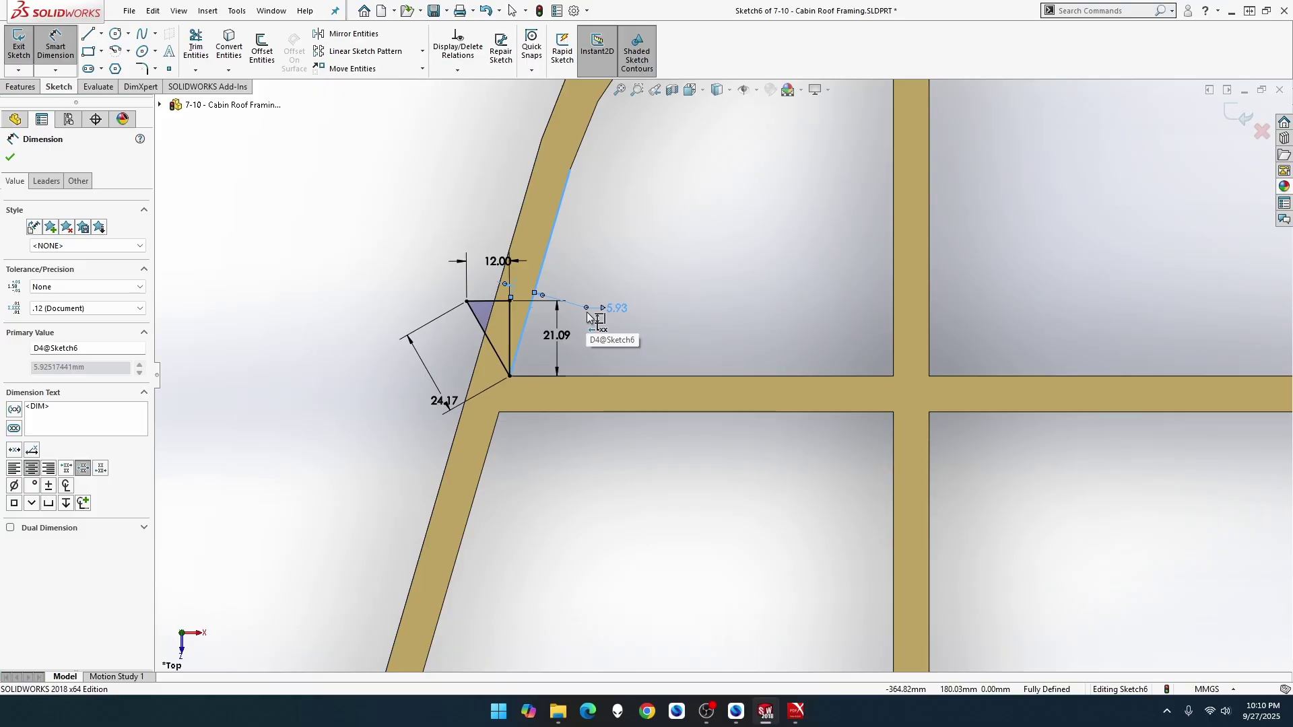
pyautogui.hotkey('ctrl', 'z')
pyautogui.press('Escape')
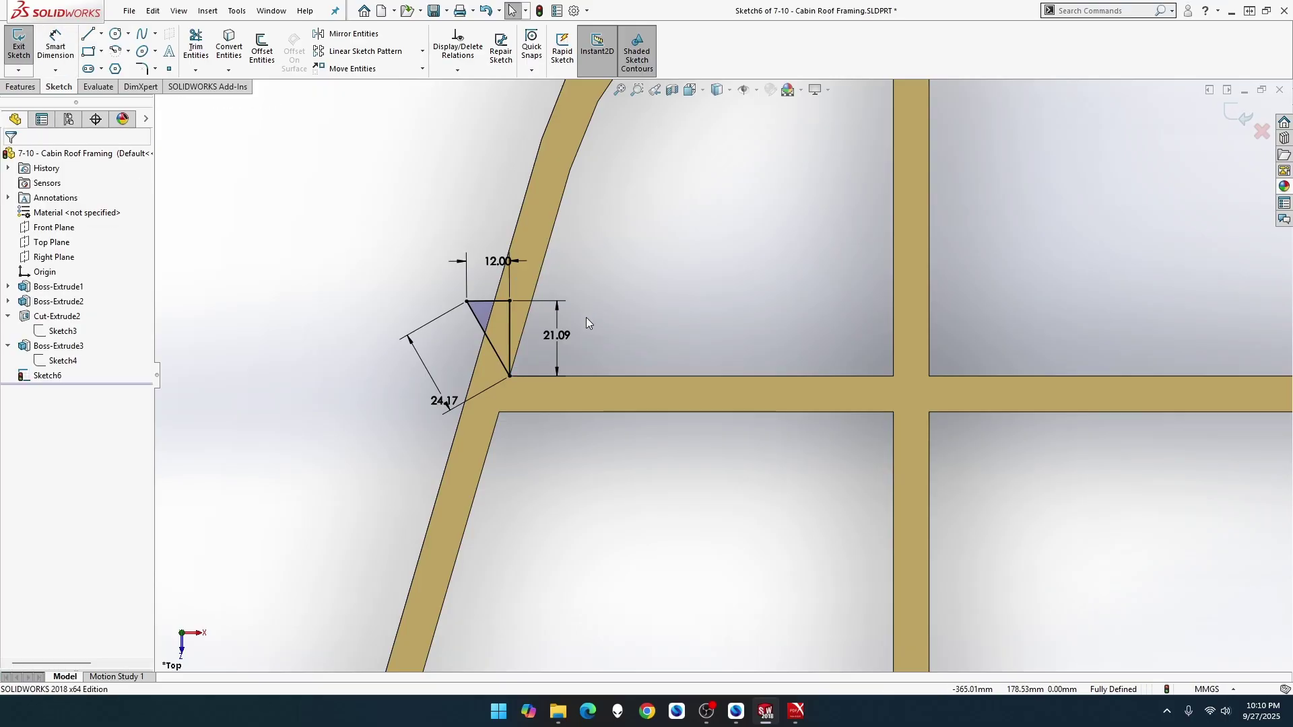
pyautogui.click(510, 302)
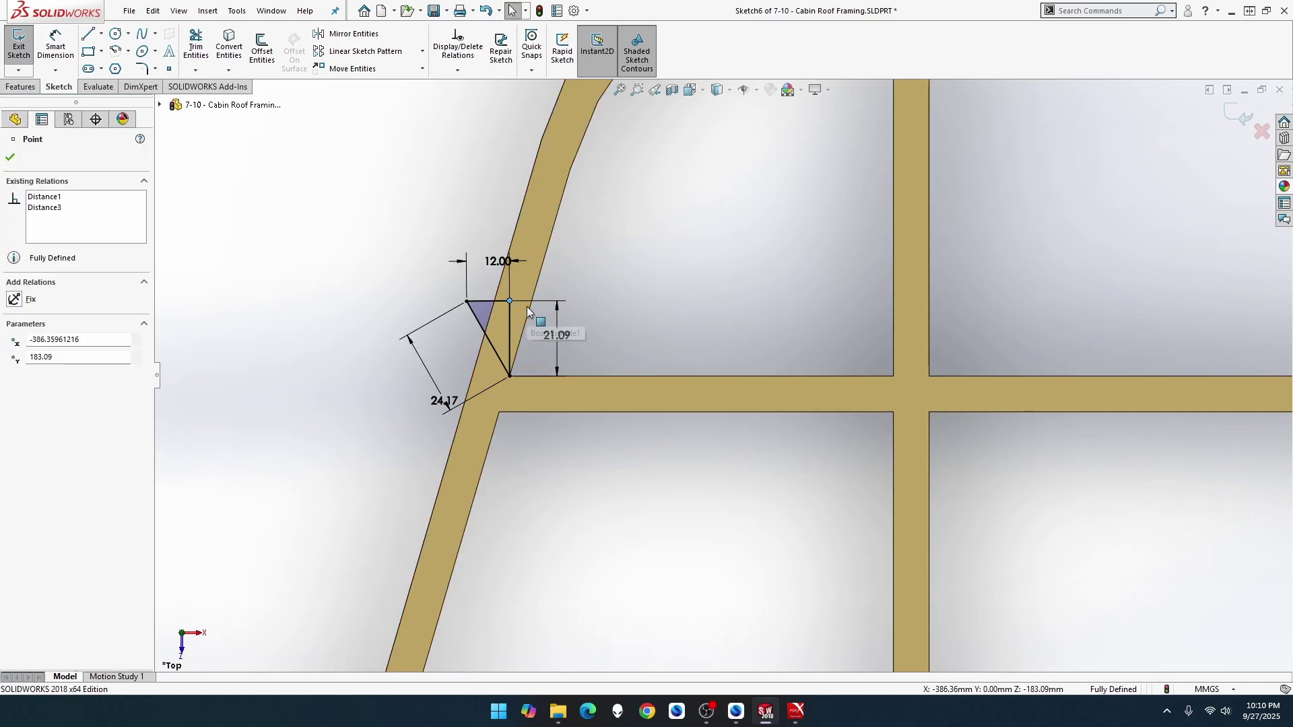
pyautogui.hotkey('ctrl', 'z')
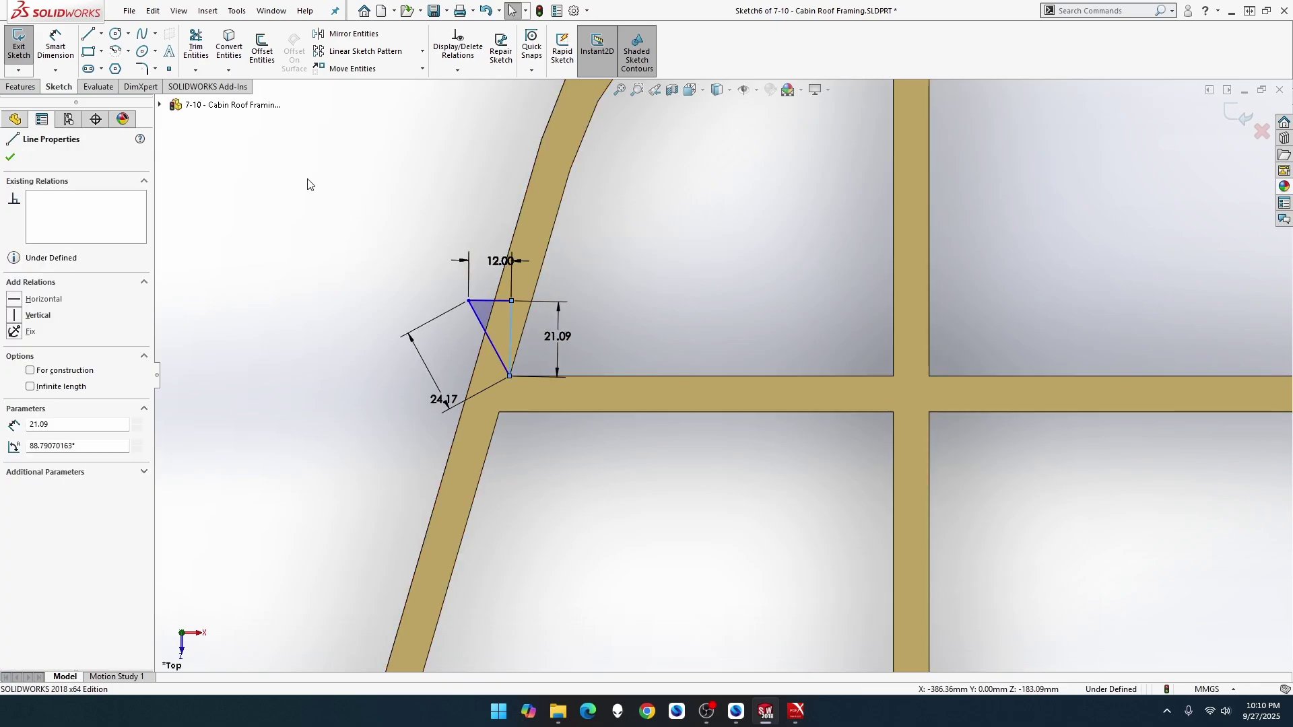
# Step: Dimension the triangle's upper inner vertex 4.86 mm from the framing's inner slanted edge and check its position against the tube in the assembly
pyautogui.click(55, 45)
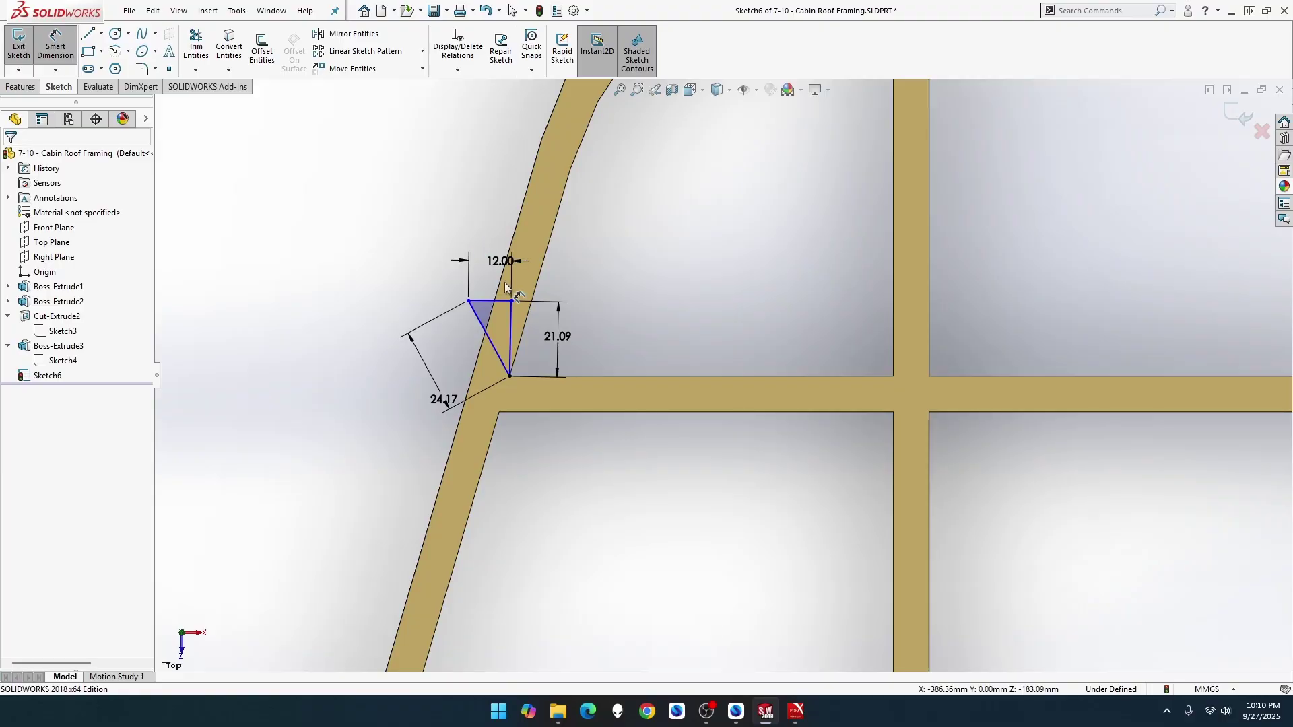
pyautogui.click(512, 301)
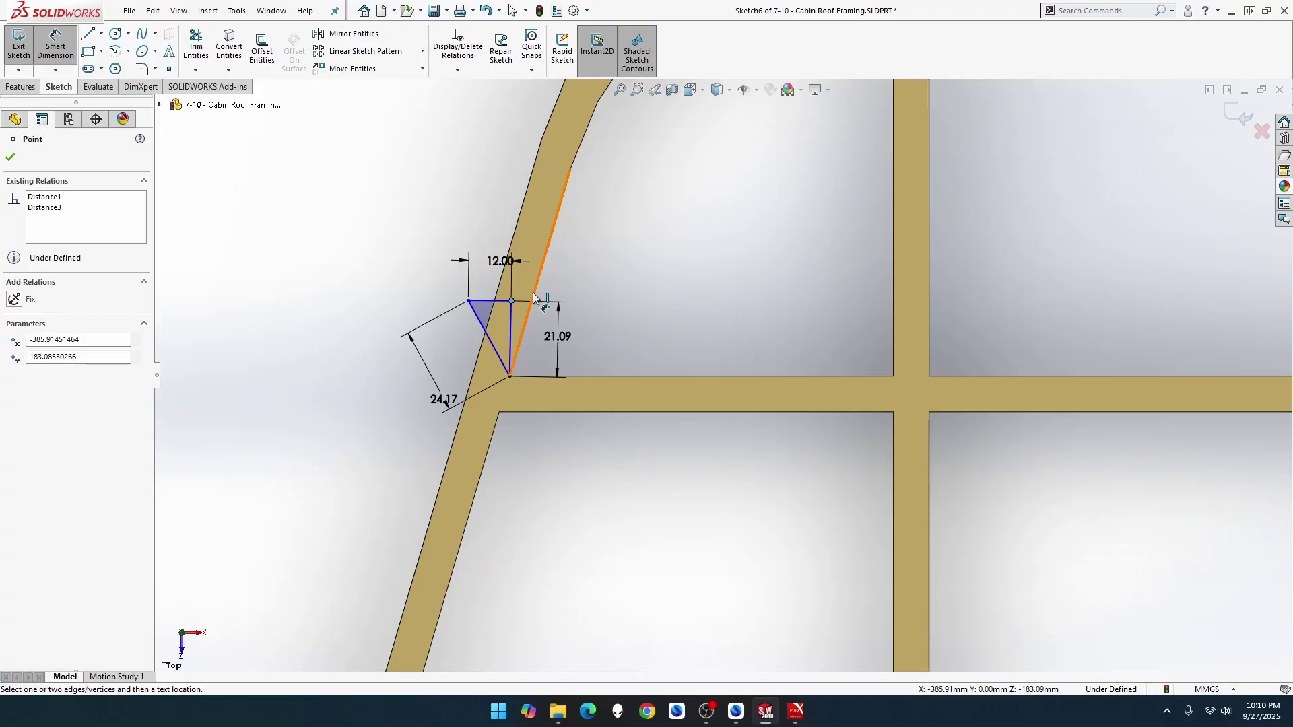
pyautogui.click(534, 288)
pyautogui.click(583, 317)
pyautogui.write('4.8')
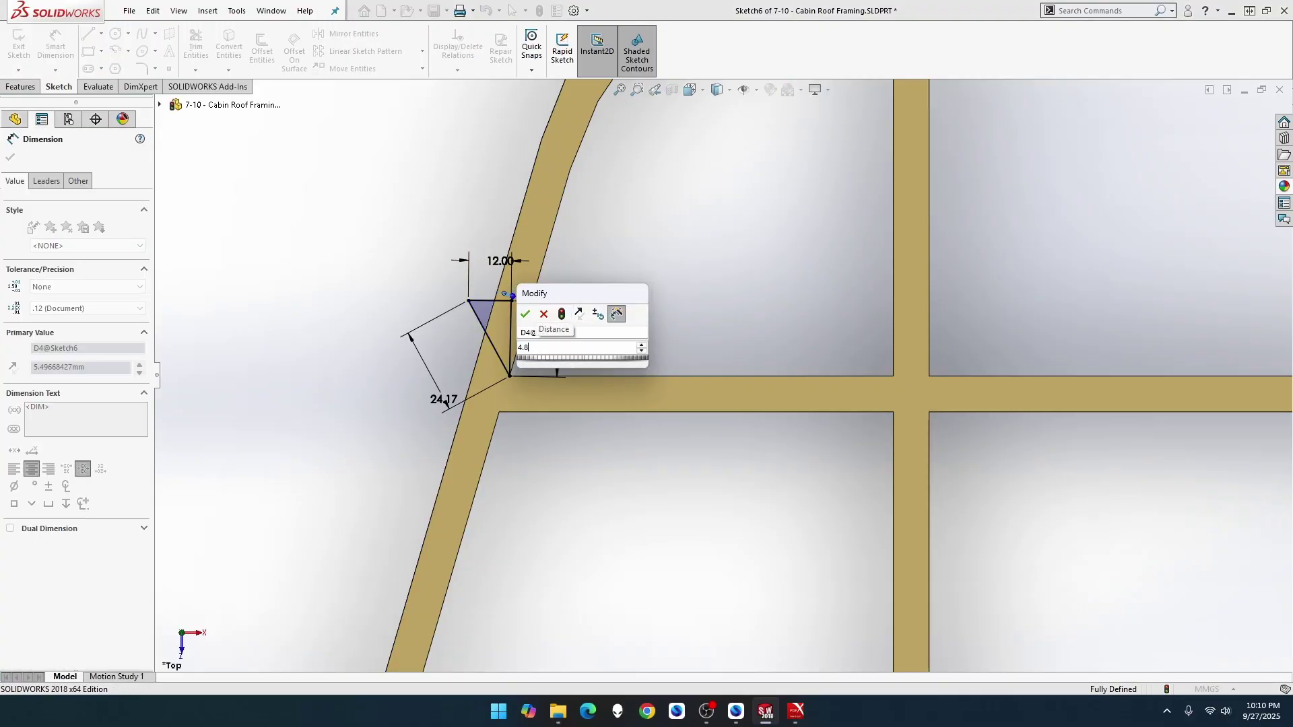
pyautogui.press('Return')
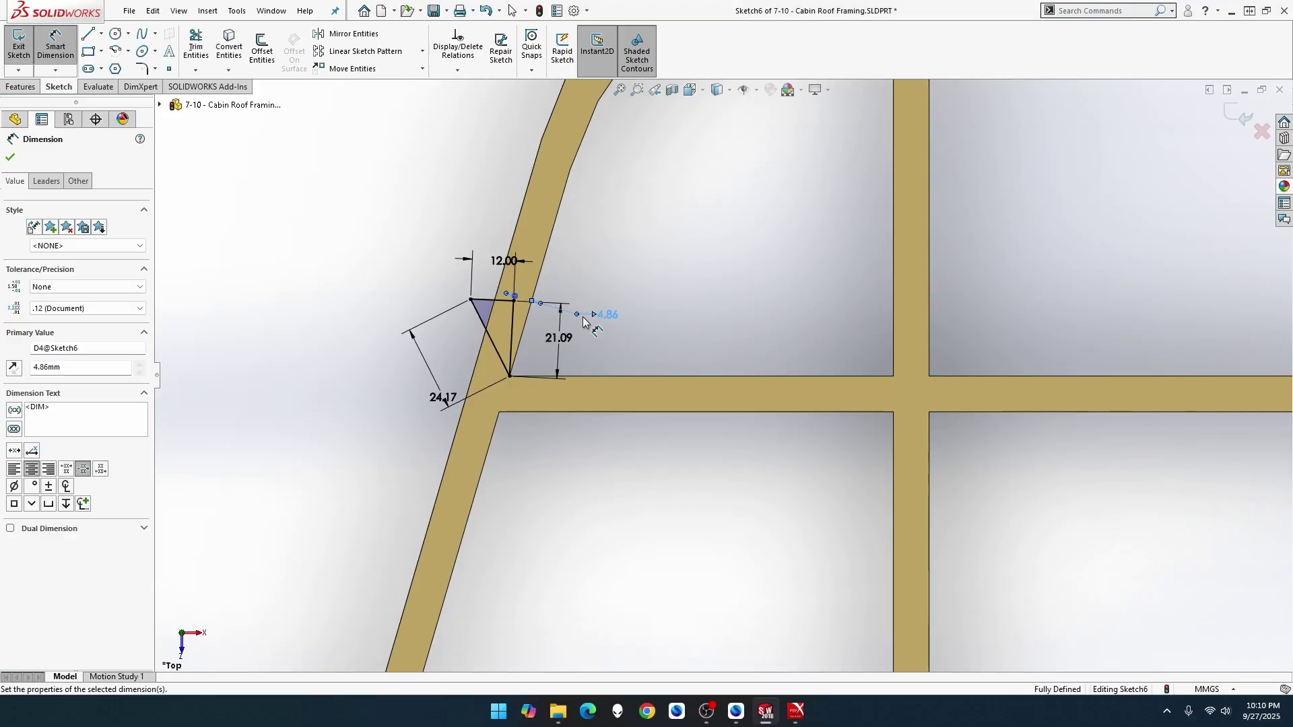
pyautogui.hotkey('ctrl', 'Tab')
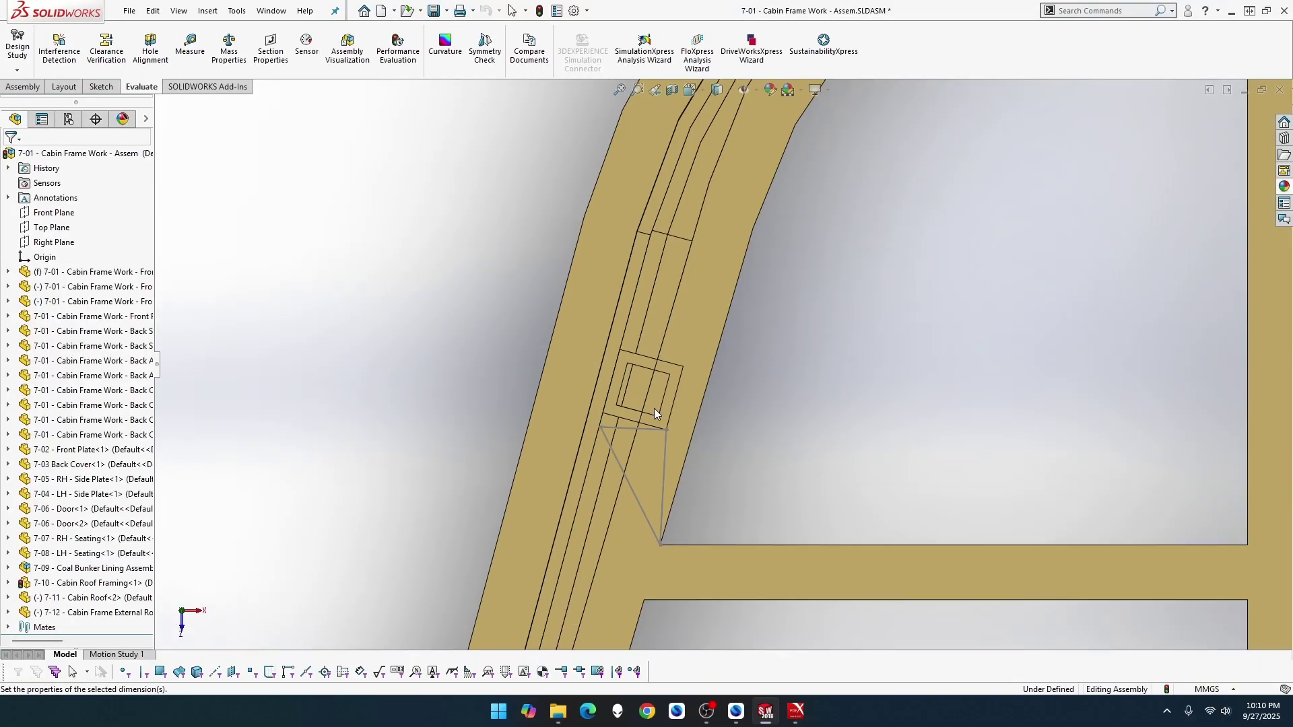
pyautogui.hotkey('ctrl', 'Tab')
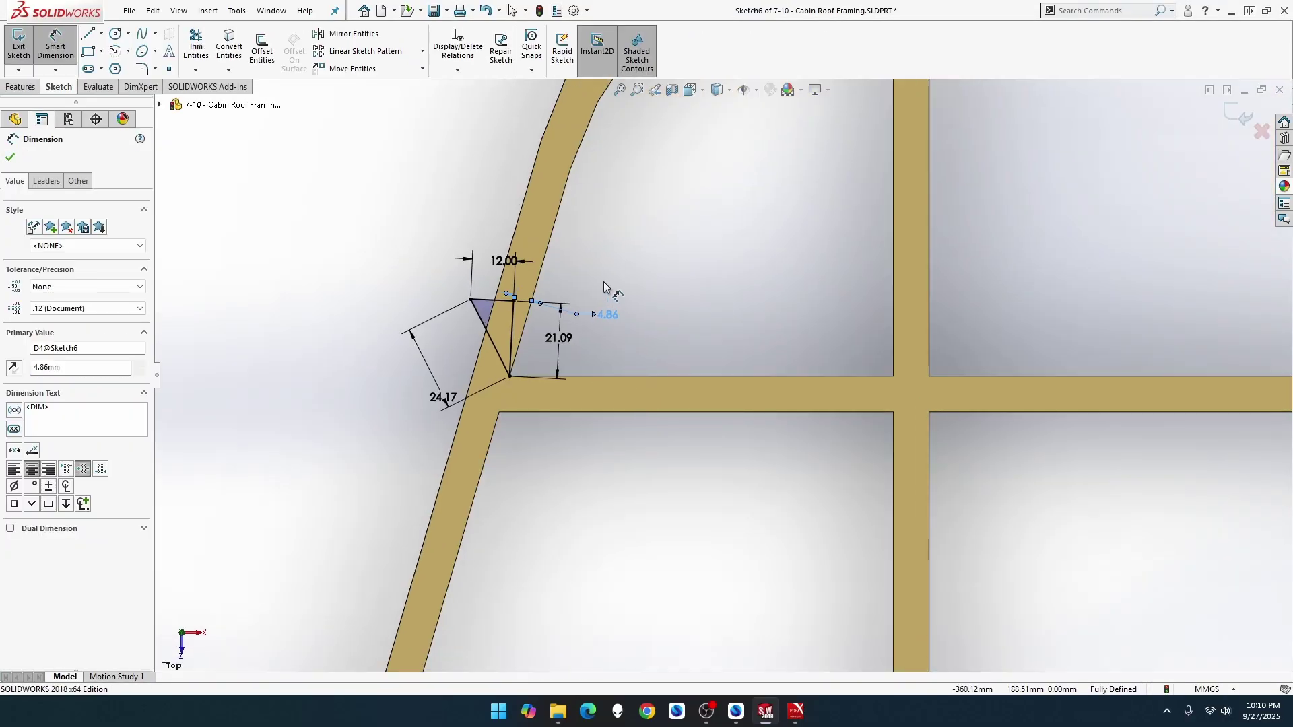
pyautogui.press('Escape')
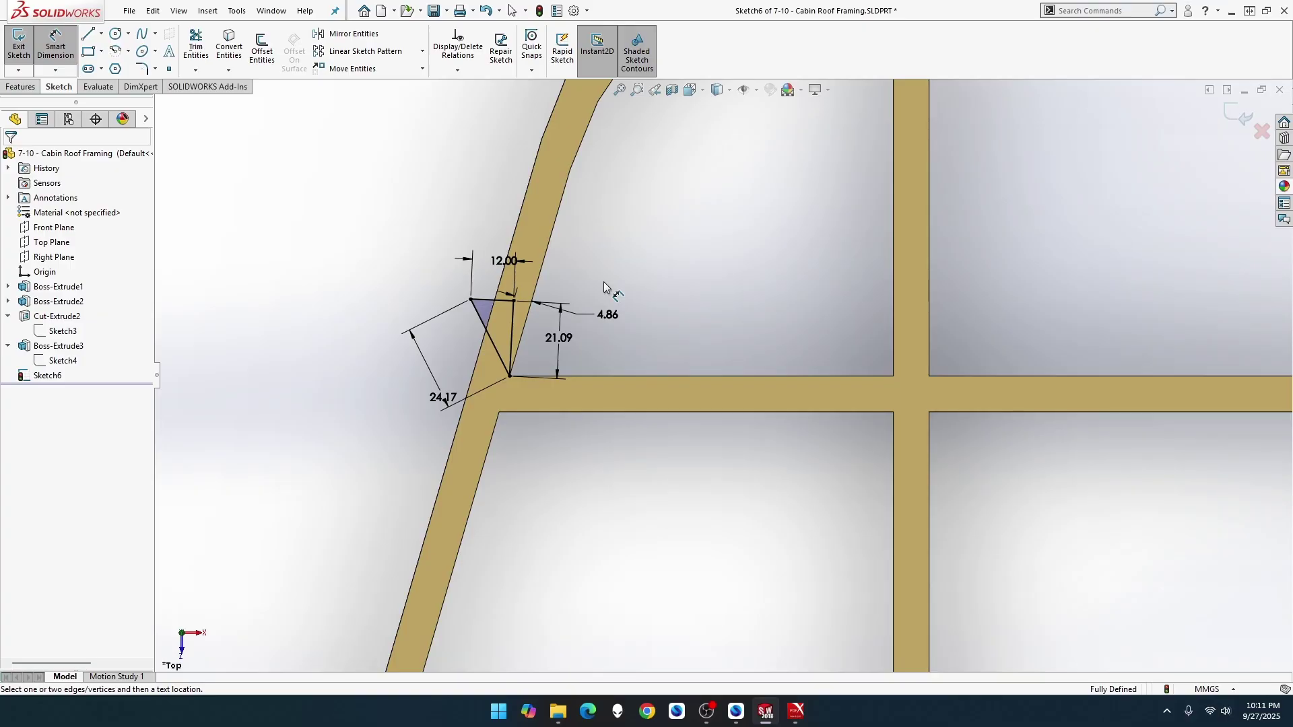
# Step: Convert the triangle's 21.09 mm, 24.17 mm and 12 mm sides to construction geometry
pyautogui.click(512, 322)
pyautogui.press('Escape')
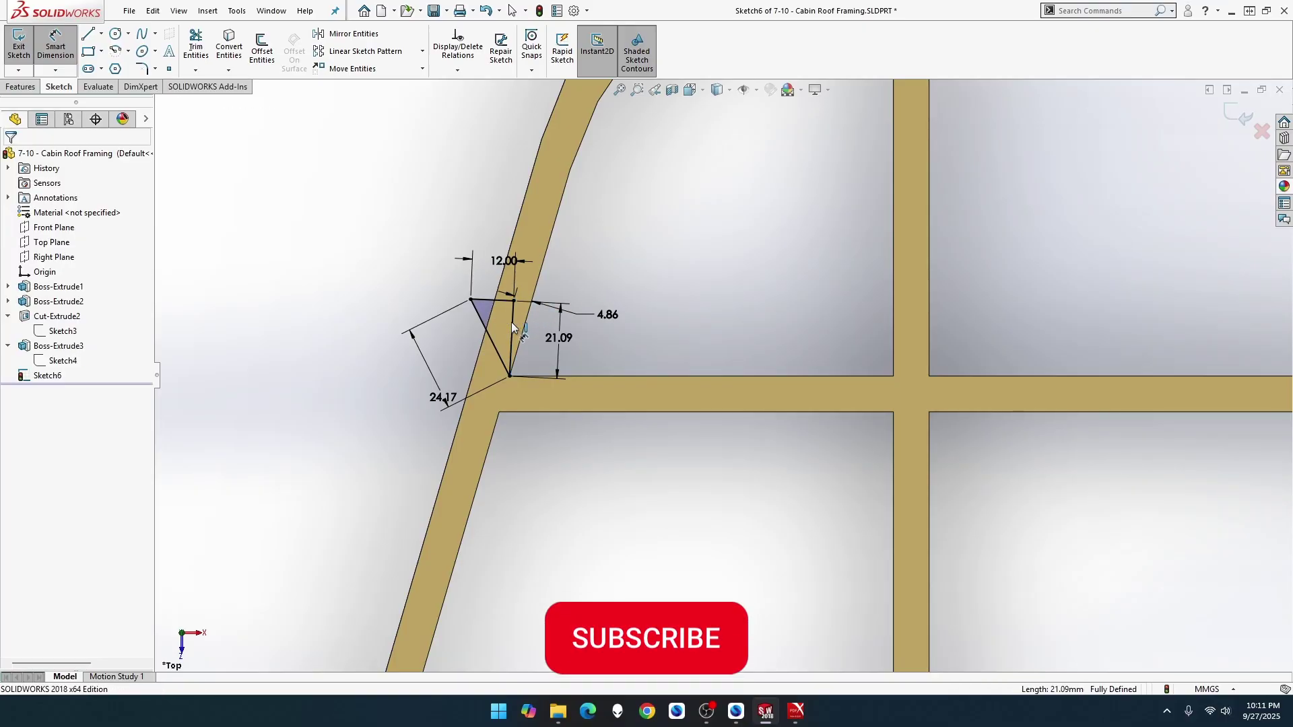
pyautogui.click(512, 323)
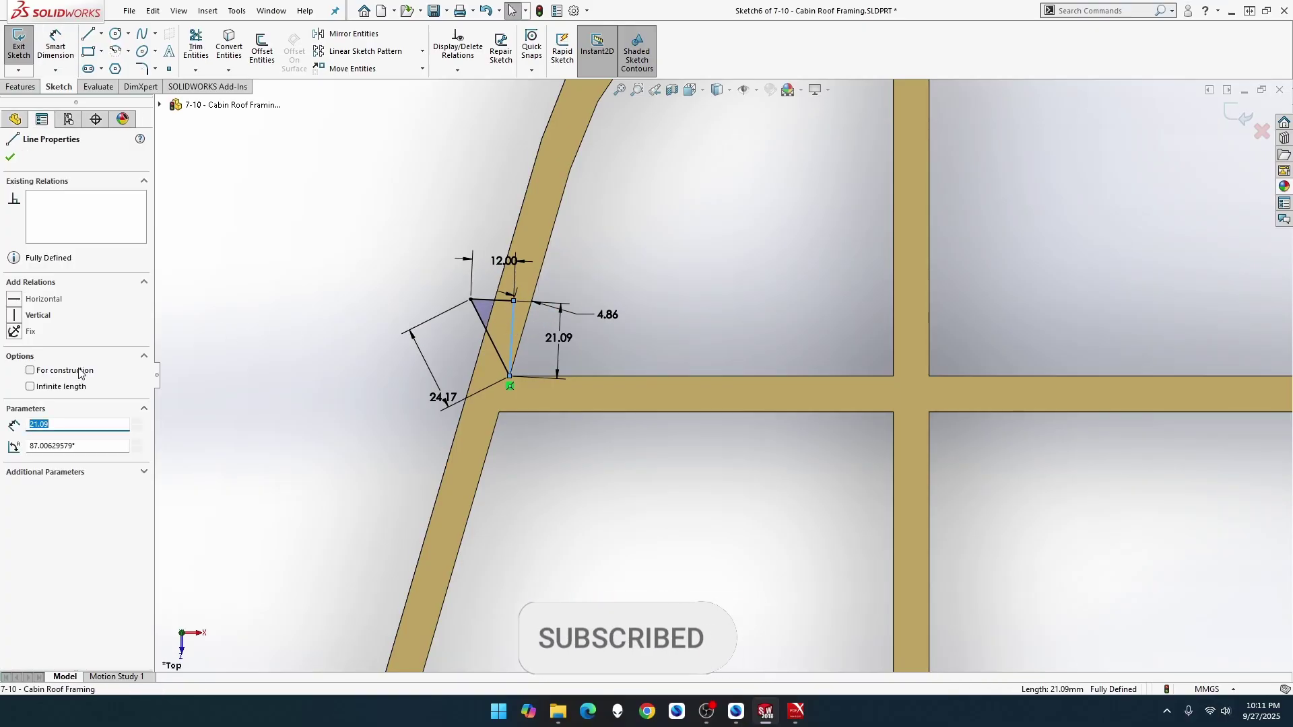
pyautogui.click(79, 372)
pyautogui.click(482, 316)
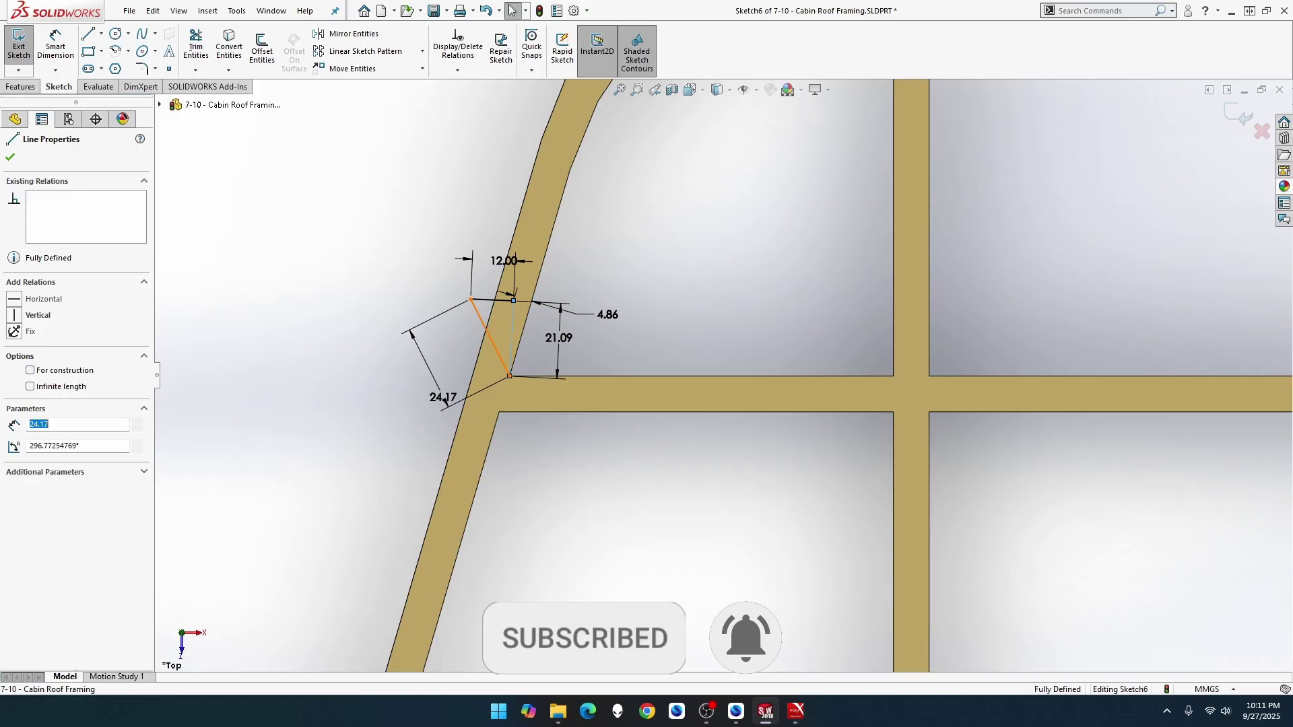
pyautogui.click(81, 370)
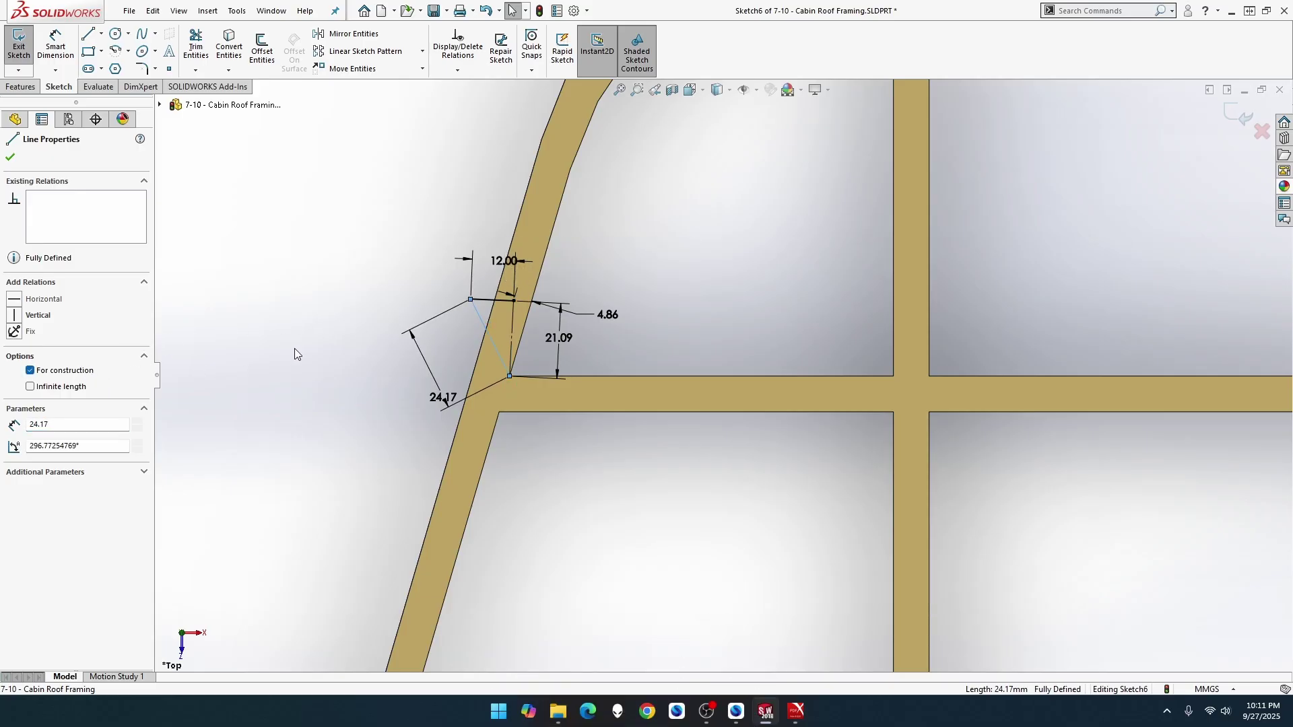
pyautogui.click(492, 300)
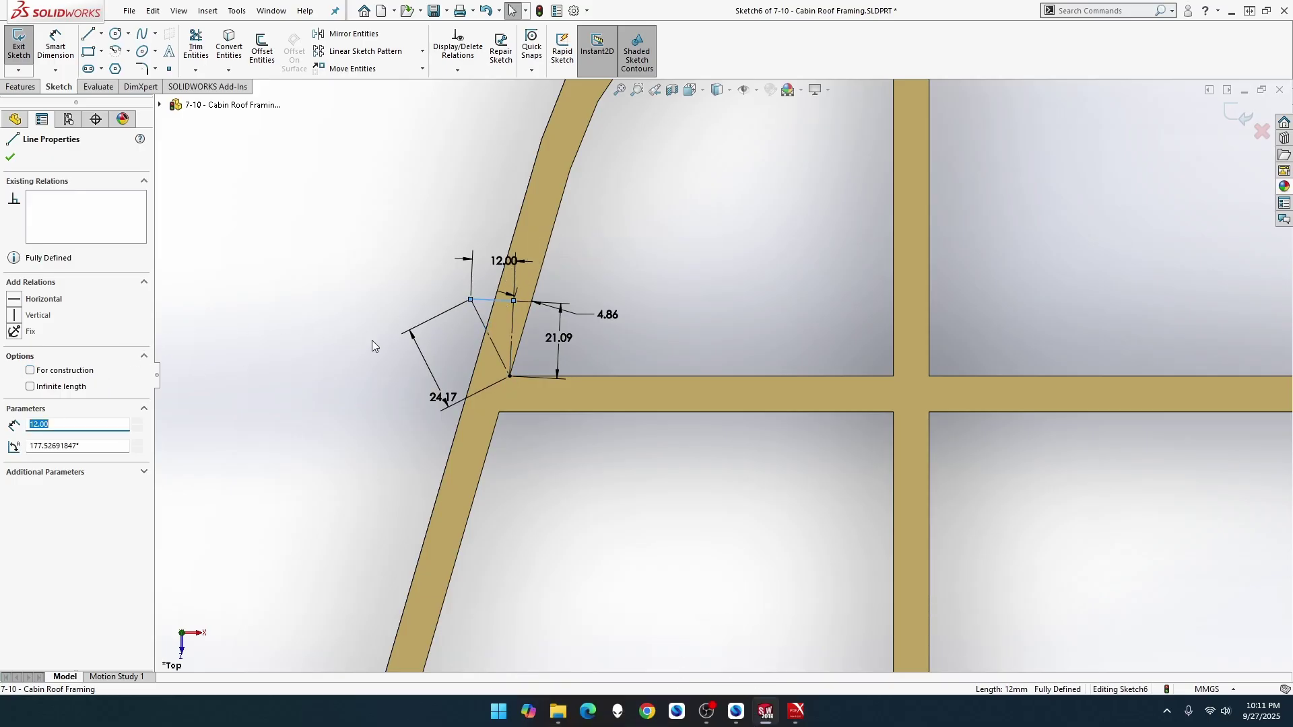
pyautogui.click(86, 372)
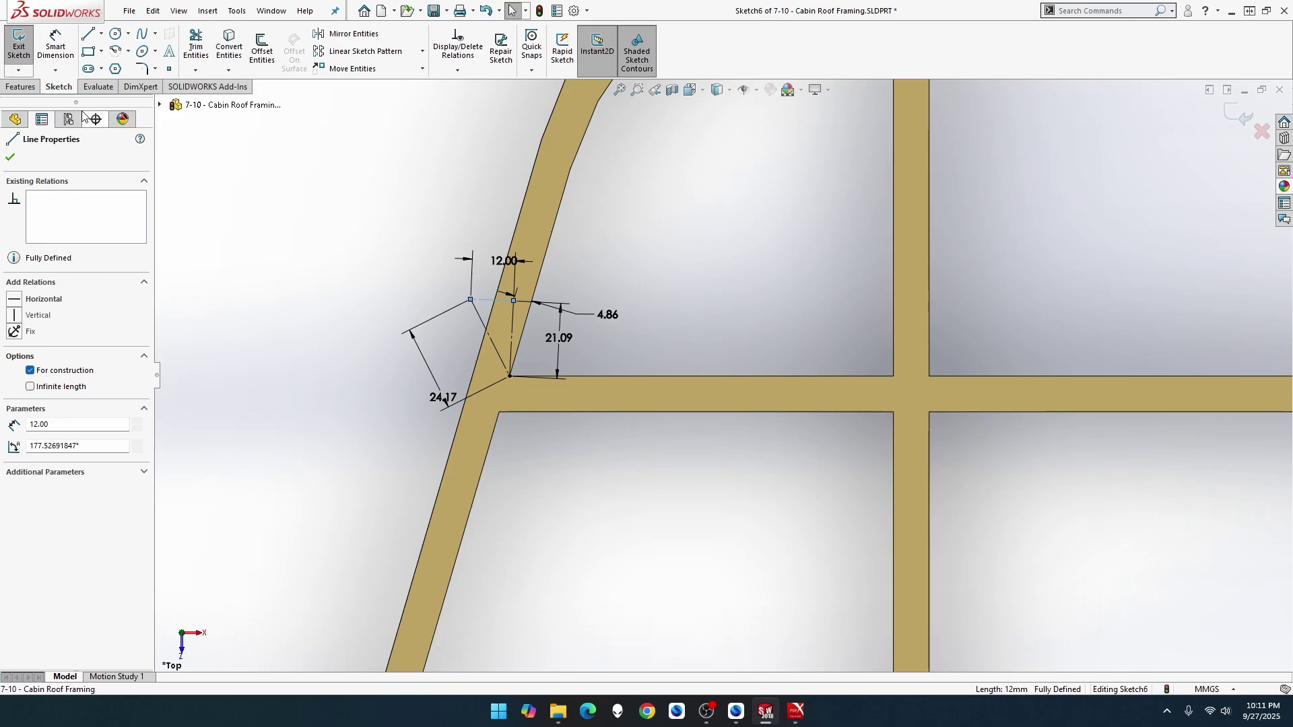
# Step: Sketch a closed four-sided notch outline about 29.6 mm by 19.8 mm across the slanted framing member, starting at the triangle's upper inner vertex
pyautogui.click(88, 33)
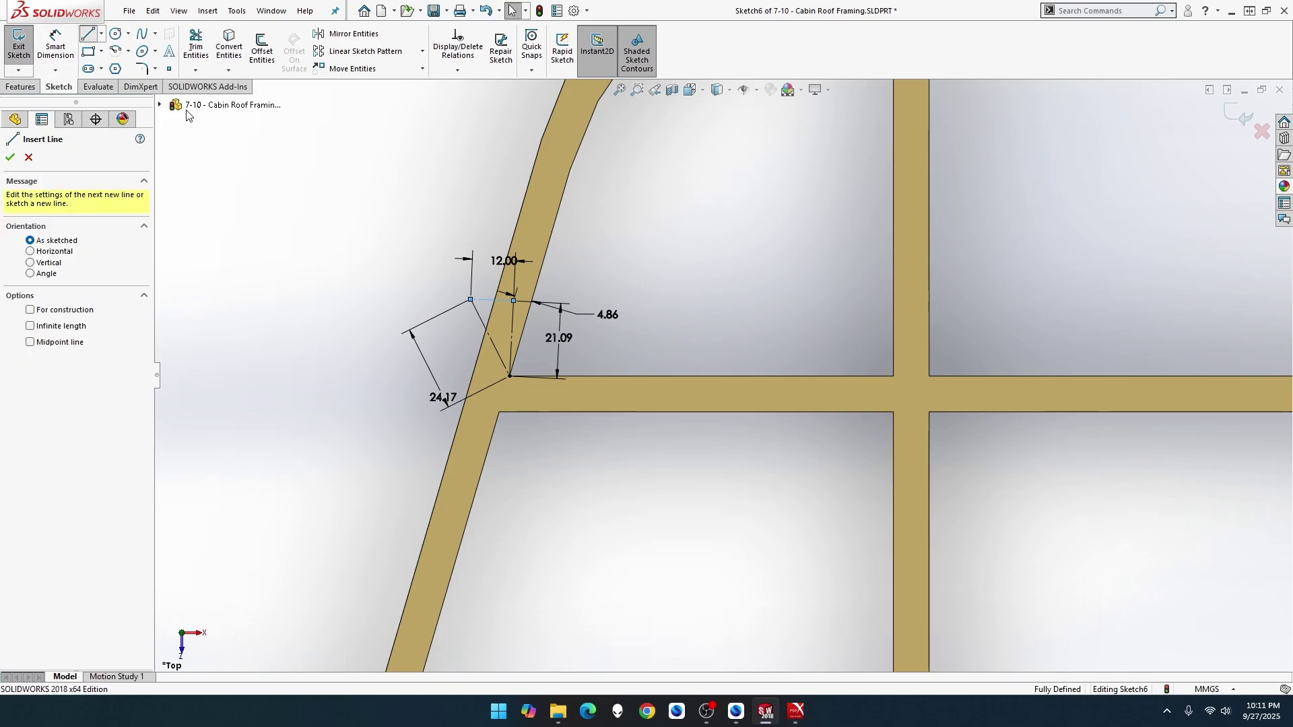
pyautogui.click(514, 301)
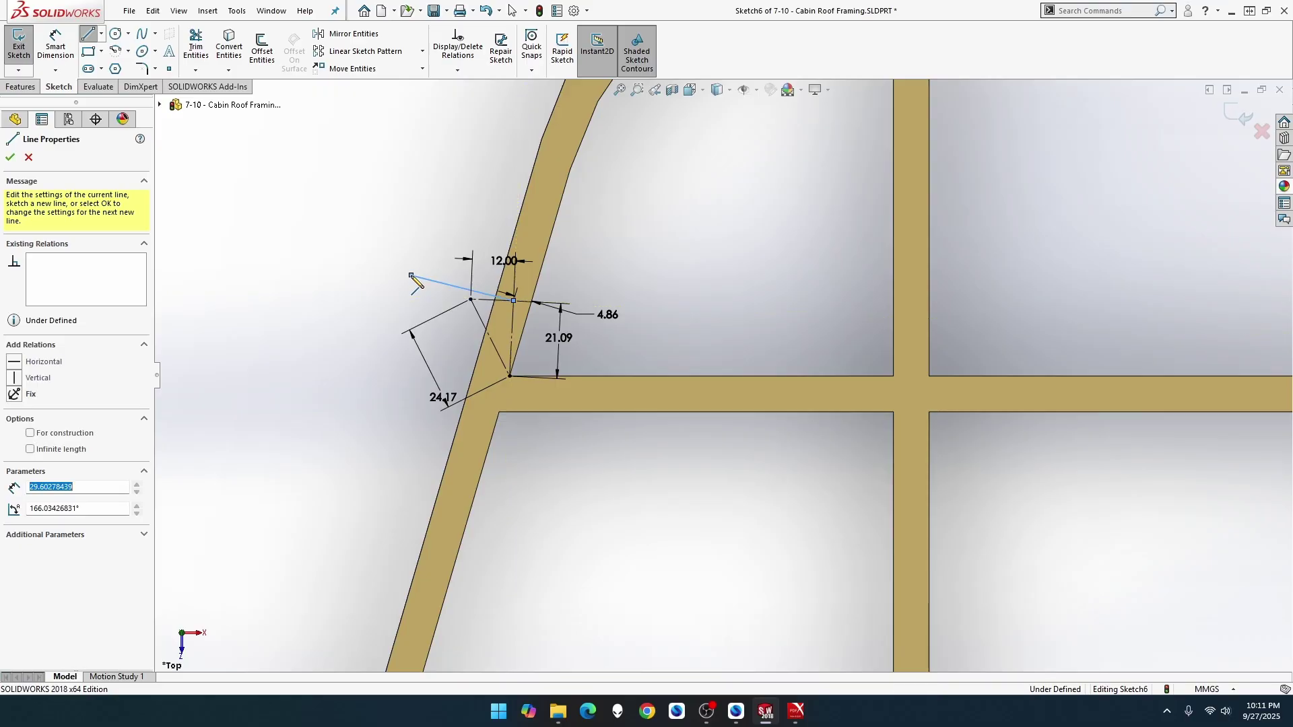
pyautogui.click(412, 275)
pyautogui.click(429, 207)
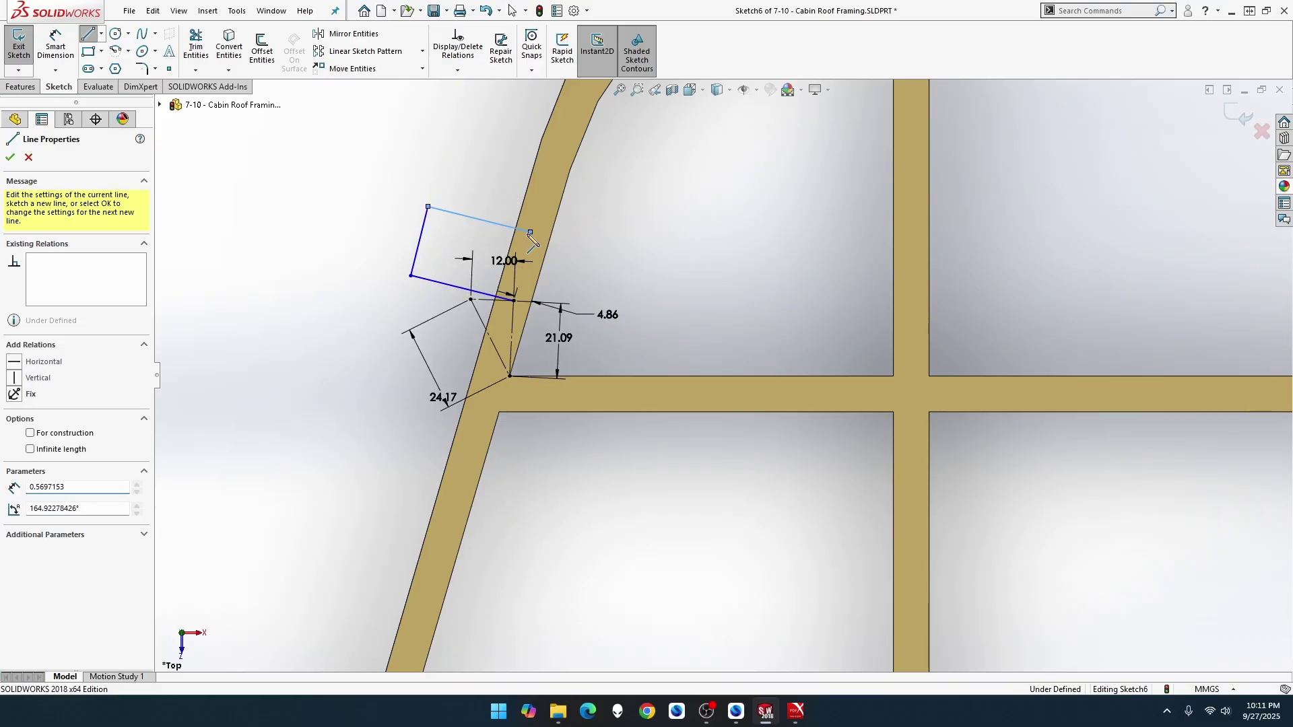
pyautogui.click(530, 232)
pyautogui.click(514, 301)
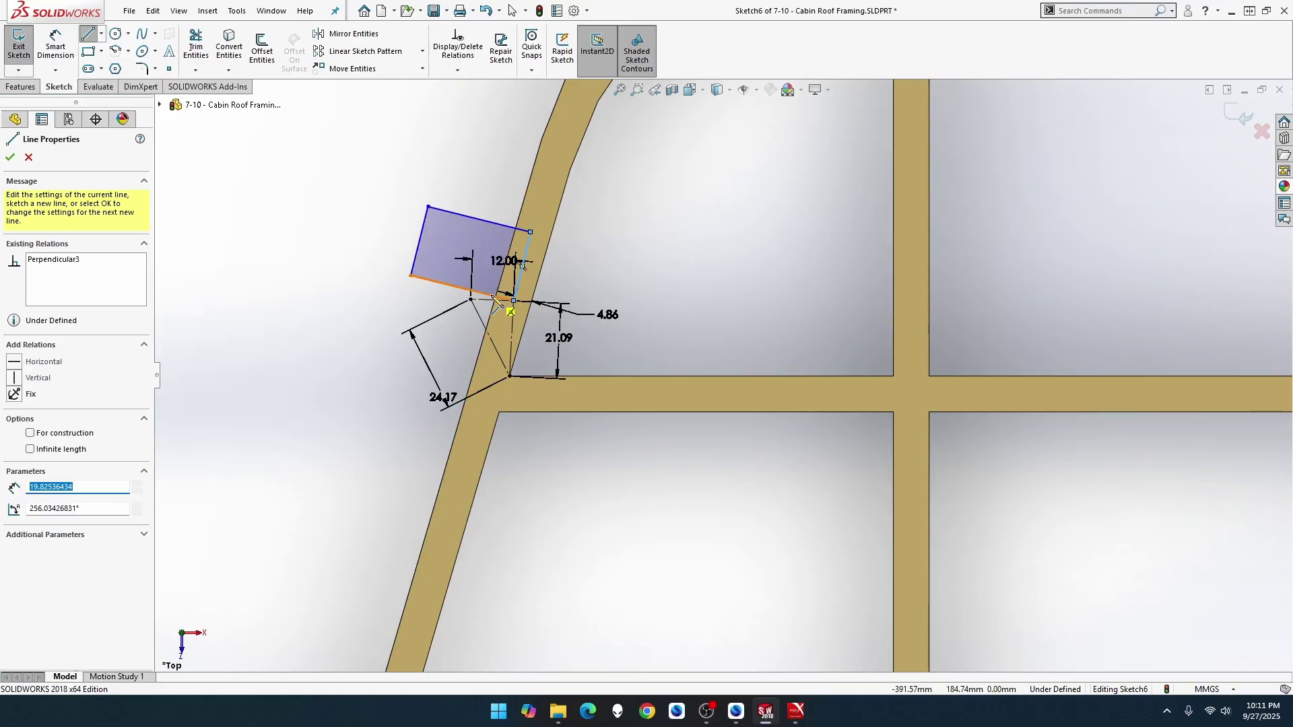
pyautogui.press('Escape')
# Step: Make the notch outline's two long sides perpendicular to the framing's outer slanted edge
pyautogui.click(497, 298)
pyautogui.keyDown('ctrl'); pyautogui.click(501, 288); pyautogui.keyUp('ctrl')
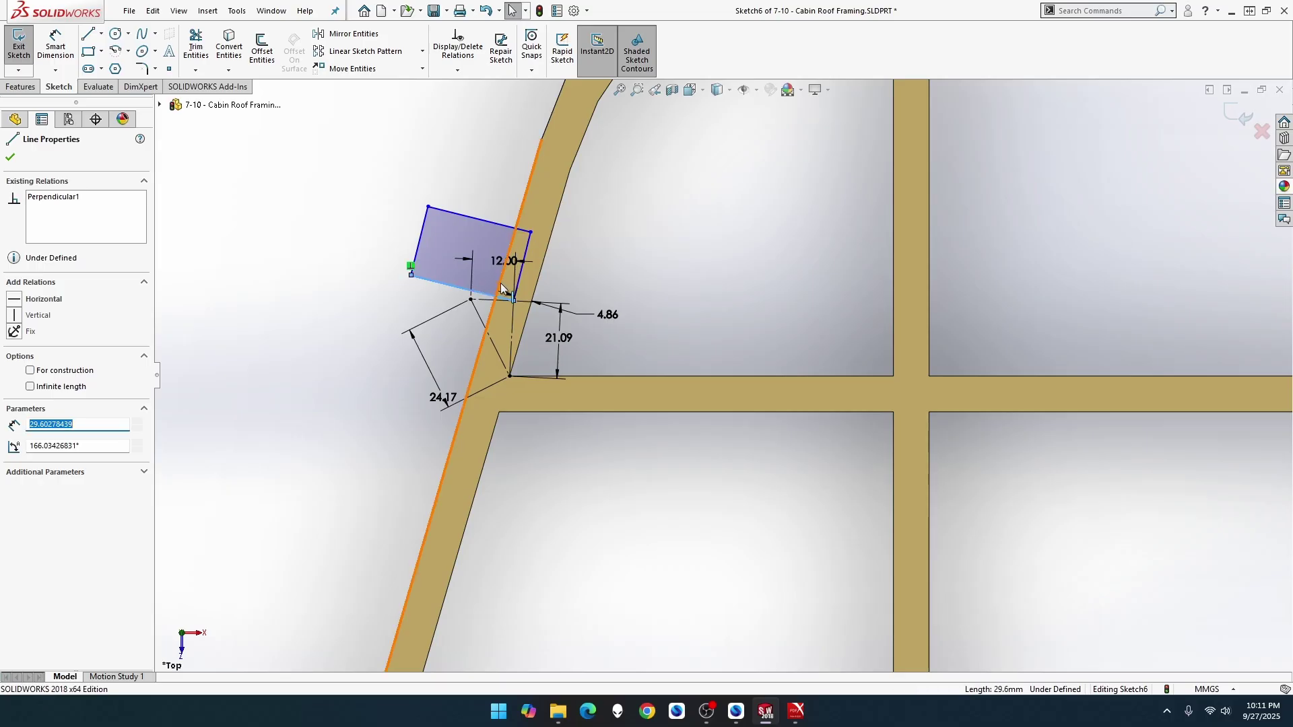
pyautogui.click(560, 223)
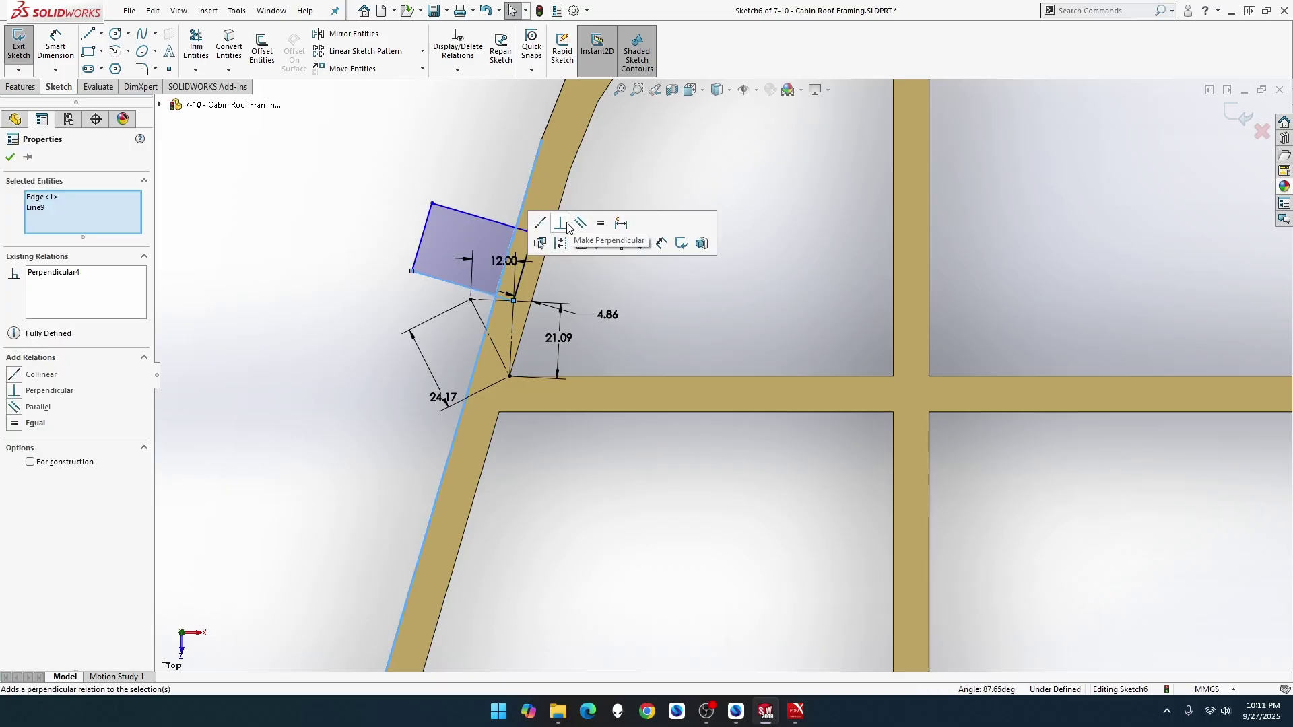
pyautogui.click(506, 228)
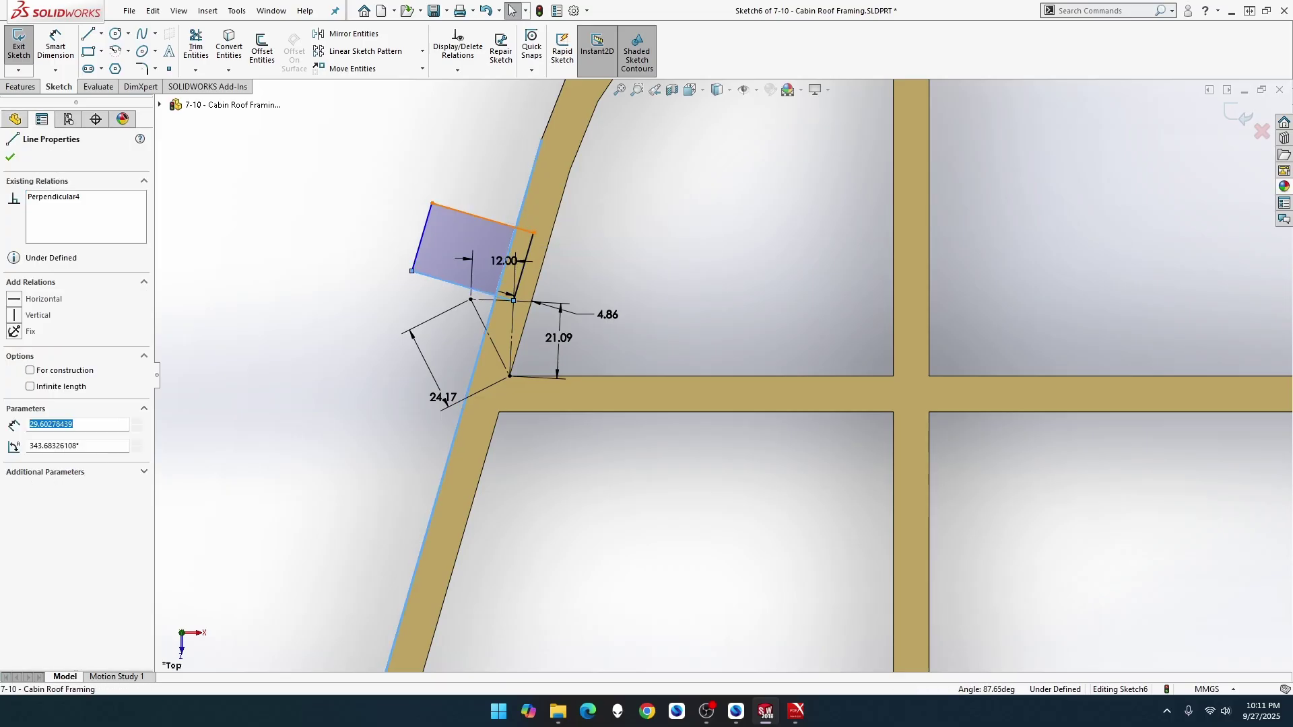
pyautogui.keyDown('ctrl'); pyautogui.click(520, 217); pyautogui.keyUp('ctrl')
pyautogui.click(578, 158)
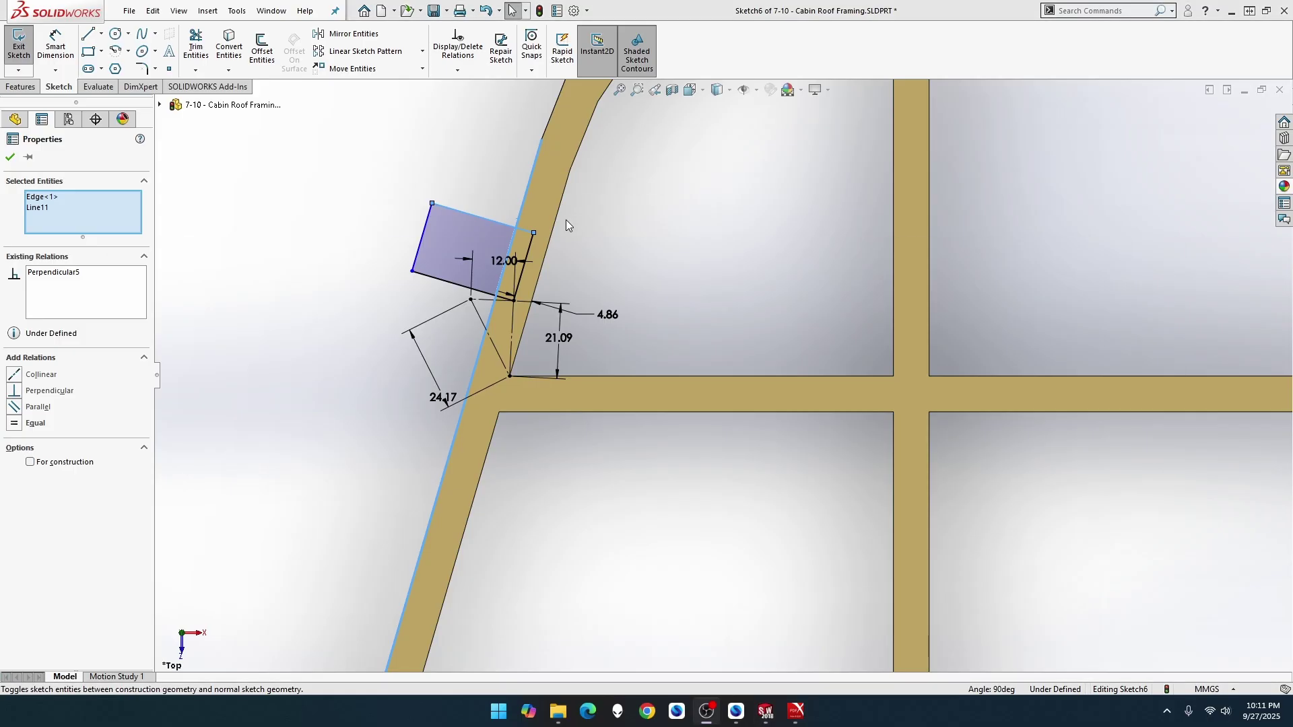
# Step: Measure the length of the front support tube's outer side edge in the assembly
pyautogui.hotkey('ctrl', 'Tab')
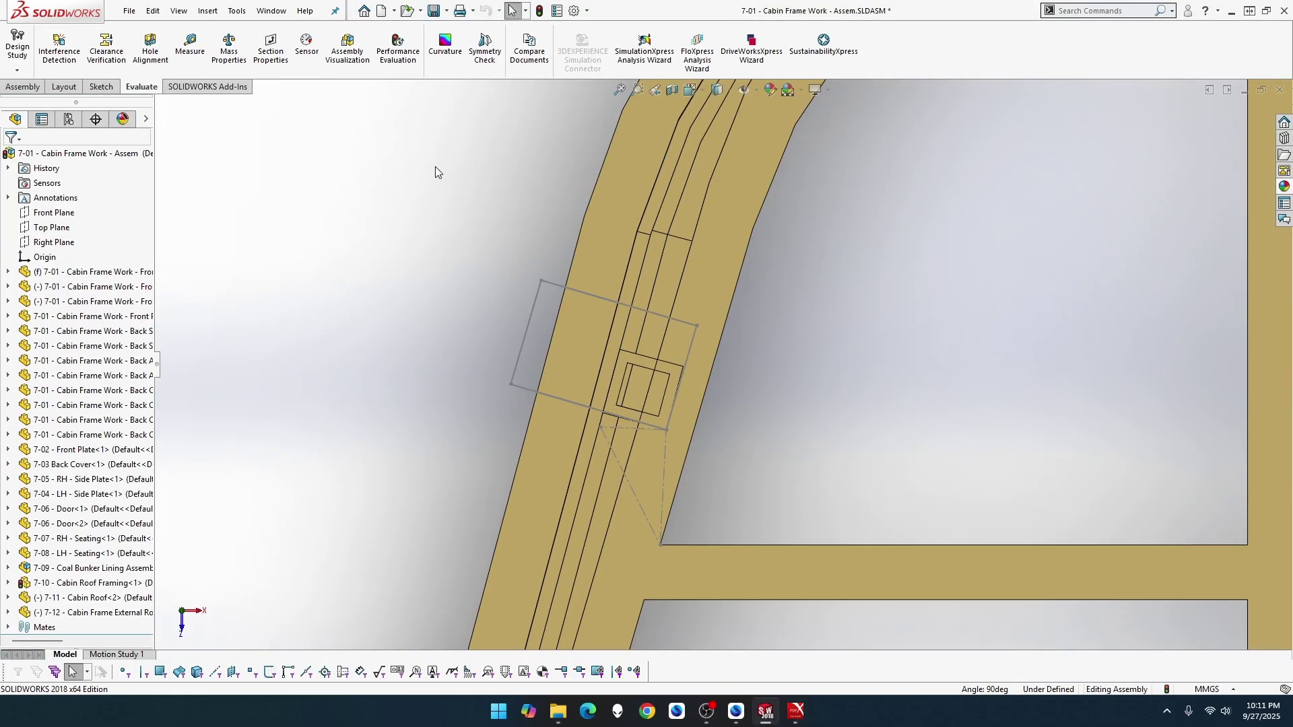
pyautogui.click(190, 44)
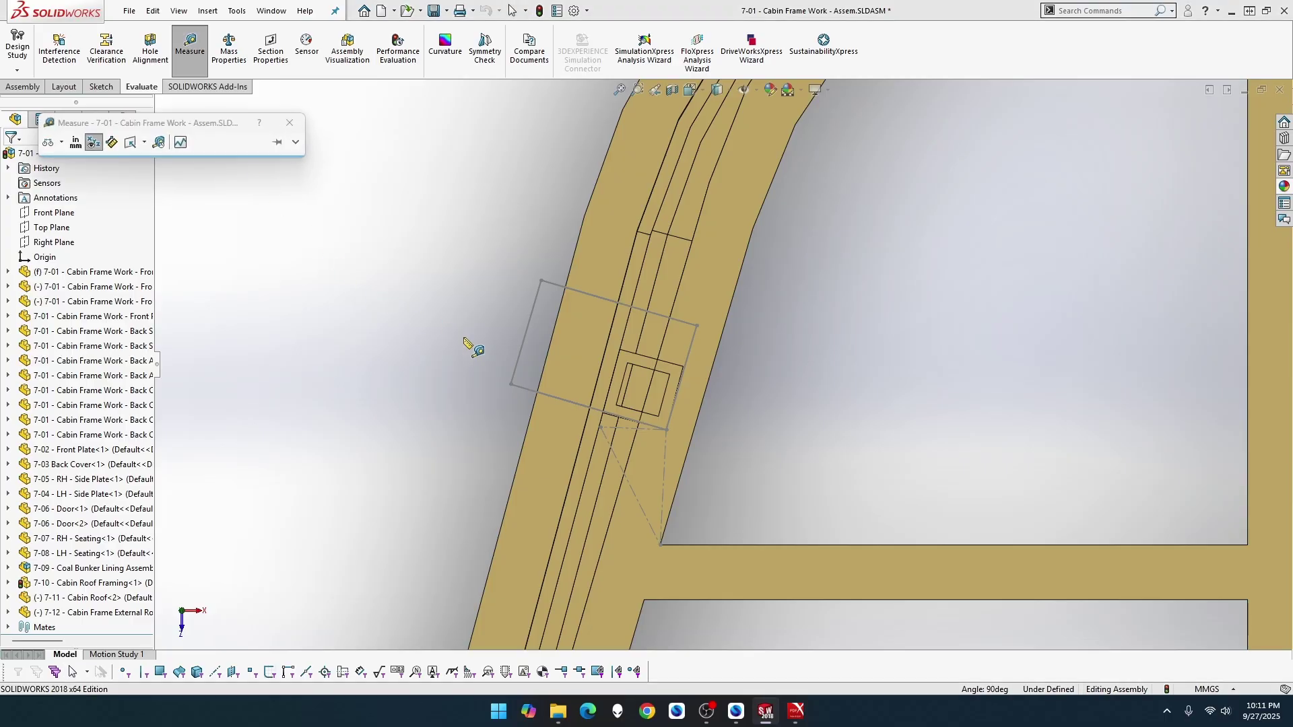
pyautogui.click(614, 382)
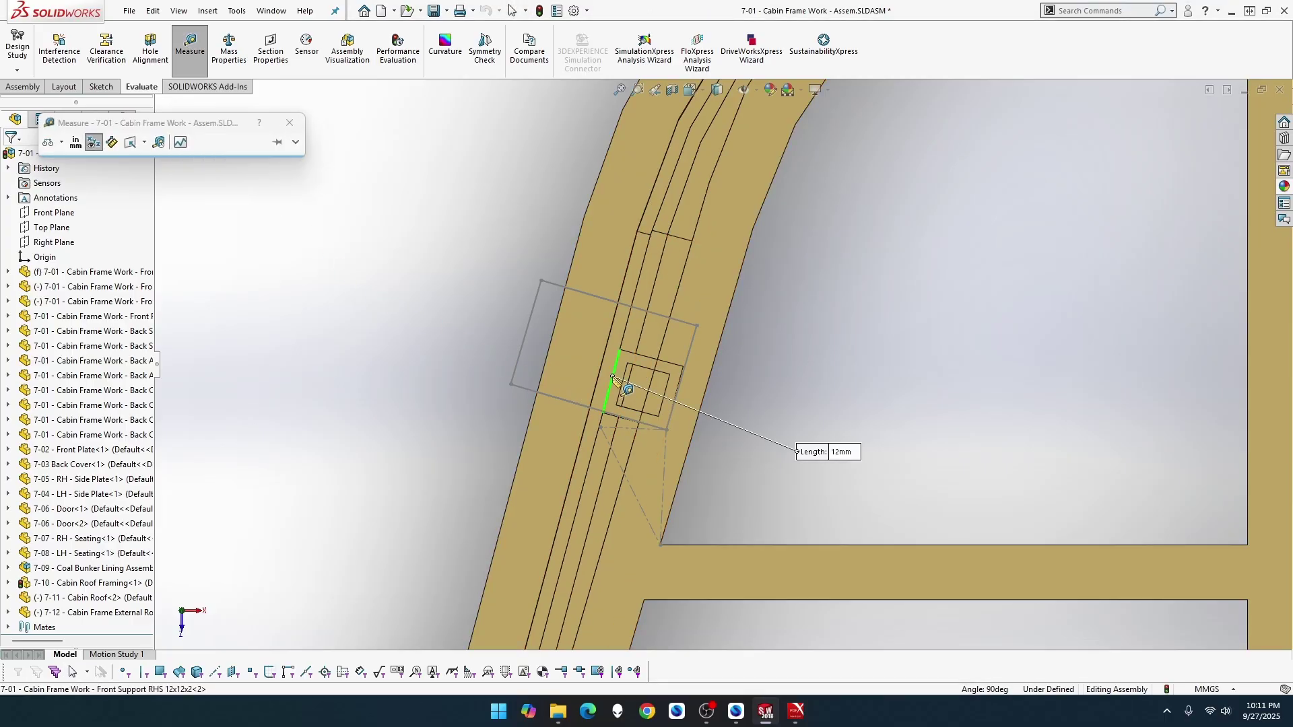
pyautogui.press('Escape')
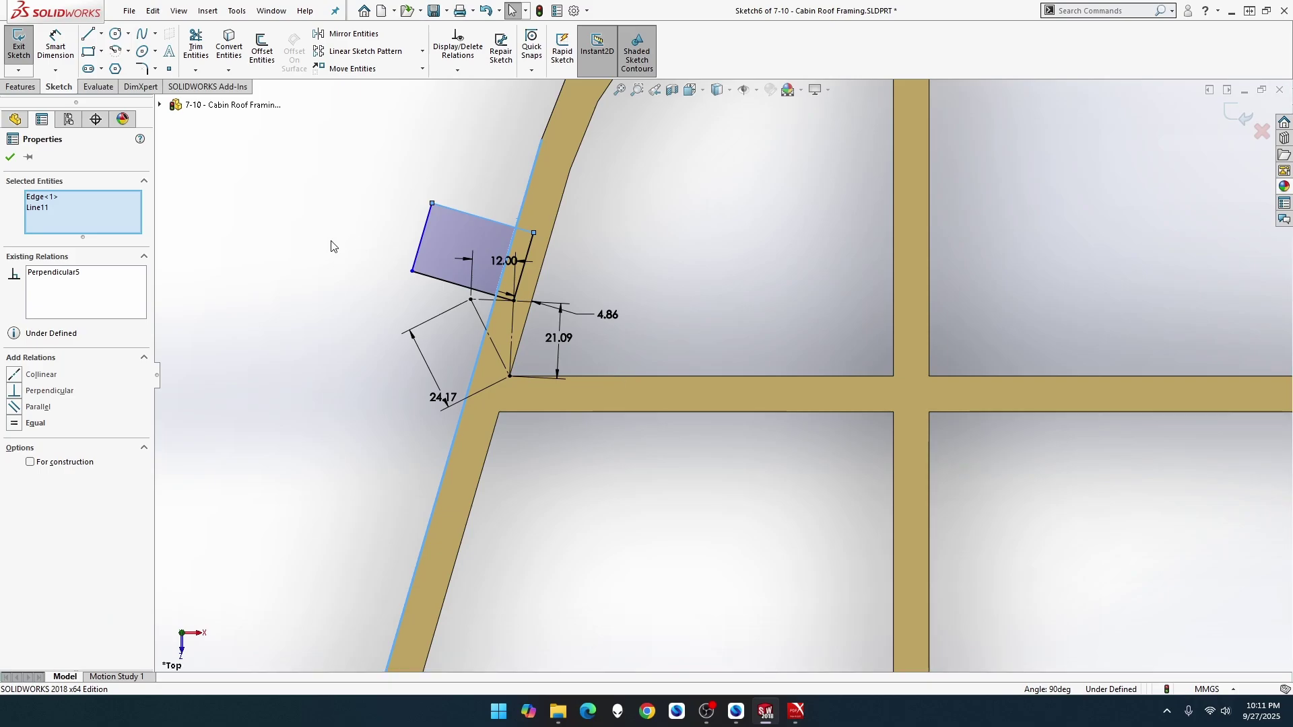
# Step: Dimension the notch outline's inner side to 12 mm and its upper side to 12 mm horizontally
pyautogui.click(55, 42)
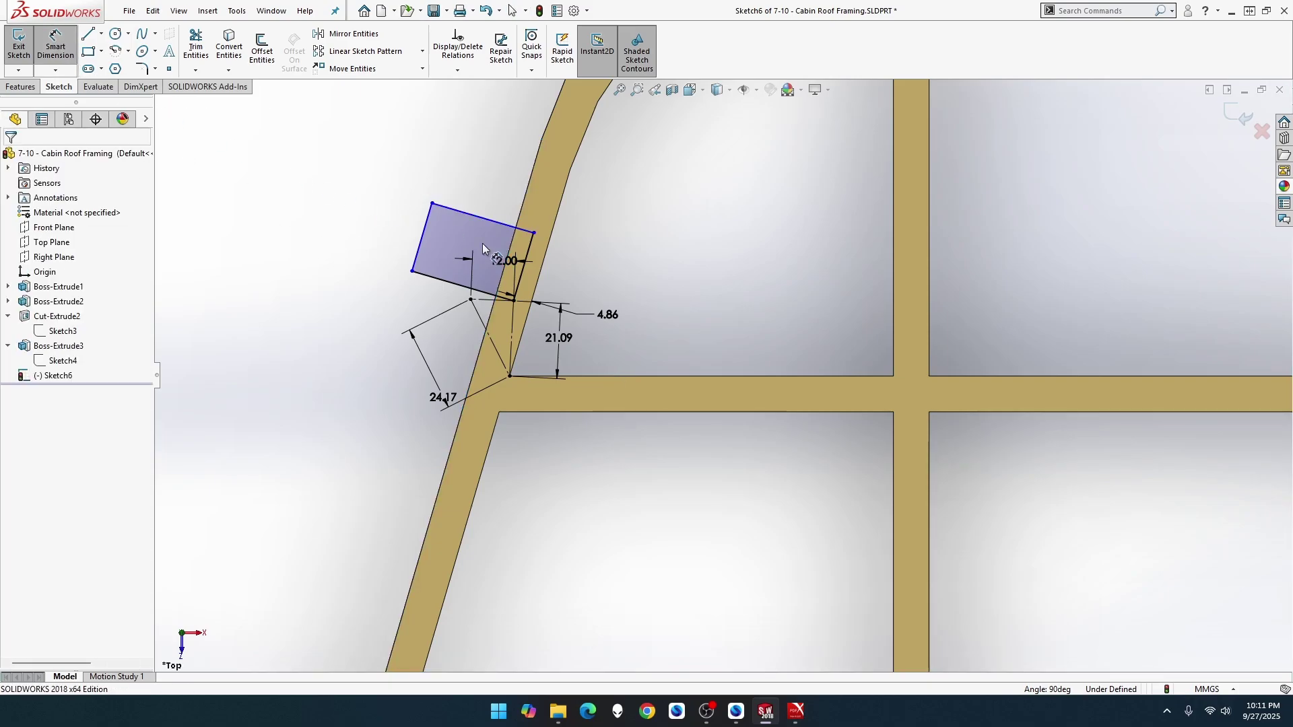
pyautogui.click(526, 253)
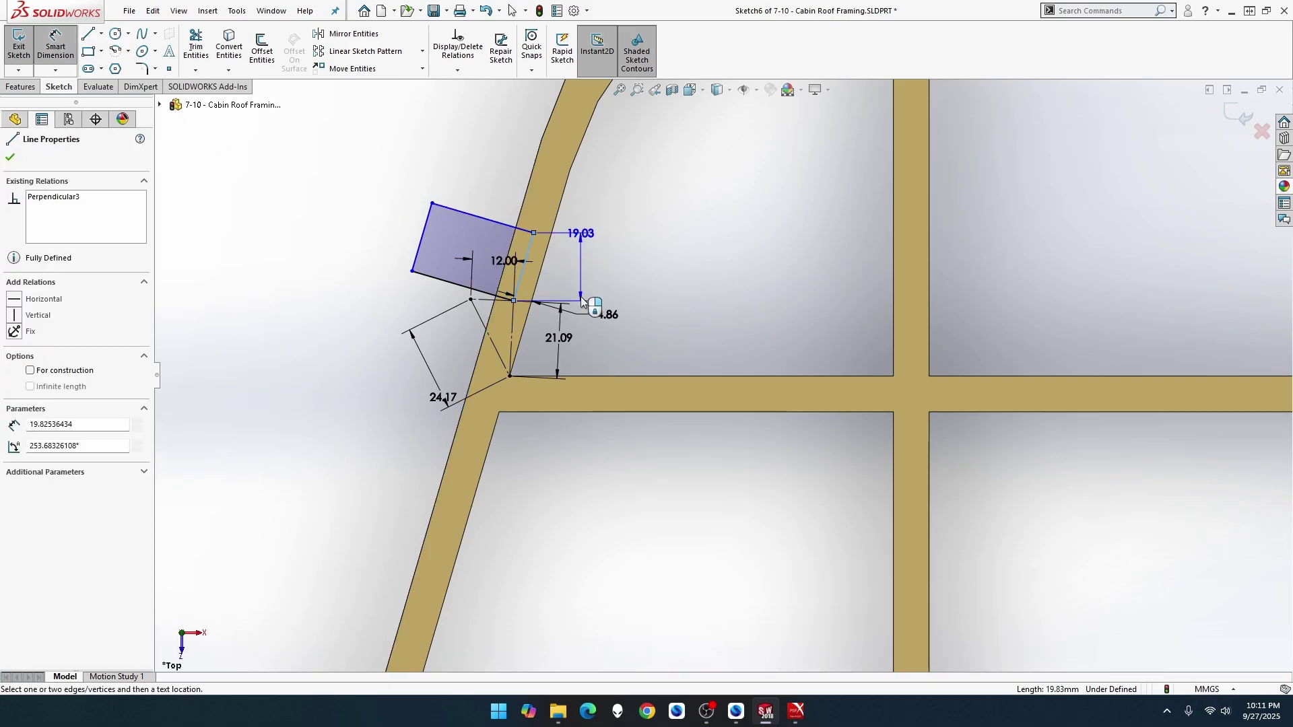
pyautogui.click(630, 339)
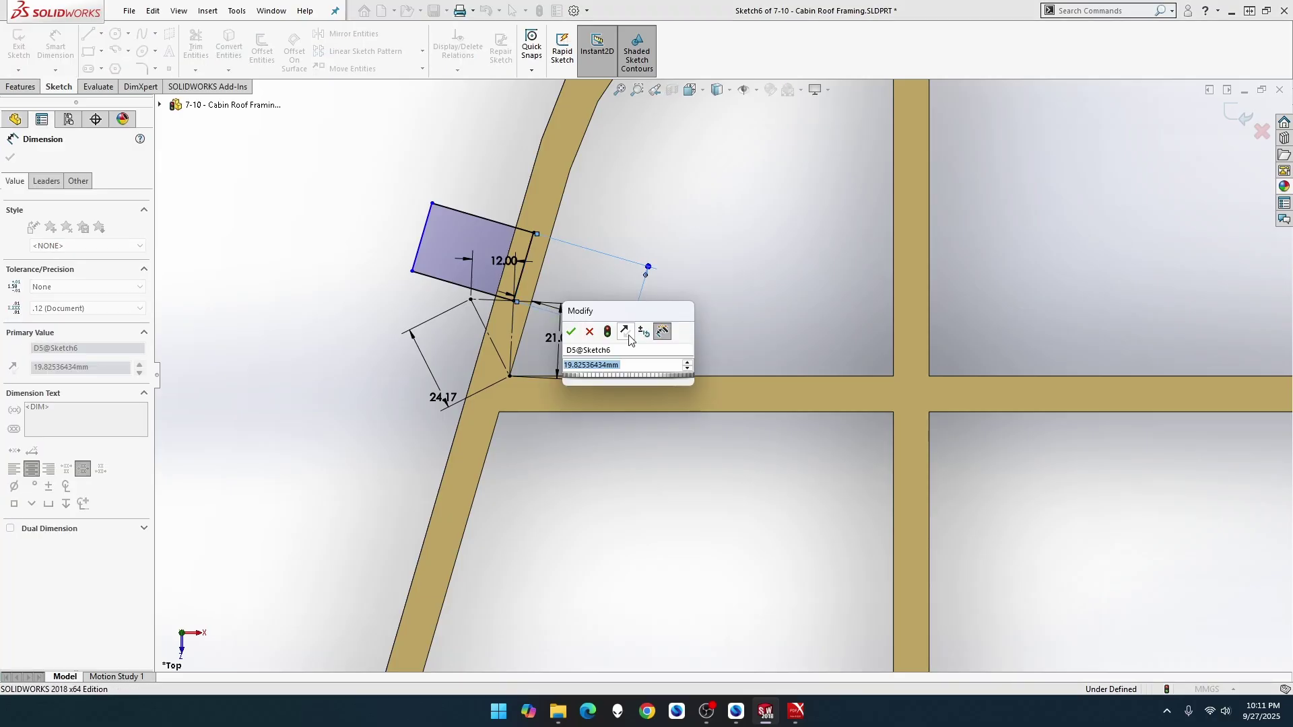
pyautogui.write('12')
pyautogui.press('Return')
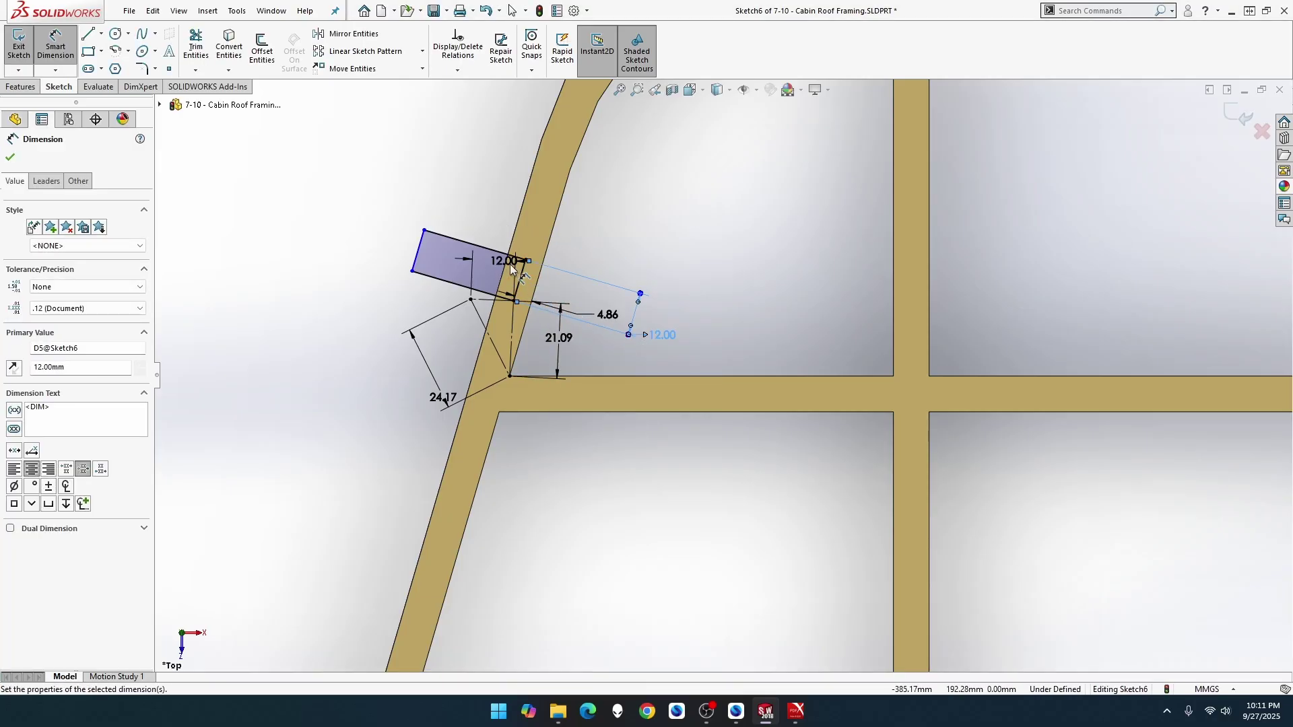
pyautogui.click(481, 250)
pyautogui.click(487, 224)
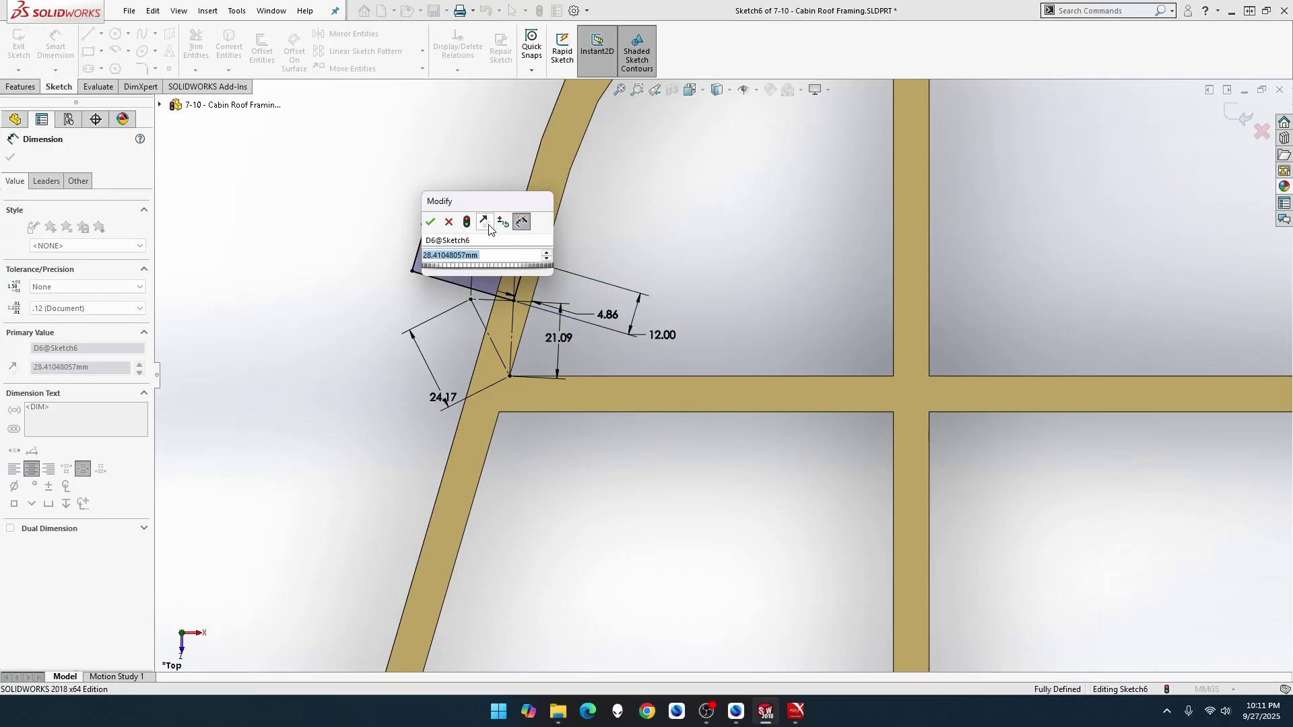
pyautogui.write('12')
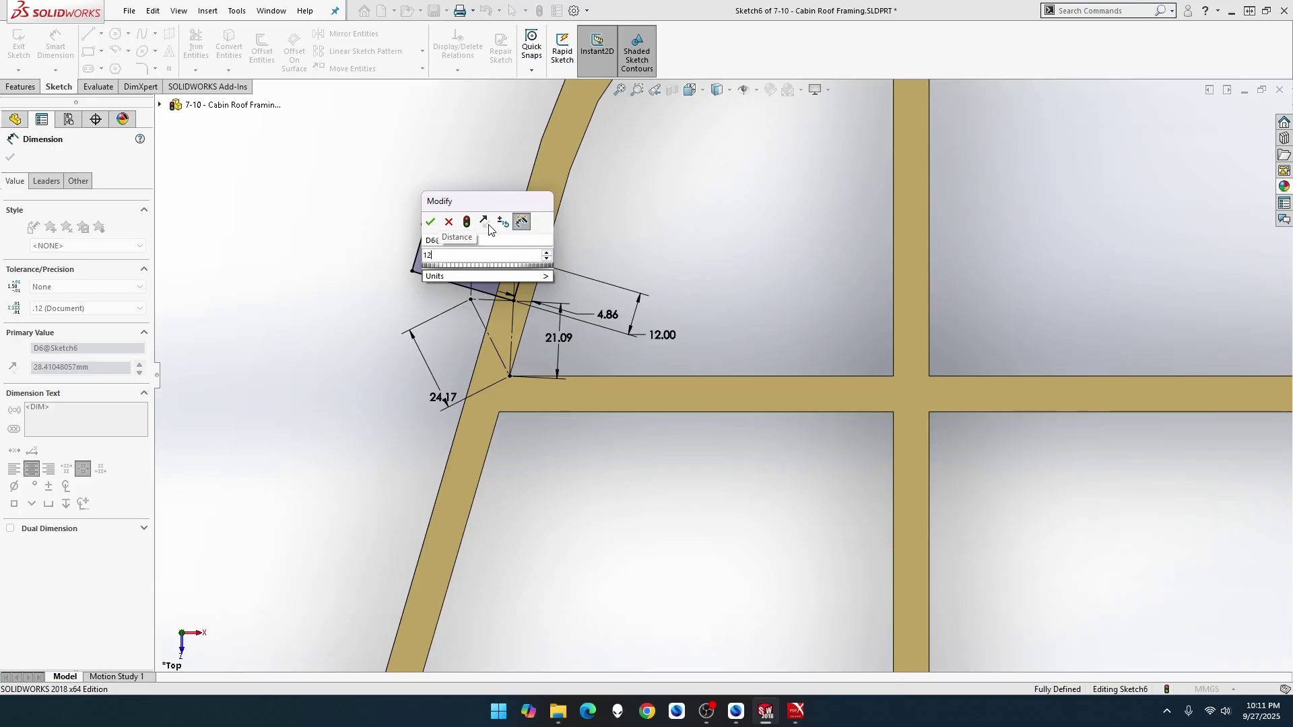
pyautogui.press('Return')
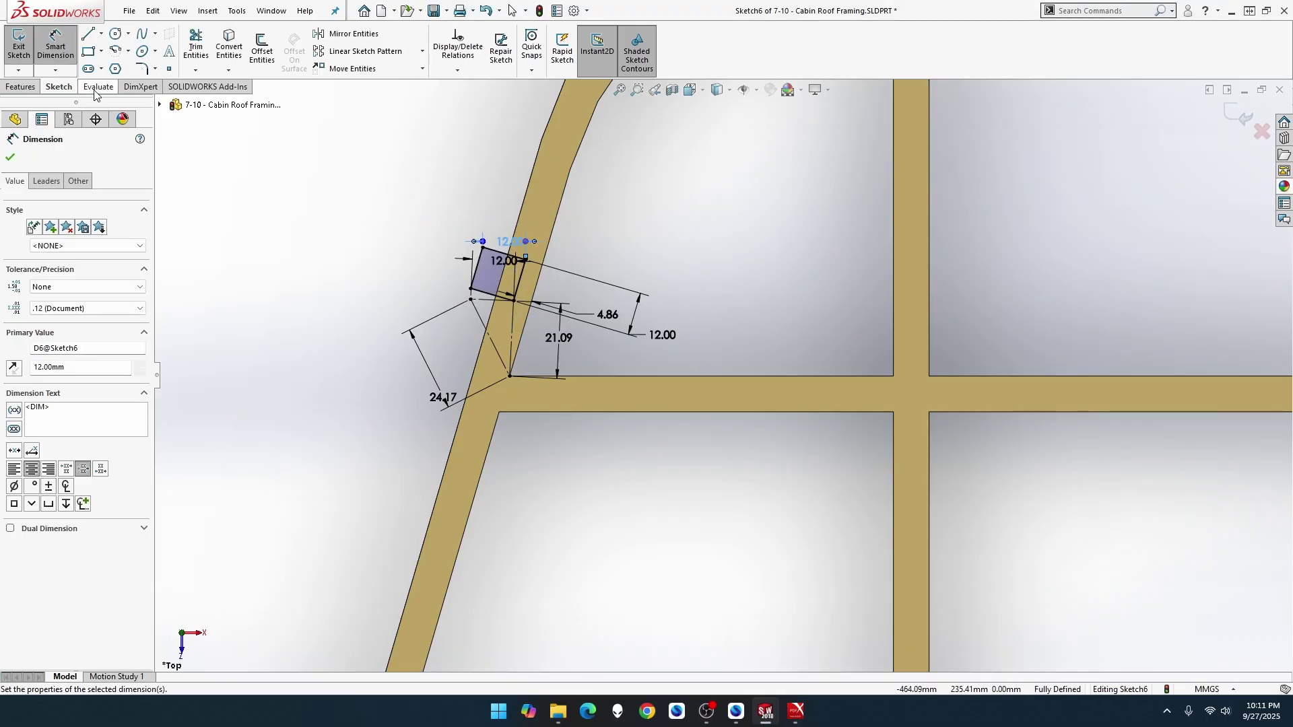
# Step: Cut the notch profile through the roof framing with Extruded Cut set to Through All in the reversed direction
pyautogui.click(26, 87)
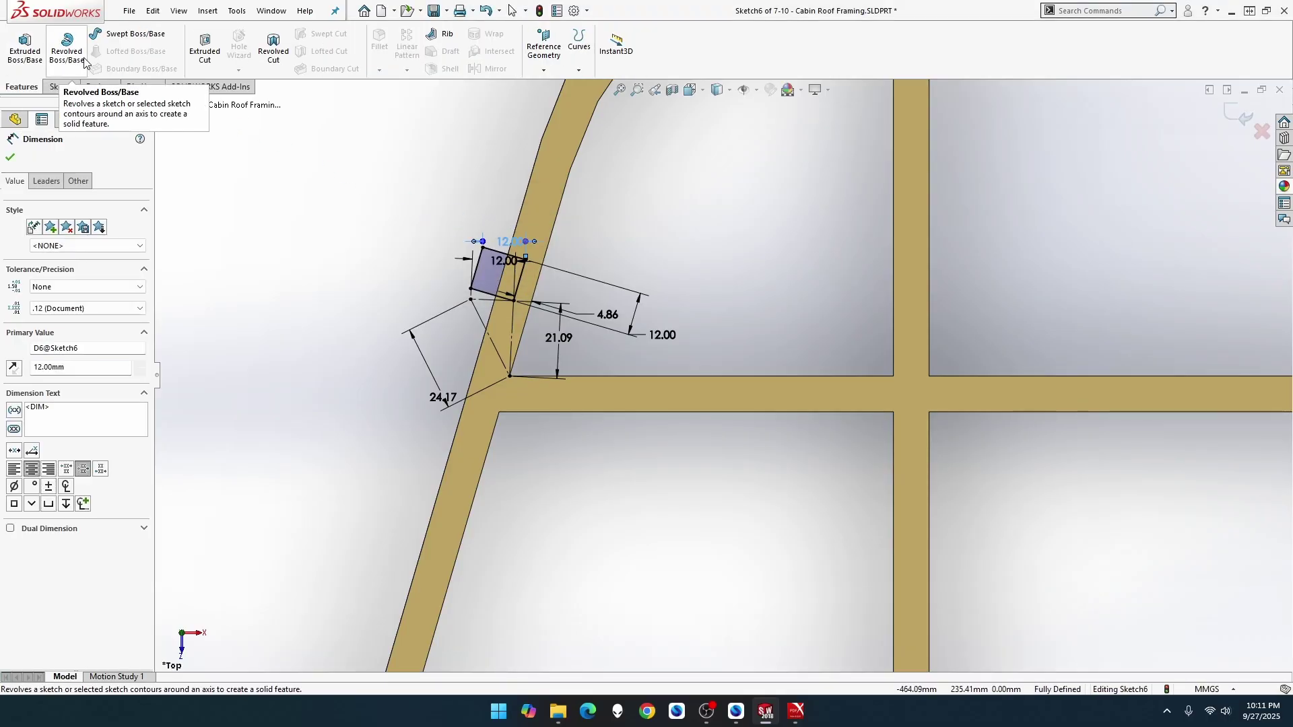
pyautogui.click(203, 67)
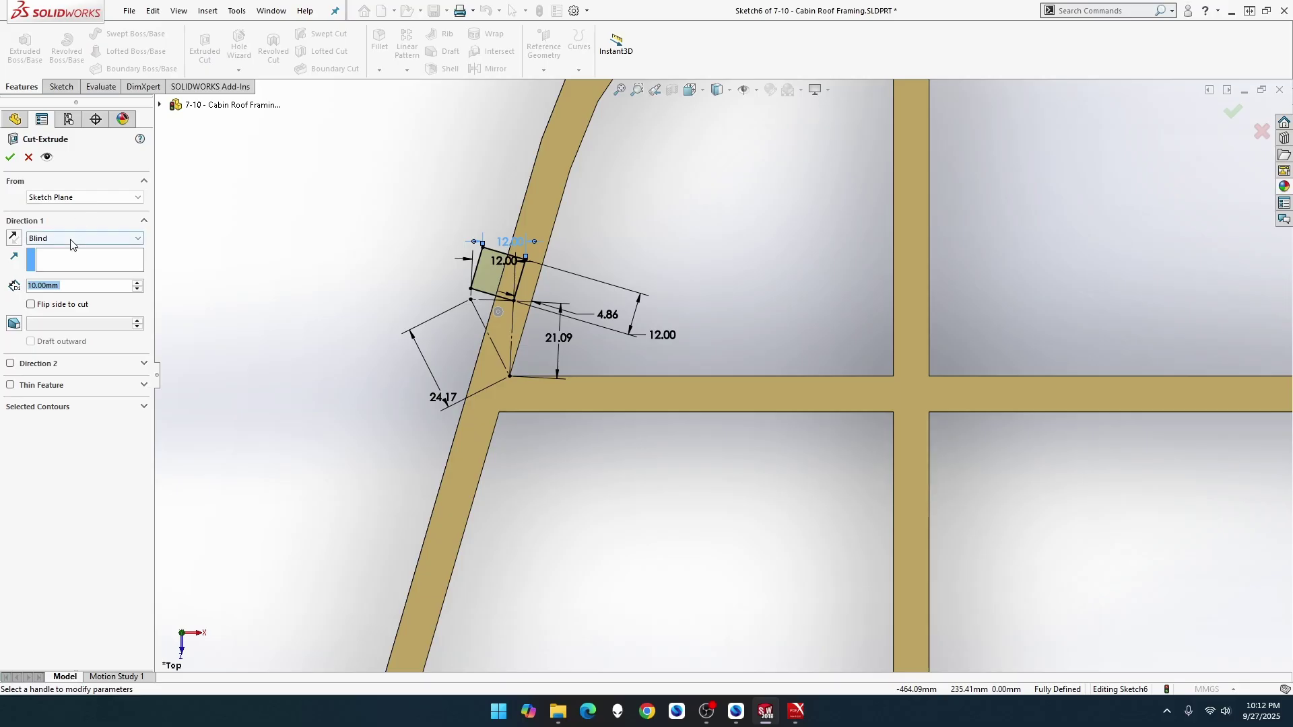
pyautogui.click(71, 240)
pyautogui.click(69, 258)
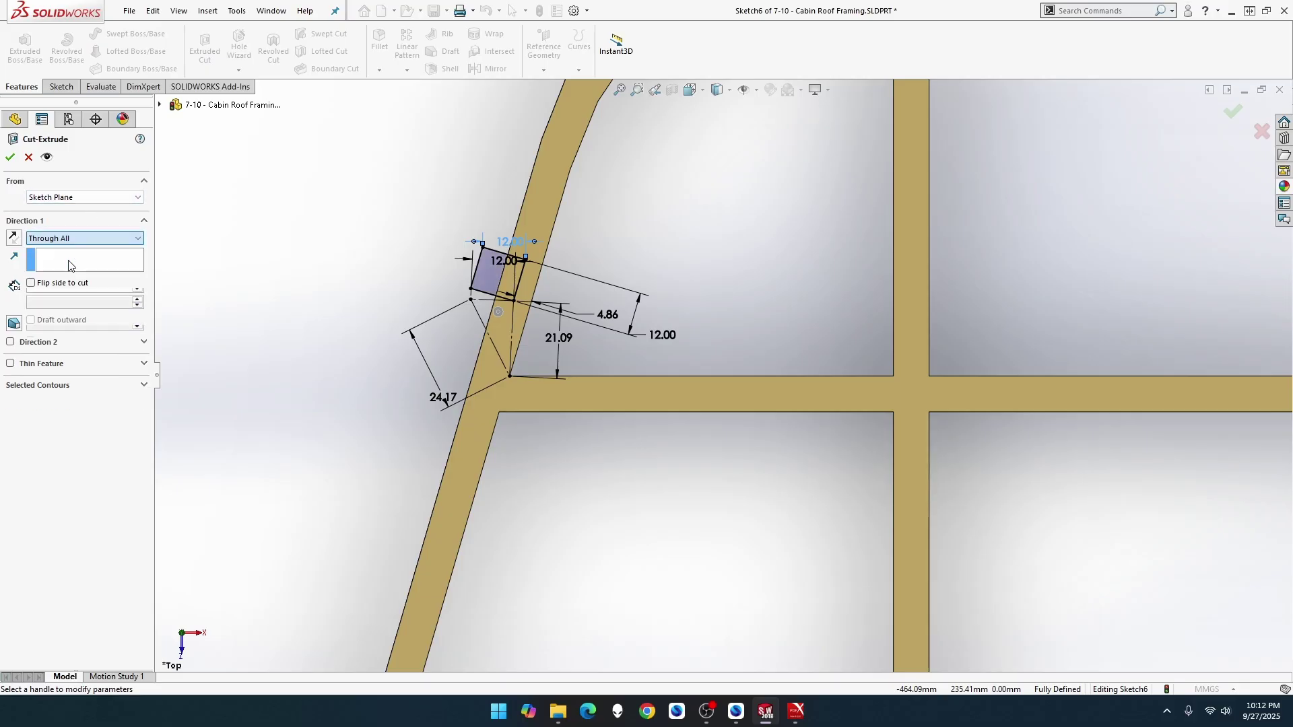
pyautogui.click(14, 239)
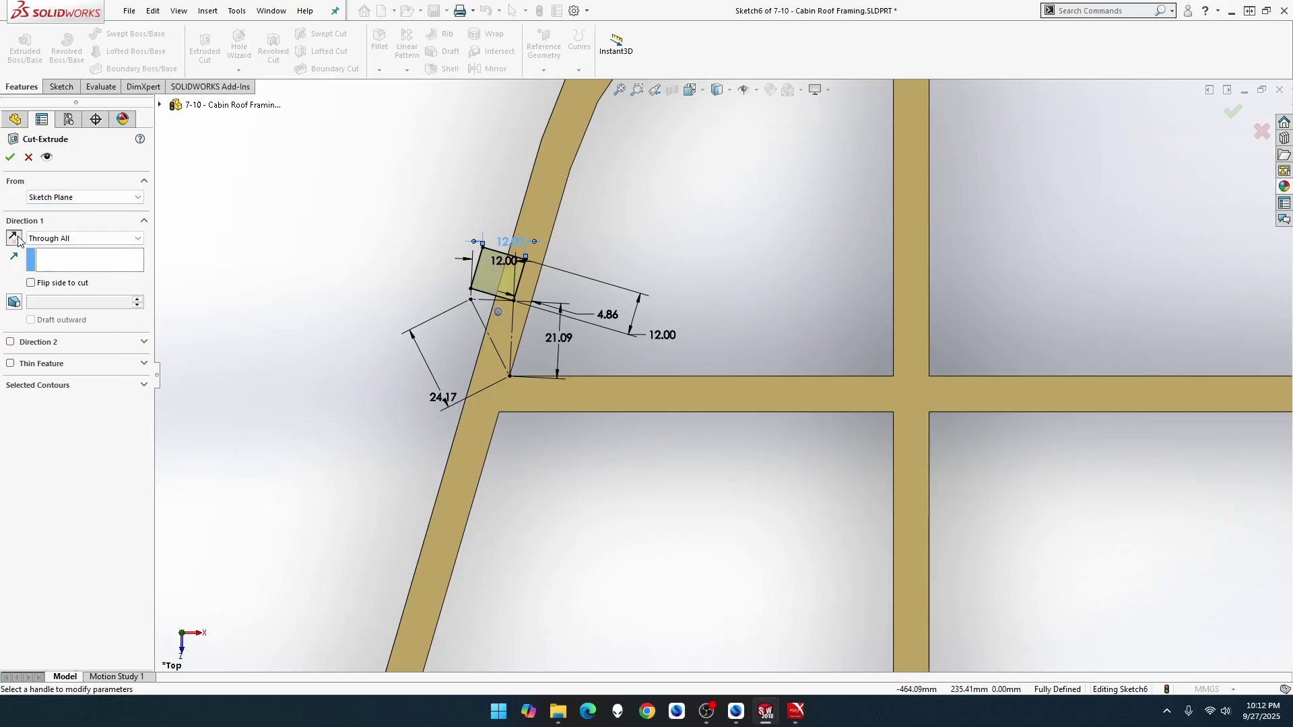
pyautogui.click(10, 156)
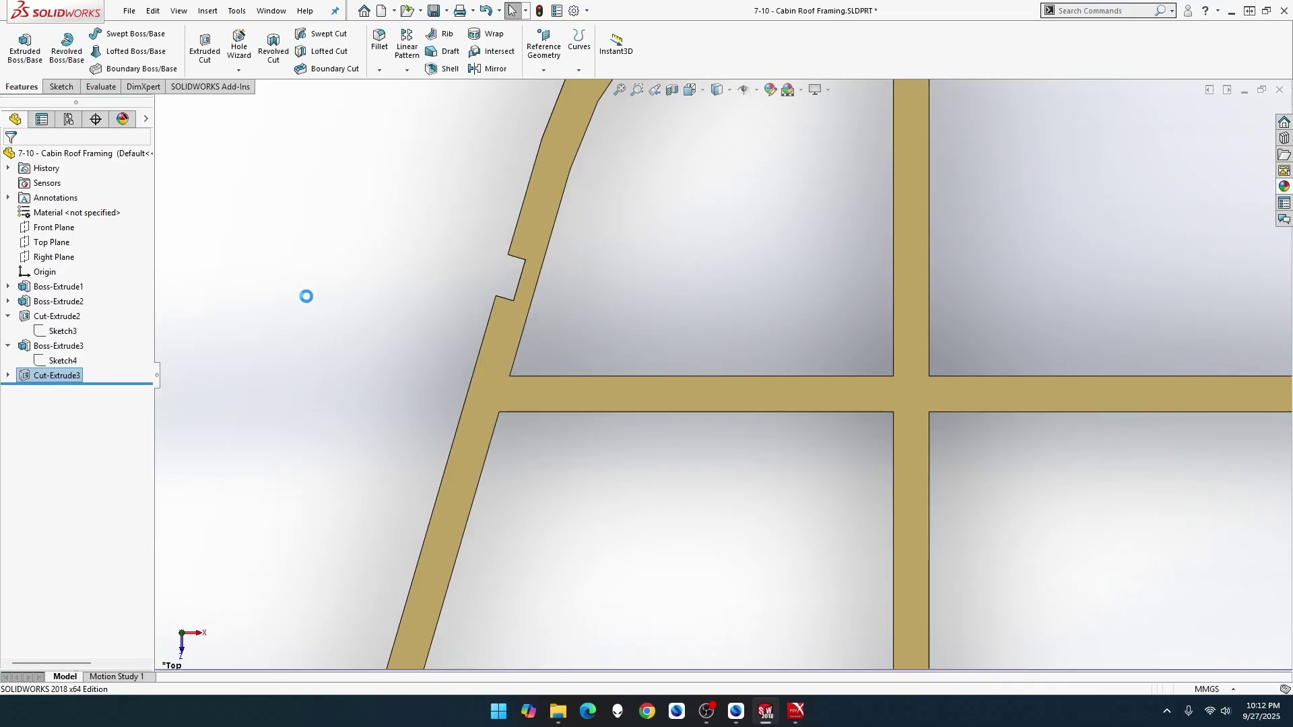
# Step: Check the notched roof framing against the front support tube in the assembly
pyautogui.hotkey('ctrl', 'Tab')
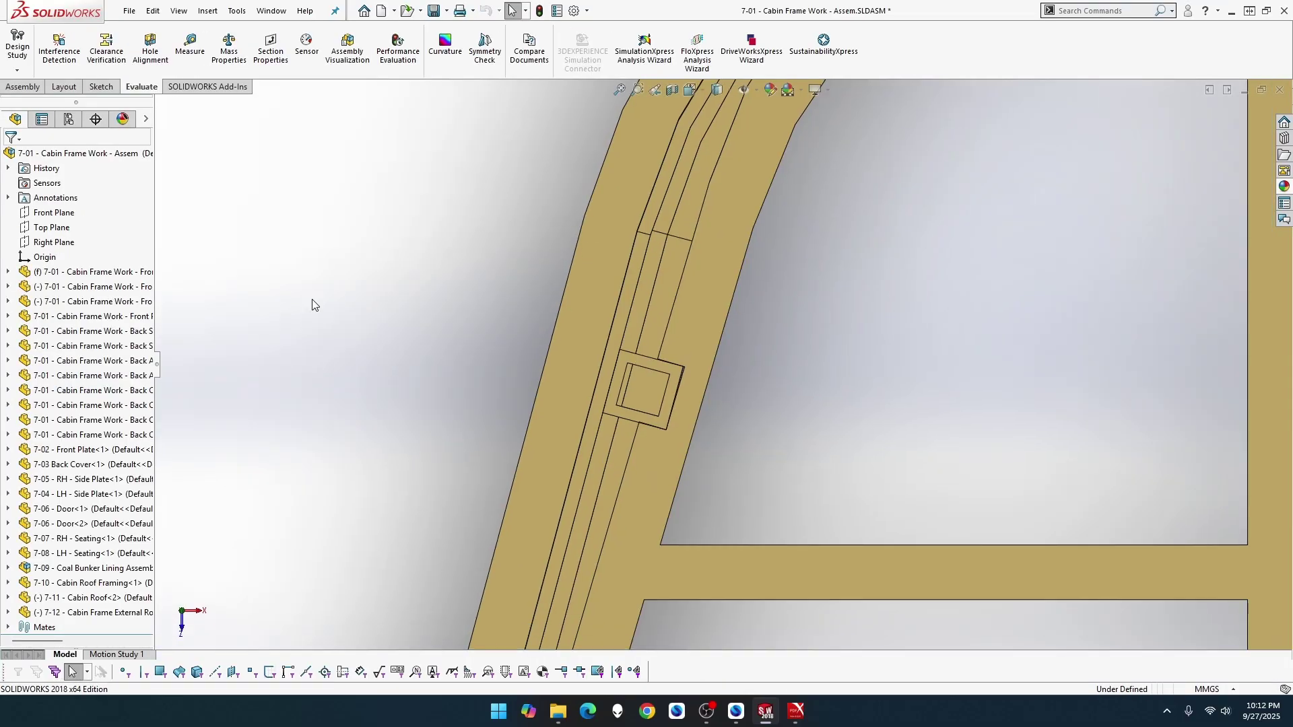
pyautogui.scroll(2, 330, 337)
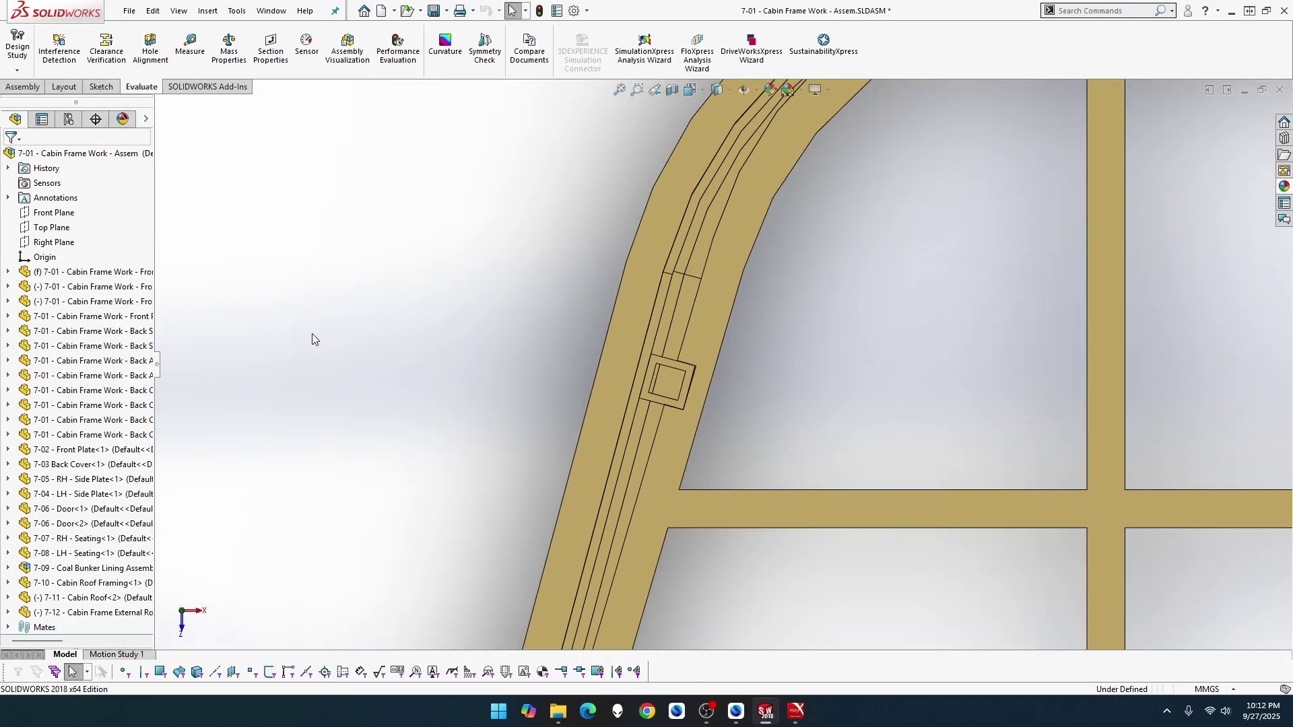
pyautogui.scroll(2, 475, 400)
pyautogui.moveTo(475, 400)
pyautogui.mouseDown(button='middle')
pyautogui.moveTo(431, 410)
pyautogui.moveTo(458, 402)
pyautogui.mouseUp(button='middle')
pyautogui.scroll(-4, 455, 403)
pyautogui.hotkey('ctrl', 'Tab')
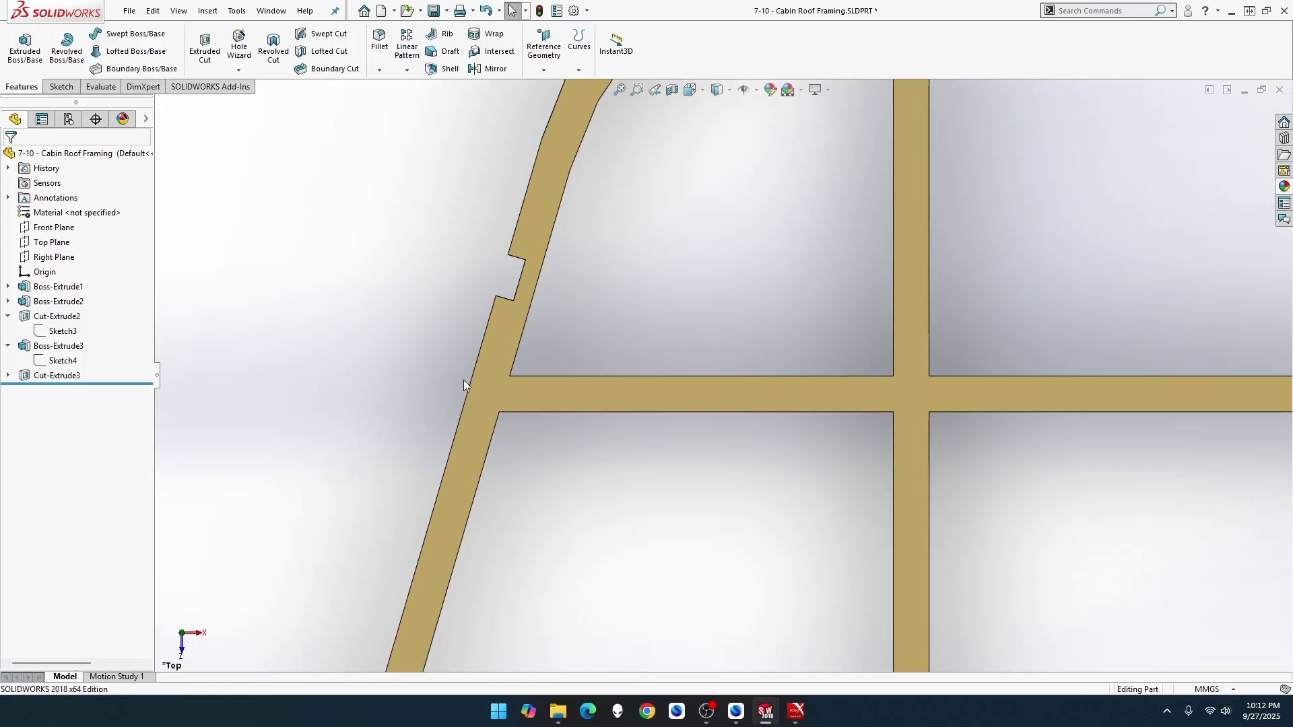
# Step: Reopen the notch cut's sketch for editing in the roof framing part
pyautogui.scroll(-2, 466, 353)
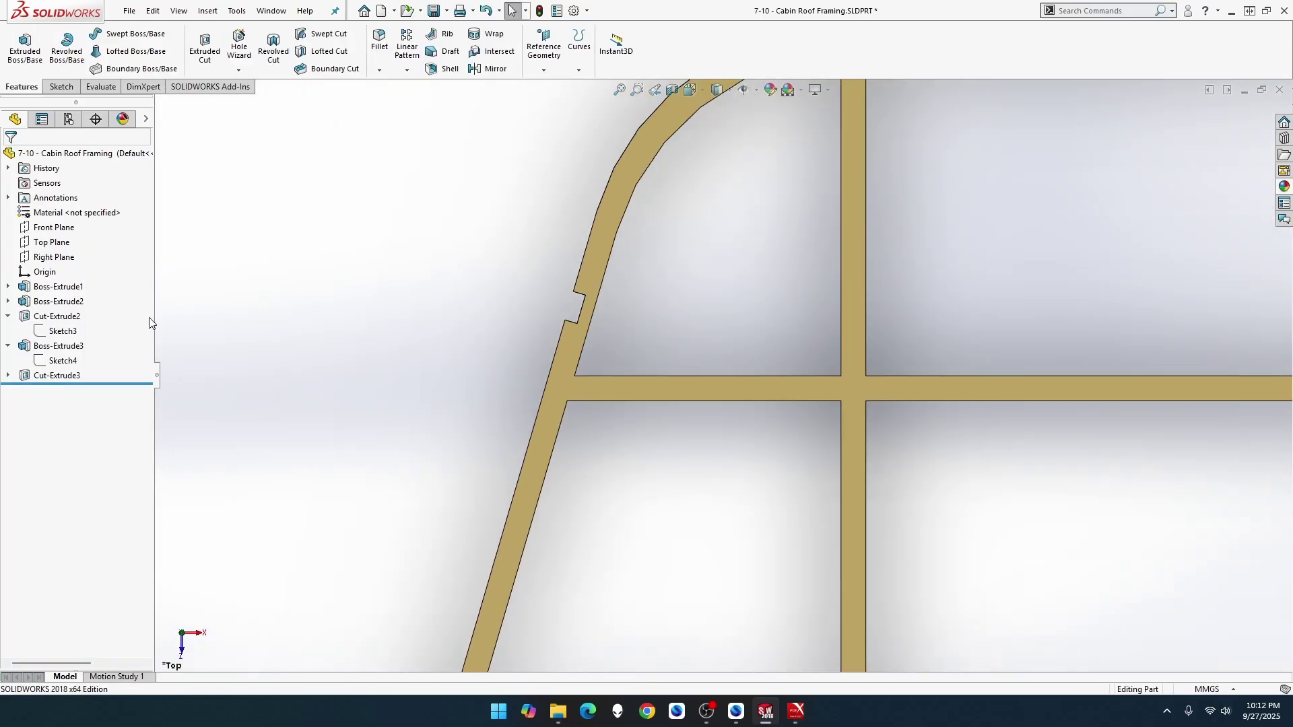
pyautogui.click(64, 361)
pyautogui.click(61, 362)
pyautogui.click(74, 343)
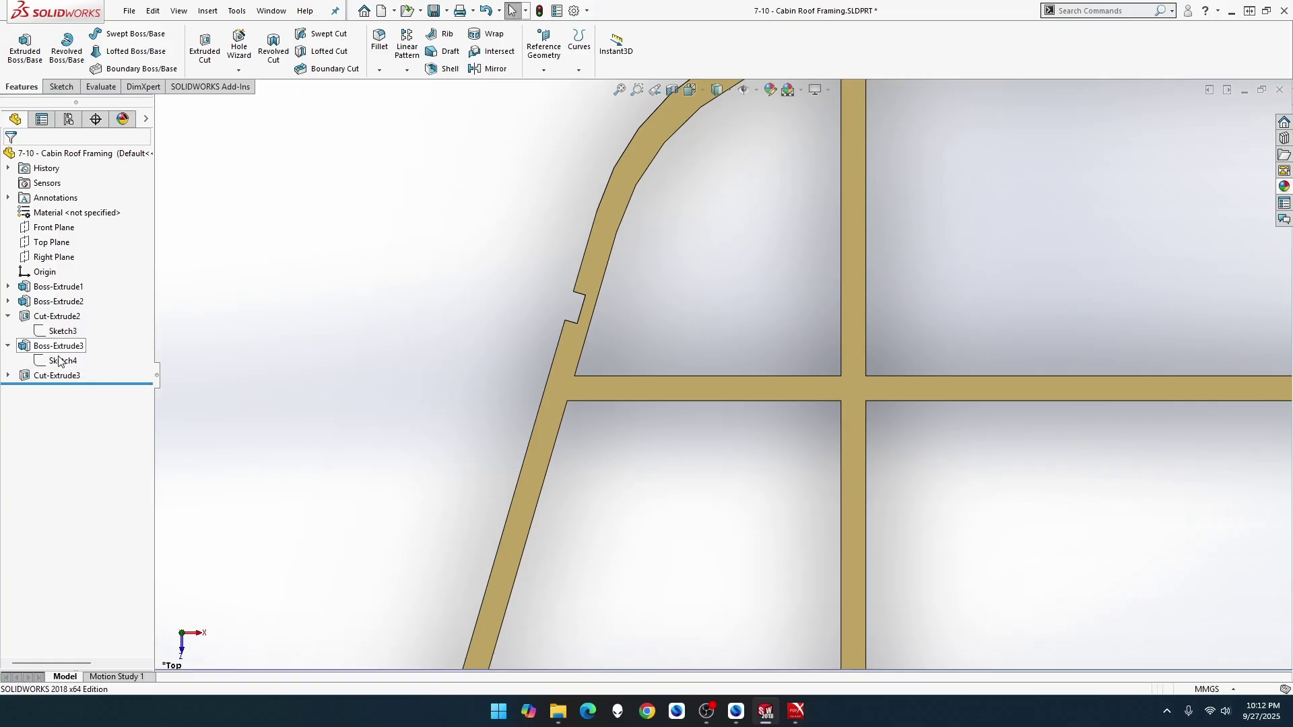
pyautogui.click(8, 375)
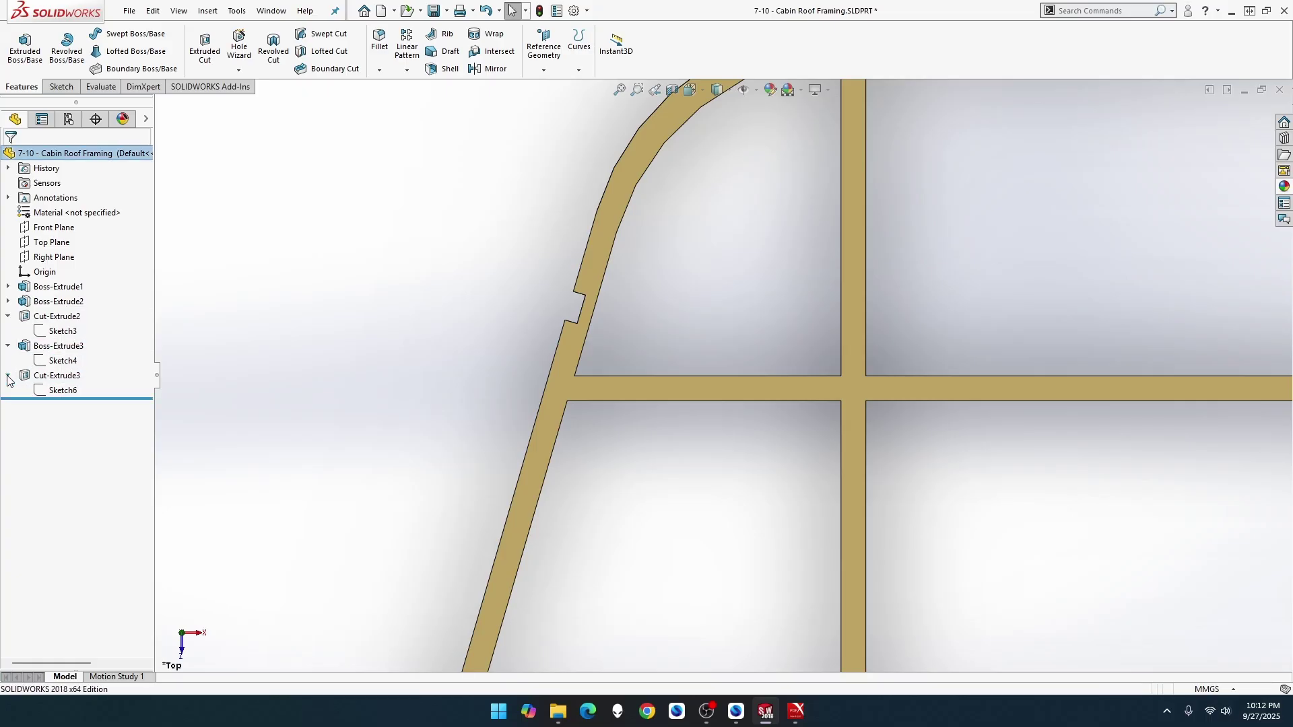
pyautogui.click(61, 391)
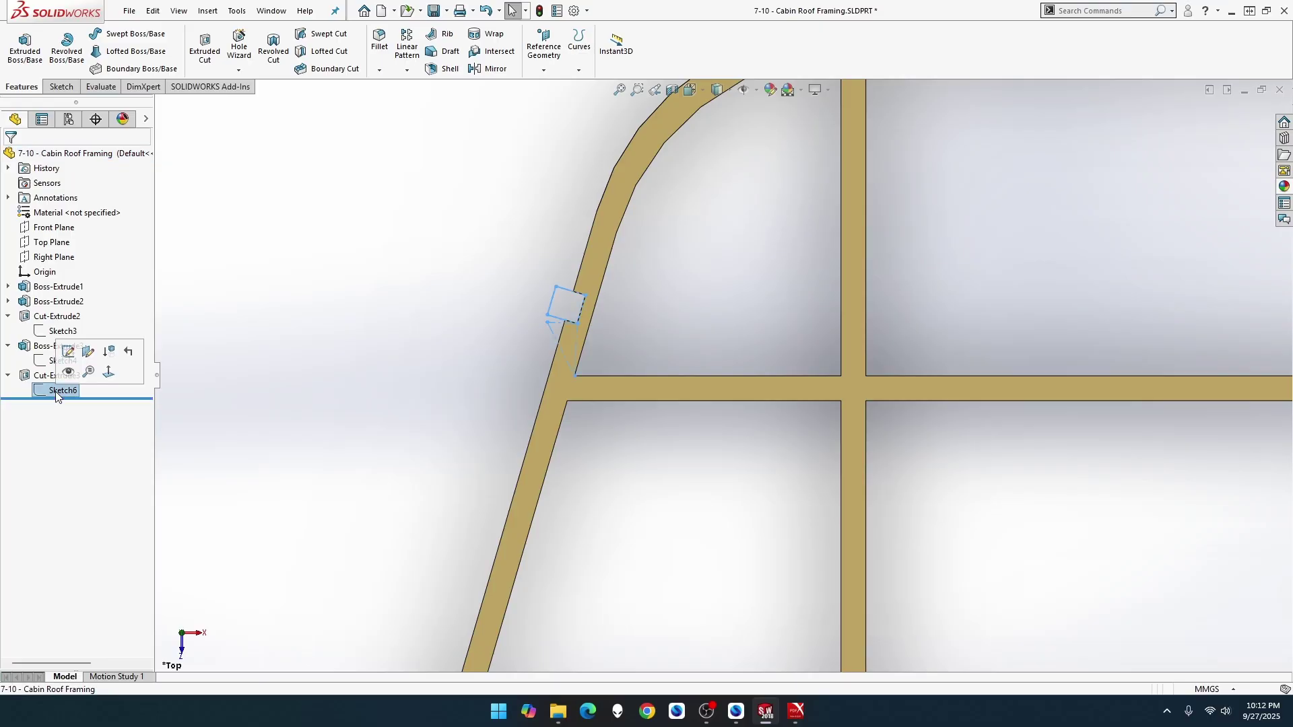
pyautogui.click(69, 351)
pyautogui.press('z')
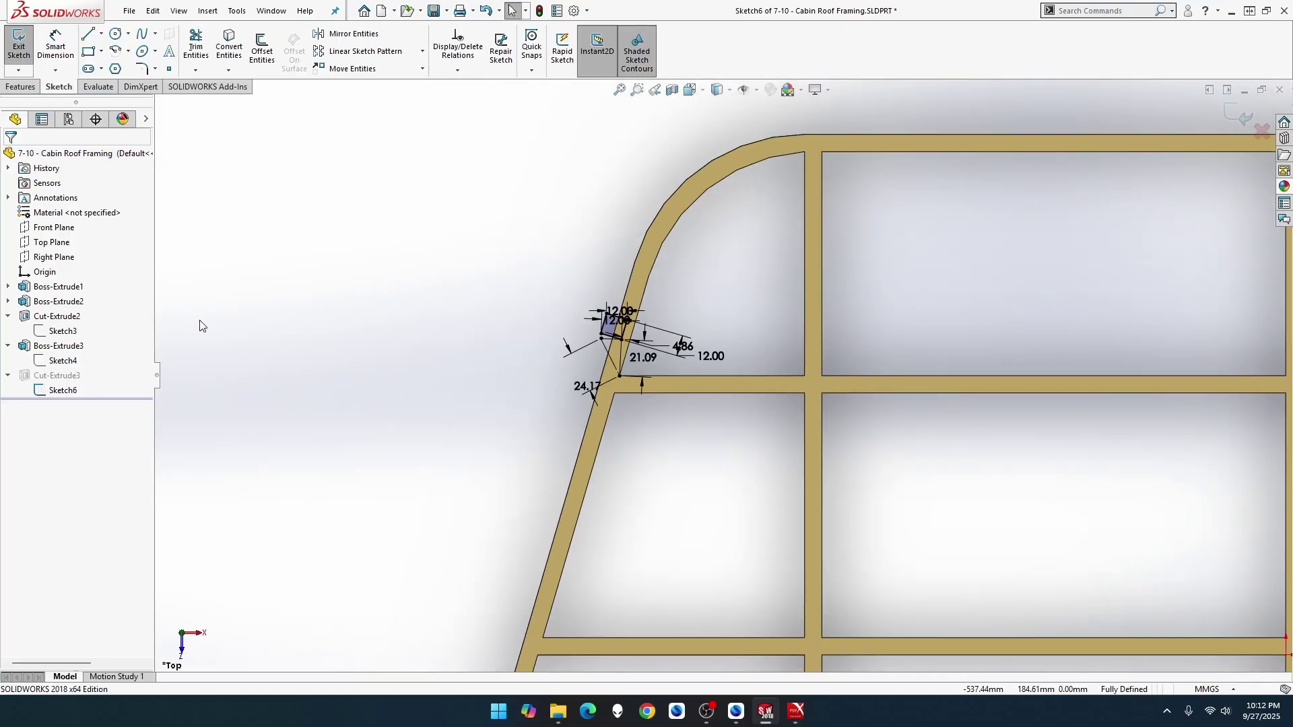
# Step: Draw a vertical centerline about 90 mm long from the midpoint of the front framing member's inner edge
pyautogui.click(101, 33)
pyautogui.click(102, 67)
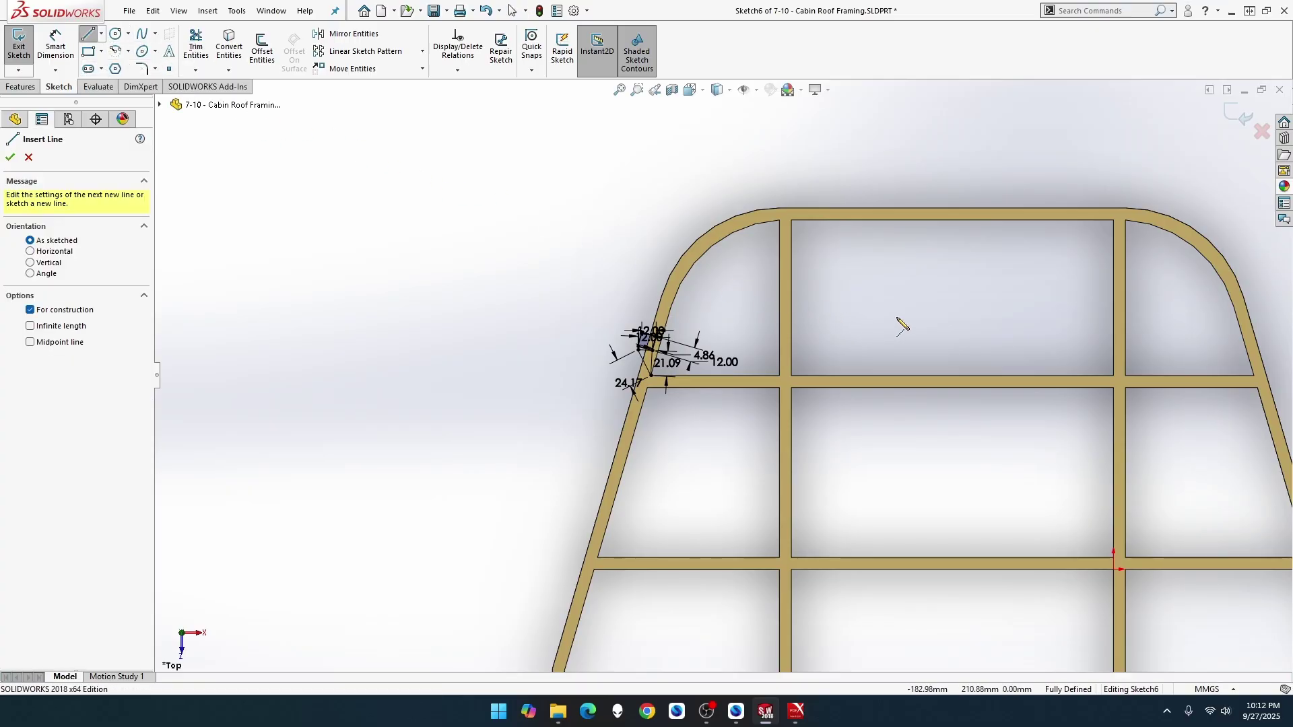
pyautogui.click(952, 220)
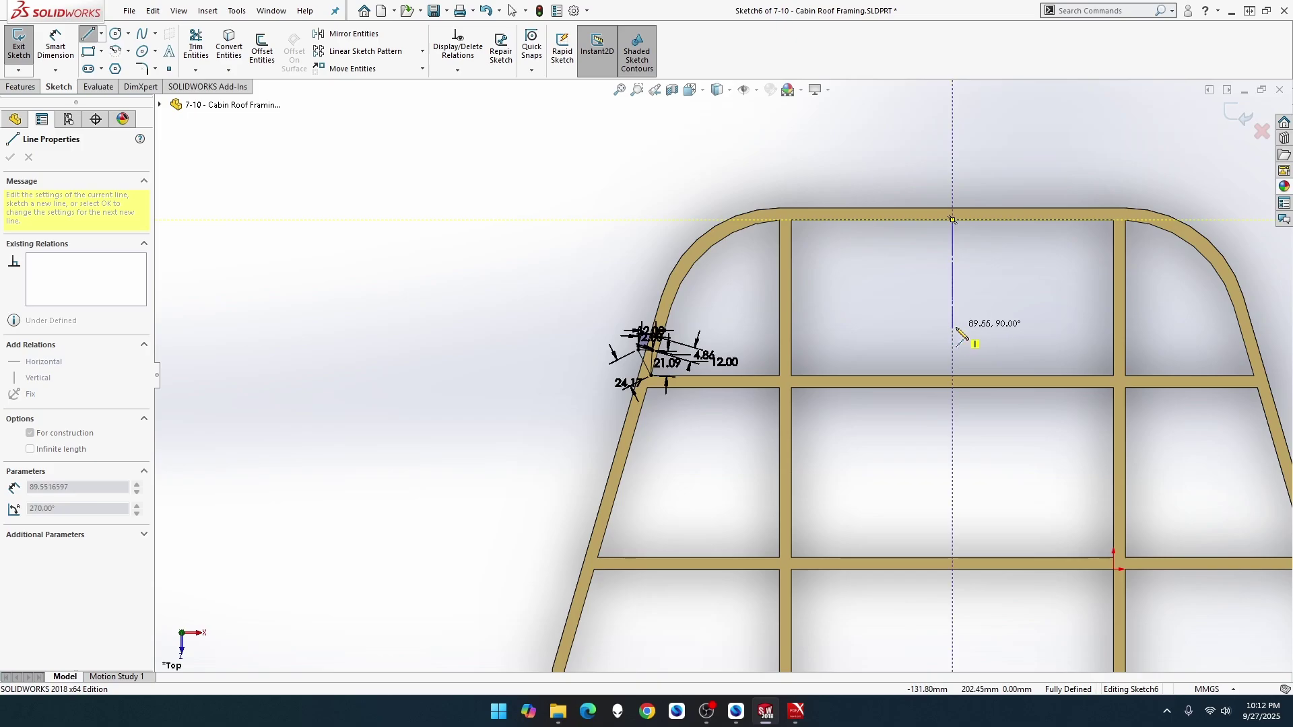
pyautogui.click(952, 327)
pyautogui.press('Escape')
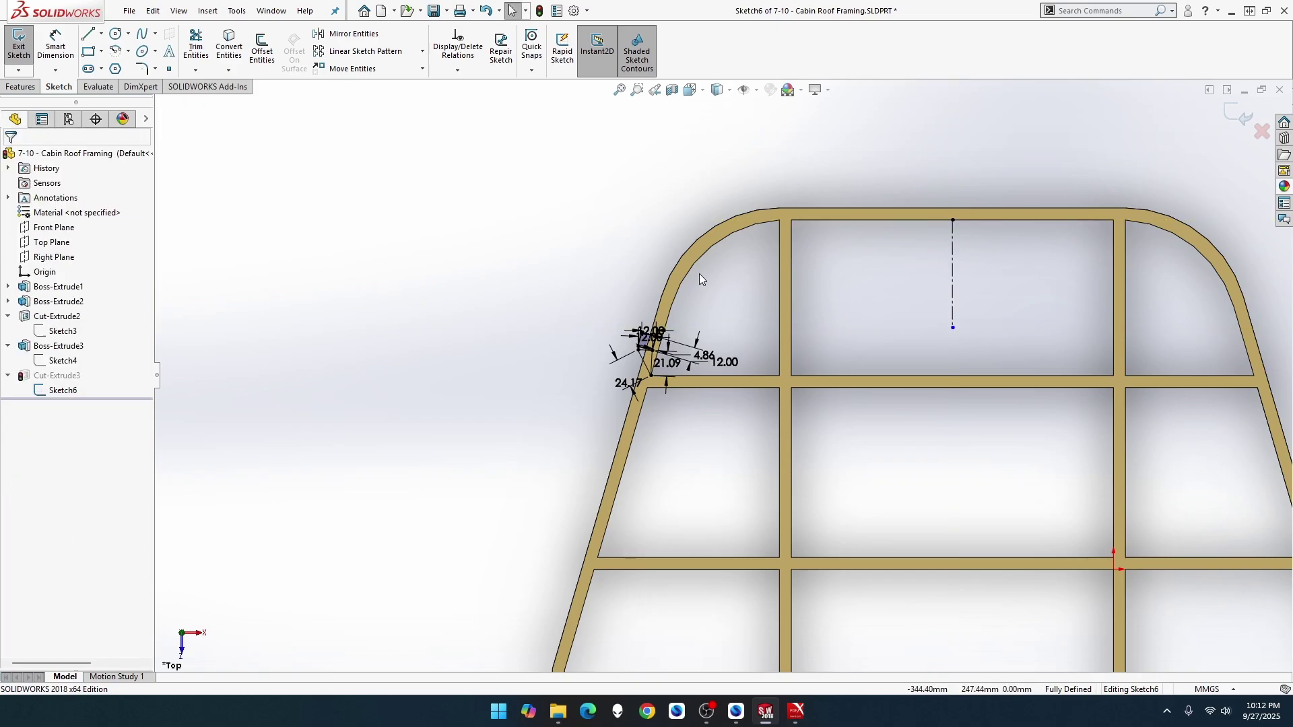
# Step: Mirror the four lines of the notch profile about the vertical centerline with Copy enabled, and finish the sketch to rebuild the cut
pyautogui.click(347, 35)
pyautogui.scroll(-5, 667, 320)
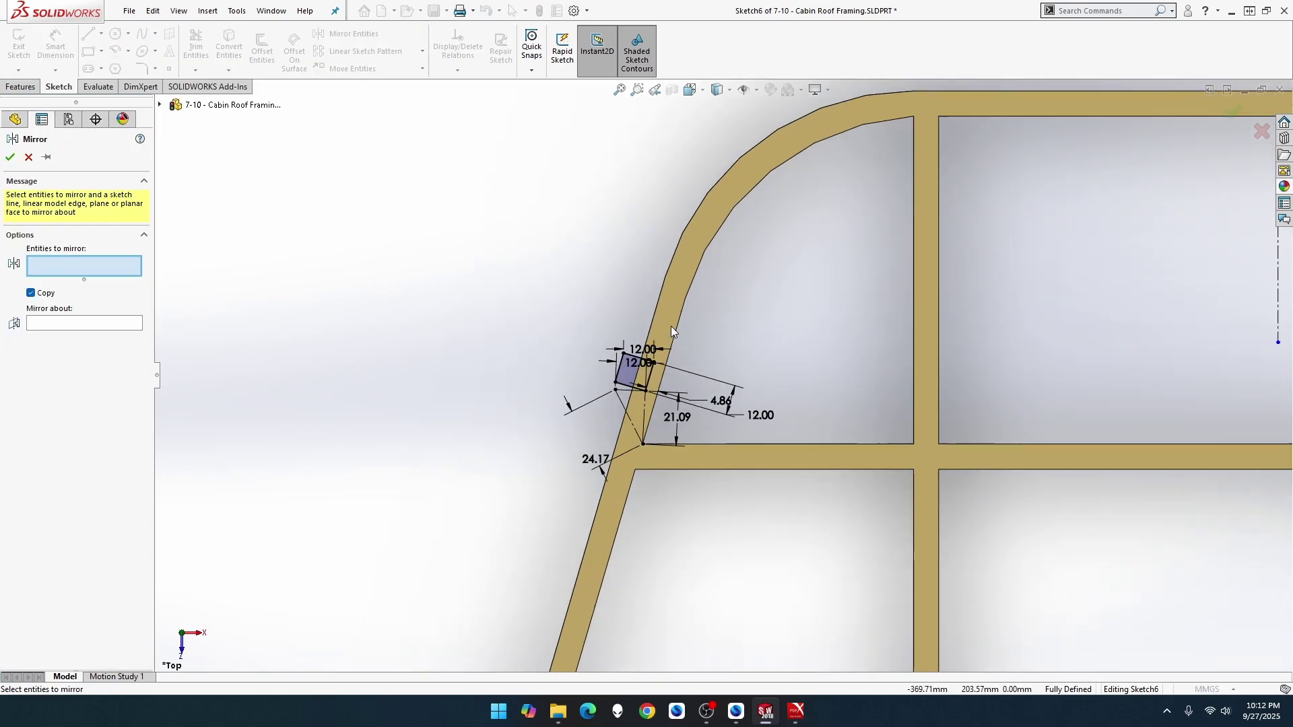
pyautogui.click(604, 404)
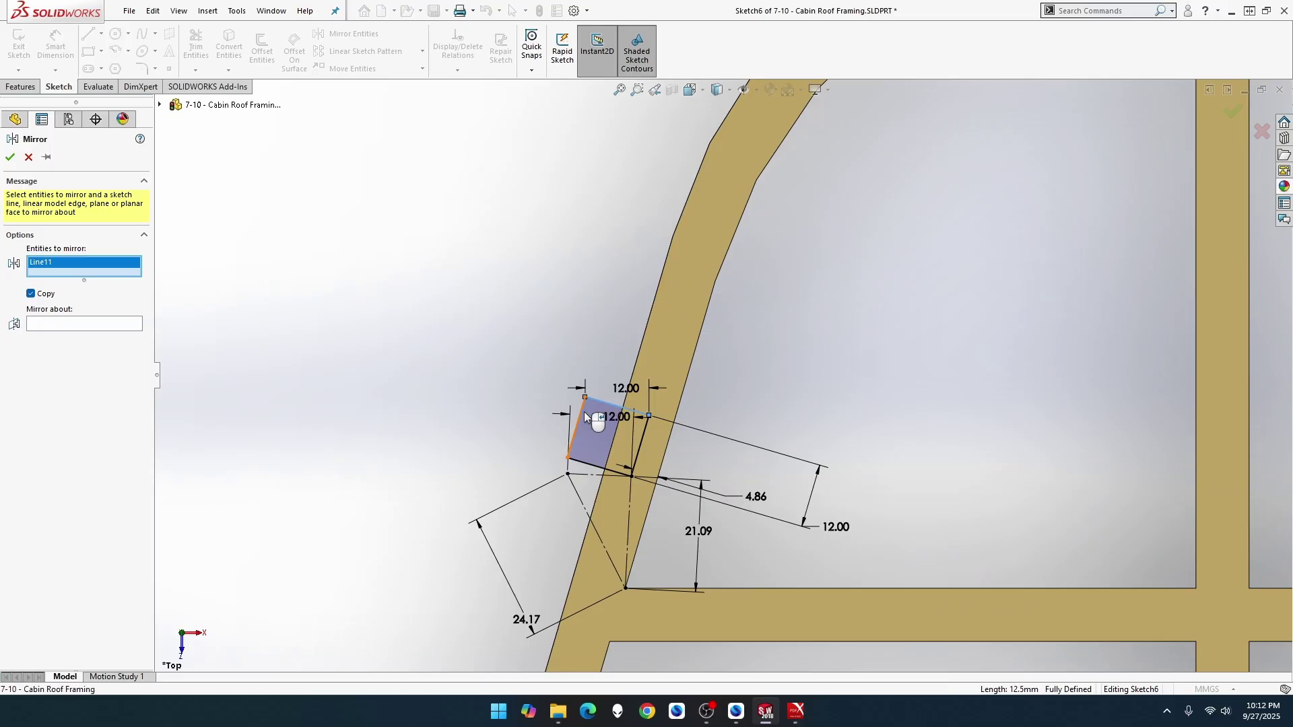
pyautogui.click(583, 413)
pyautogui.click(589, 460)
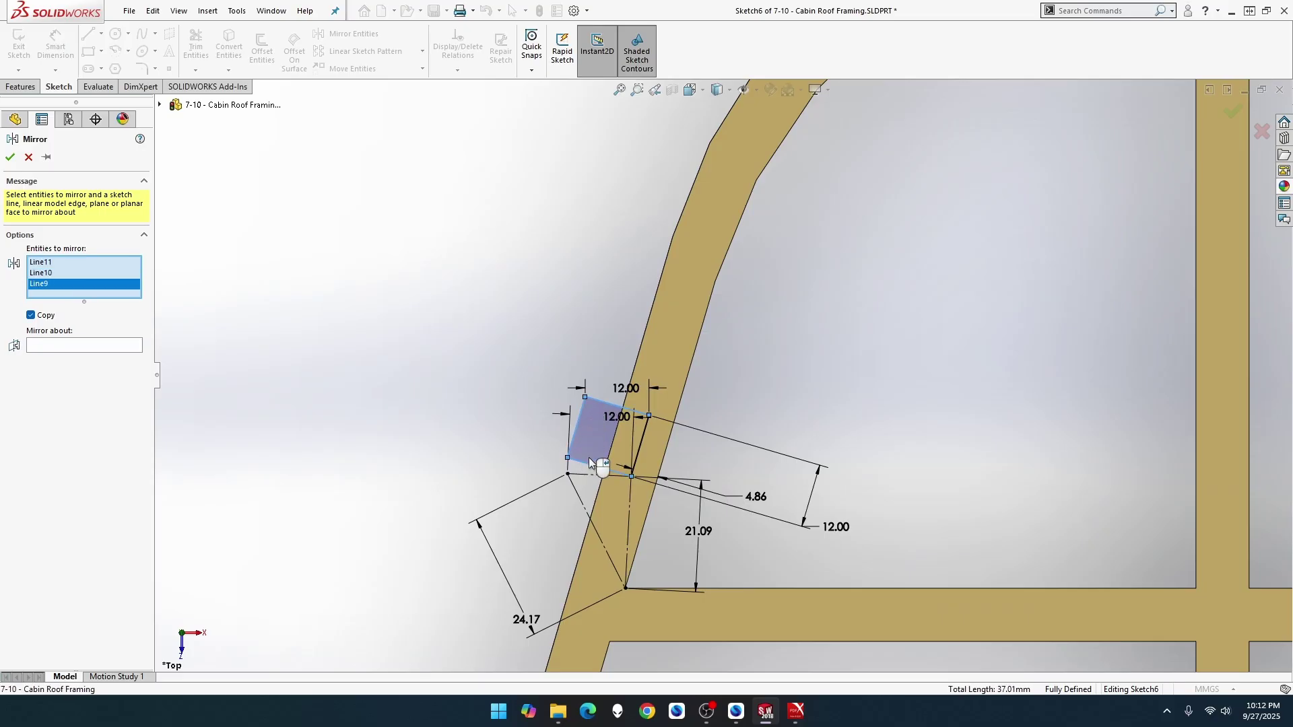
pyautogui.click(640, 443)
pyautogui.scroll(5, 640, 443)
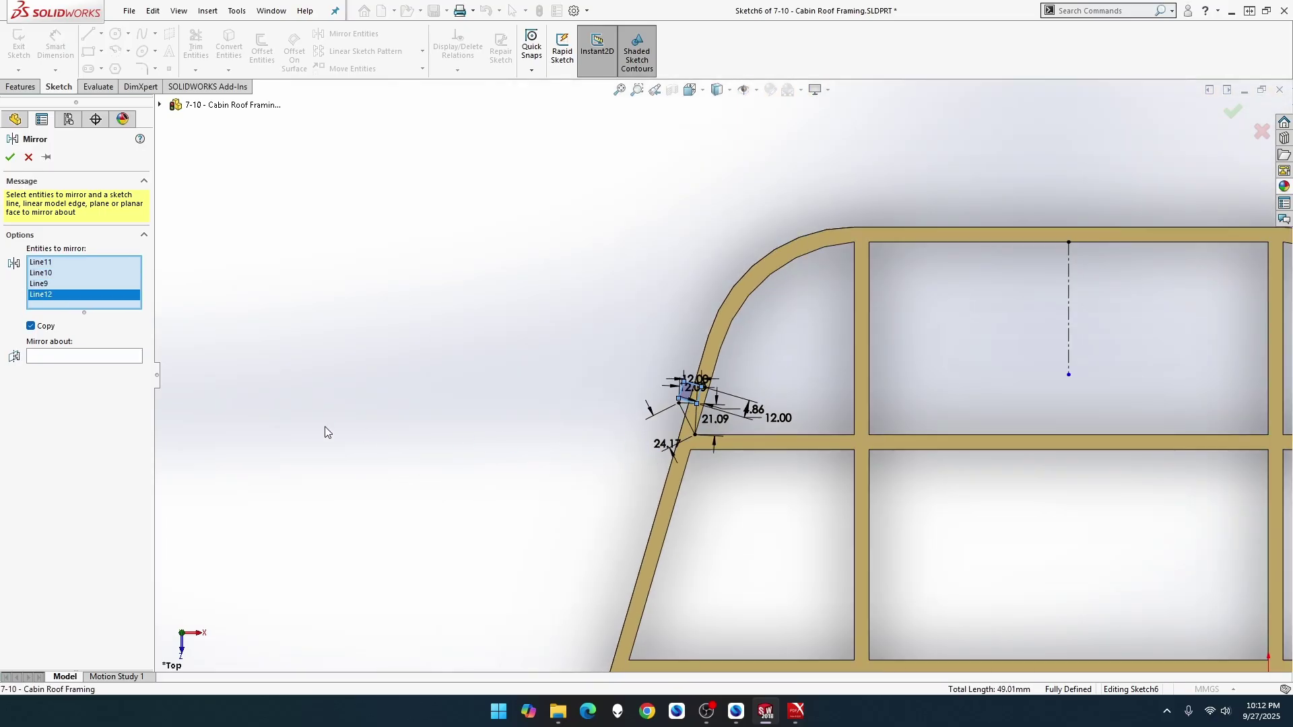
pyautogui.click(137, 356)
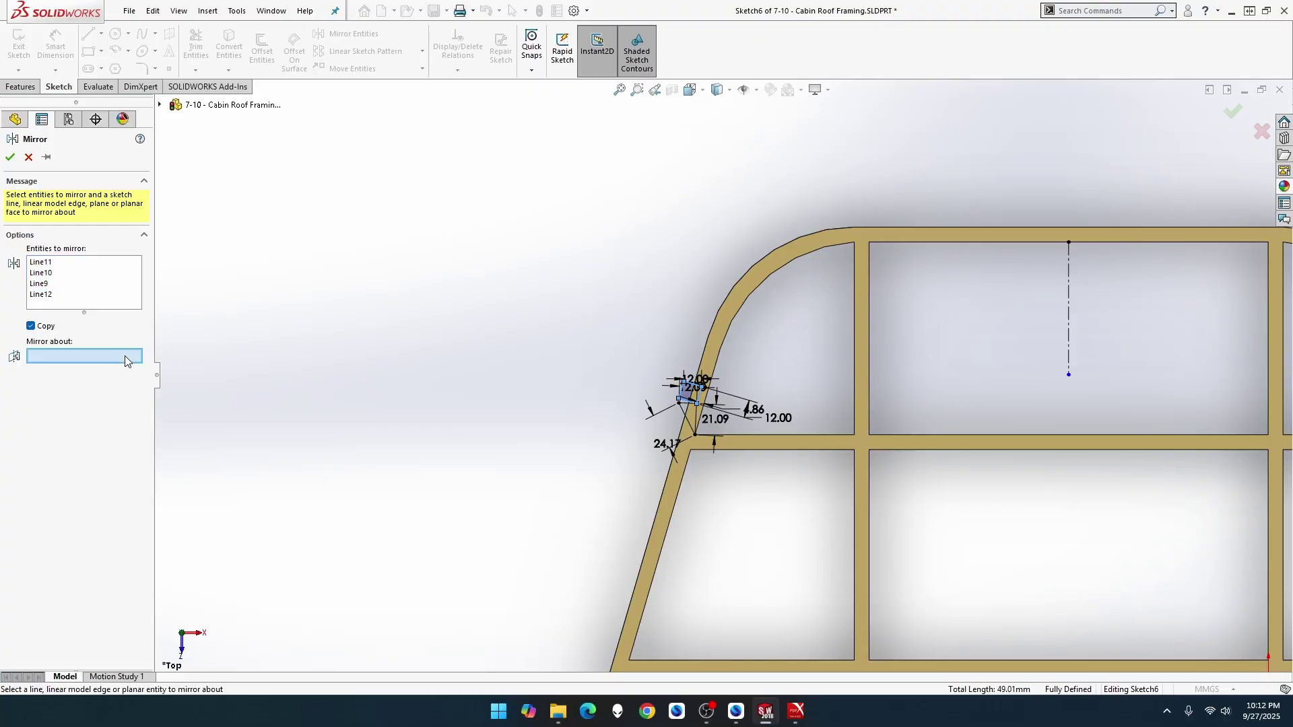
pyautogui.click(1070, 337)
pyautogui.scroll(4, 1070, 341)
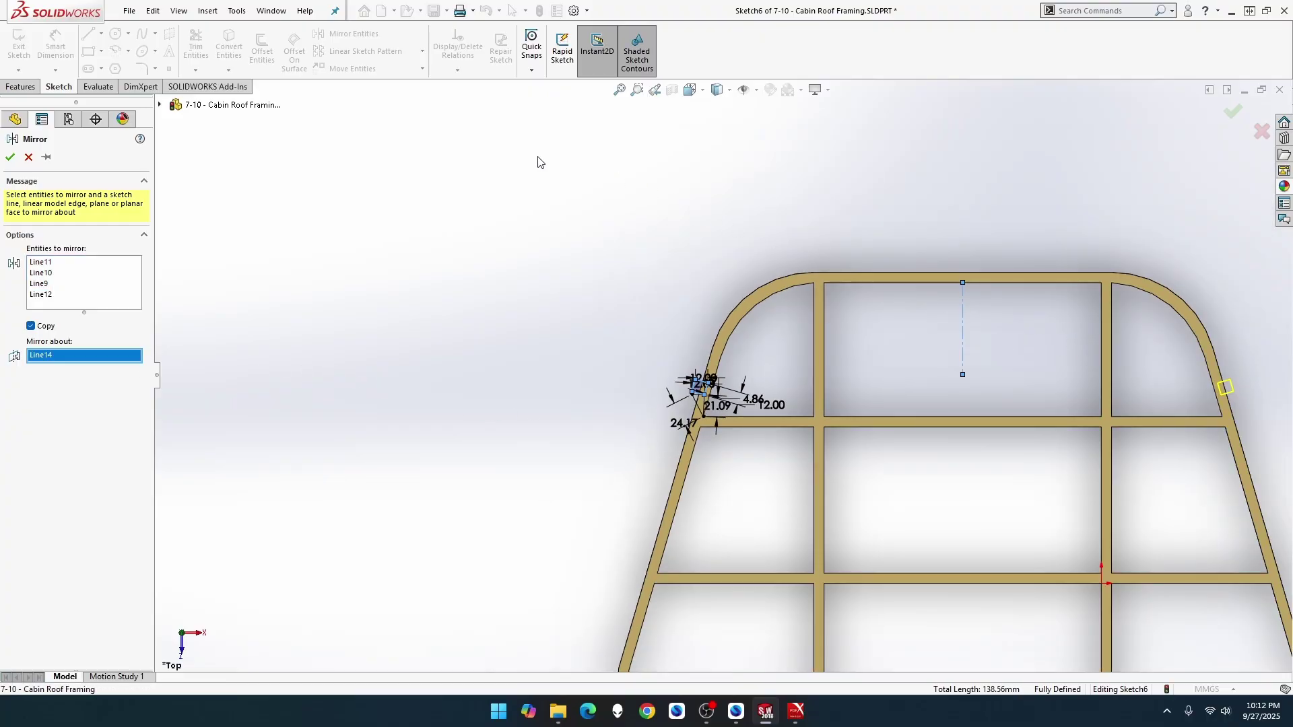
pyautogui.click(11, 158)
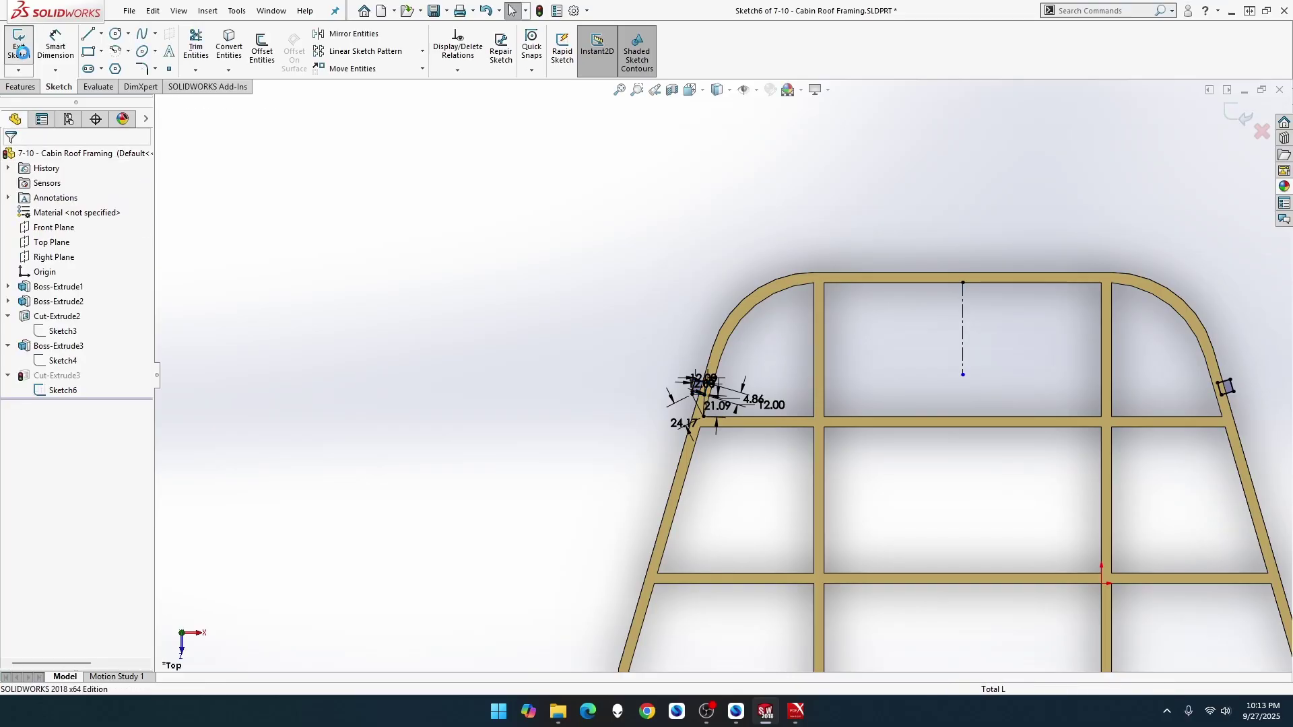
pyautogui.click(22, 52)
# Step: Switch to the cabin frame assembly and check the roof framing's notches against the front support tubes on both sides
pyautogui.hotkey('ctrl', 'Tab')
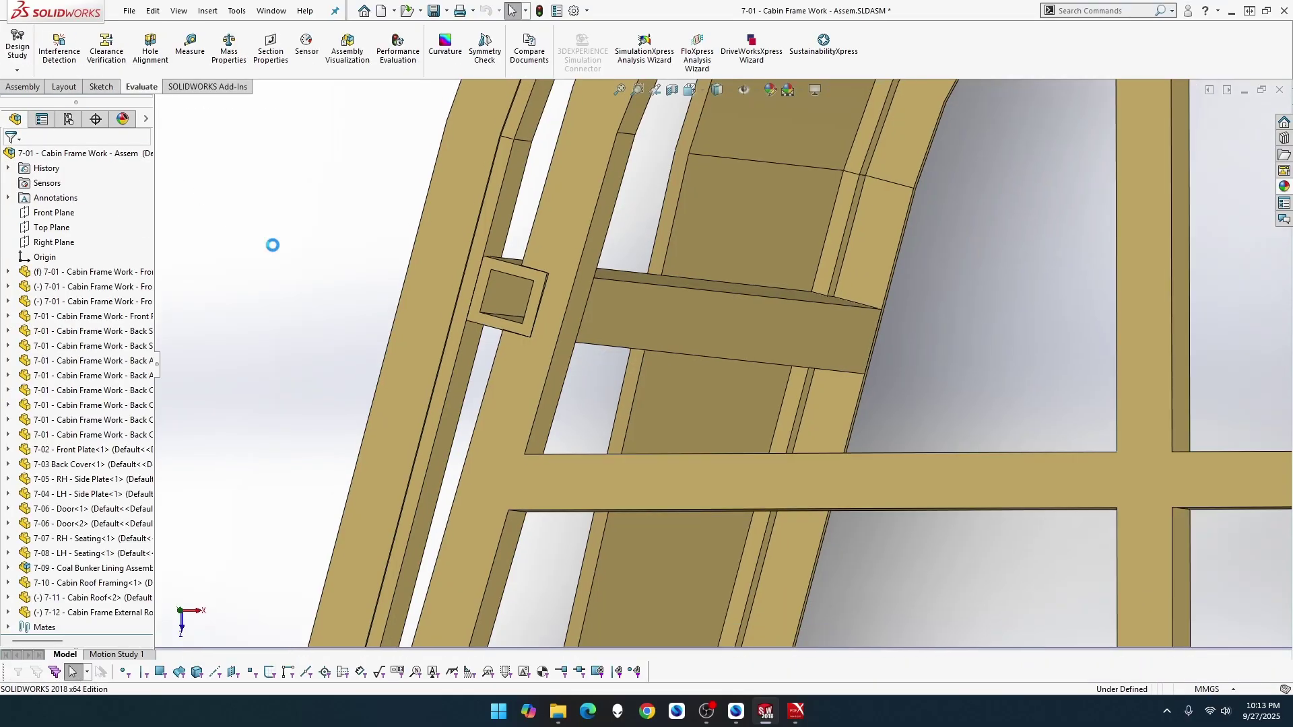
pyautogui.scroll(6, 272, 245)
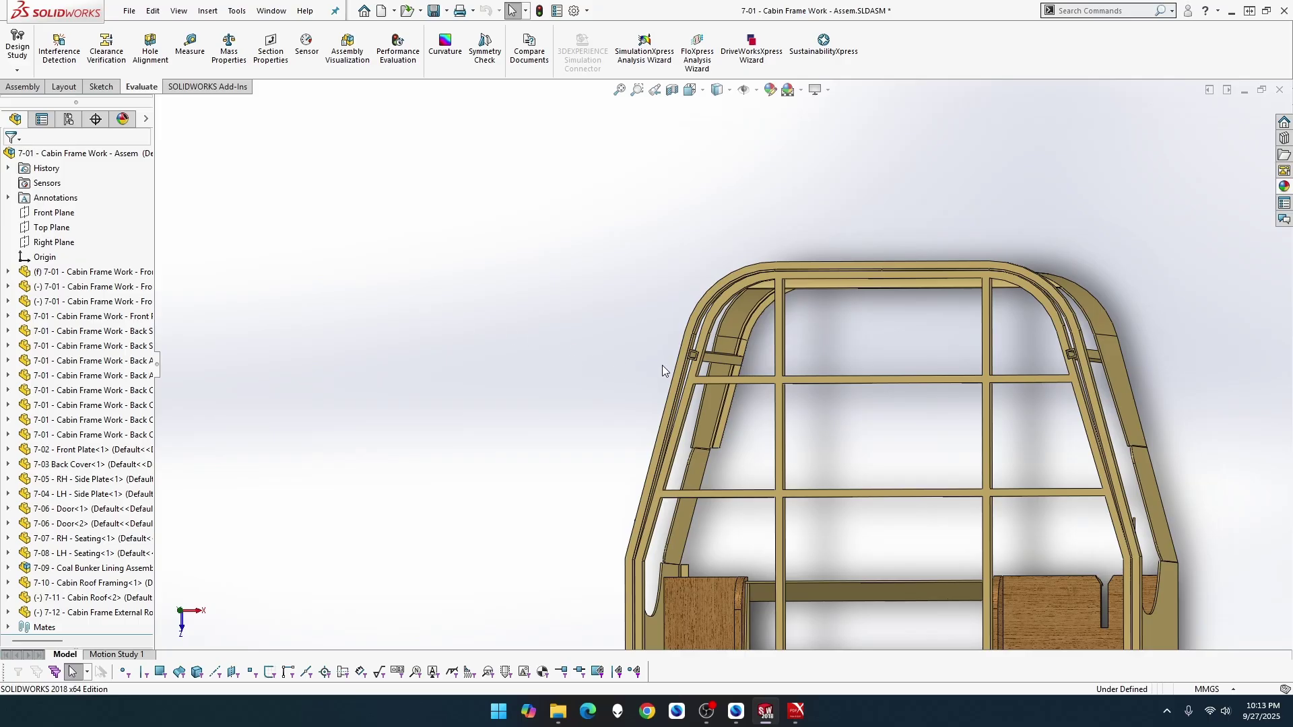
pyautogui.scroll(-3, 1159, 411)
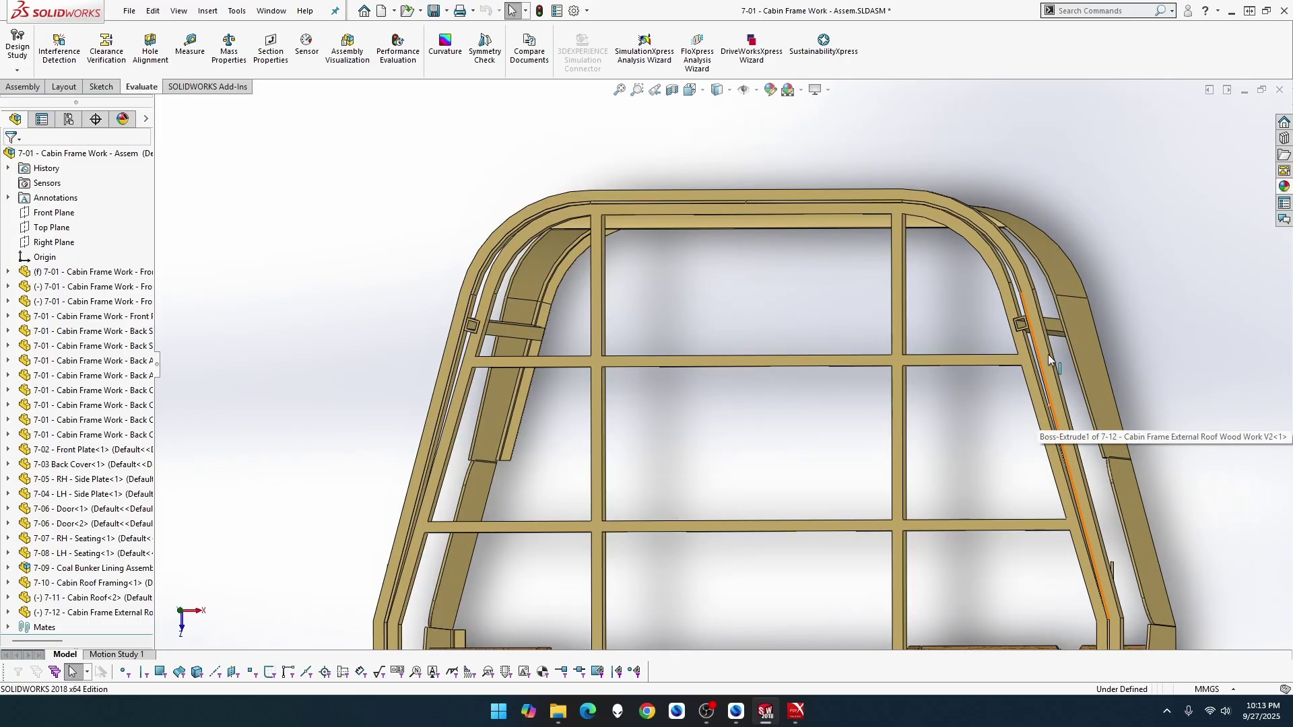
pyautogui.scroll(-2, 1048, 354)
pyautogui.scroll(-2, 1039, 360)
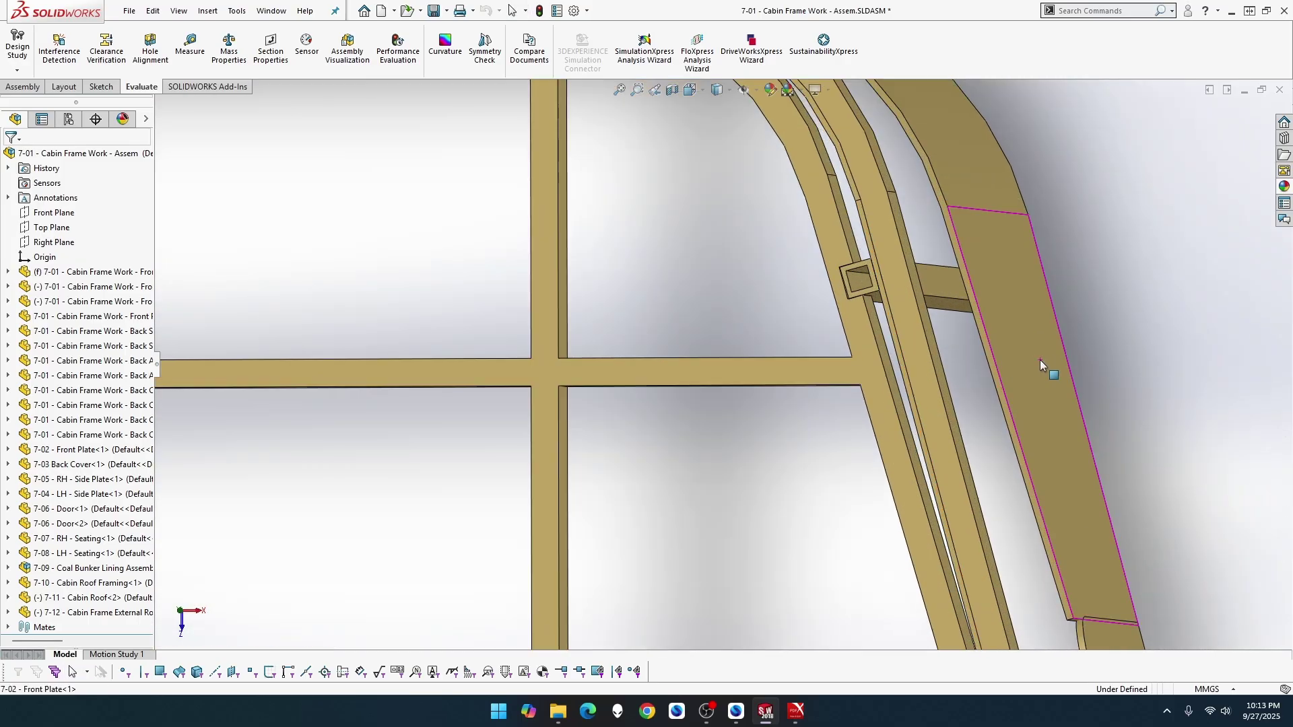
pyautogui.moveTo(1040, 360); pyautogui.dragTo(1053, 354, button='middle')
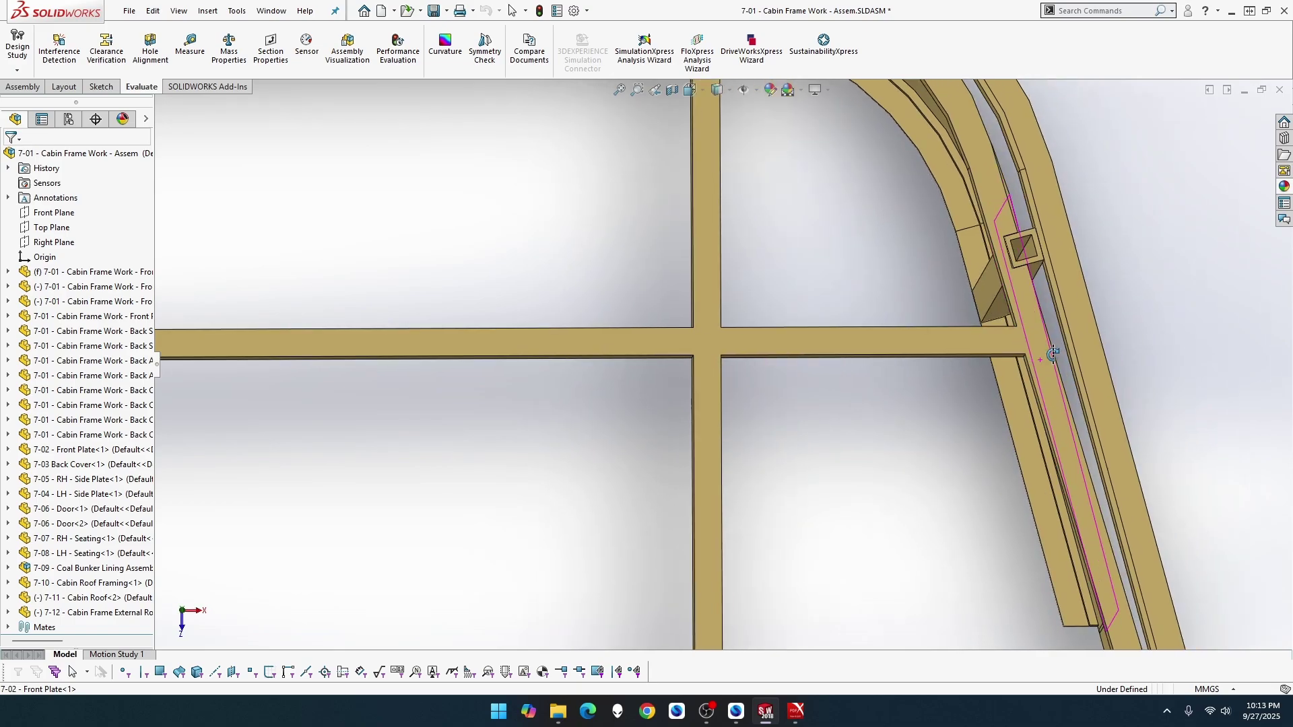
pyautogui.scroll(4, 1053, 354)
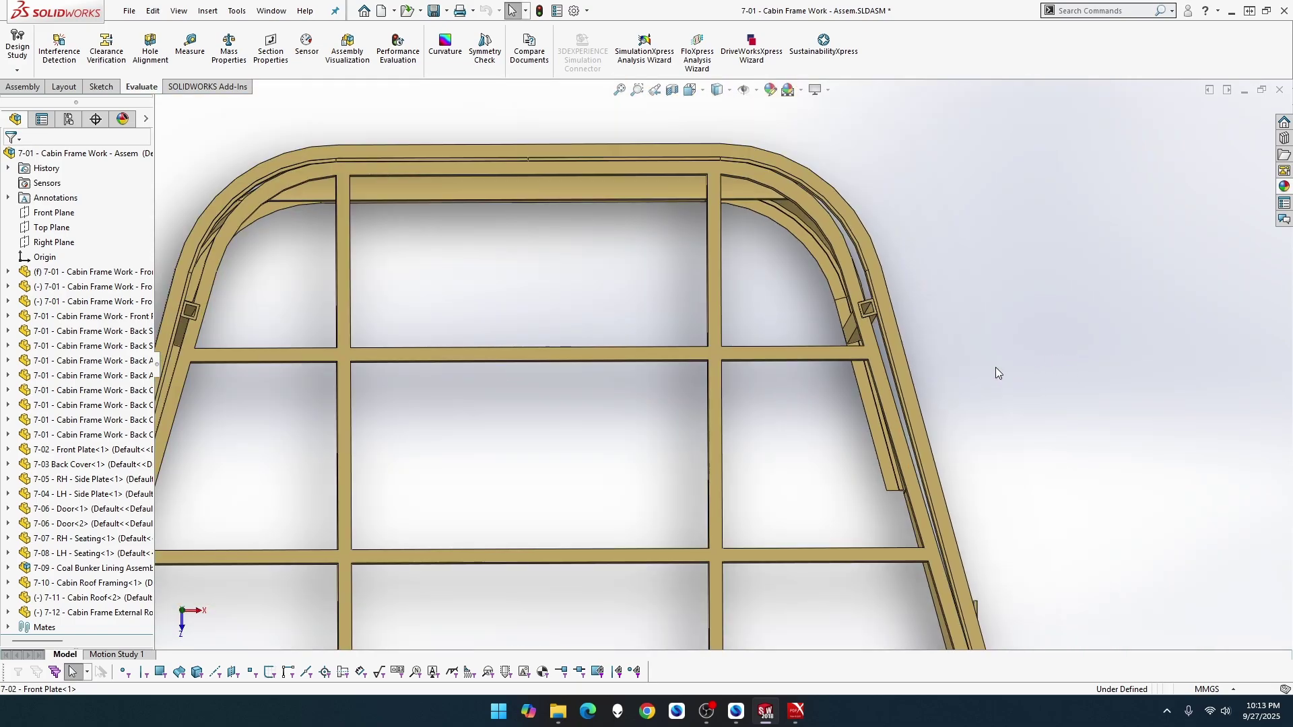
pyautogui.scroll(3, 995, 367)
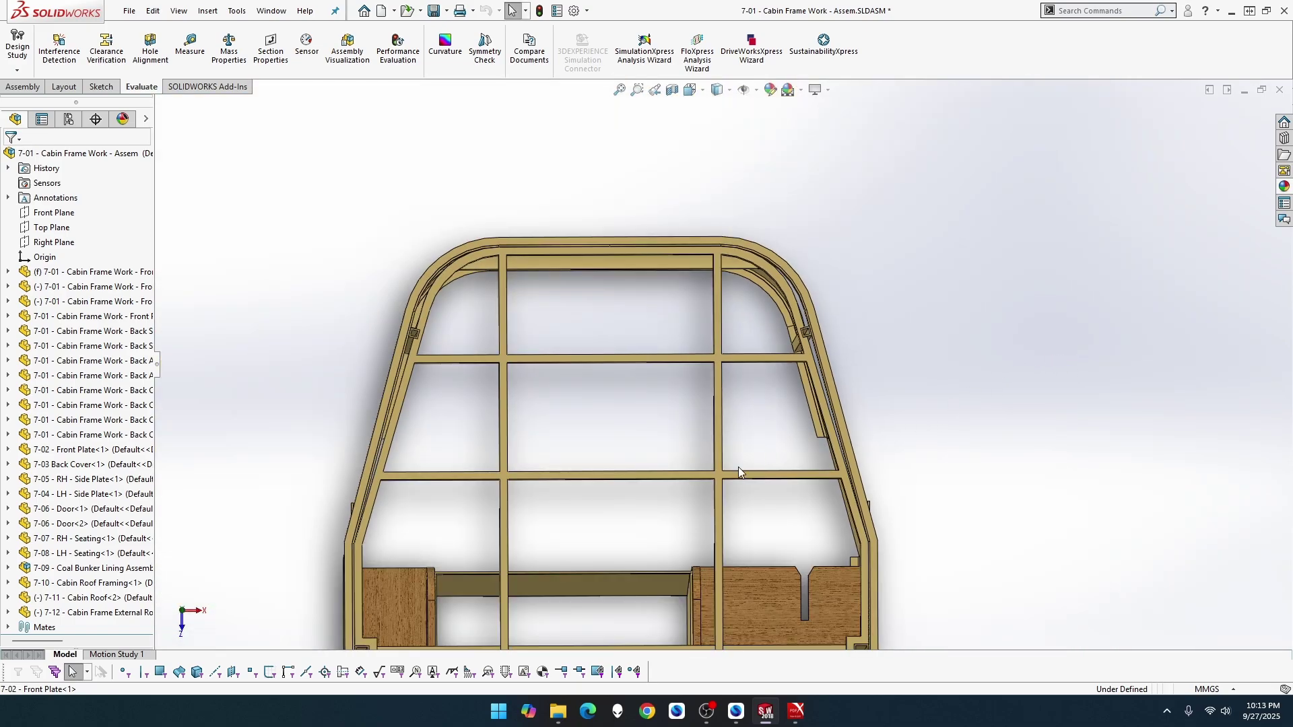
# Step: Examine the whole cabin assembly from several angles, looking over the roof framing, its tube notches and the interior below
pyautogui.moveTo(738, 467); pyautogui.dragTo(675, 547, button='middle')
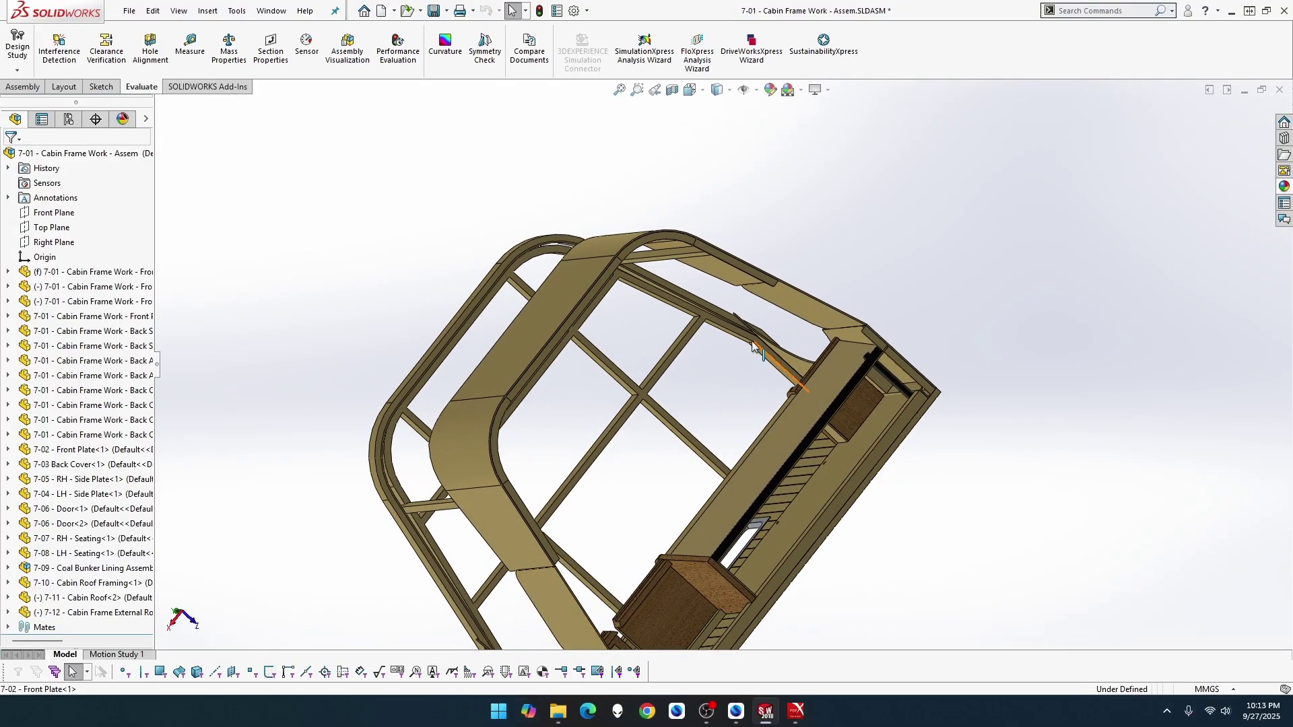
pyautogui.moveTo(781, 367); pyautogui.dragTo(811, 473, button='middle')
pyautogui.scroll(-5, 684, 426)
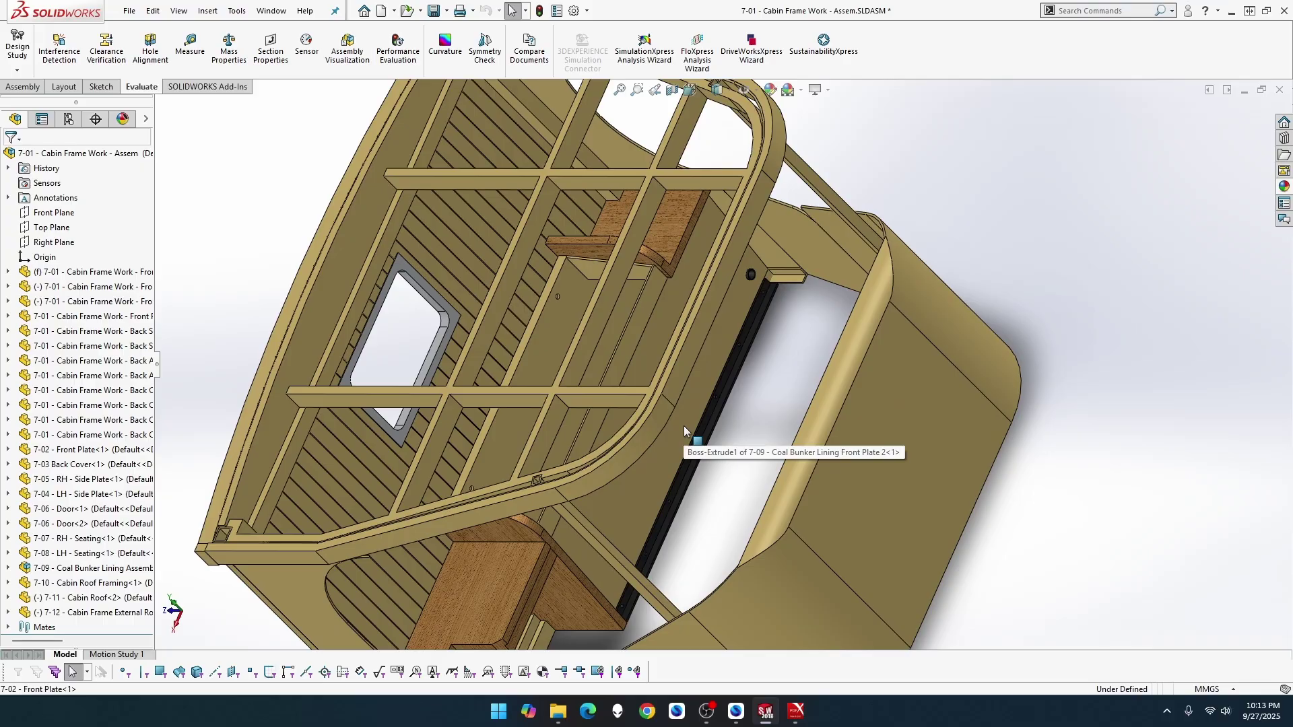
pyautogui.moveTo(685, 426); pyautogui.dragTo(707, 448, button='middle')
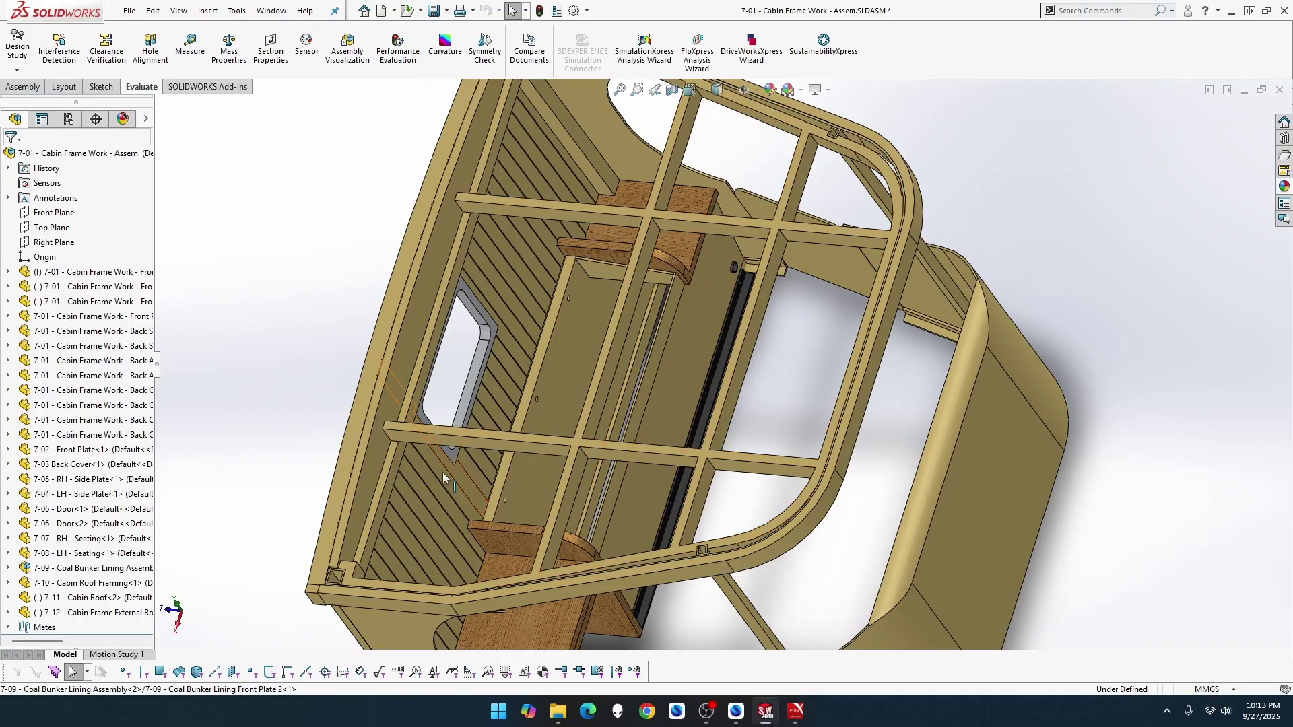
pyautogui.moveTo(358, 565); pyautogui.dragTo(447, 454, button='middle')
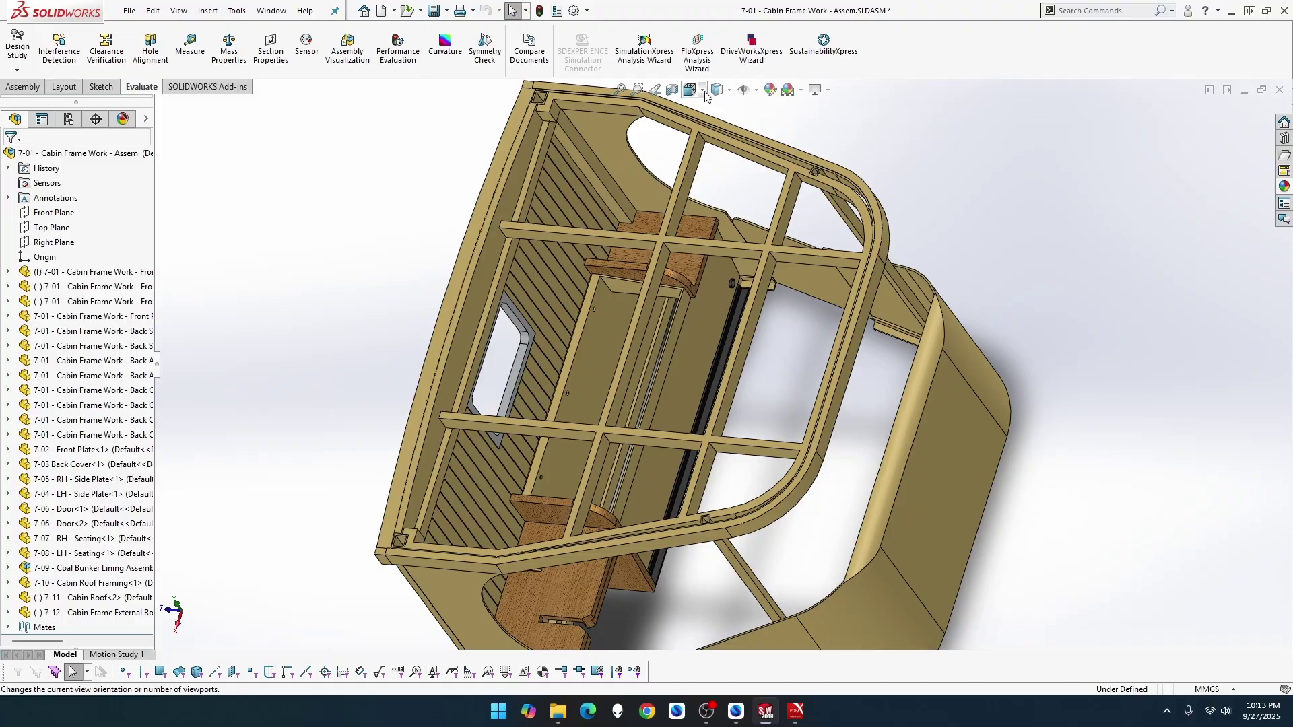
pyautogui.press('f')
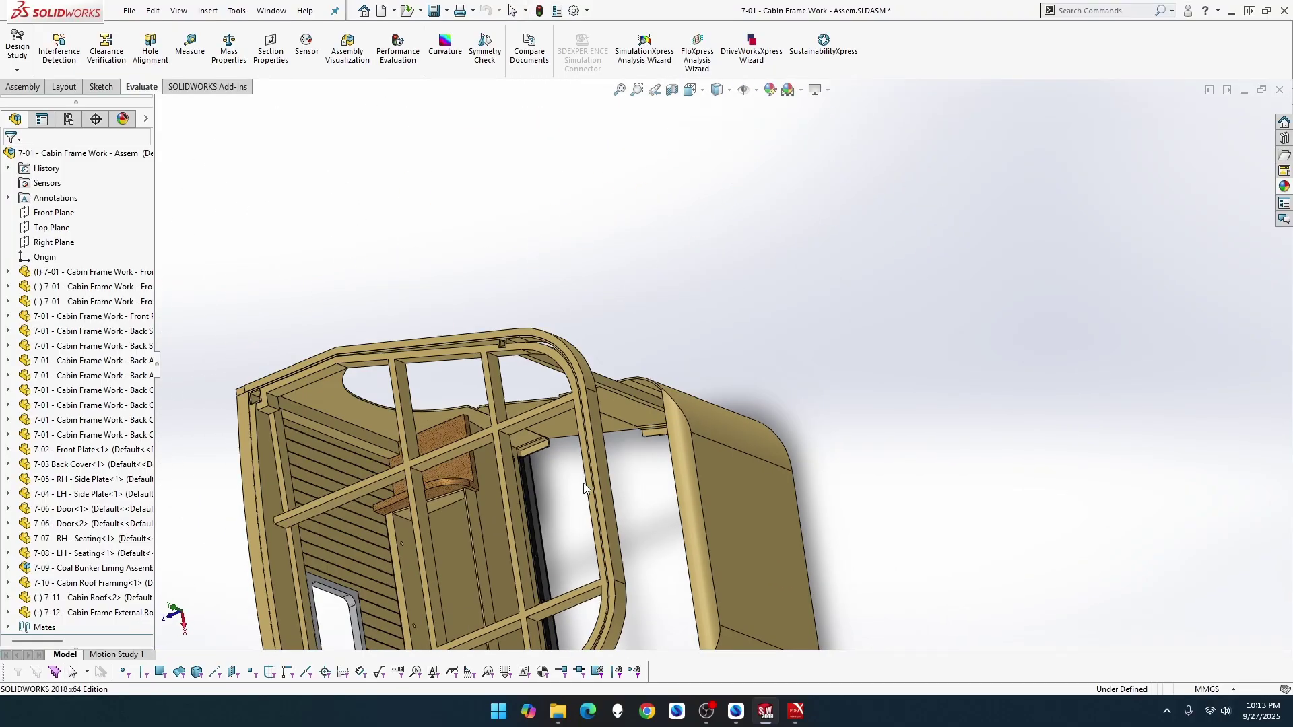
pyautogui.hotkey('ctrl', '7')
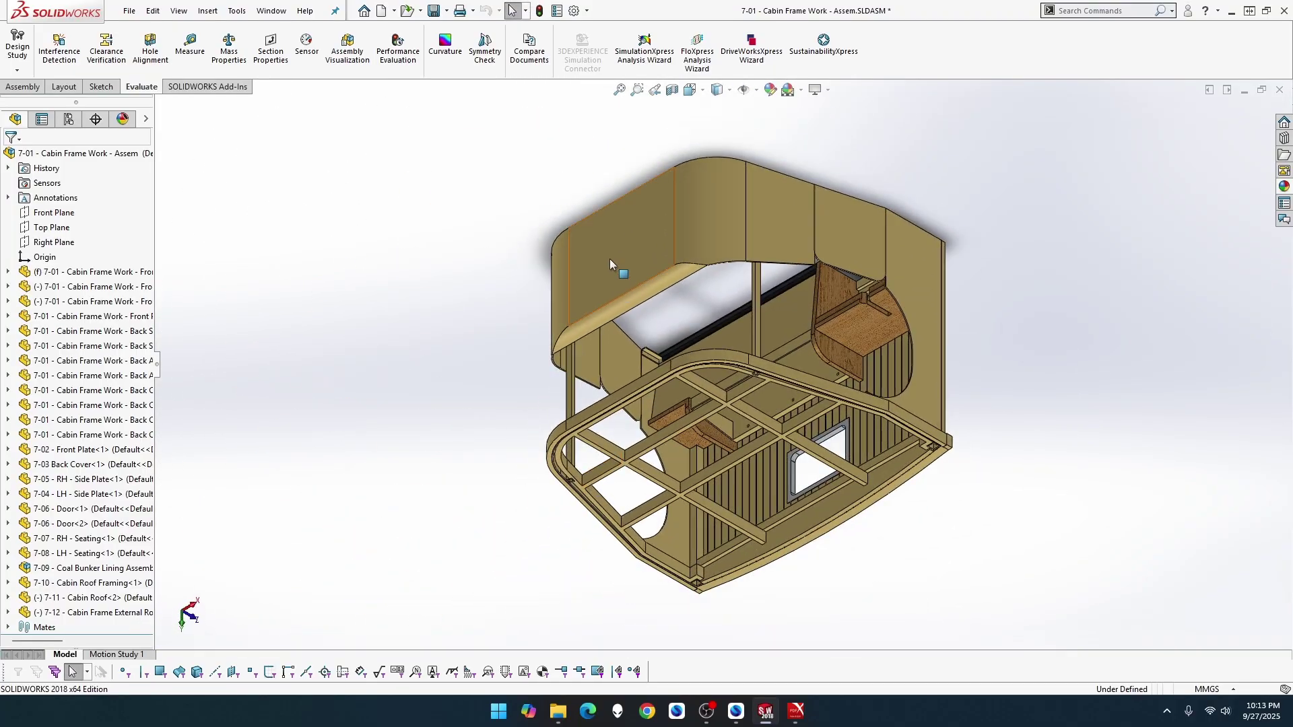
pyautogui.click(703, 89)
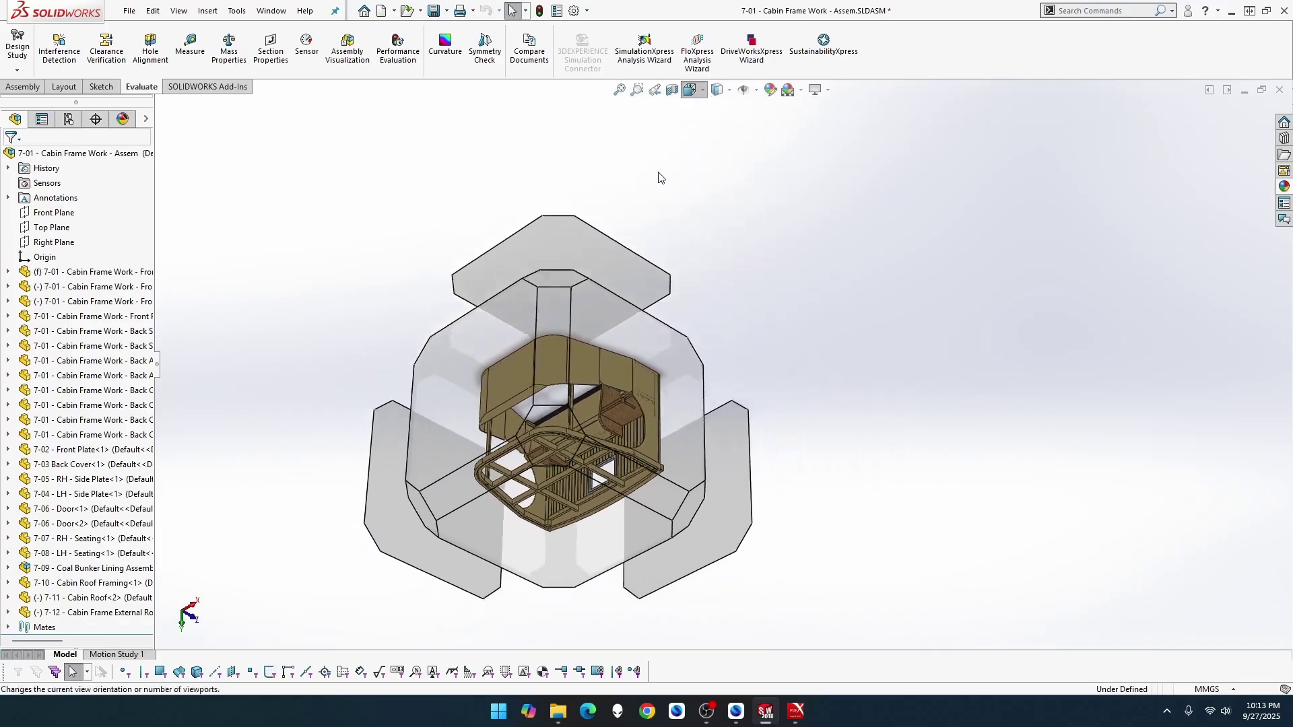
pyautogui.click(574, 283)
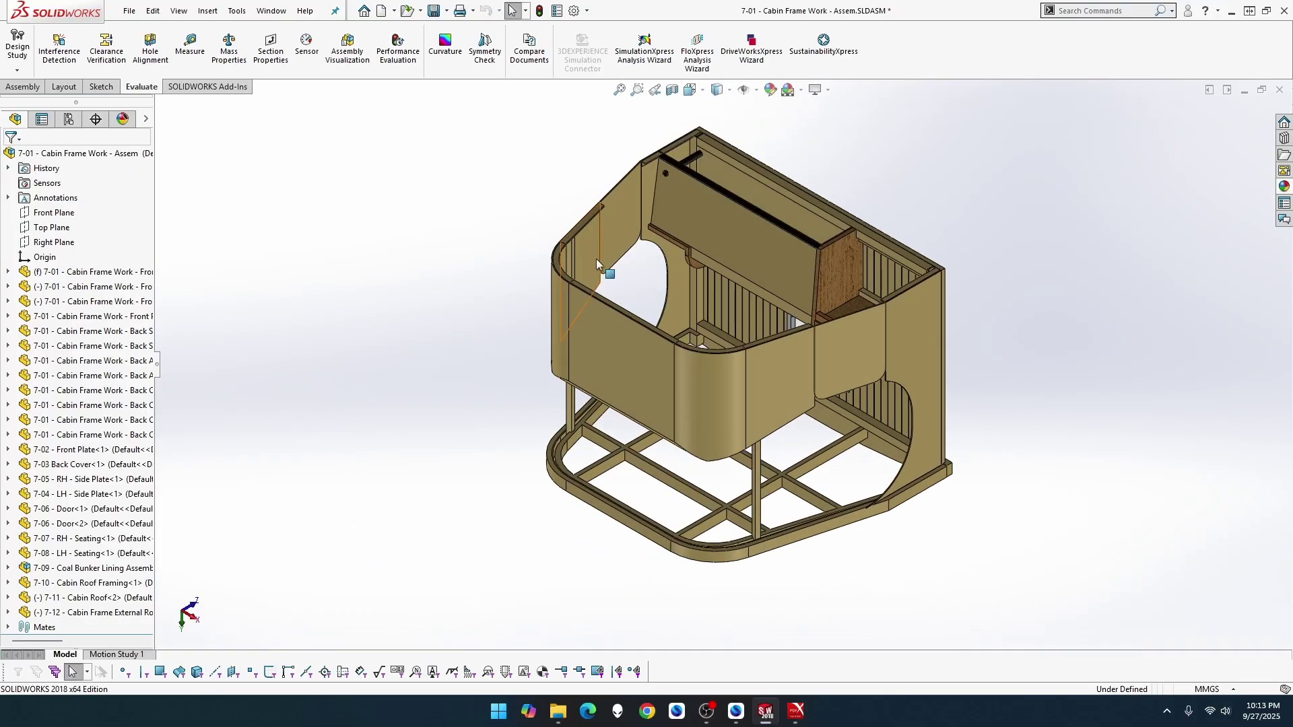
pyautogui.moveTo(658, 211); pyautogui.dragTo(411, 141, button='middle')
pyautogui.moveTo(646, 408); pyautogui.dragTo(658, 208, button='middle')
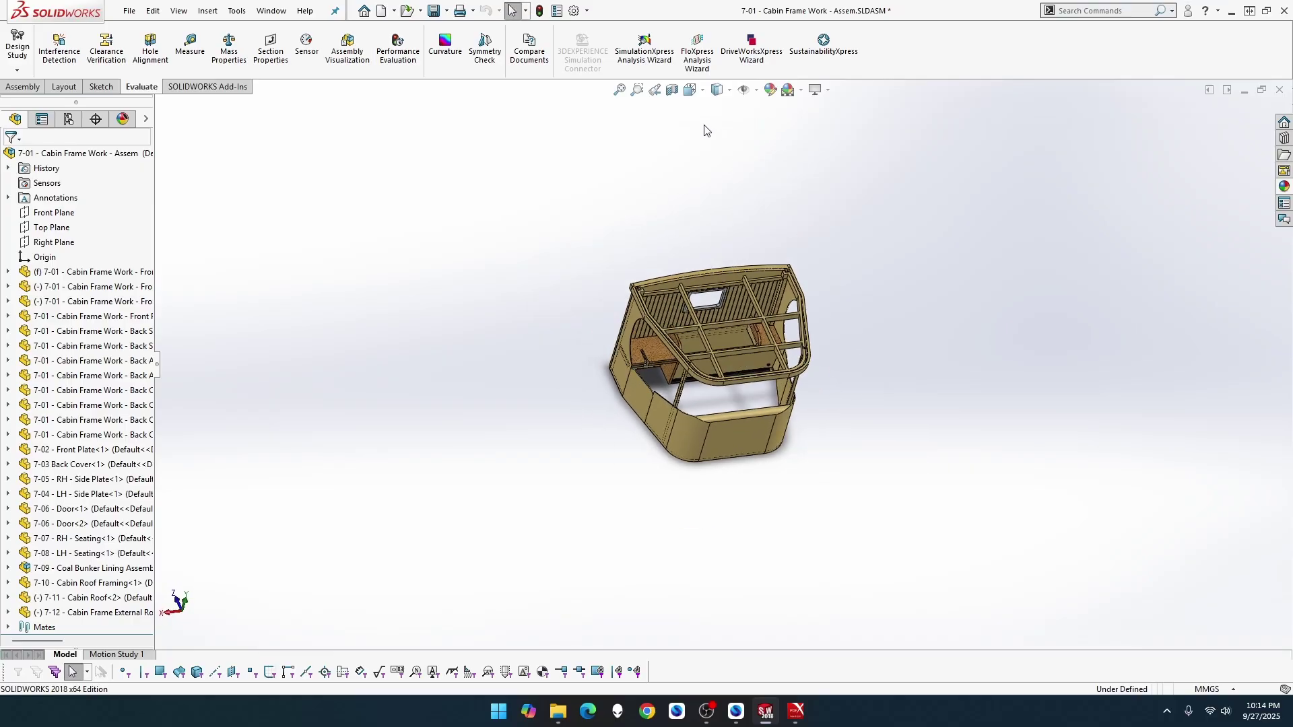
pyautogui.scroll(-5, 701, 256)
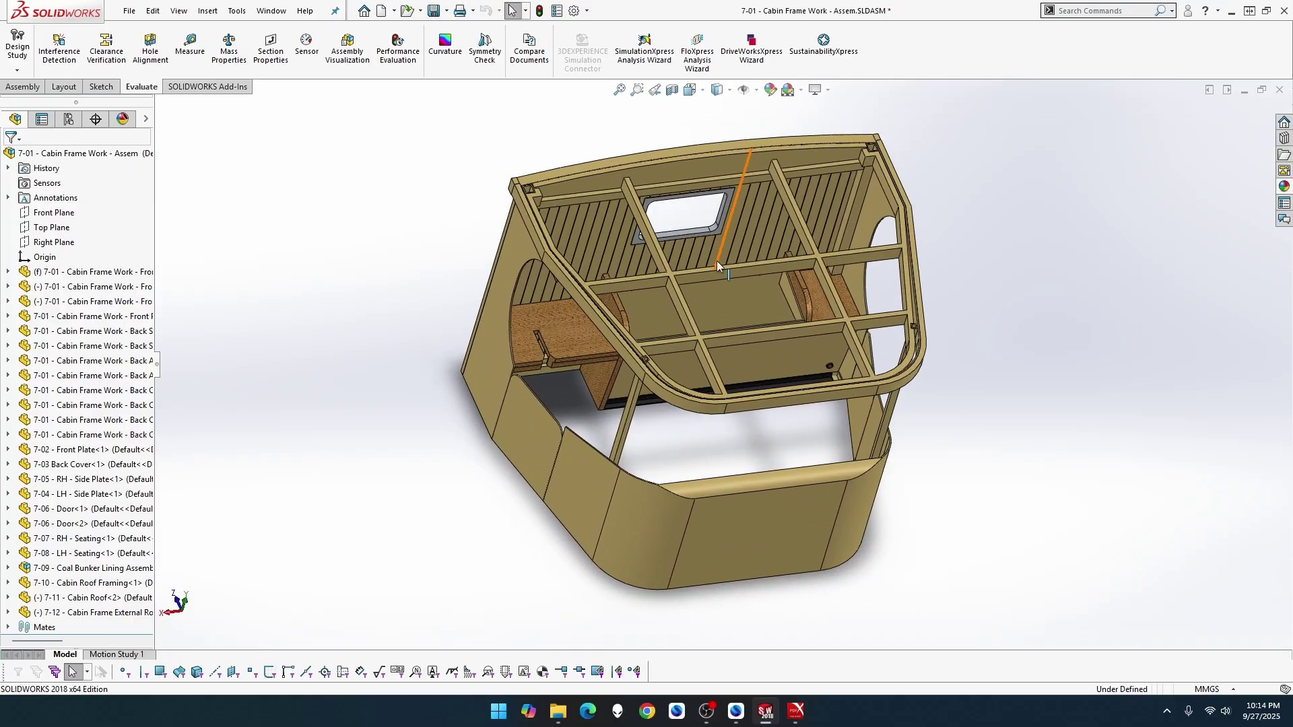
pyautogui.scroll(-1, 730, 195)
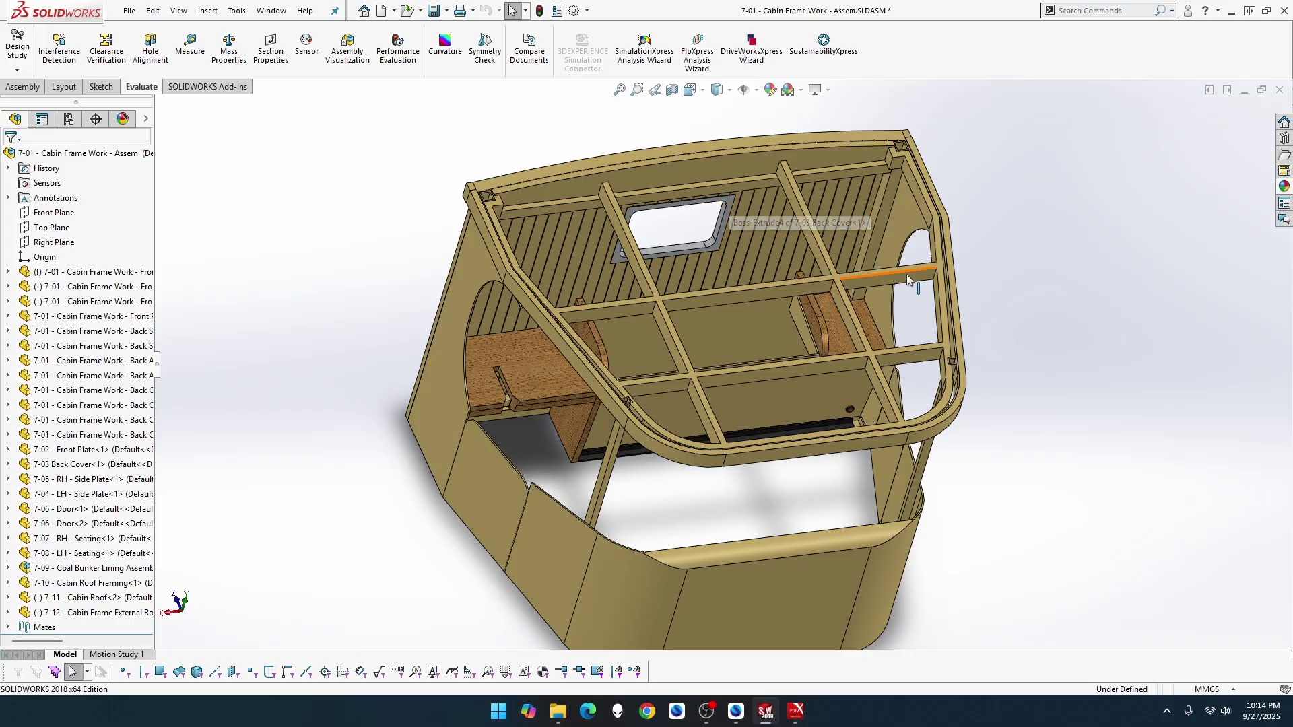